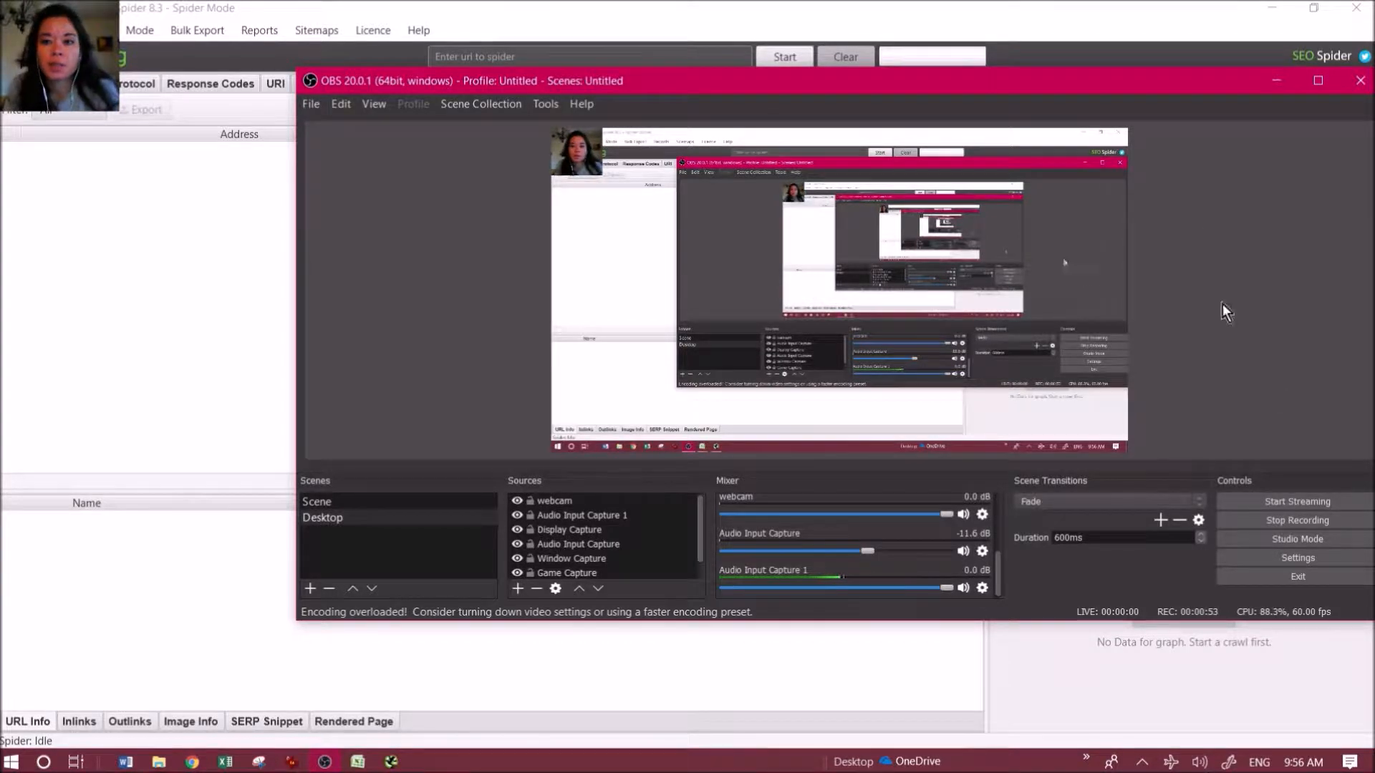
click(1107, 23)
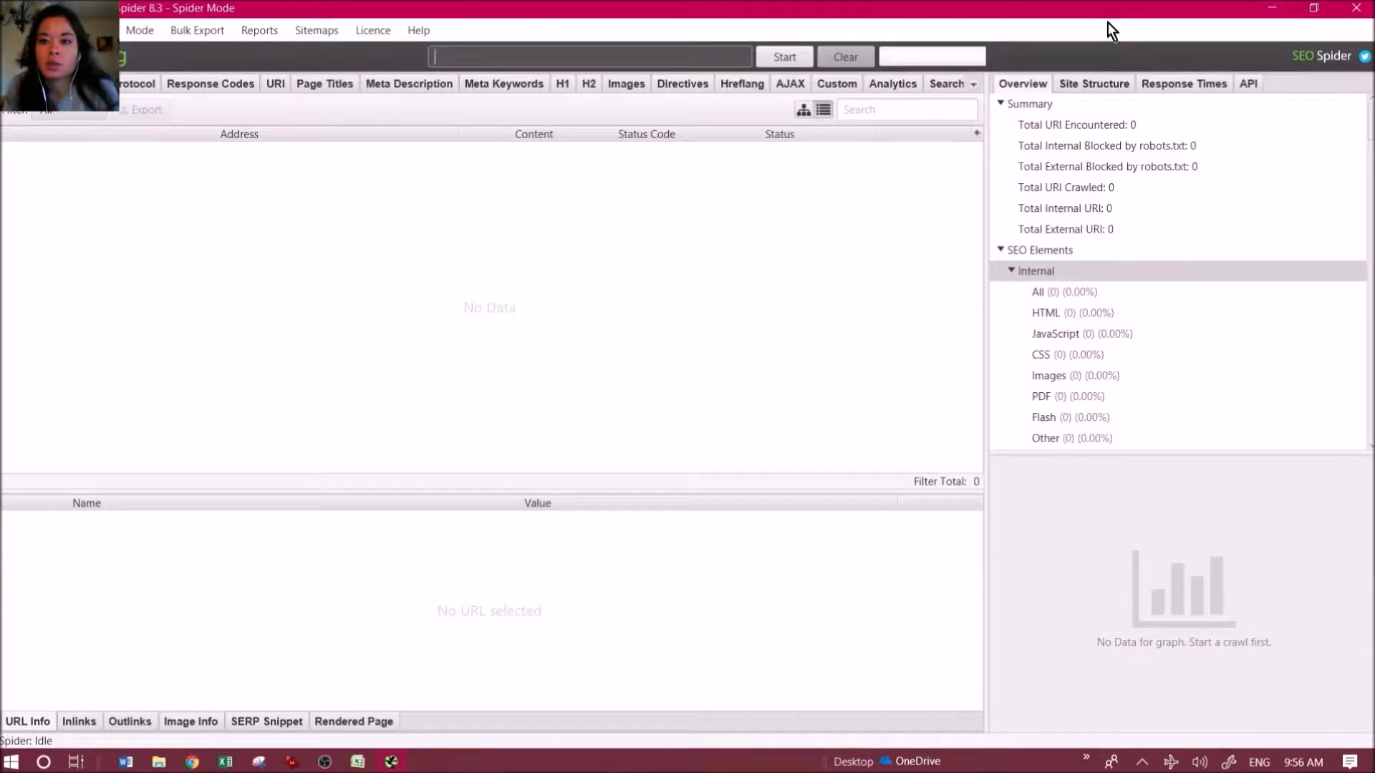
text(ww)
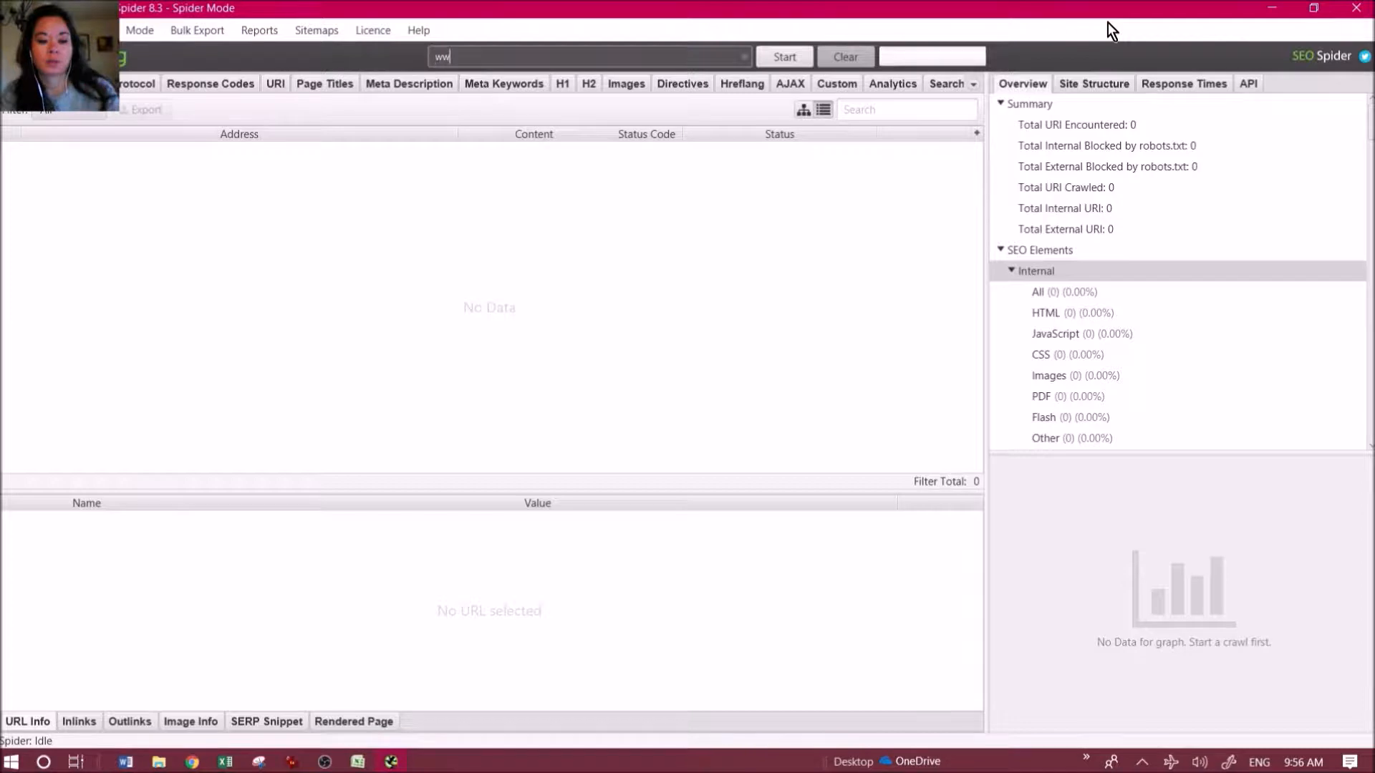
text(w.alatenightcoffee)
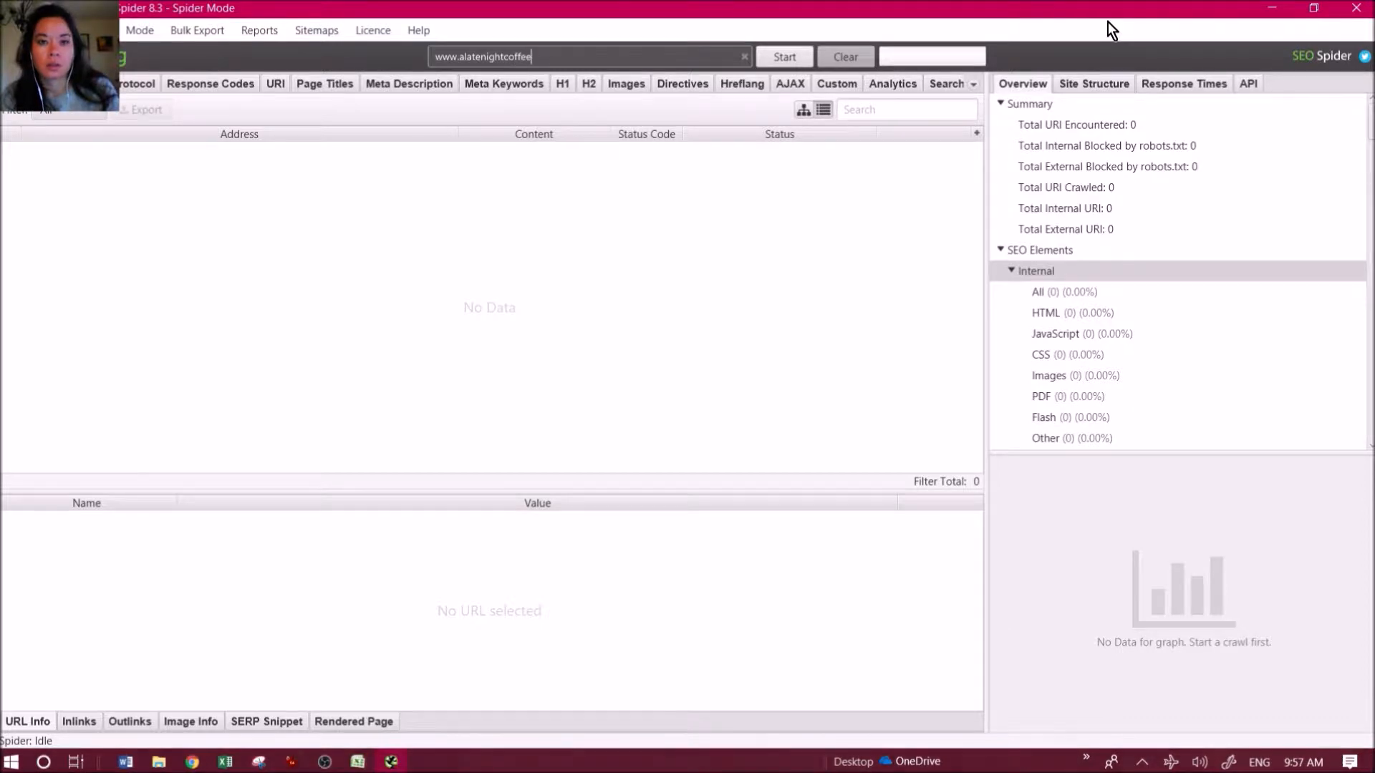
text(@)
key(BackSpace)
text(withcathygray.com)
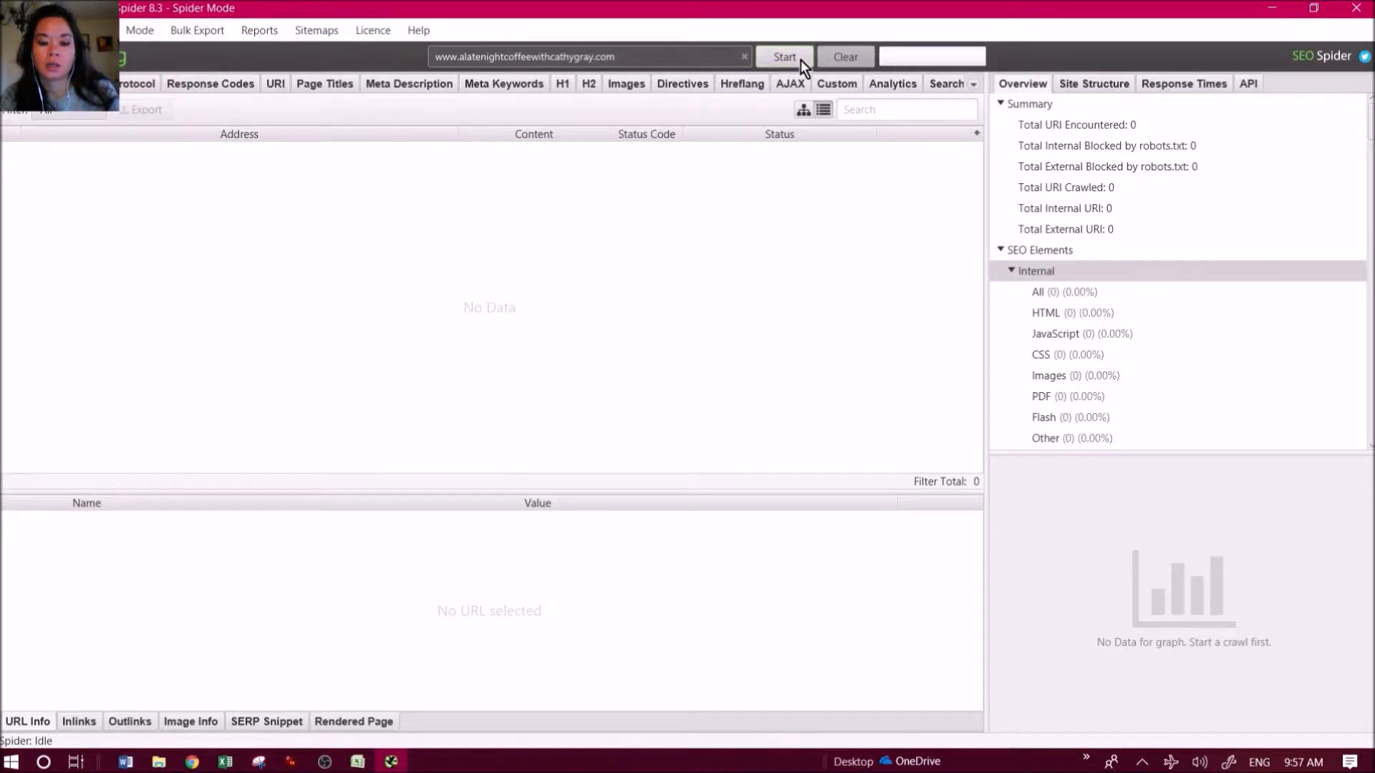
key(Return)
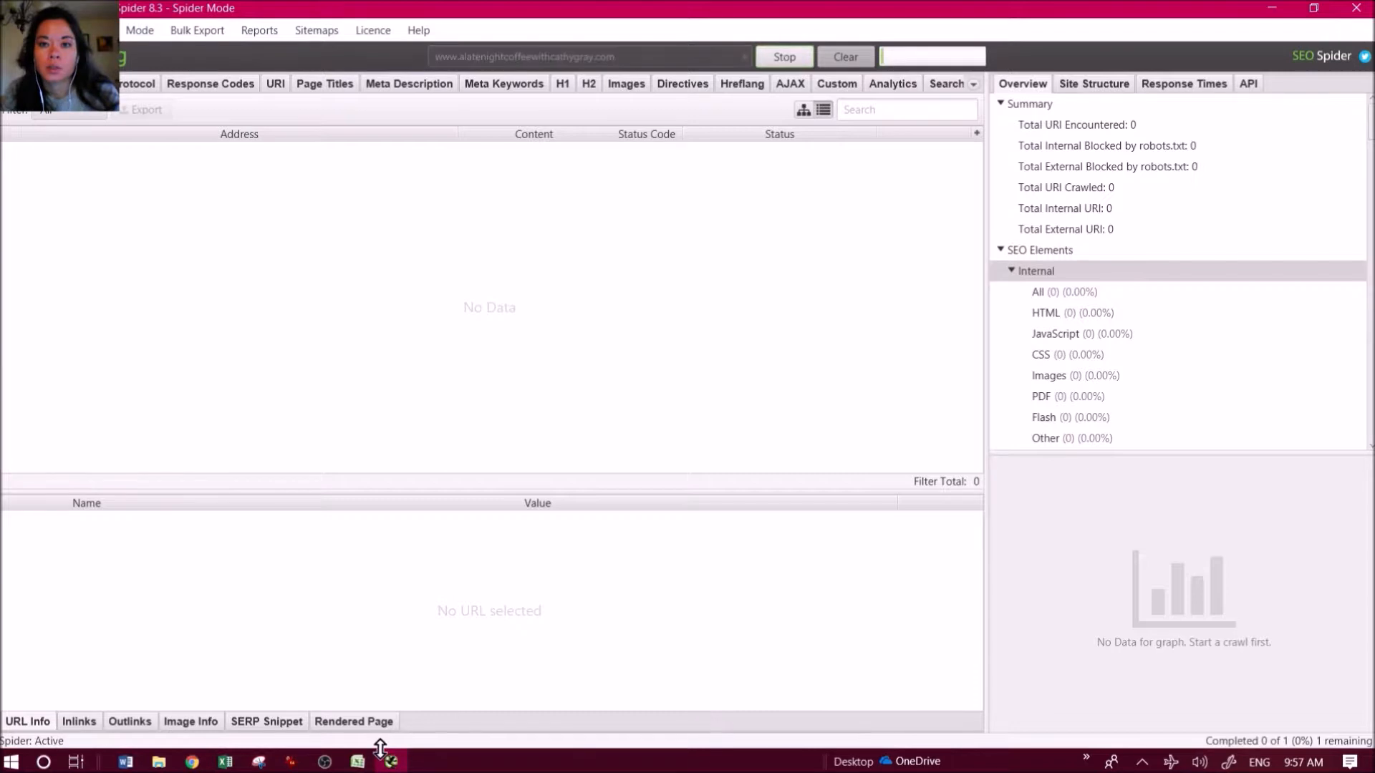
- Switch to the internal_all workbook in Excel and look over its rows and colour-coded columns as far as the link data
mouse_move(359, 764)
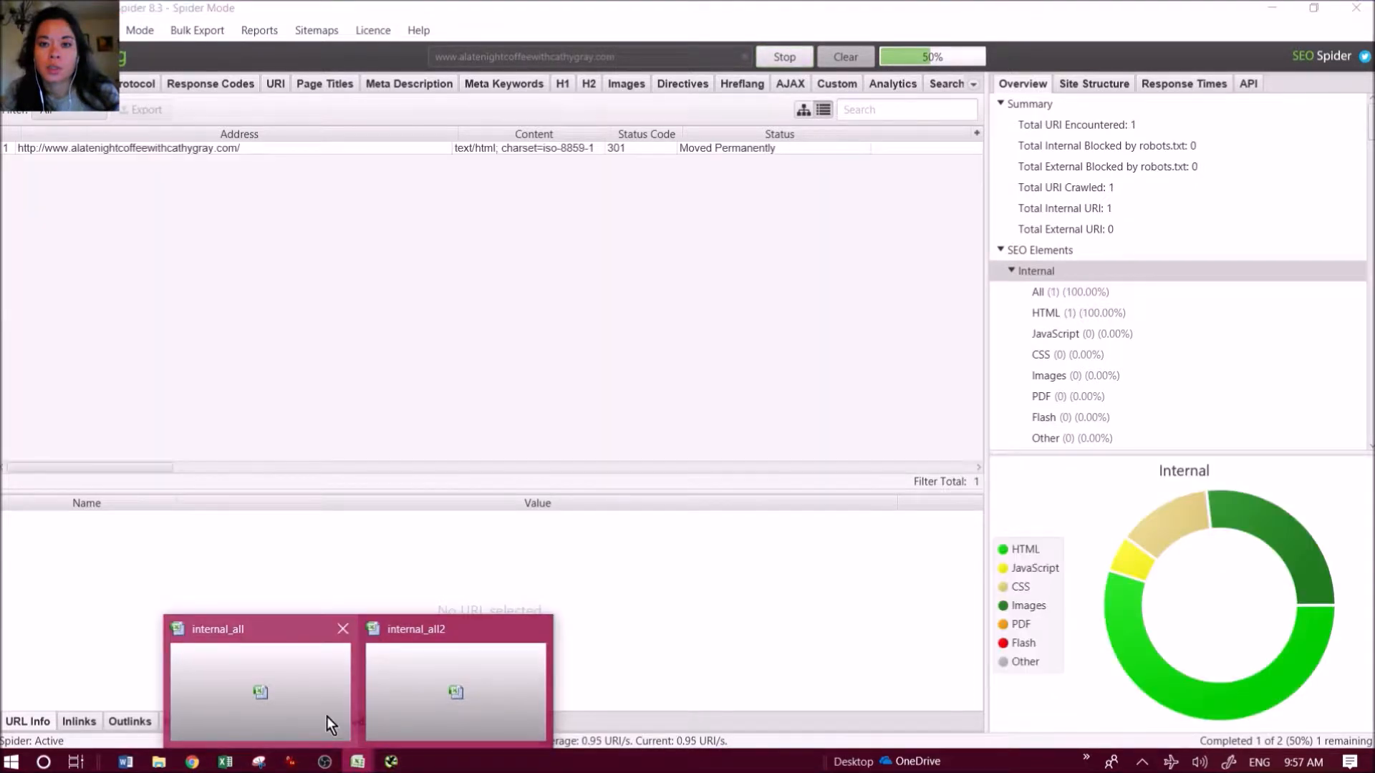
click(327, 716)
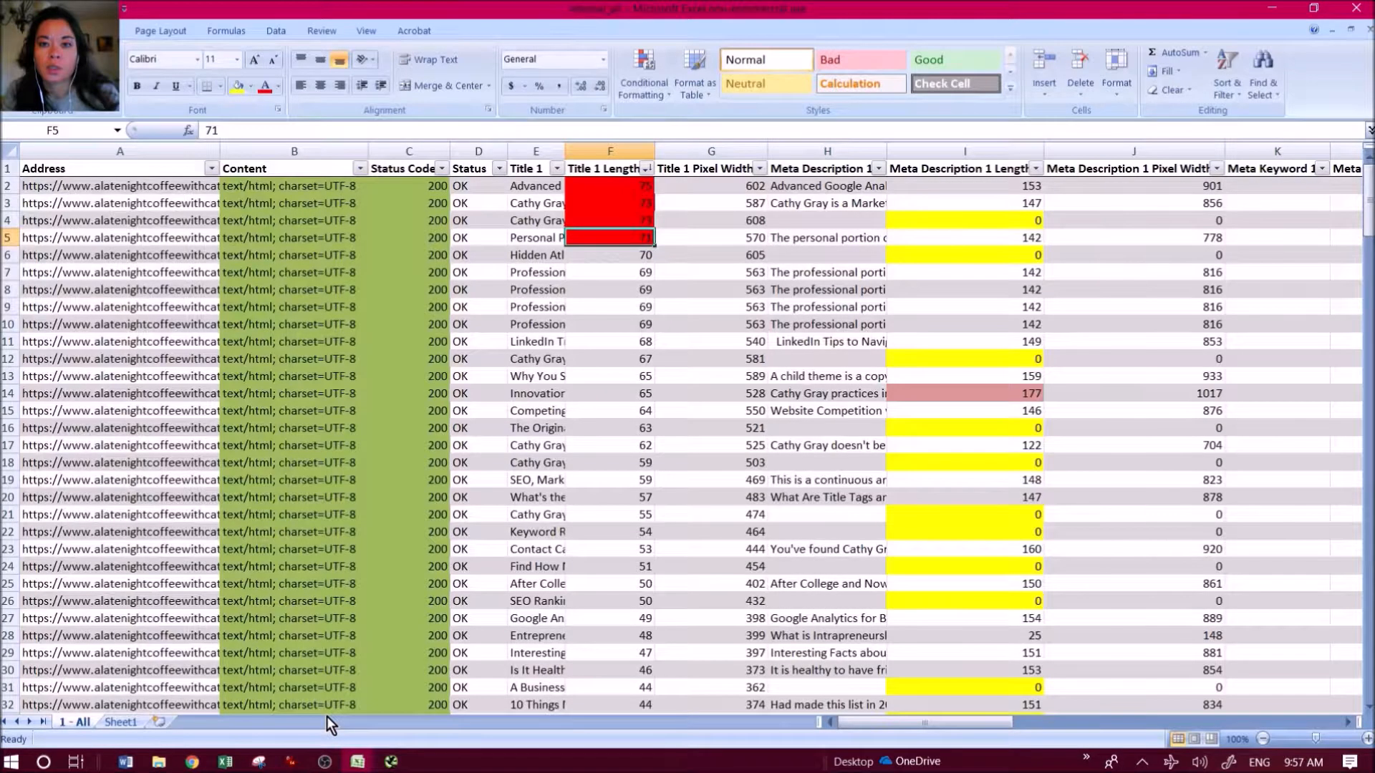
scroll(598, 497, down, 5)
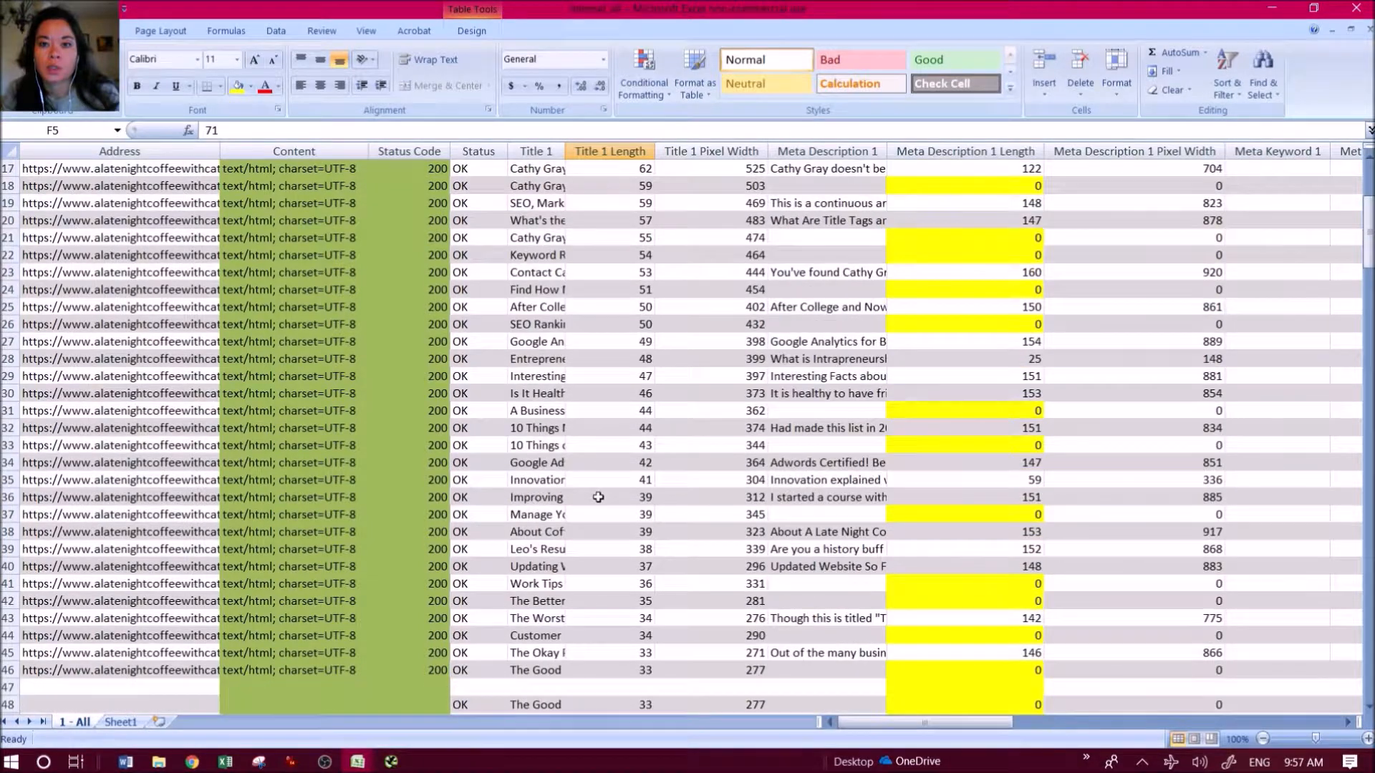
scroll(598, 497, up, 5)
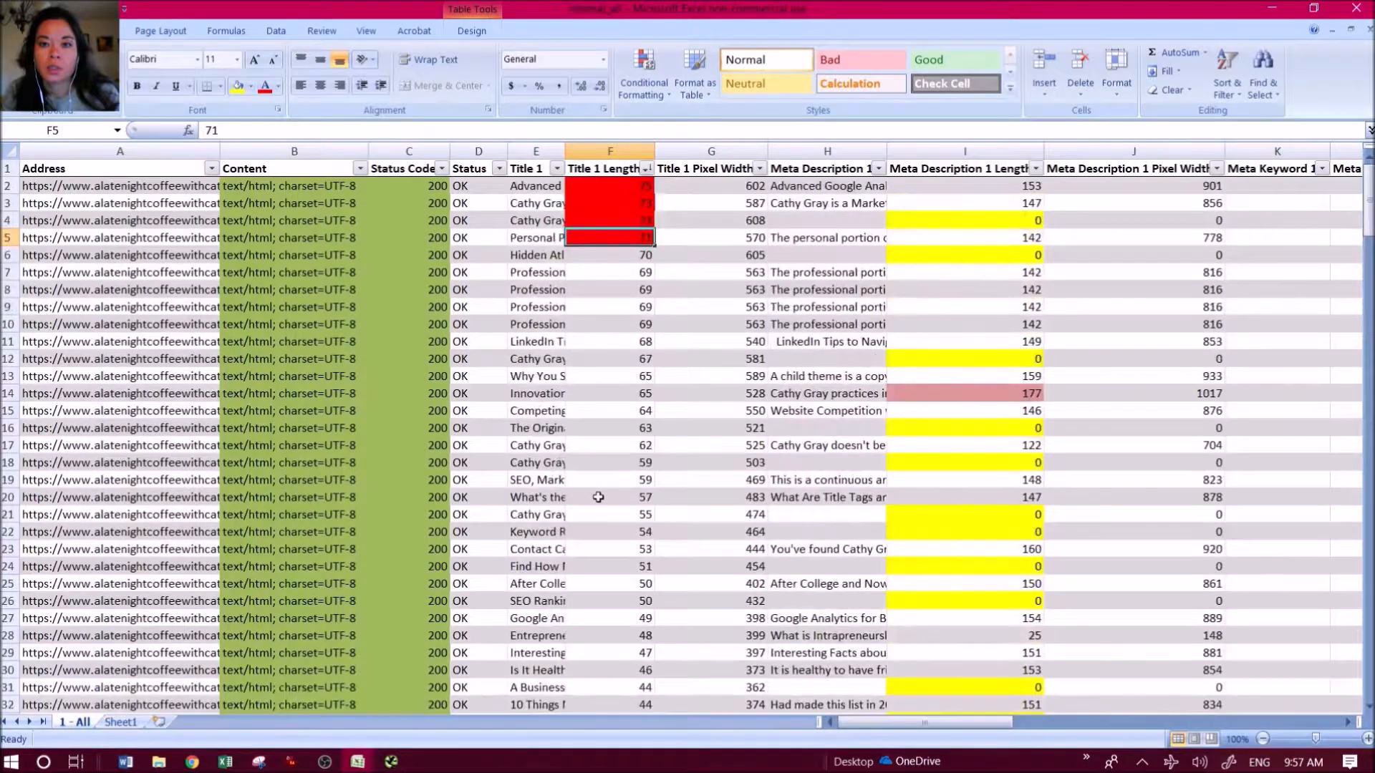
scroll(598, 497, right, 10)
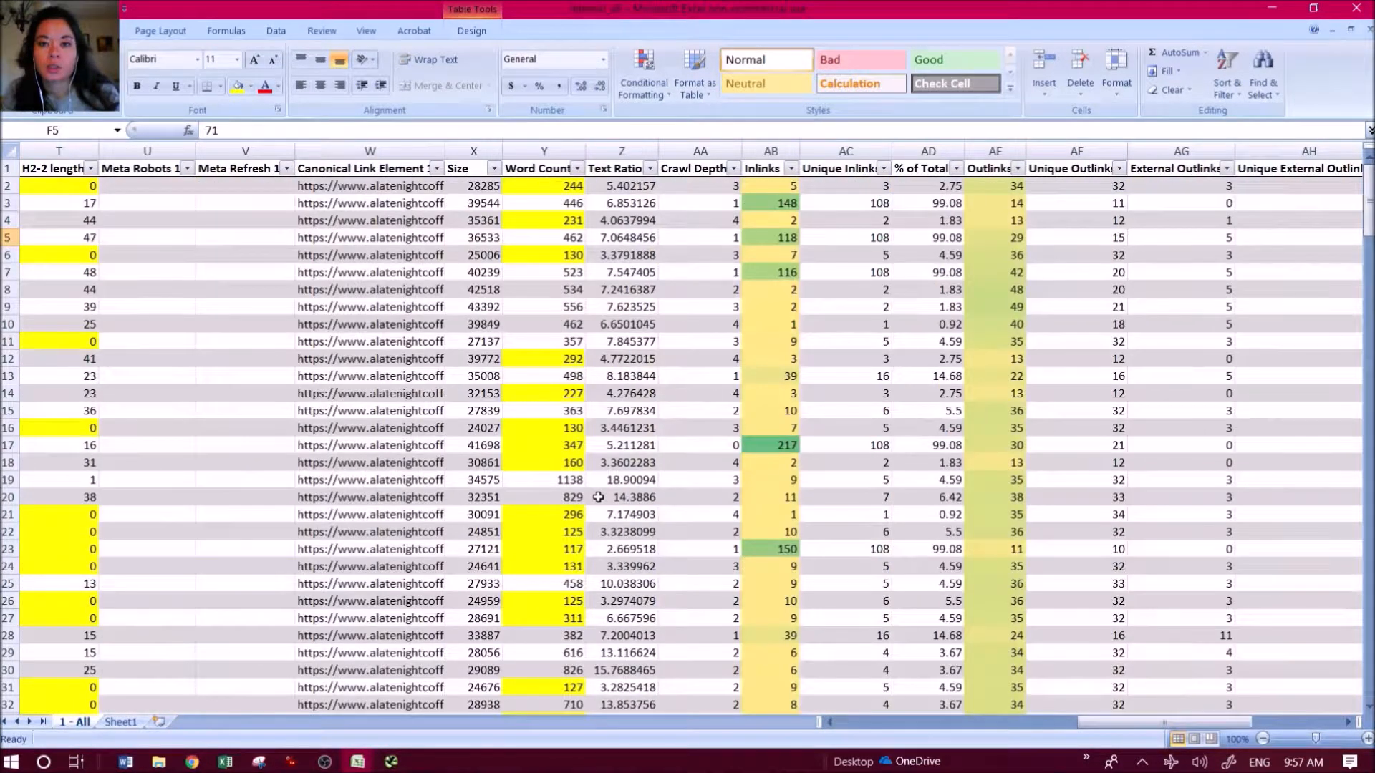
scroll(598, 497, left, 1)
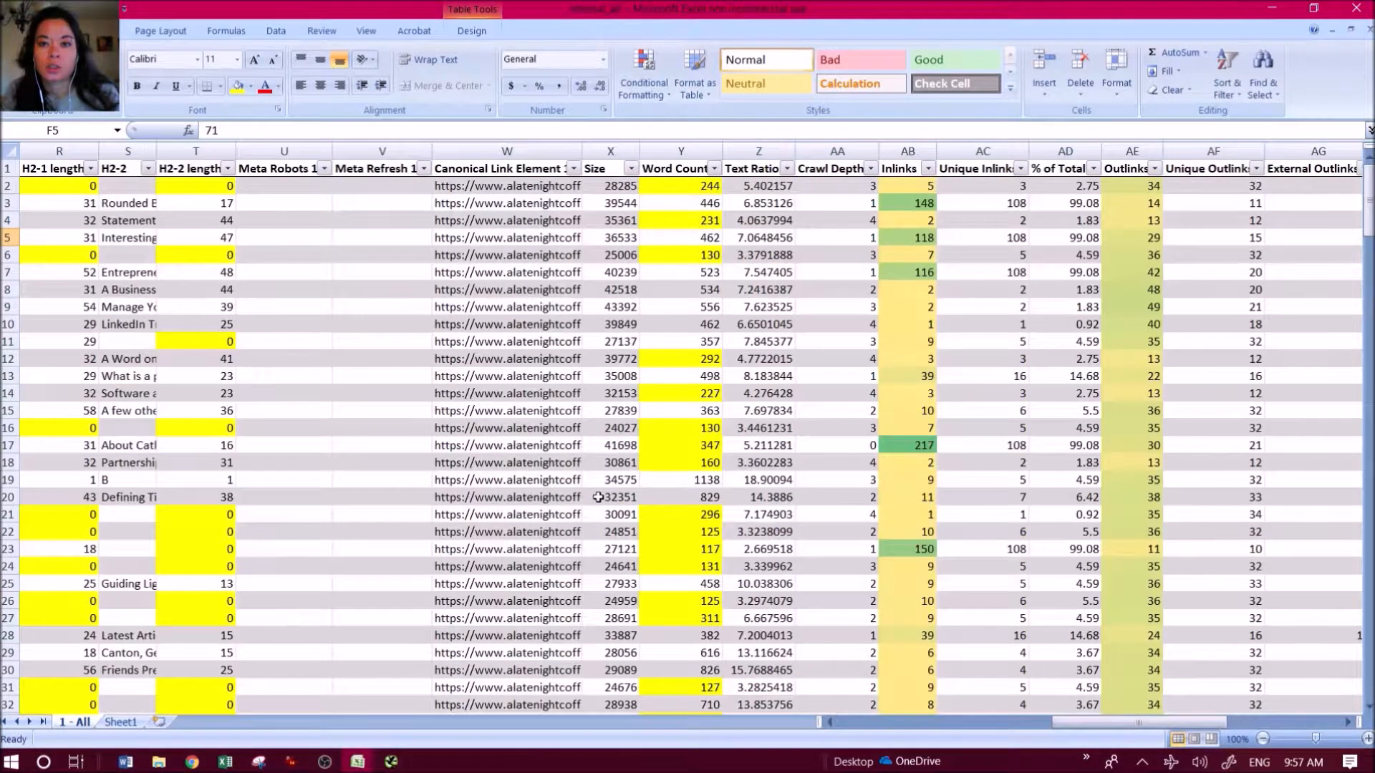
- Sort the table by the Inlinks column from largest to smallest and review the order of the rows
click(929, 168)
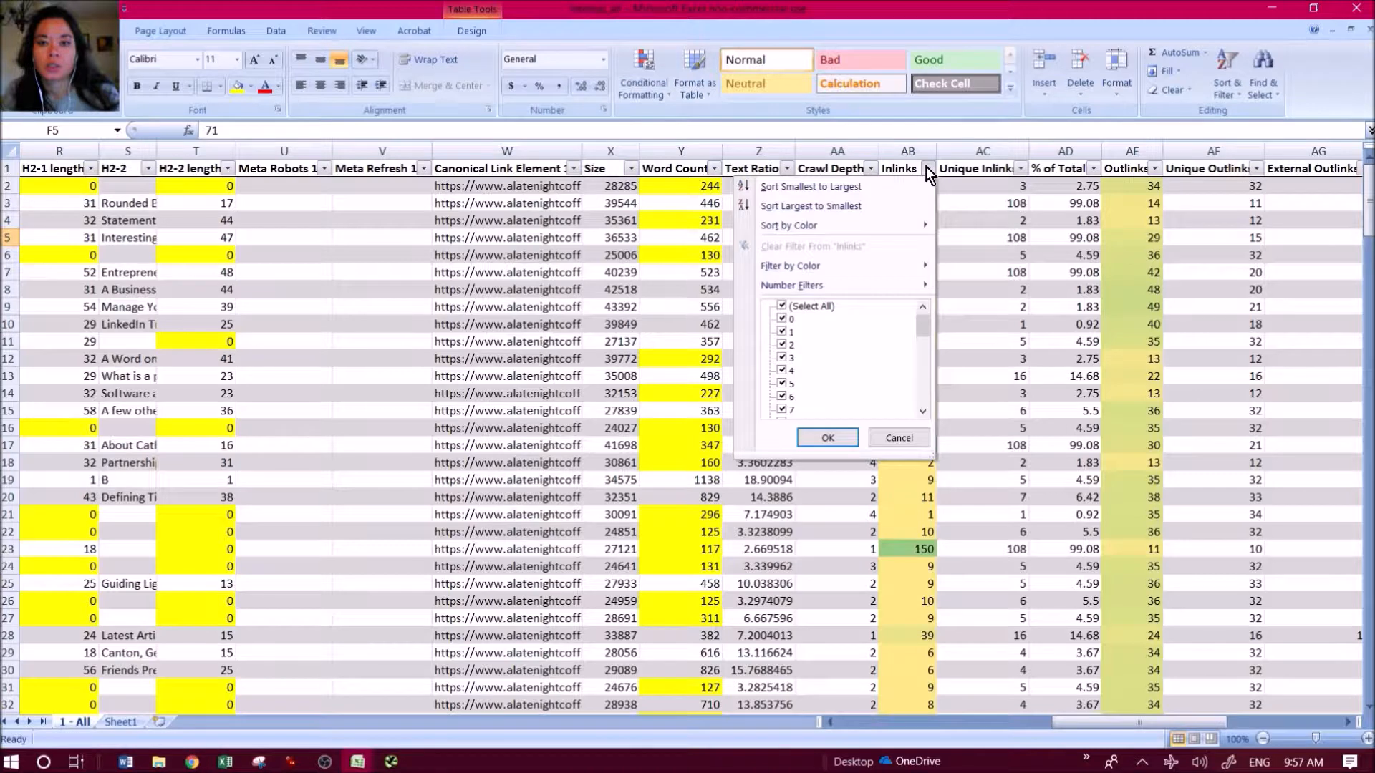
click(859, 205)
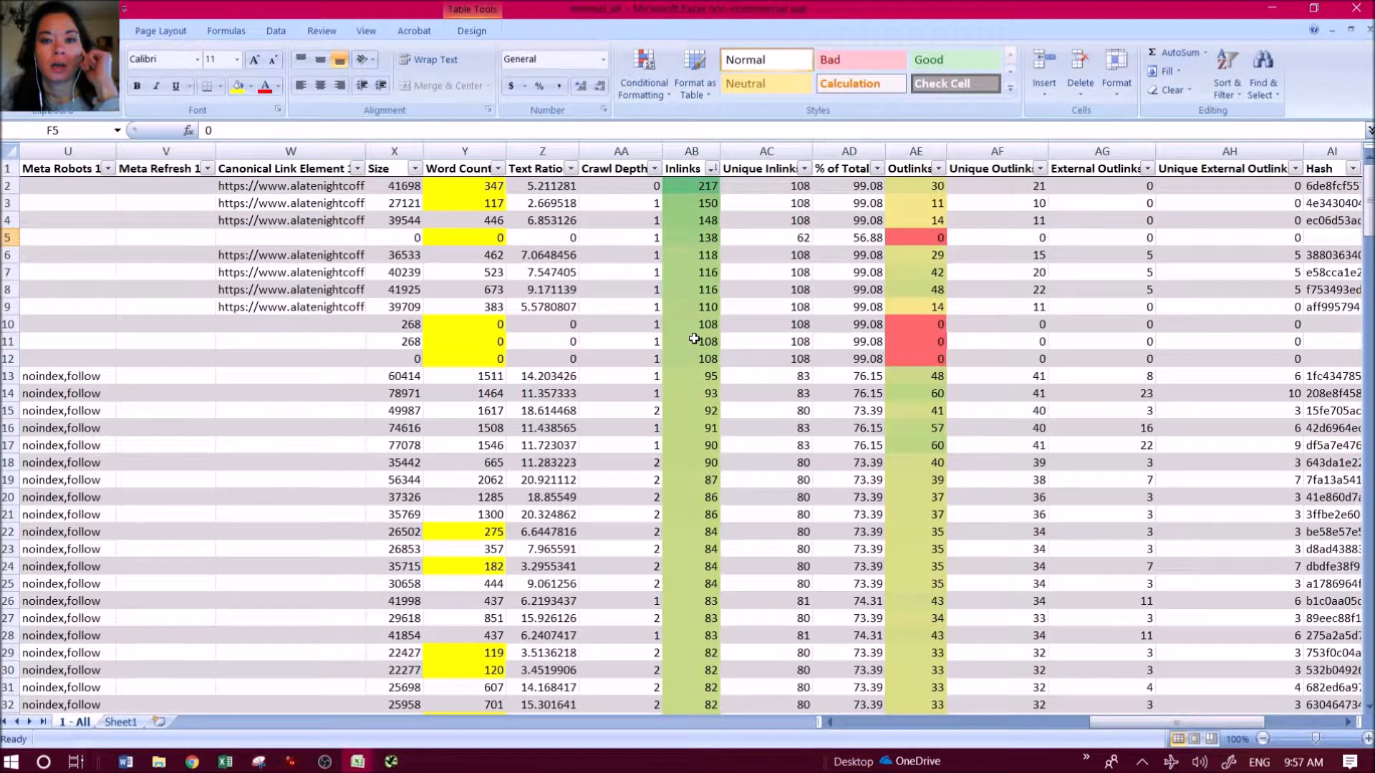
scroll(681, 574, down, 5)
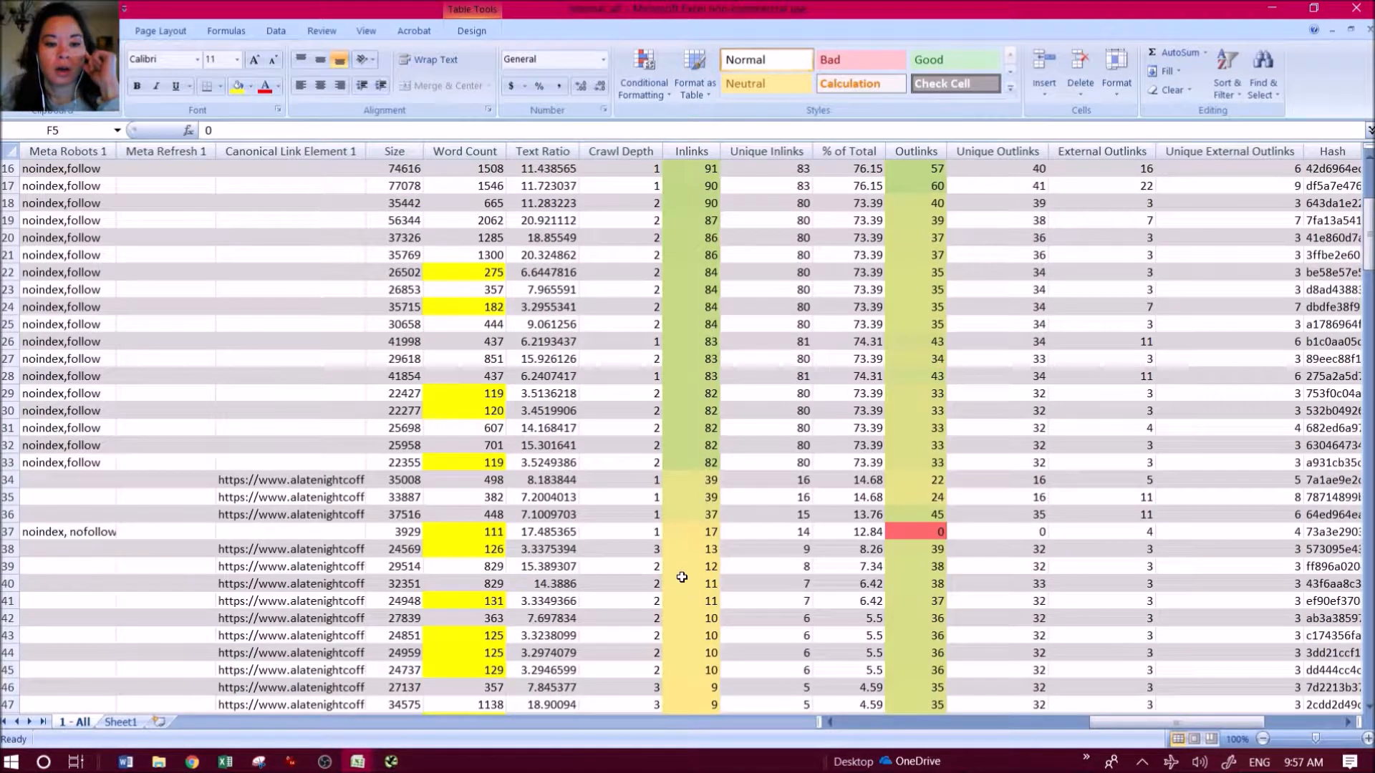
scroll(464, 181, up, 5)
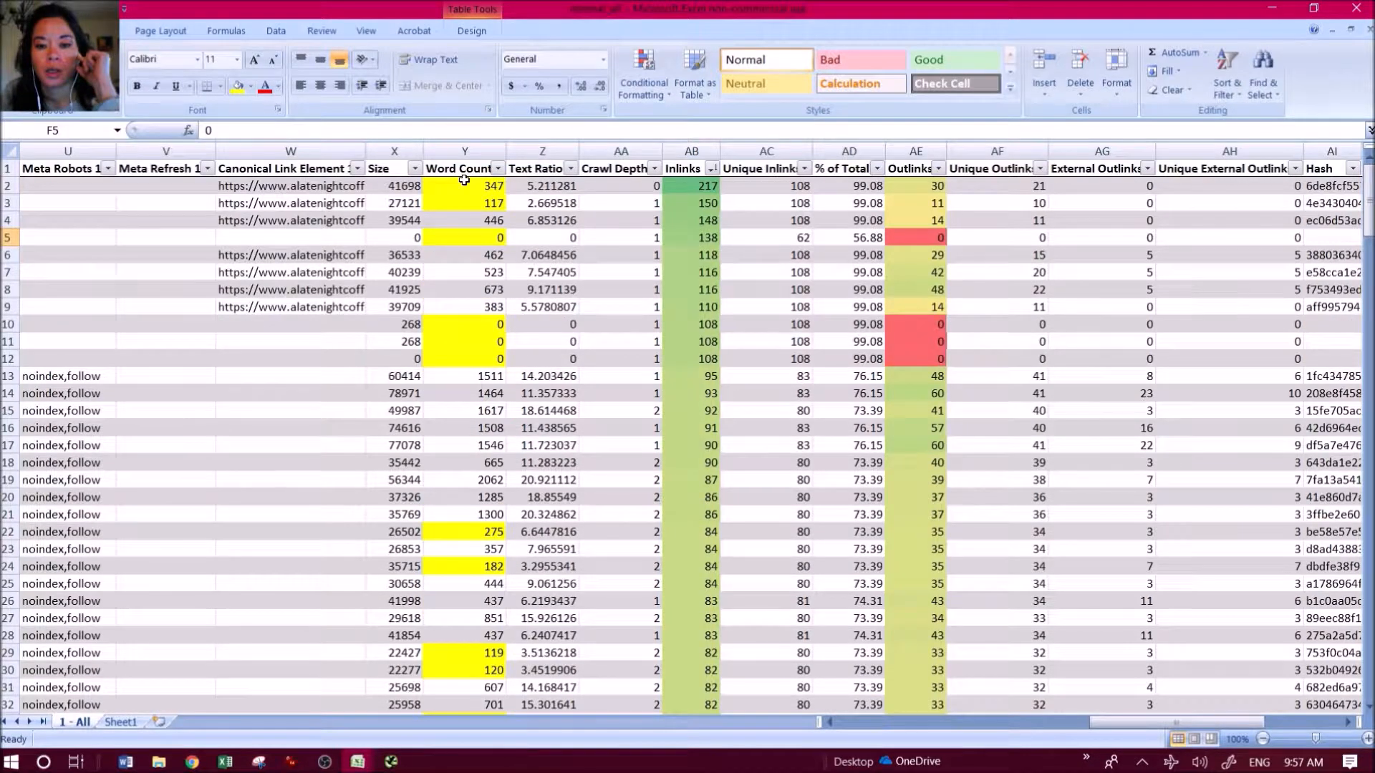
- Sort the table by Word Count from largest to smallest and review the highlighted low-count pages
click(498, 168)
click(445, 204)
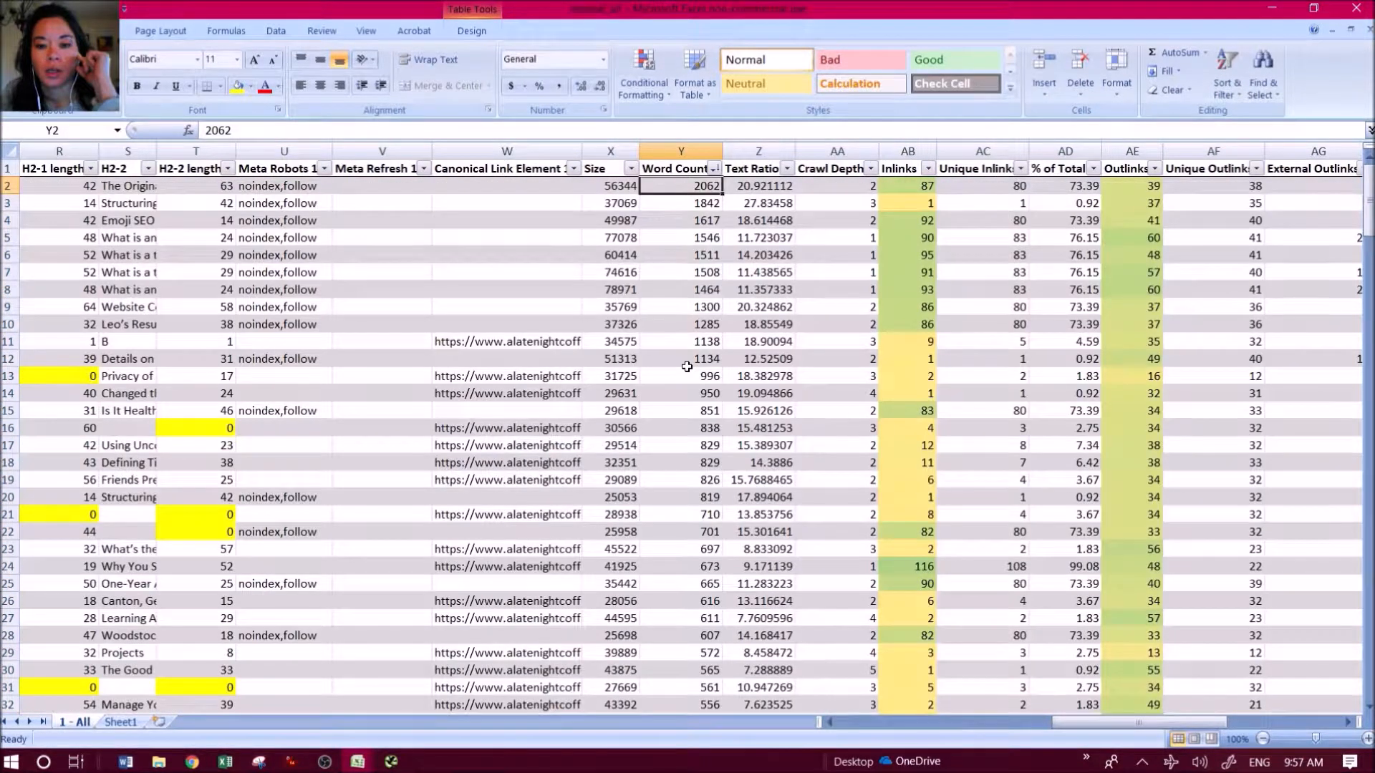
scroll(686, 367, down, 10)
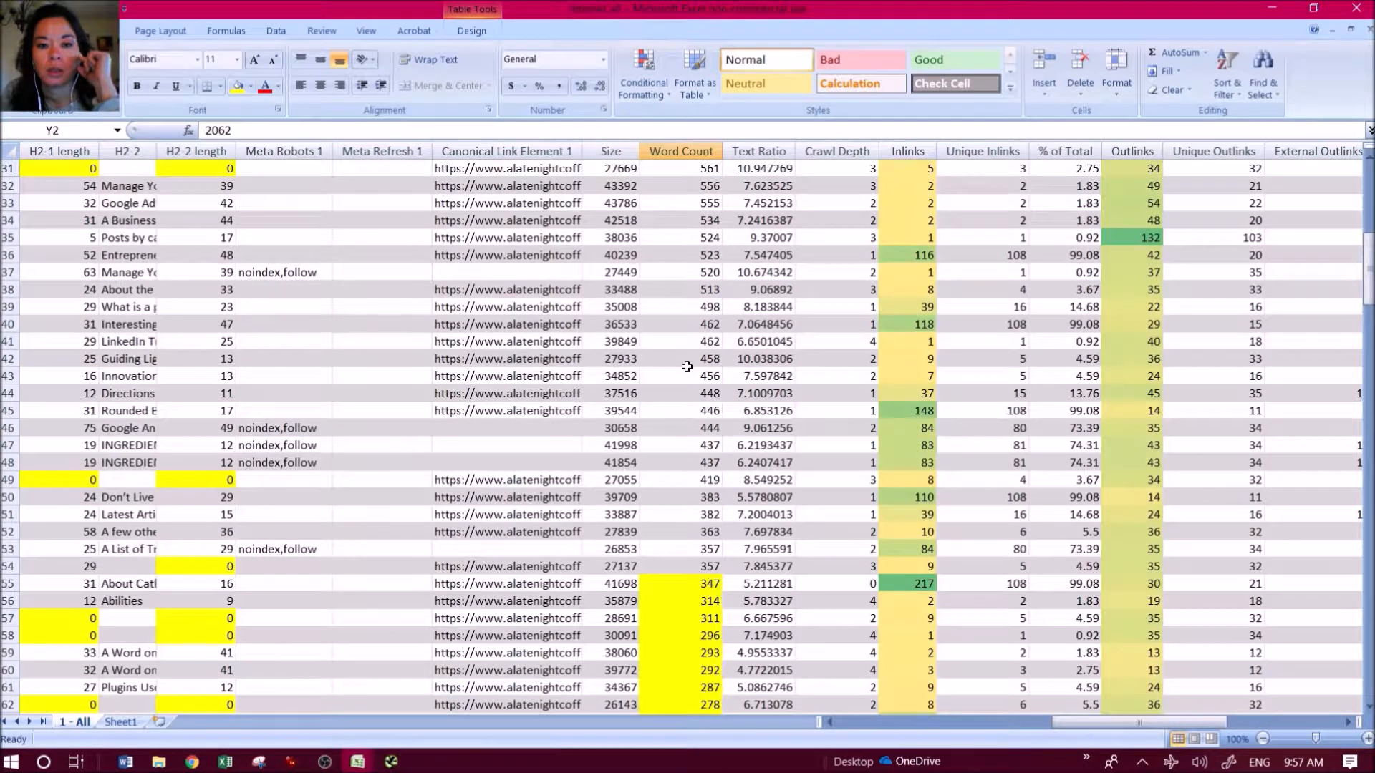
scroll(686, 367, down, 5)
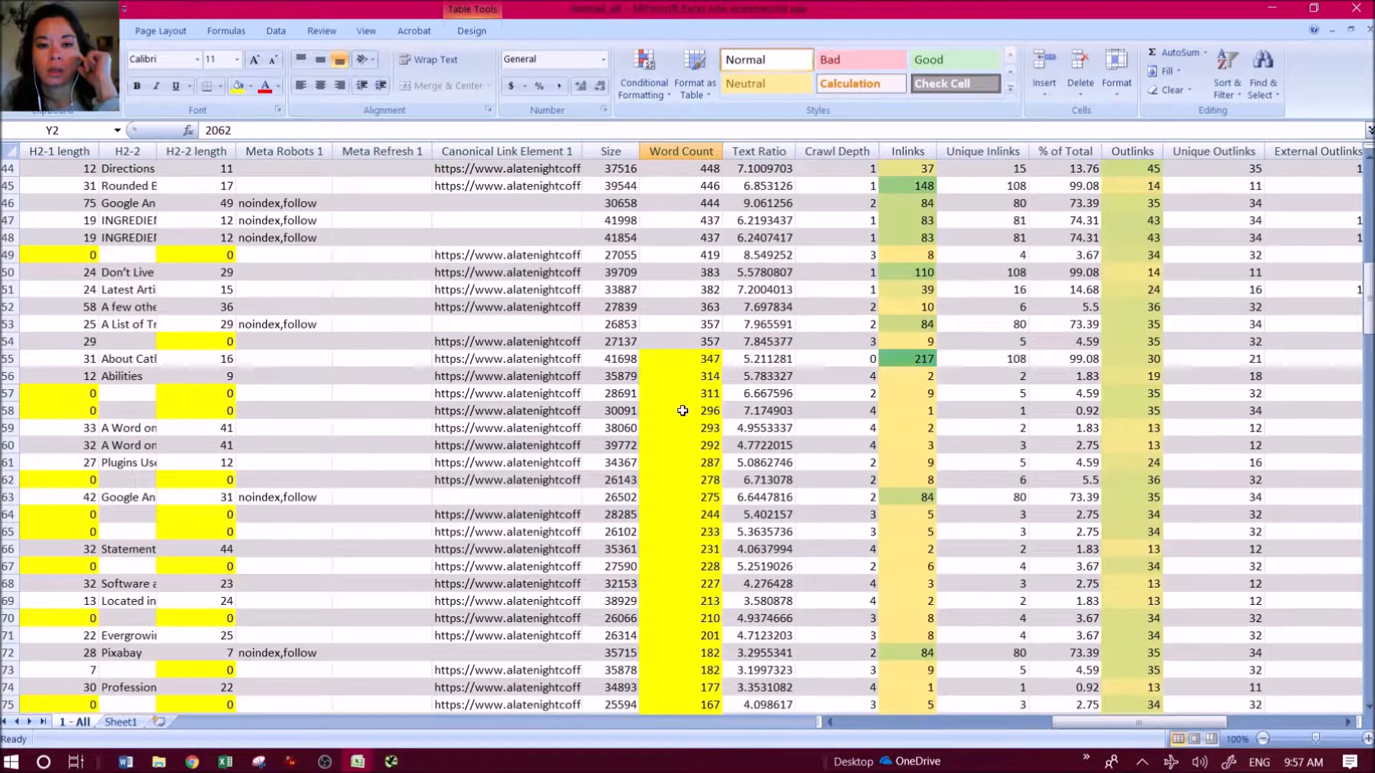
scroll(682, 411, up, 15)
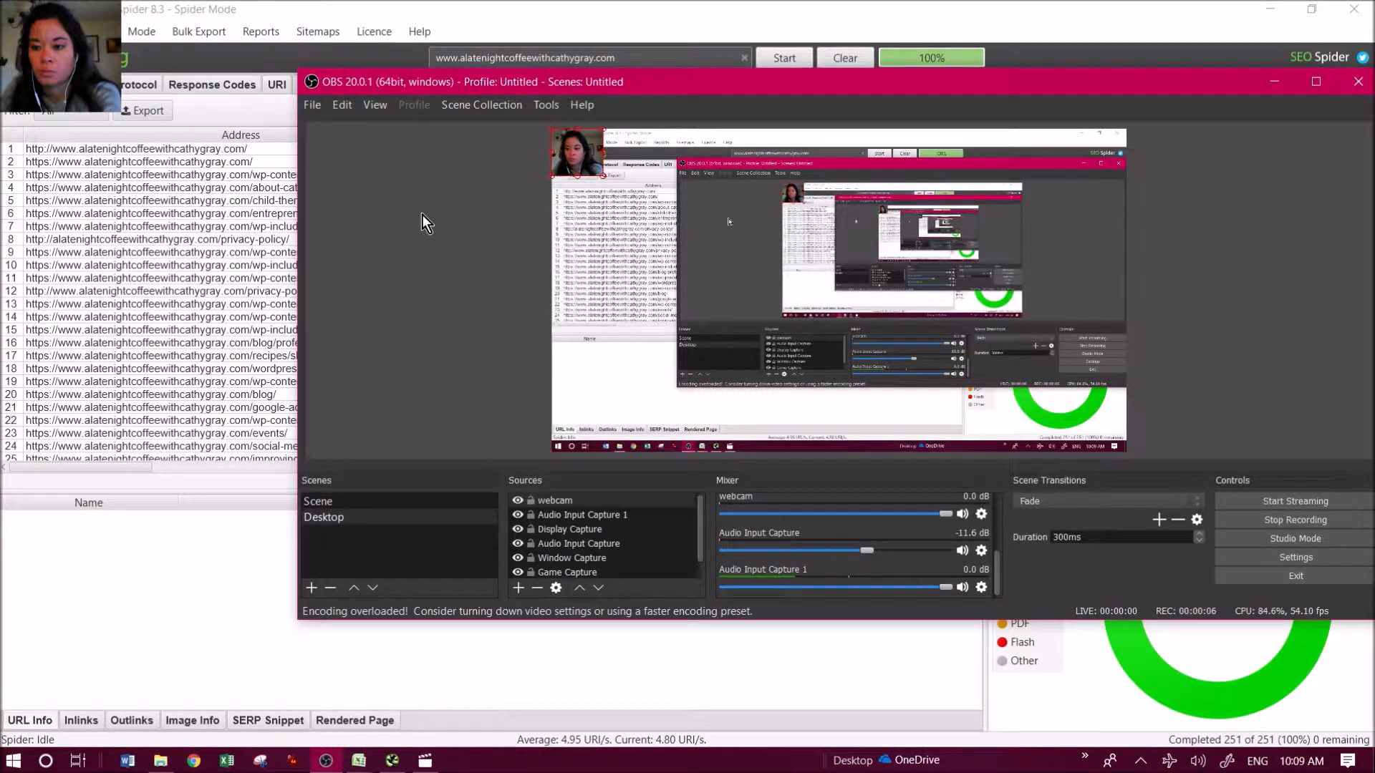
- Switch to Screaming Frog SEO Spider and export the internal crawl results to the Desktop as an Excel workbook named Test
click(474, 11)
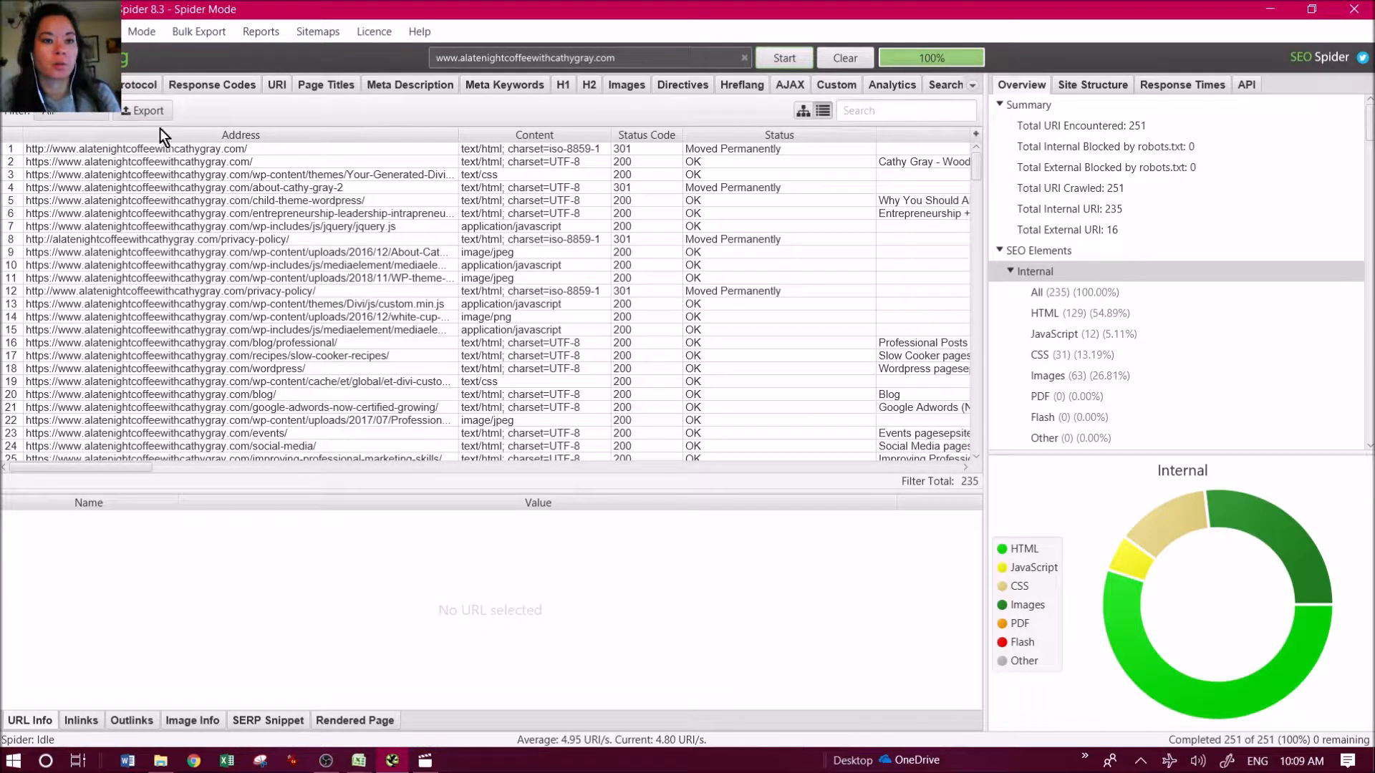
click(141, 111)
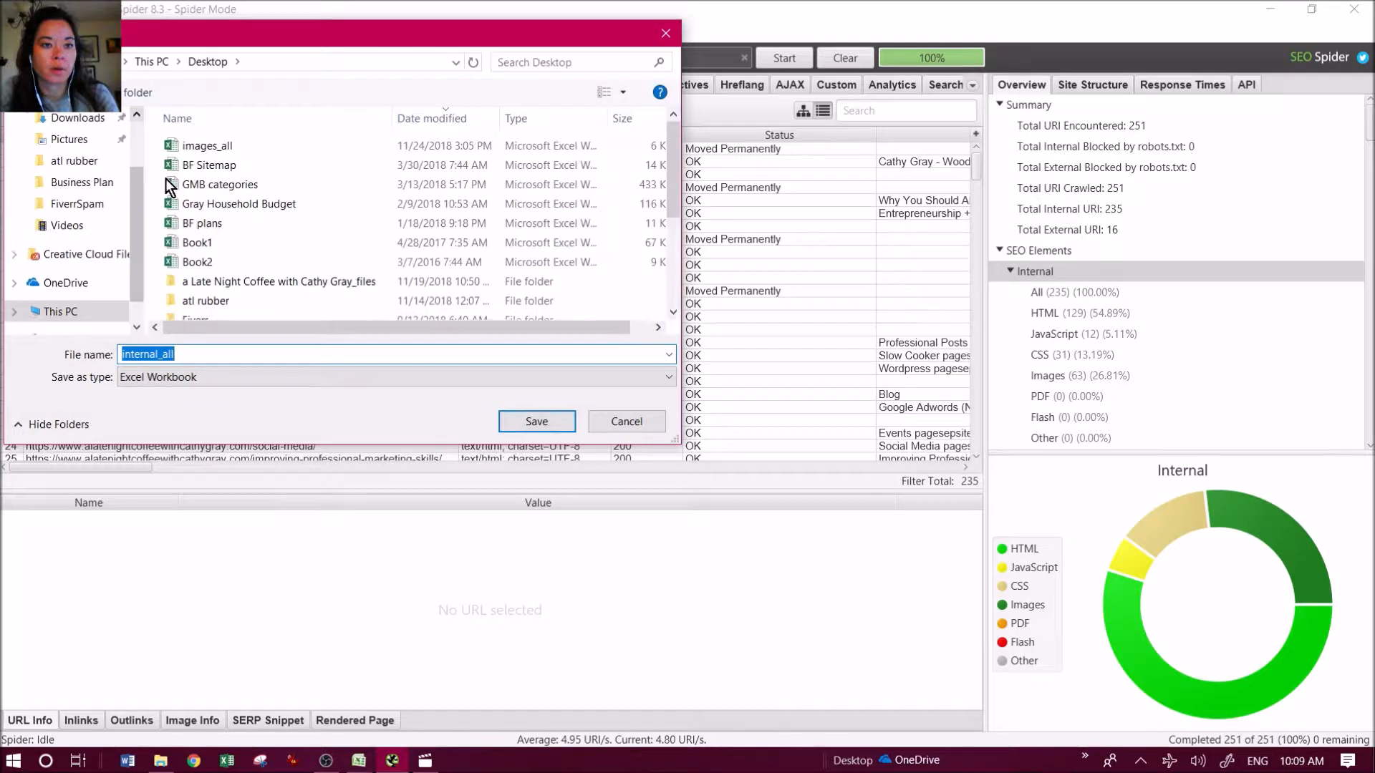
click(247, 350)
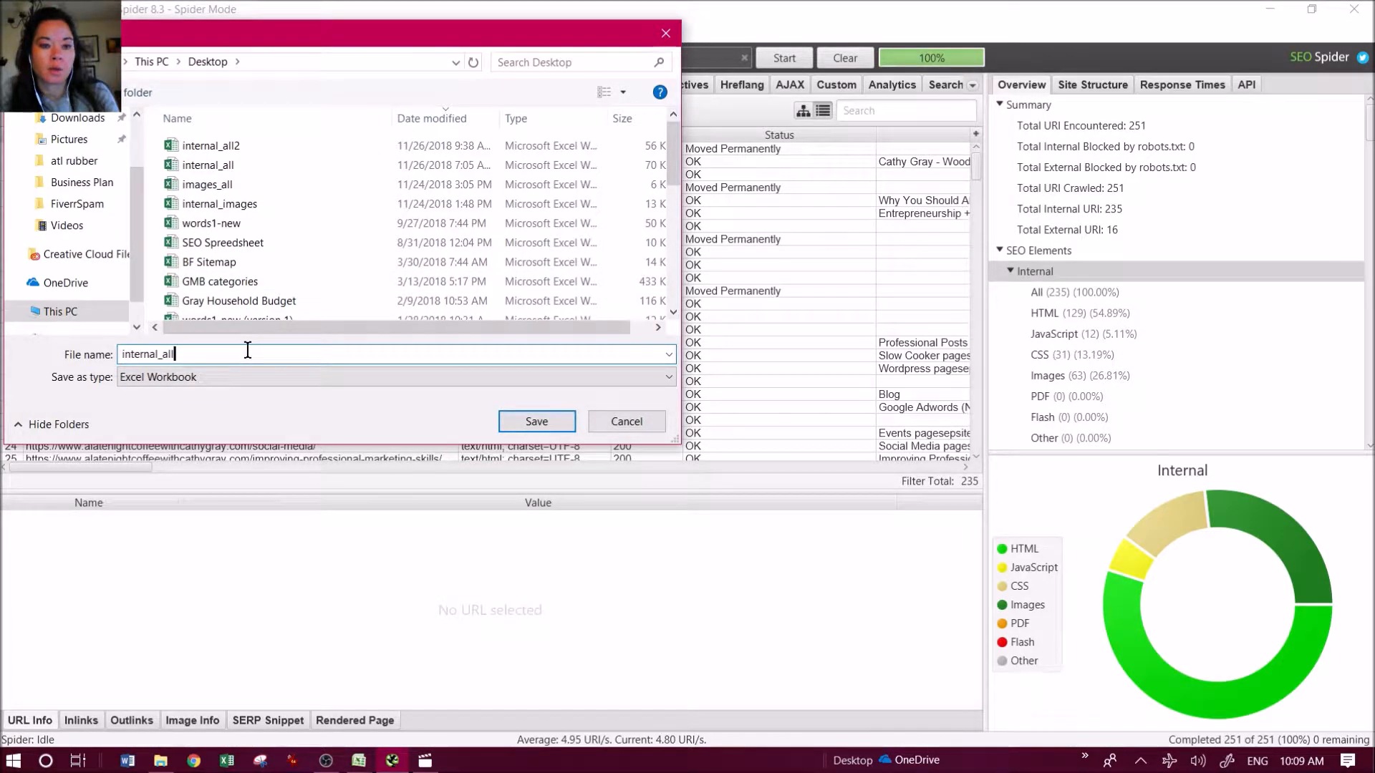
key(BackSpace)
key(BackSpace)
key(BackSpace)
key(BackSpace)
key(BackSpace)
key(BackSpace)
key(BackSpace)
key(BackSpace)
key(BackSpace)
key(BackSpace)
key(BackSpace)
key(BackSpace)
text(Test)
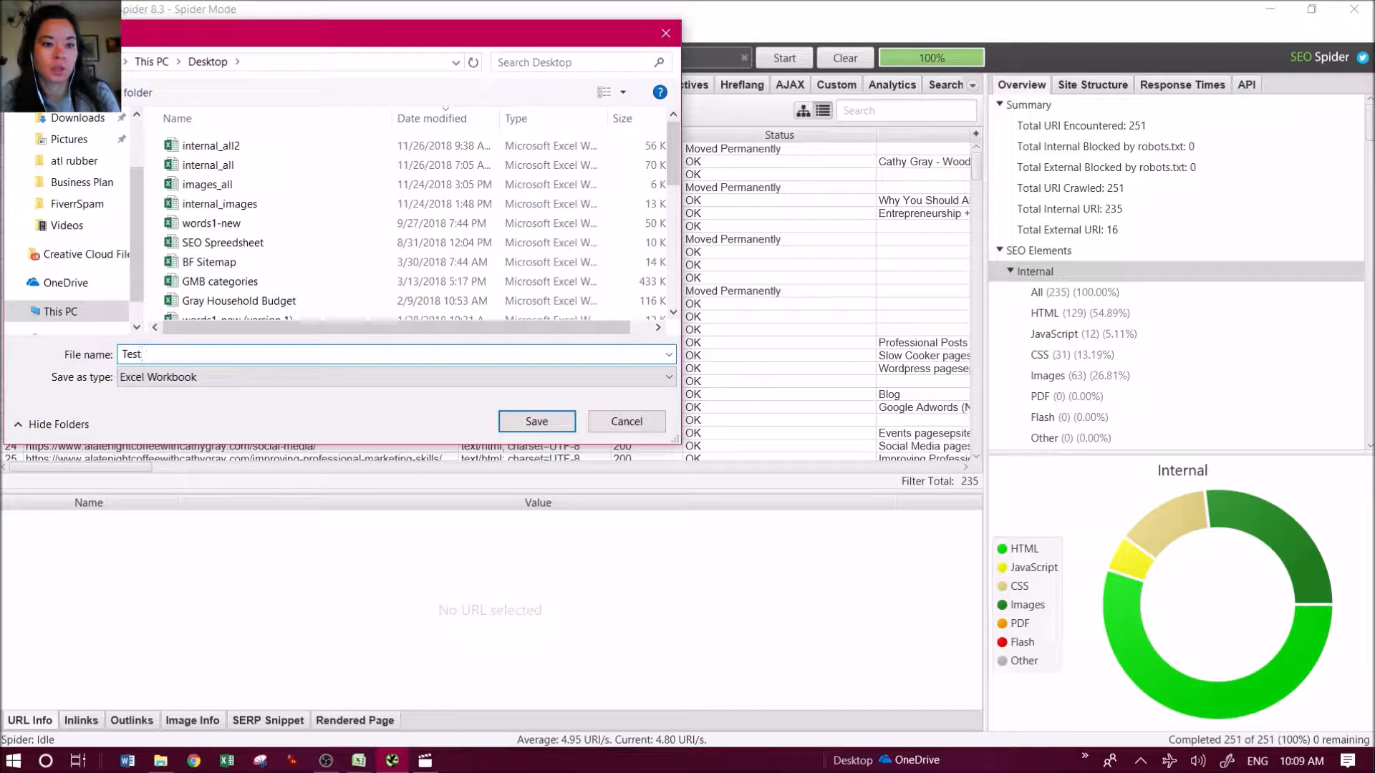
click(556, 421)
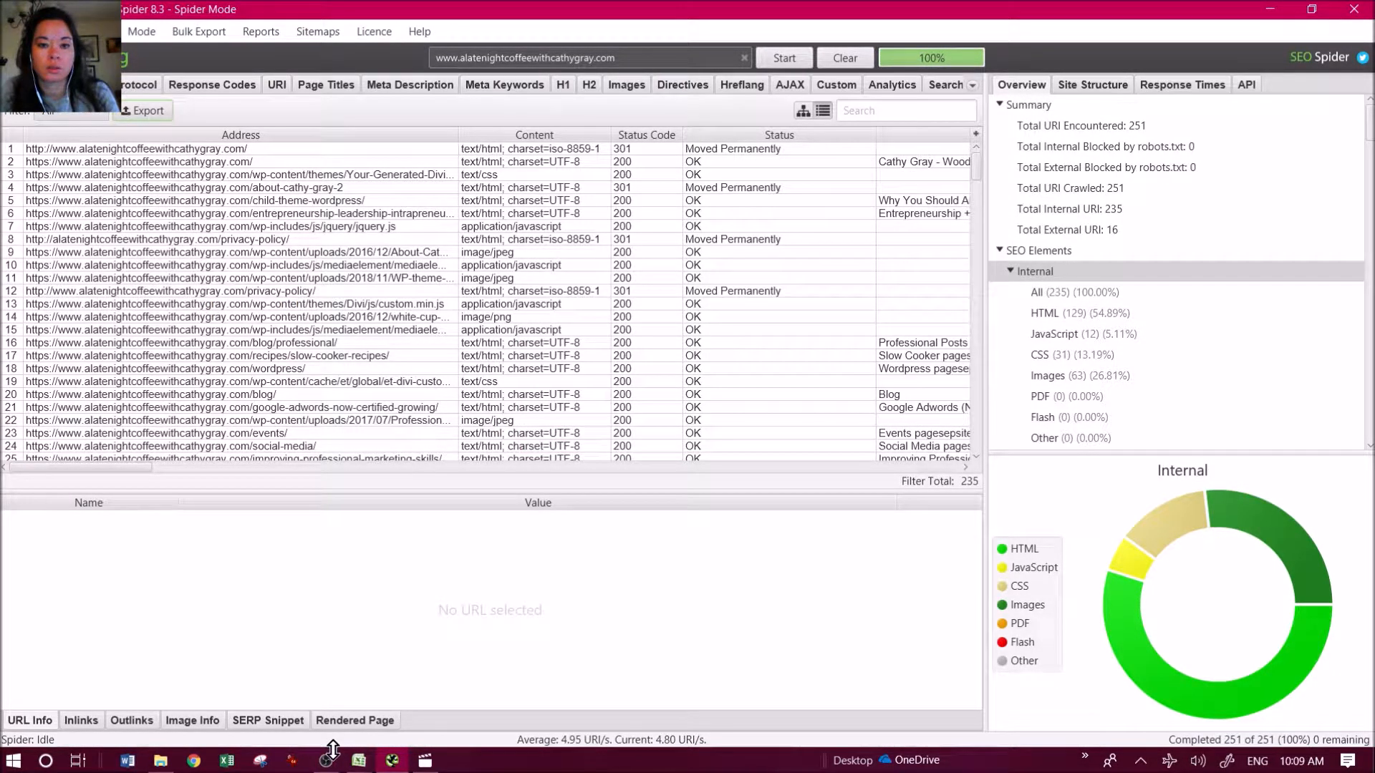
- Switch to Excel and open the exported Test.xlsx workbook from the Desktop
mouse_move(358, 764)
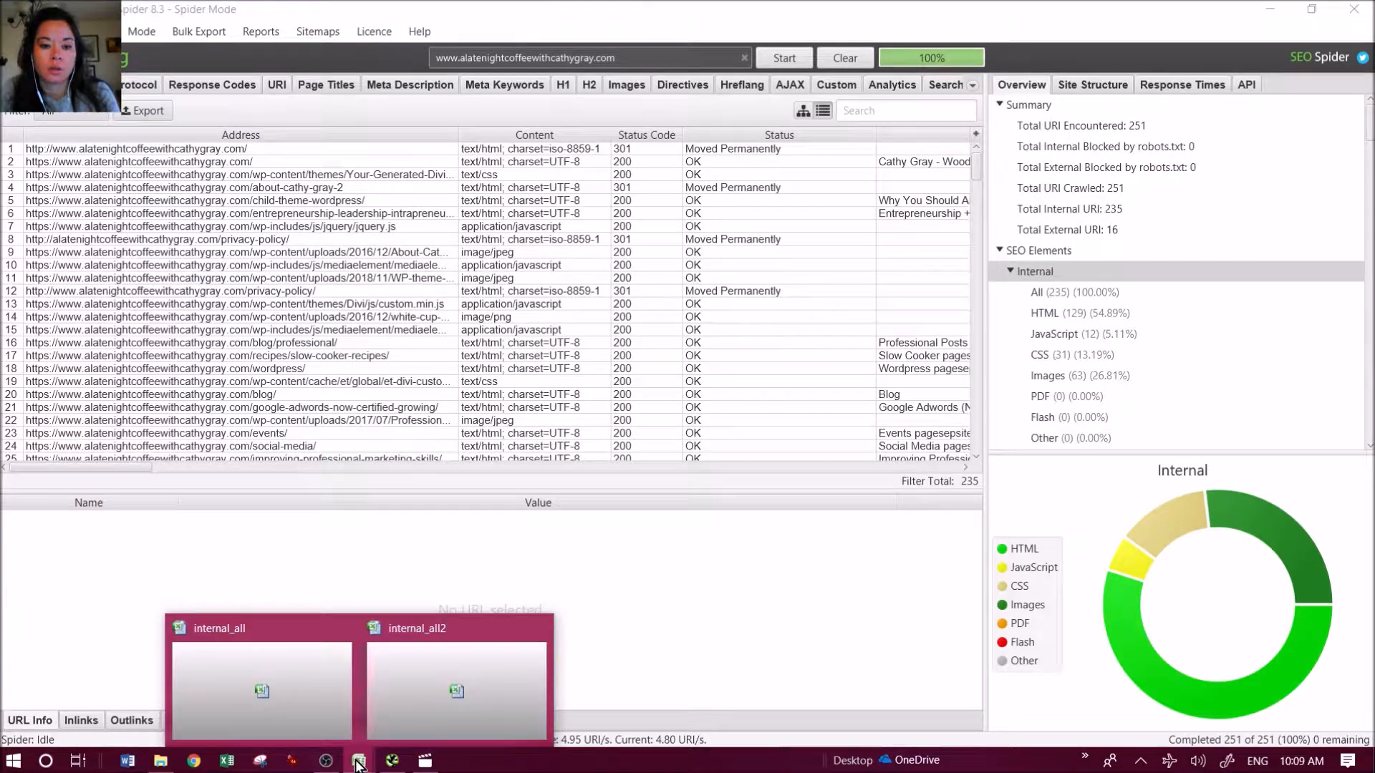
click(316, 722)
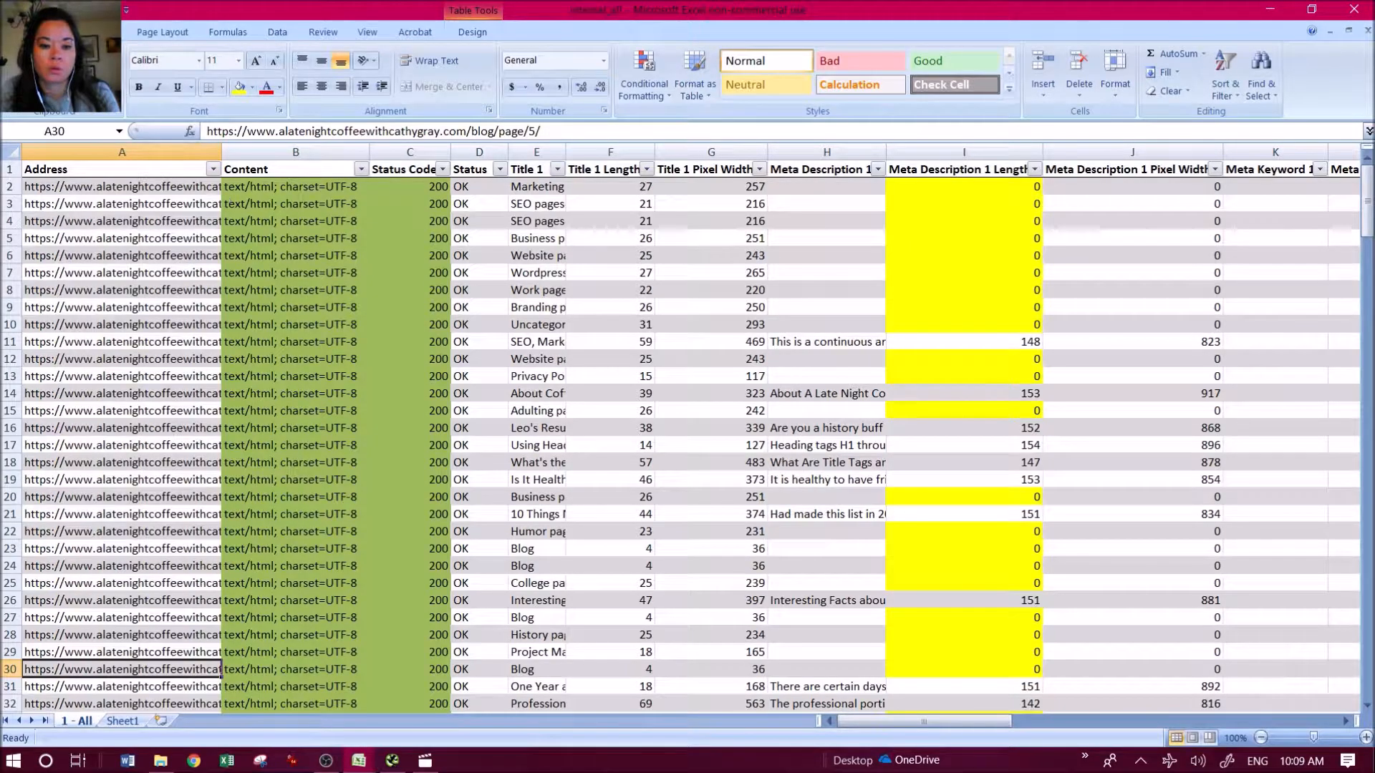
click(19, 22)
click(50, 97)
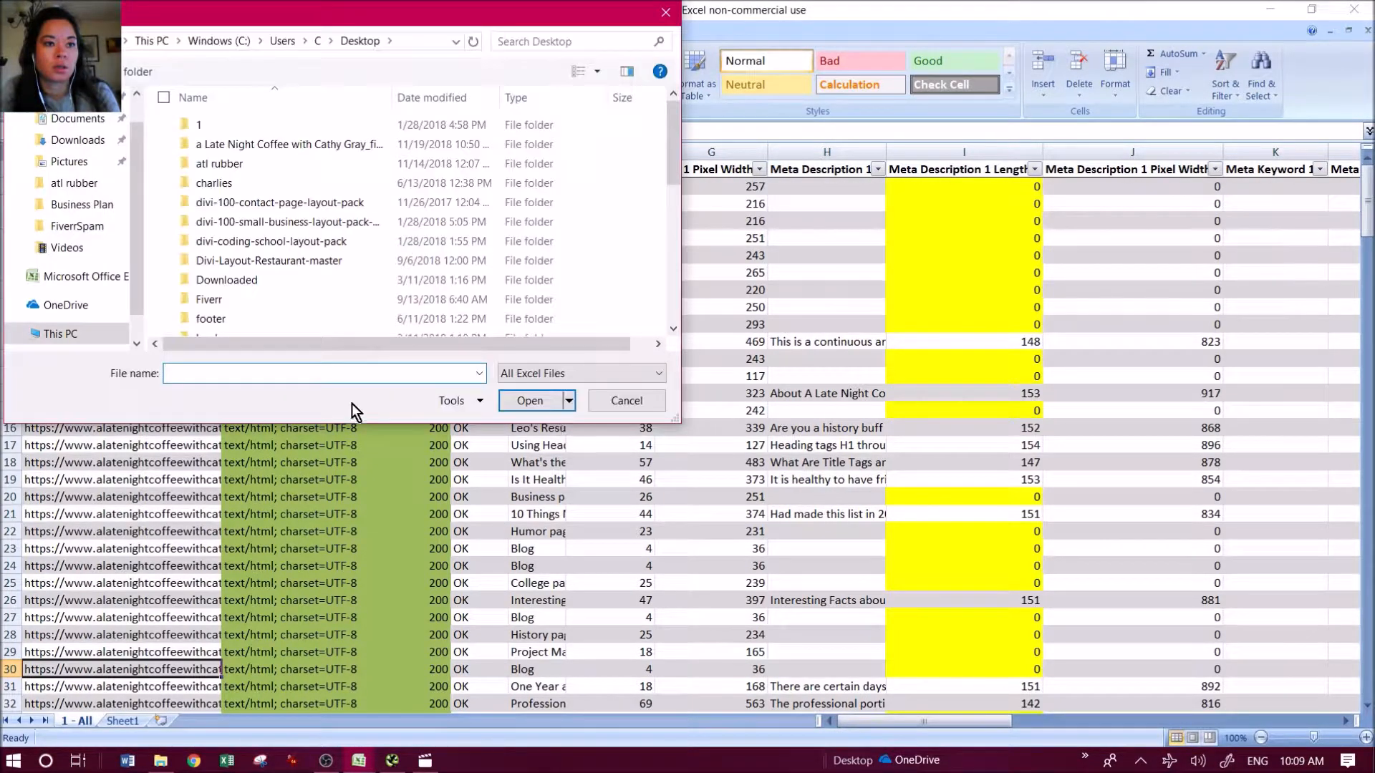
text(test)
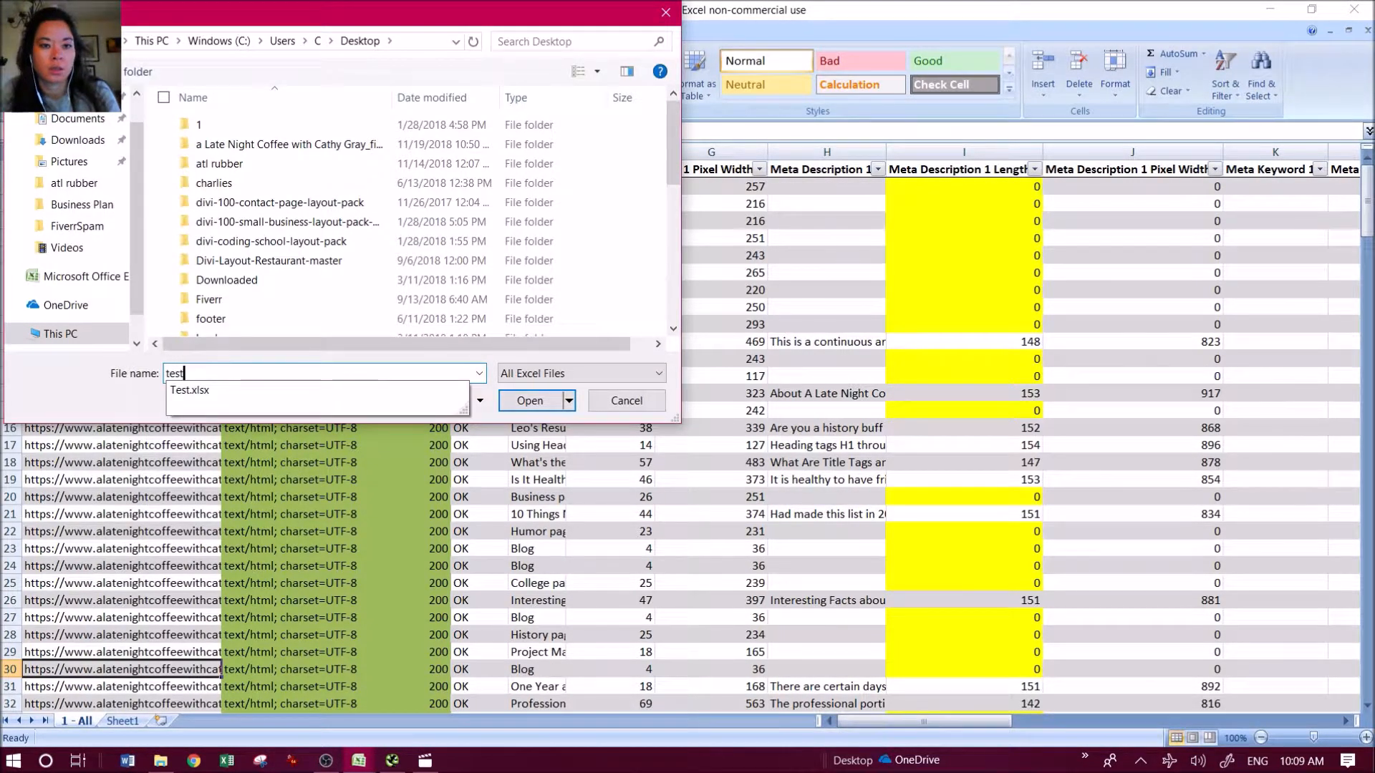
click(335, 389)
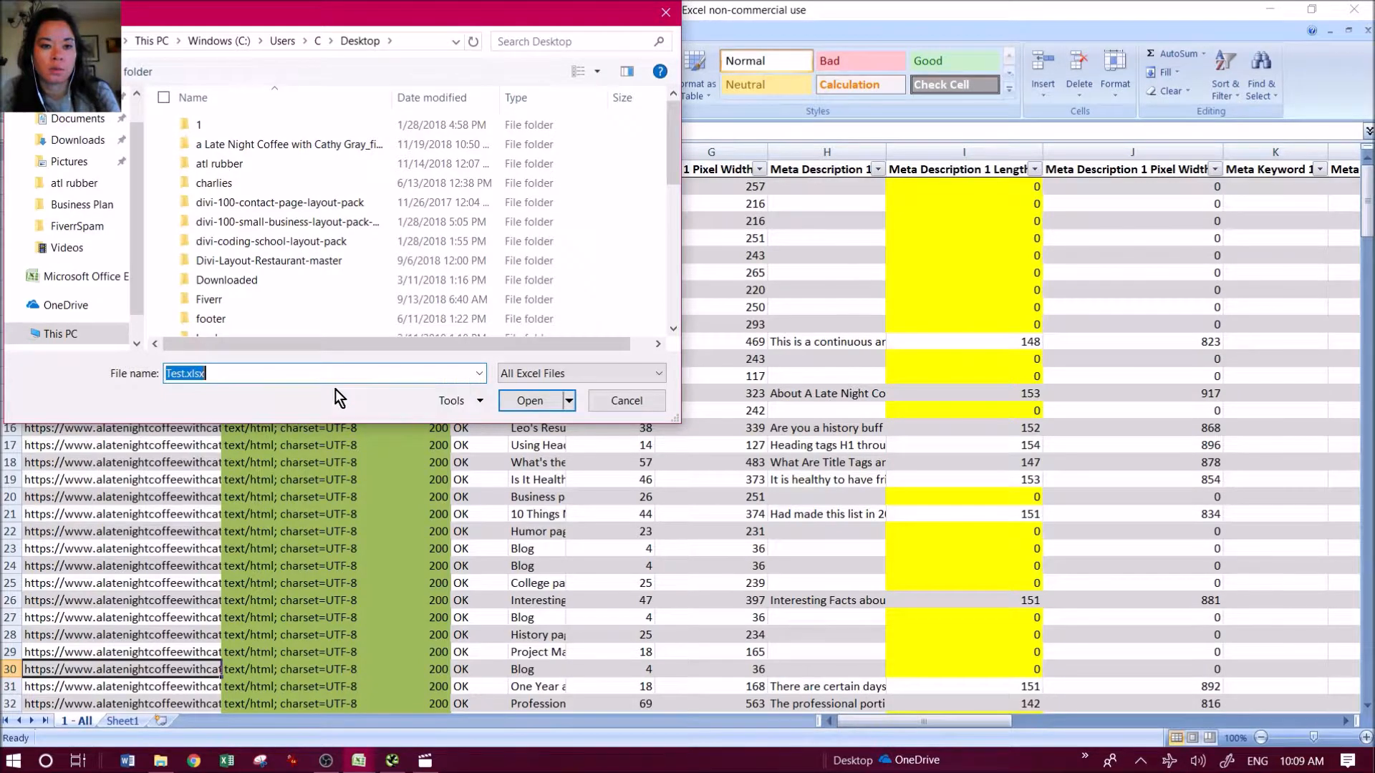
click(527, 407)
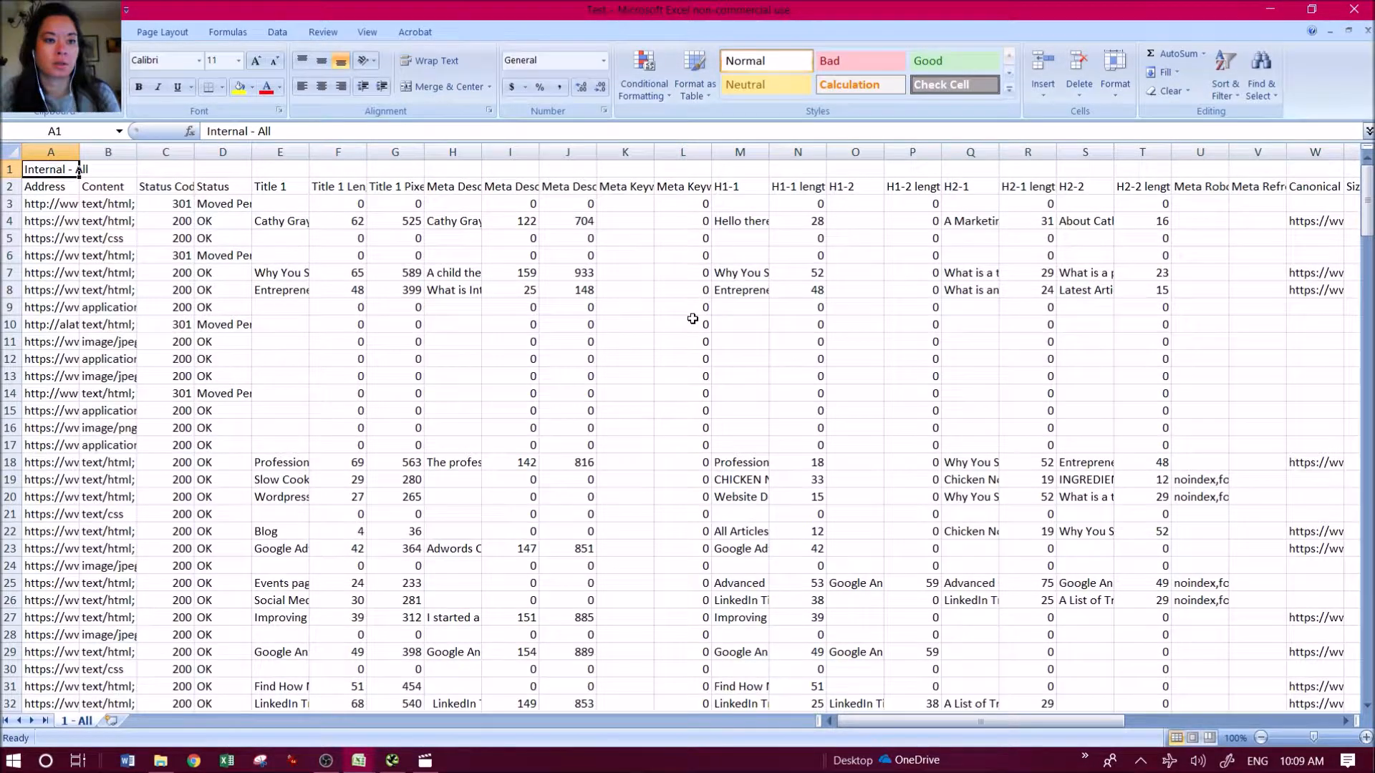
- Look over the rows and column headings of the Test workbook, and return to the crawl results in Screaming Frog SEO Spider
scroll(693, 319, down, 16)
scroll(692, 319, up, 16)
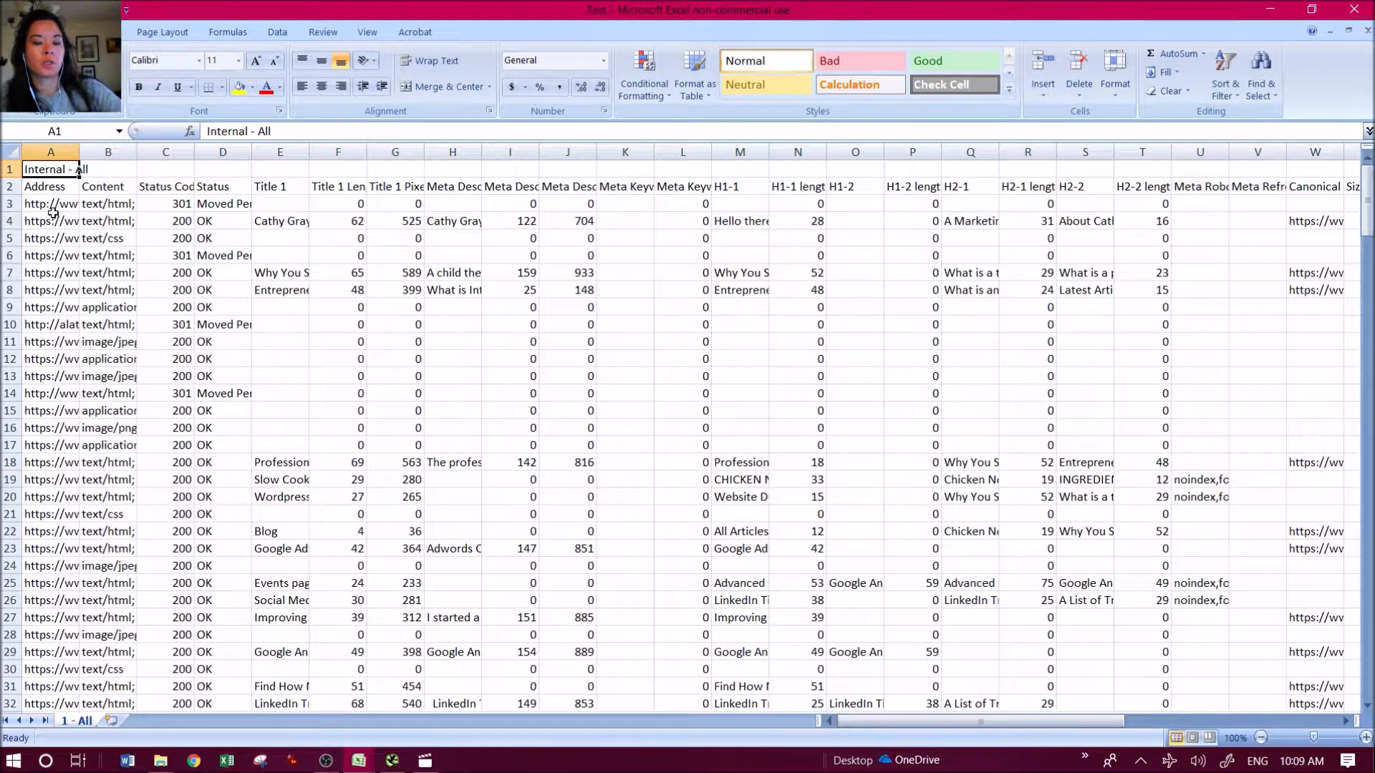
click(54, 189)
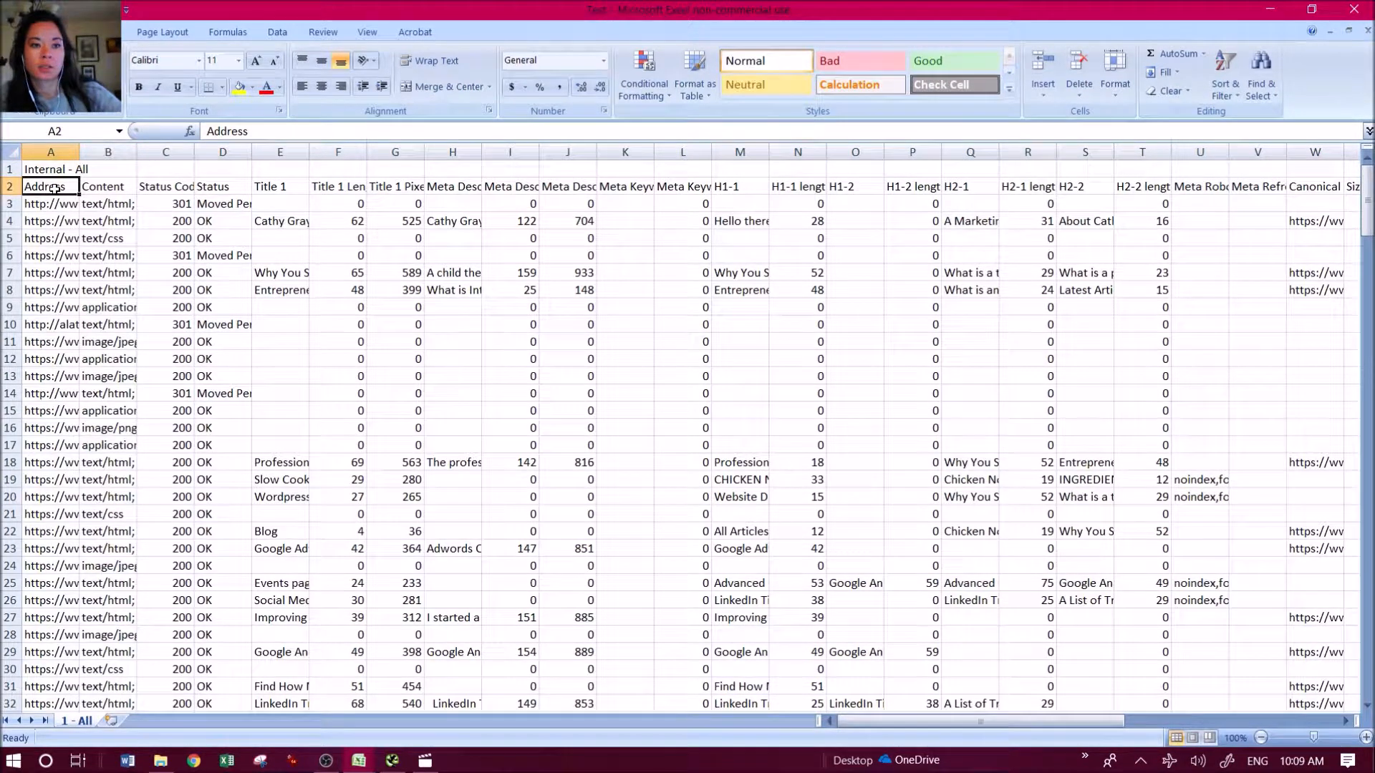
key(Right)
key(Right)
key(Right)
key(Right)
key(Right)
key(Right)
key(Right)
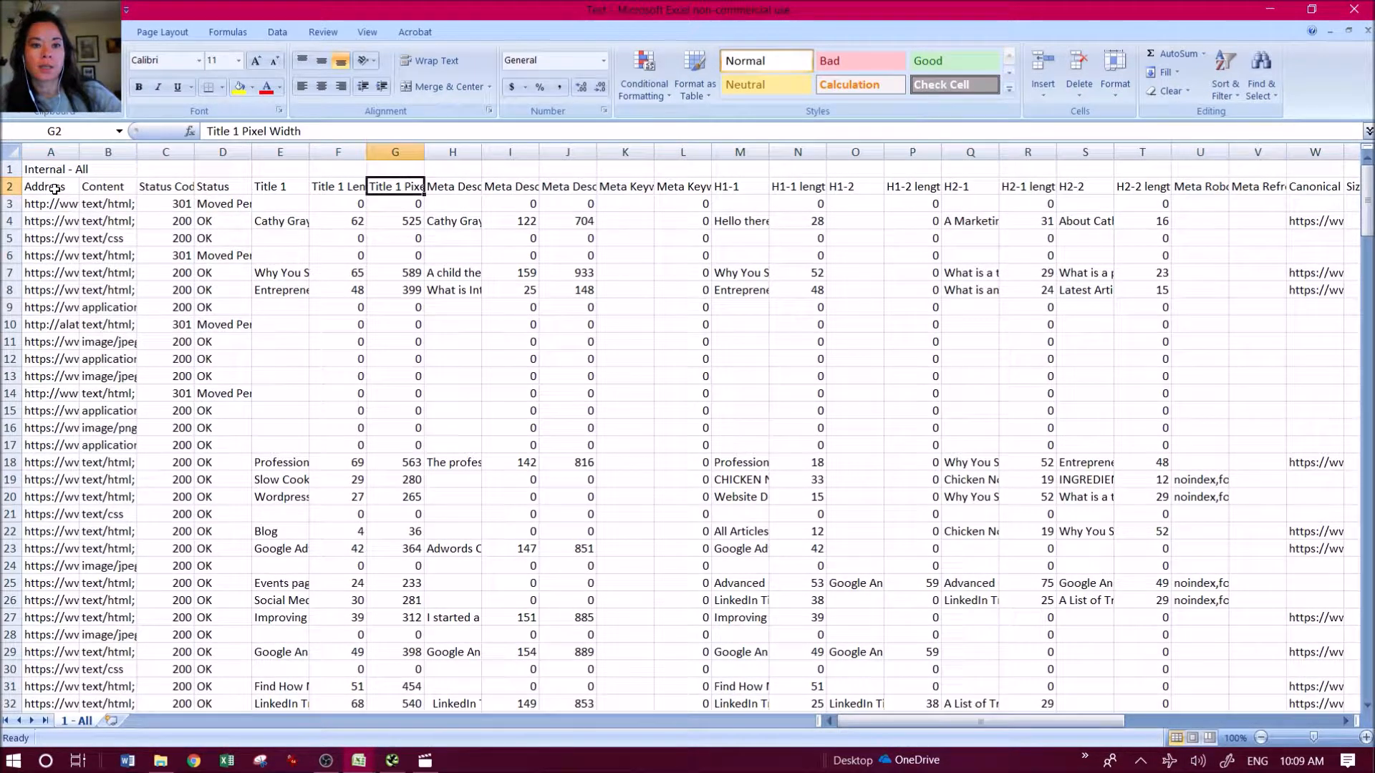
key(Left)
key(Left)
key(Left)
key(Left)
key(Left)
key(Left)
key(Left)
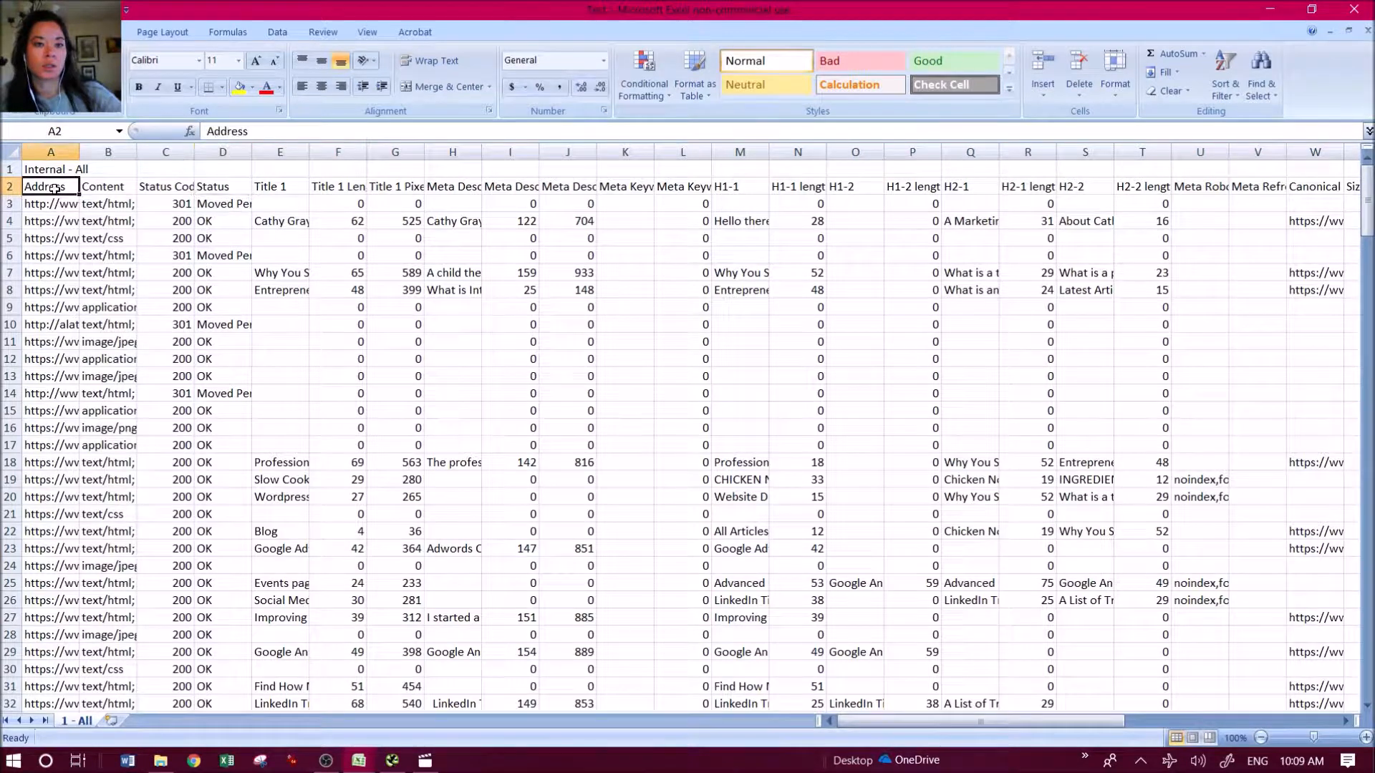
click(391, 767)
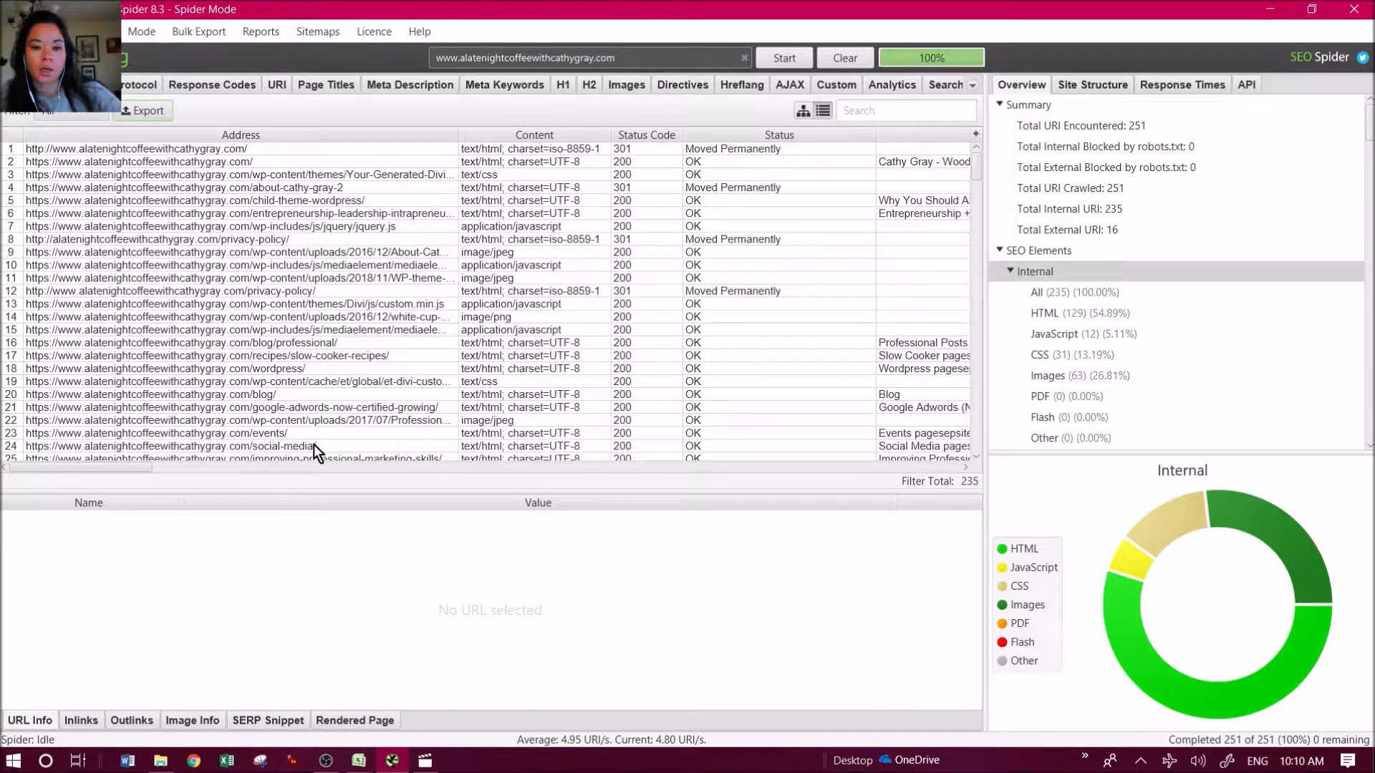
- Select and copy all rows of the internal crawl results
click(81, 152)
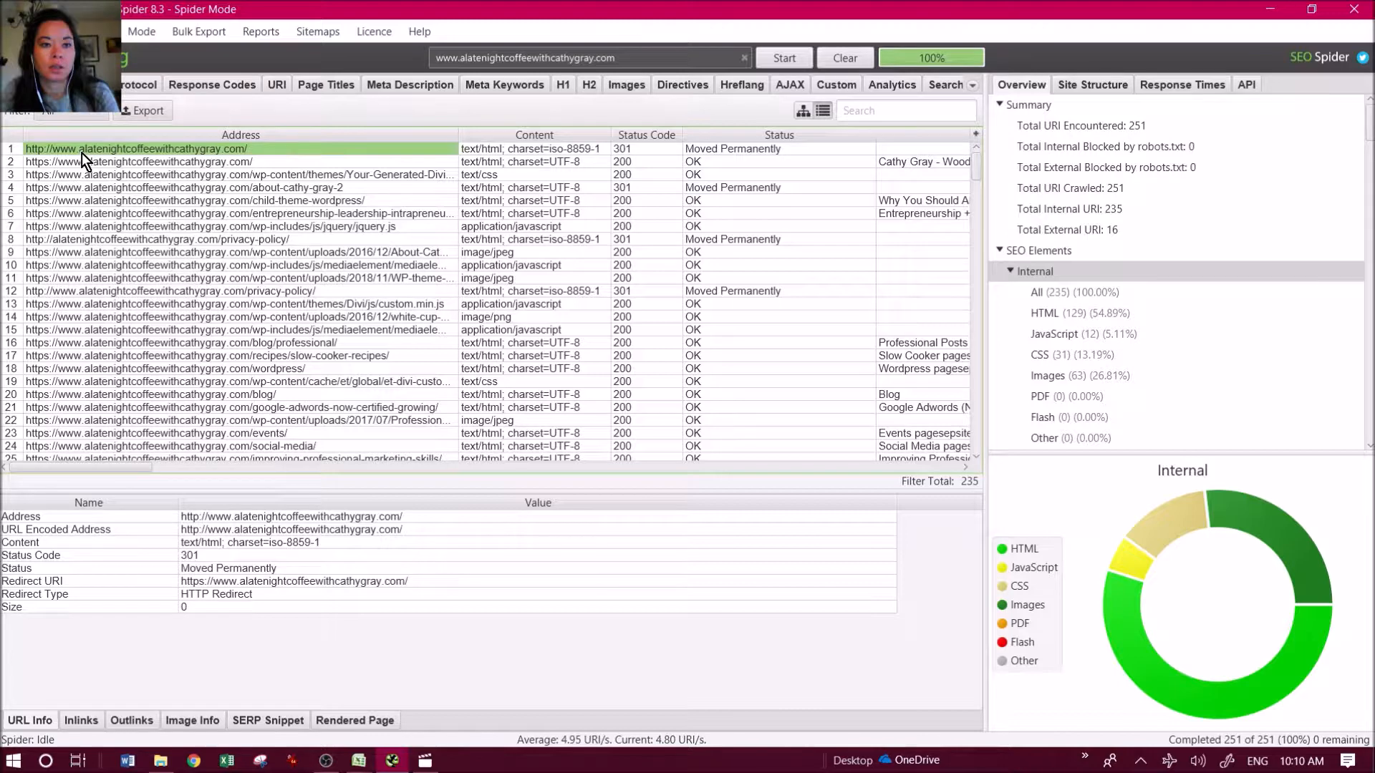
key(ctrl+a)
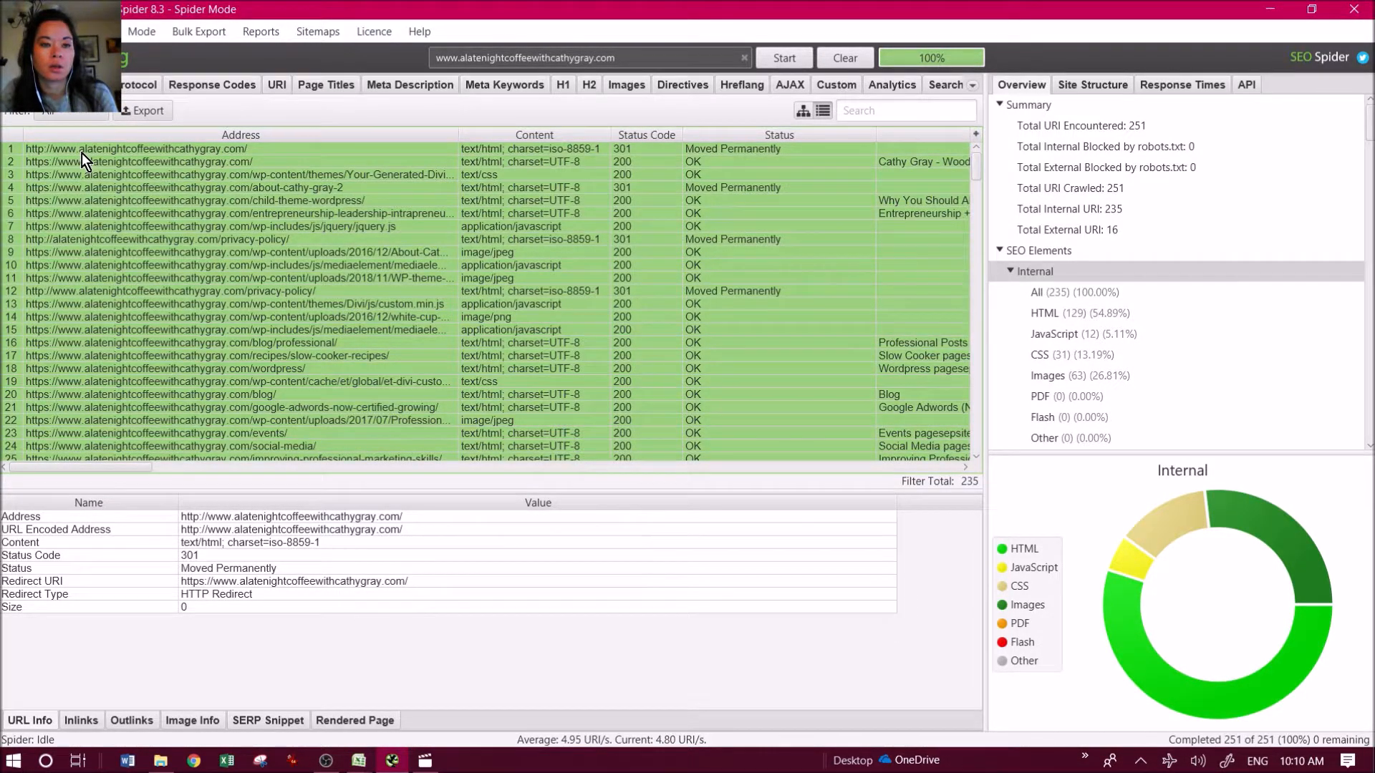
click(81, 153)
key(ctrl+a)
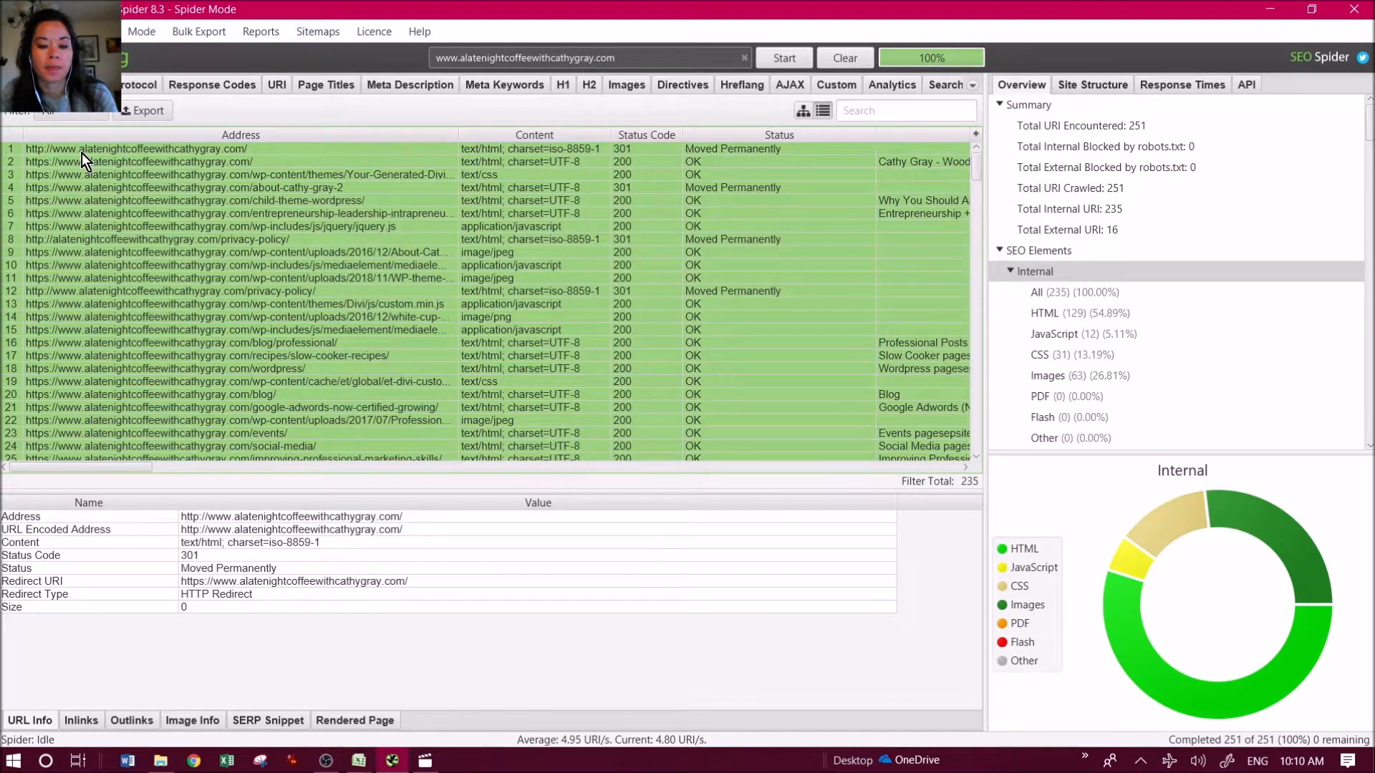
- Switch to the Test workbook in Excel, add a new worksheet, and paste the copied crawl rows starting at cell A1
click(359, 764)
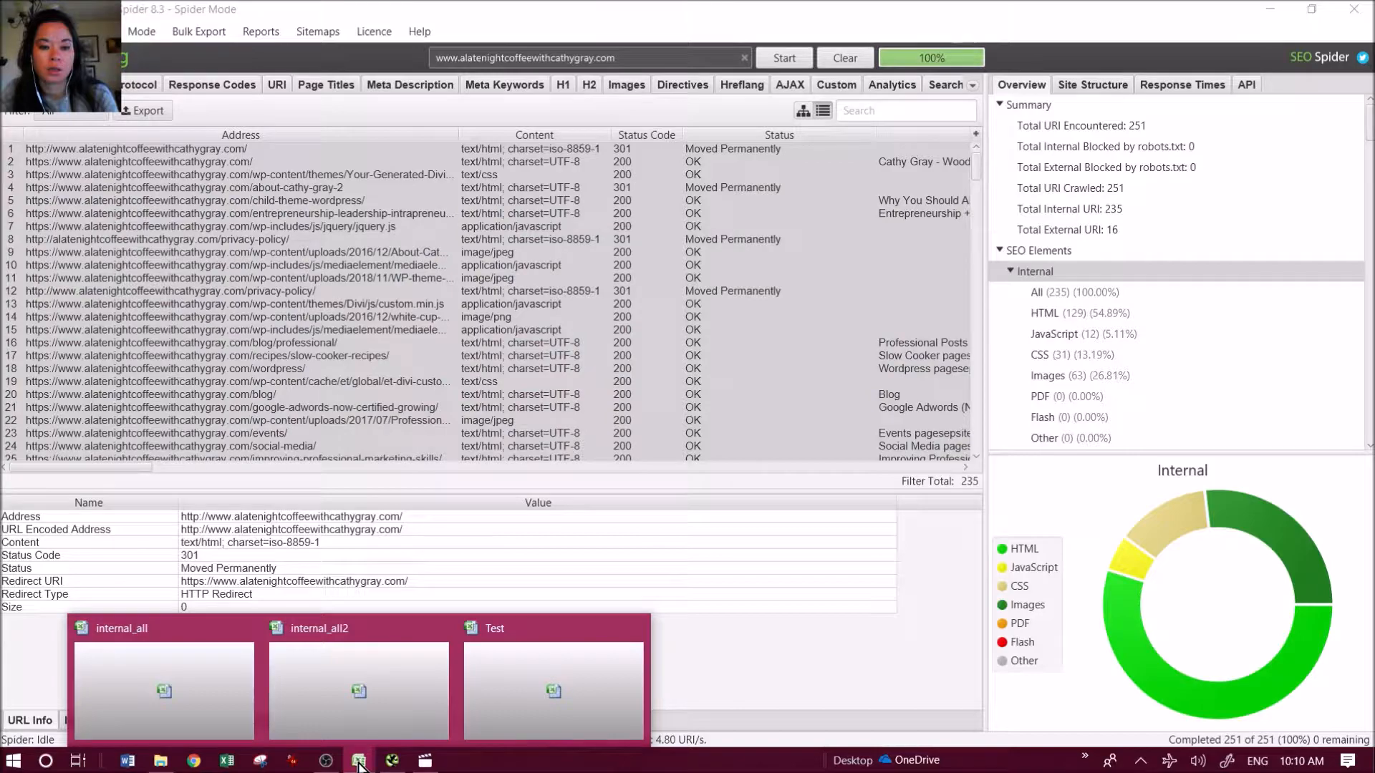
click(507, 683)
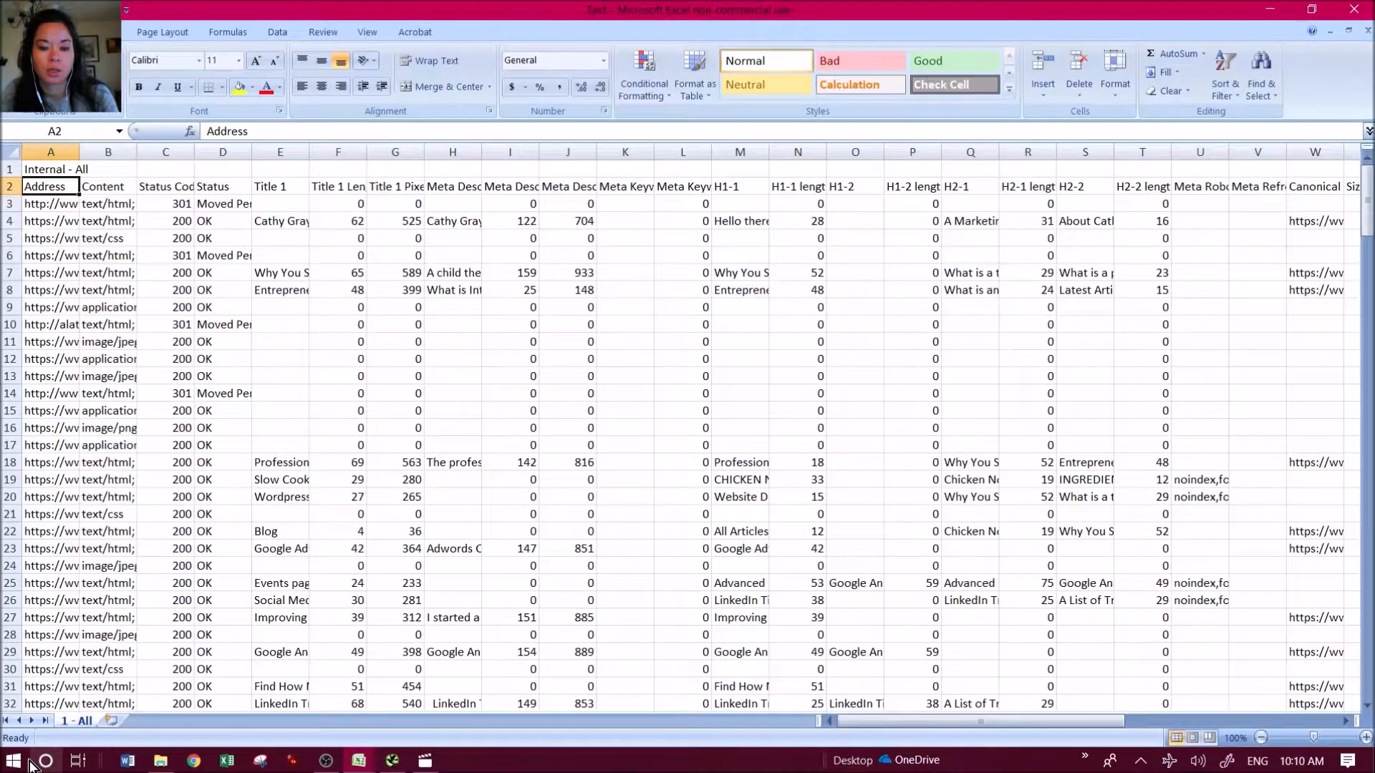
click(109, 719)
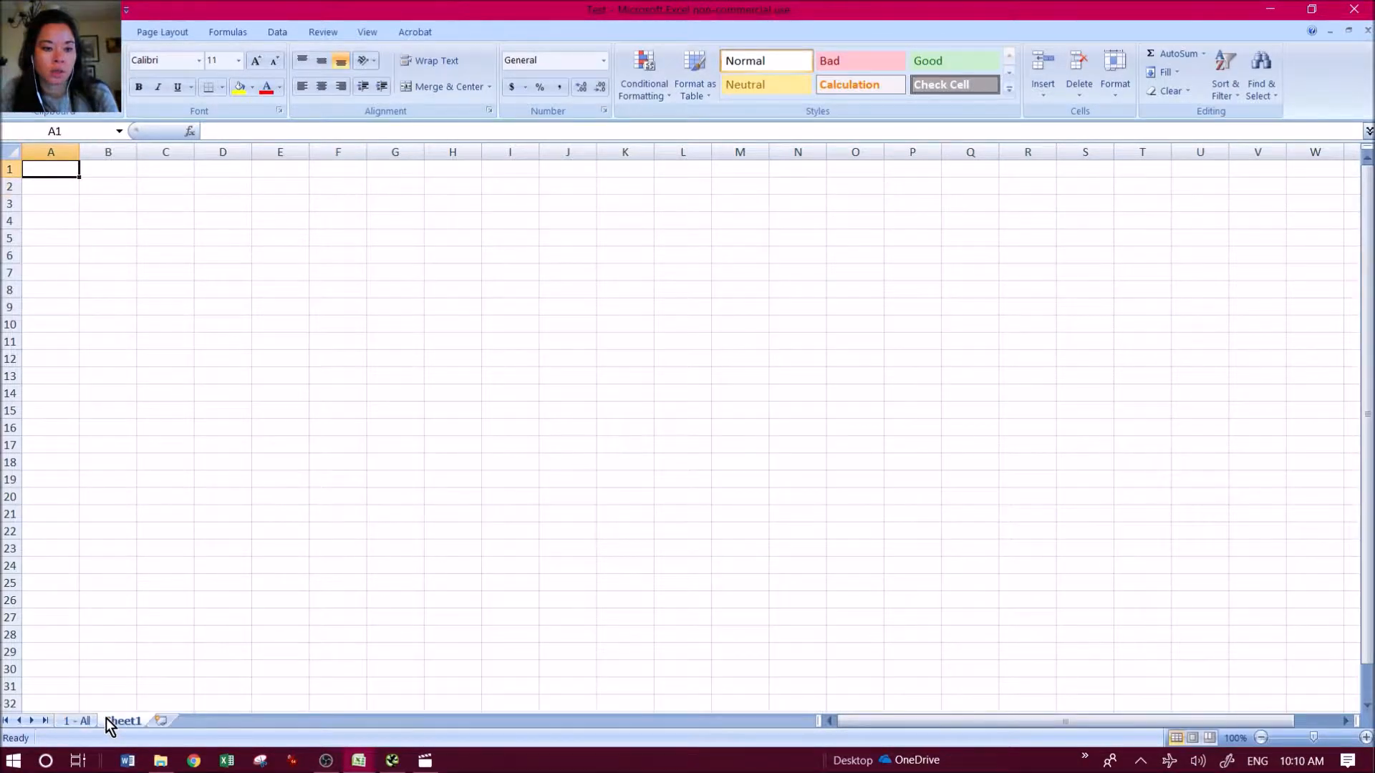
key(ctrl+v)
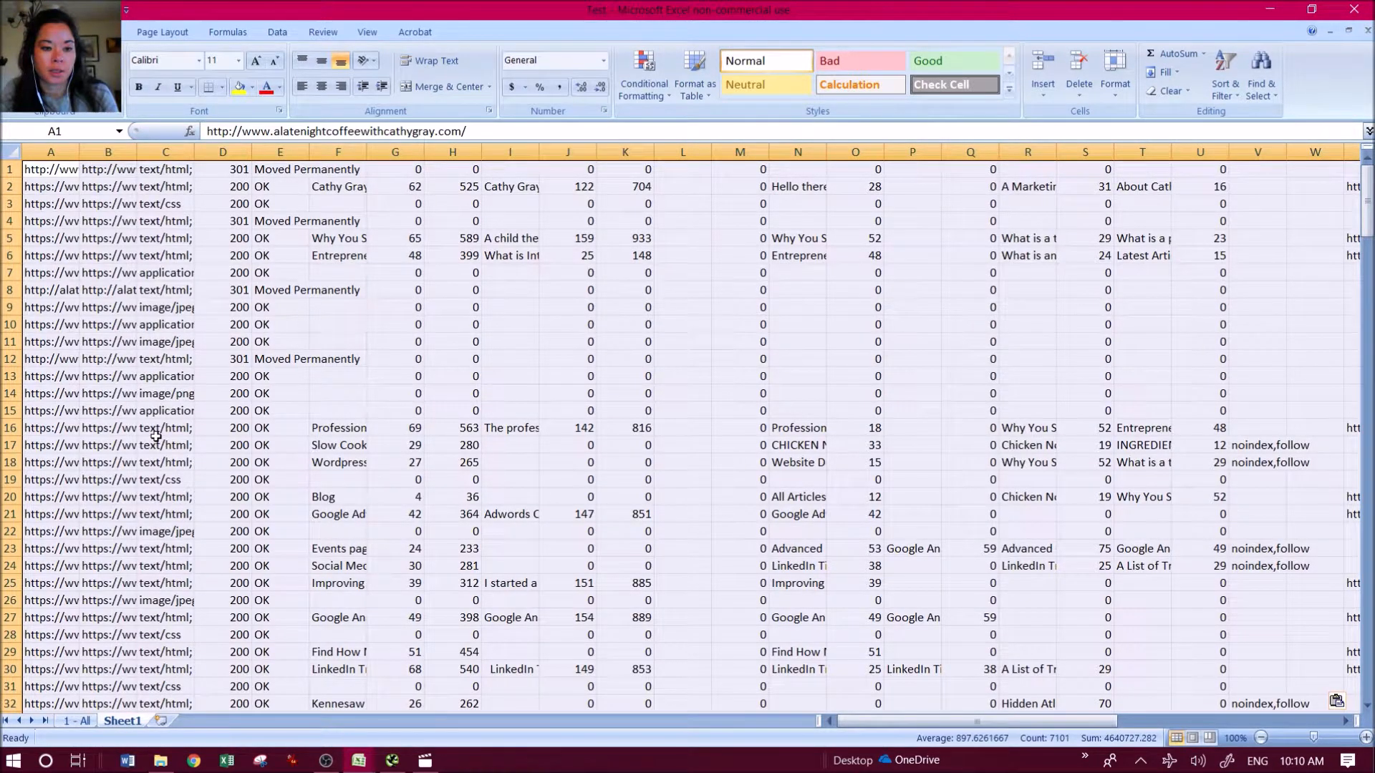
- Check the pasted rows on Sheet1 for column headings and compare them with the exported 1 - All sheet
click(95, 256)
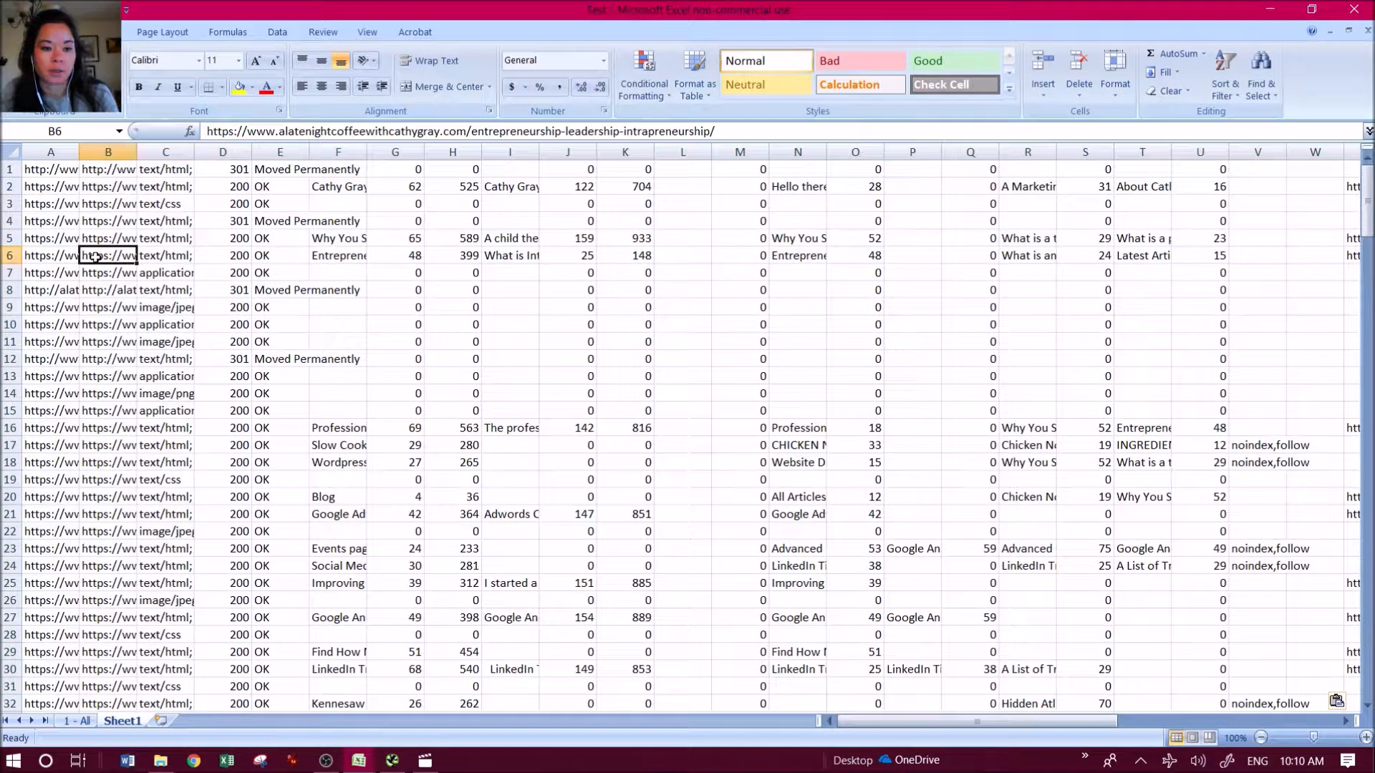
click(60, 174)
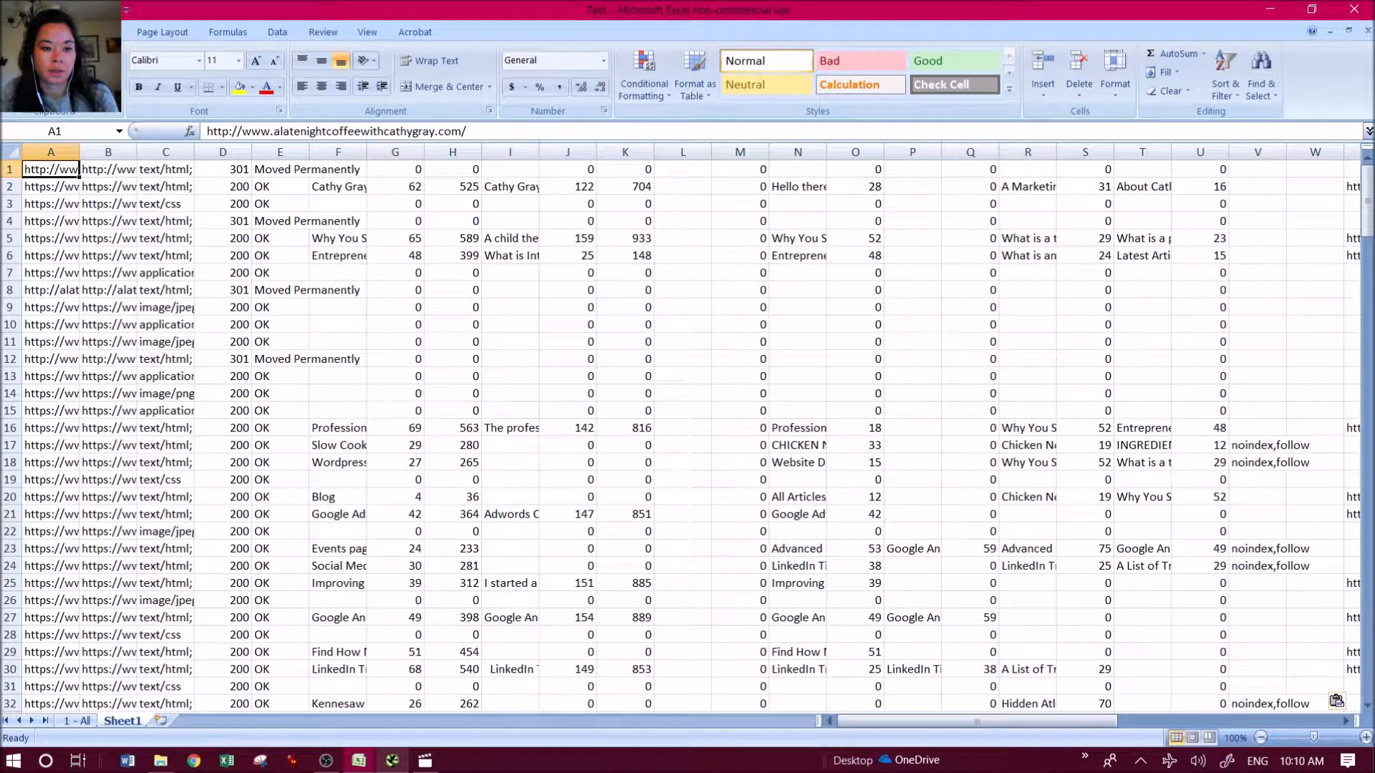
mouse_move(371, 765)
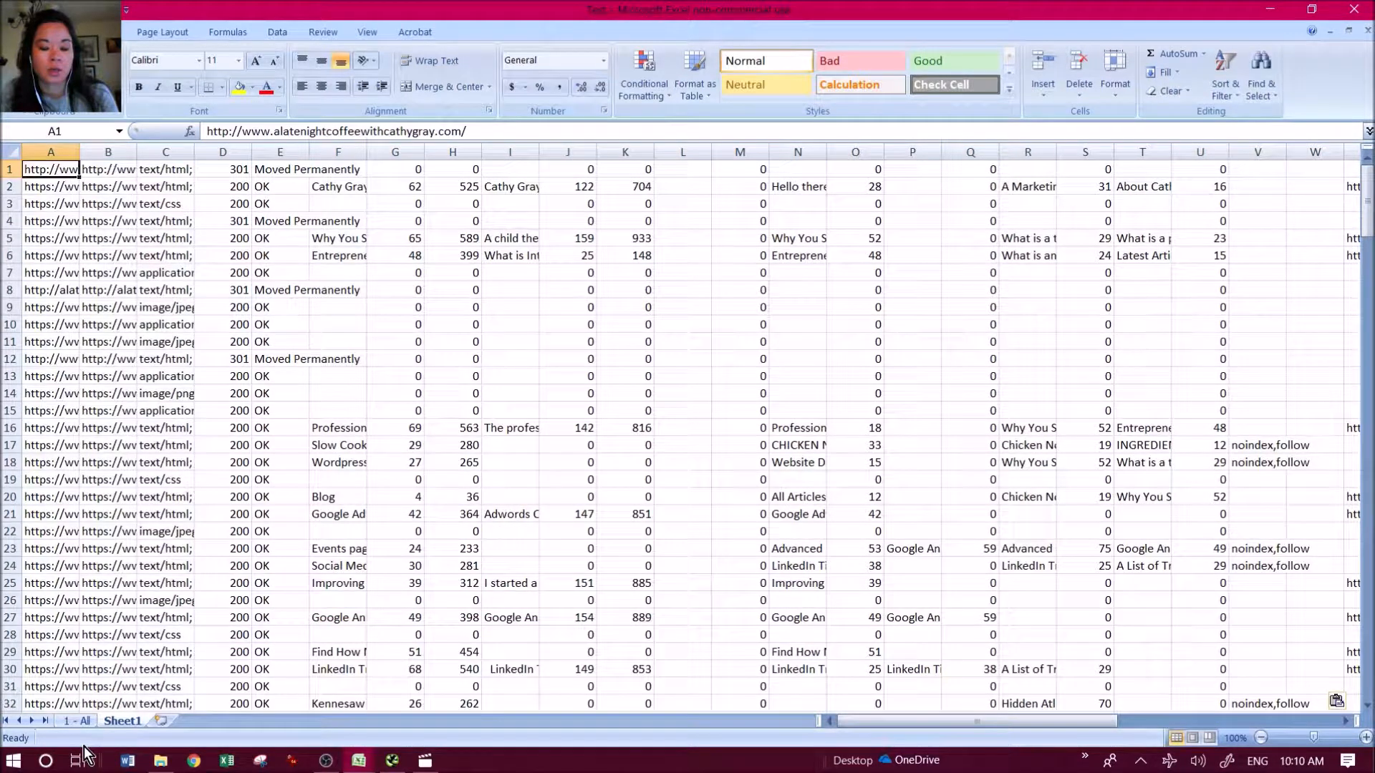
click(76, 721)
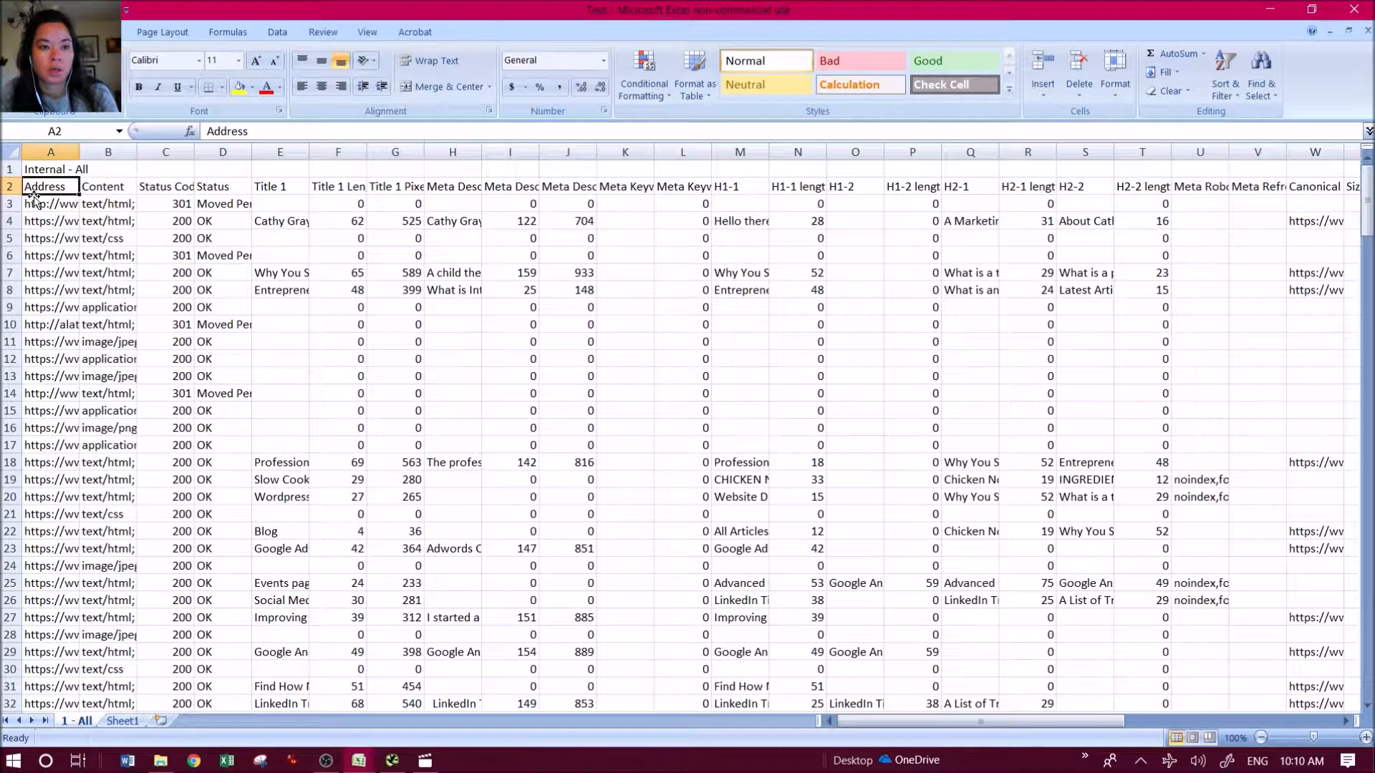
- Switch to Screaming Frog SEO Spider, sort the crawl results by Address in descending order, and return to the Test workbook in Excel
click(393, 762)
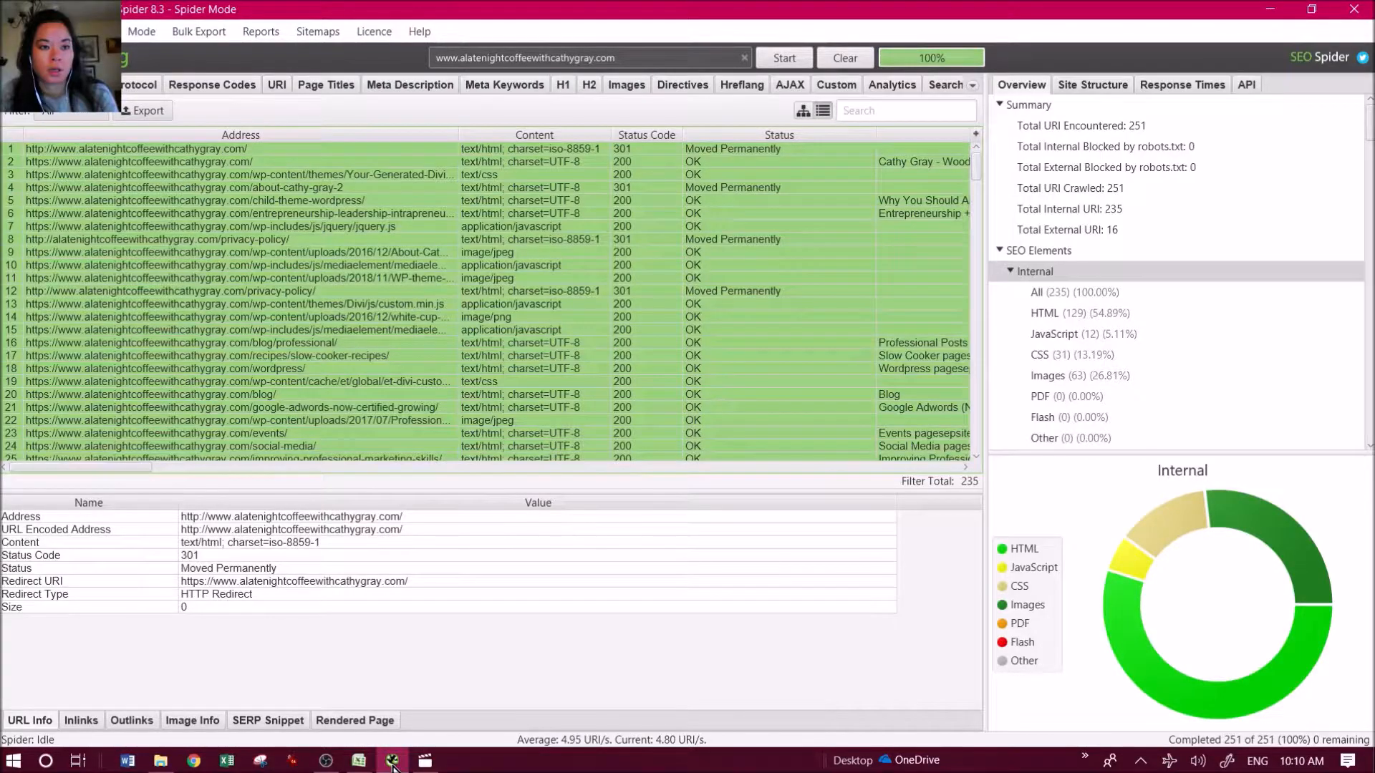
click(235, 135)
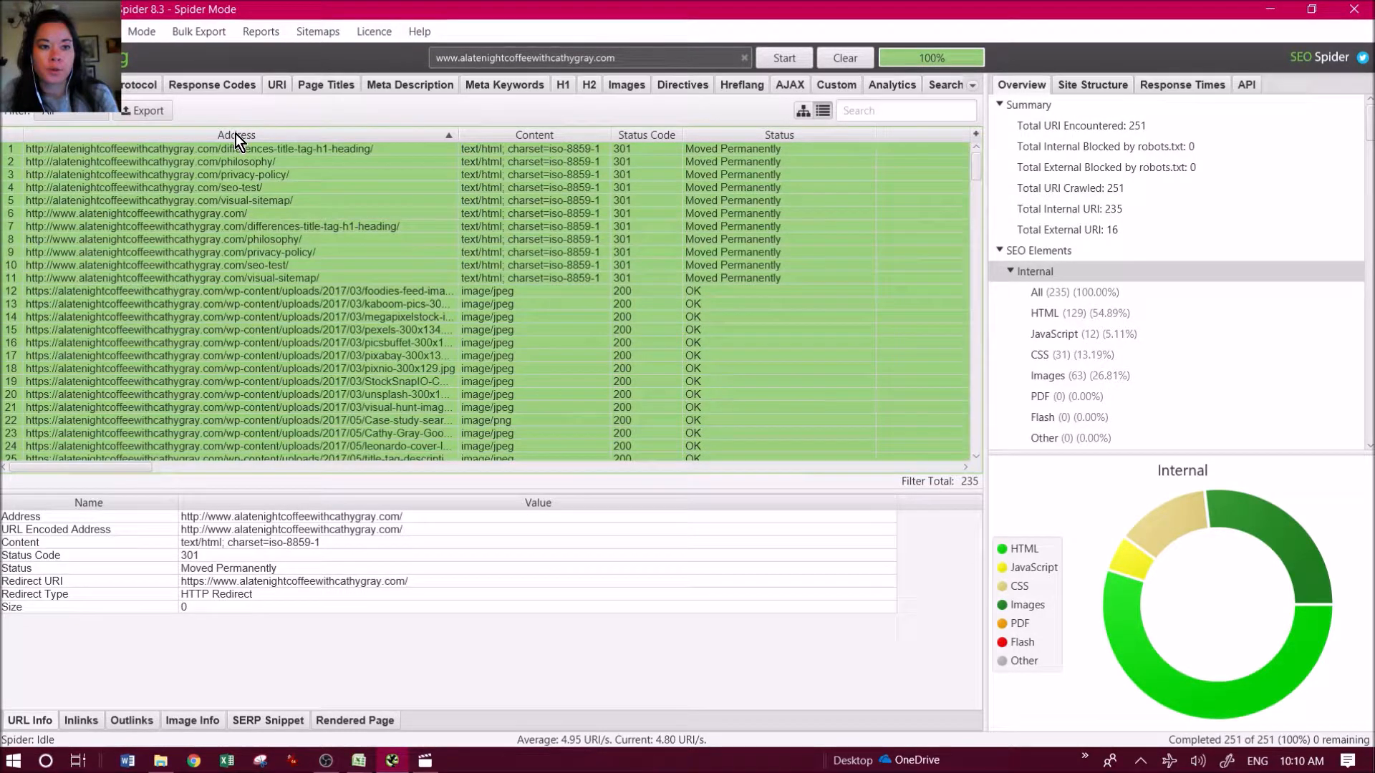
click(235, 134)
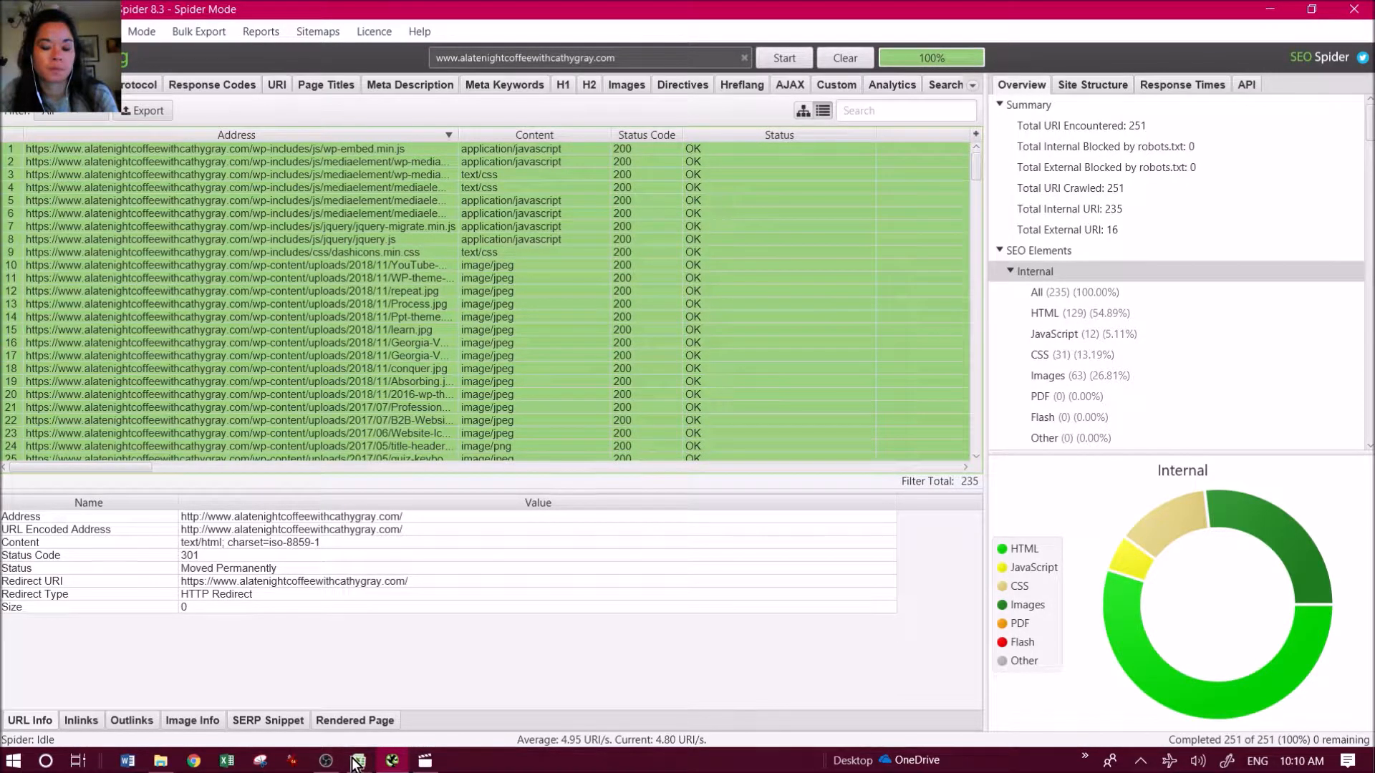
mouse_move(356, 763)
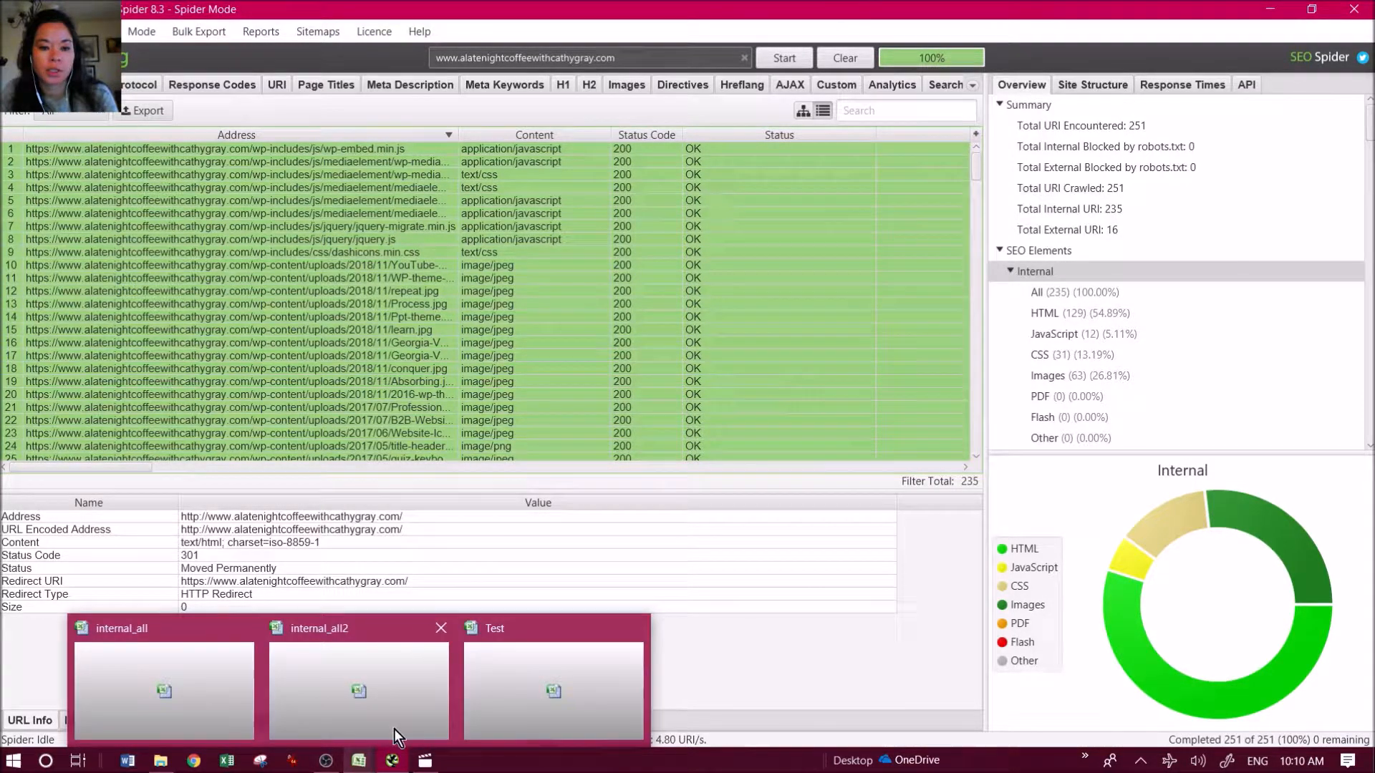
click(495, 701)
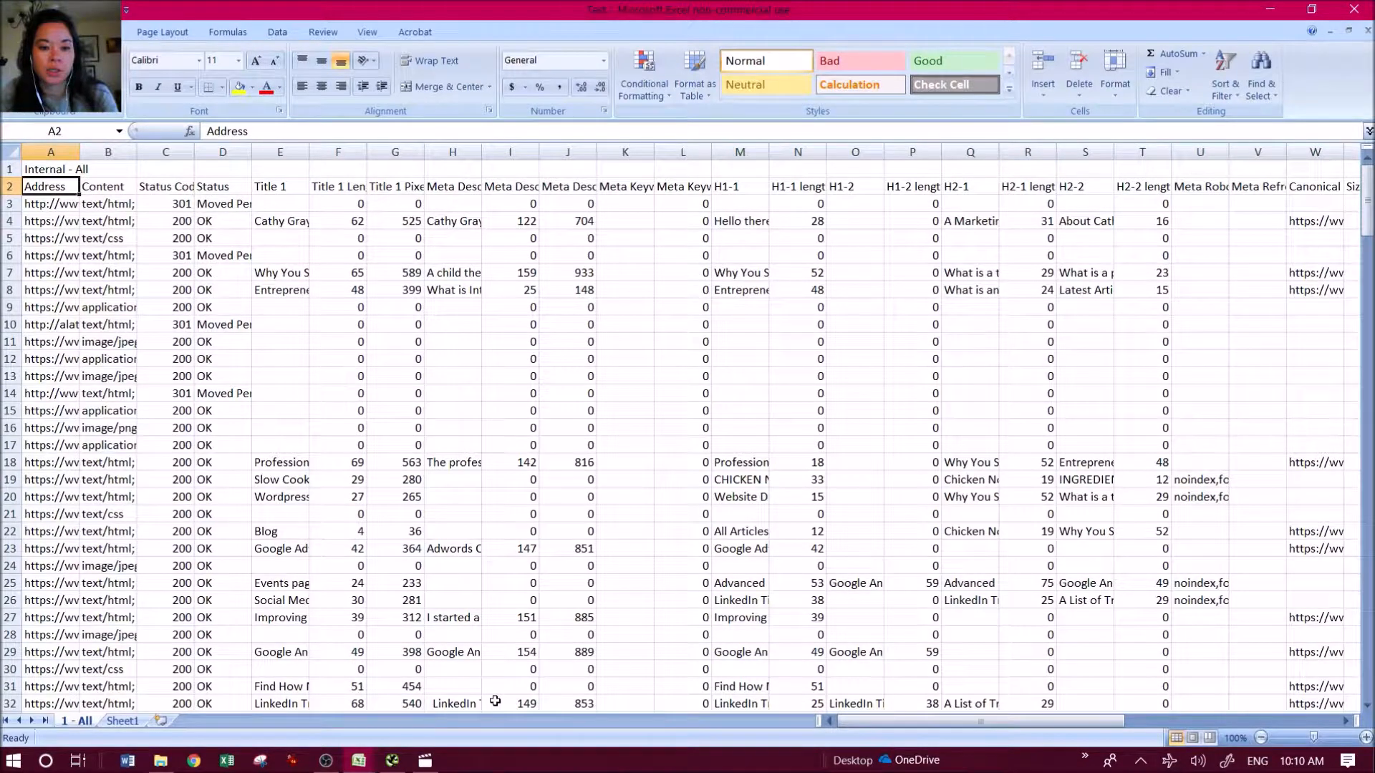
- Delete the "Internal - All" title row above the column headings on the 1 - All sheet
click(7, 170)
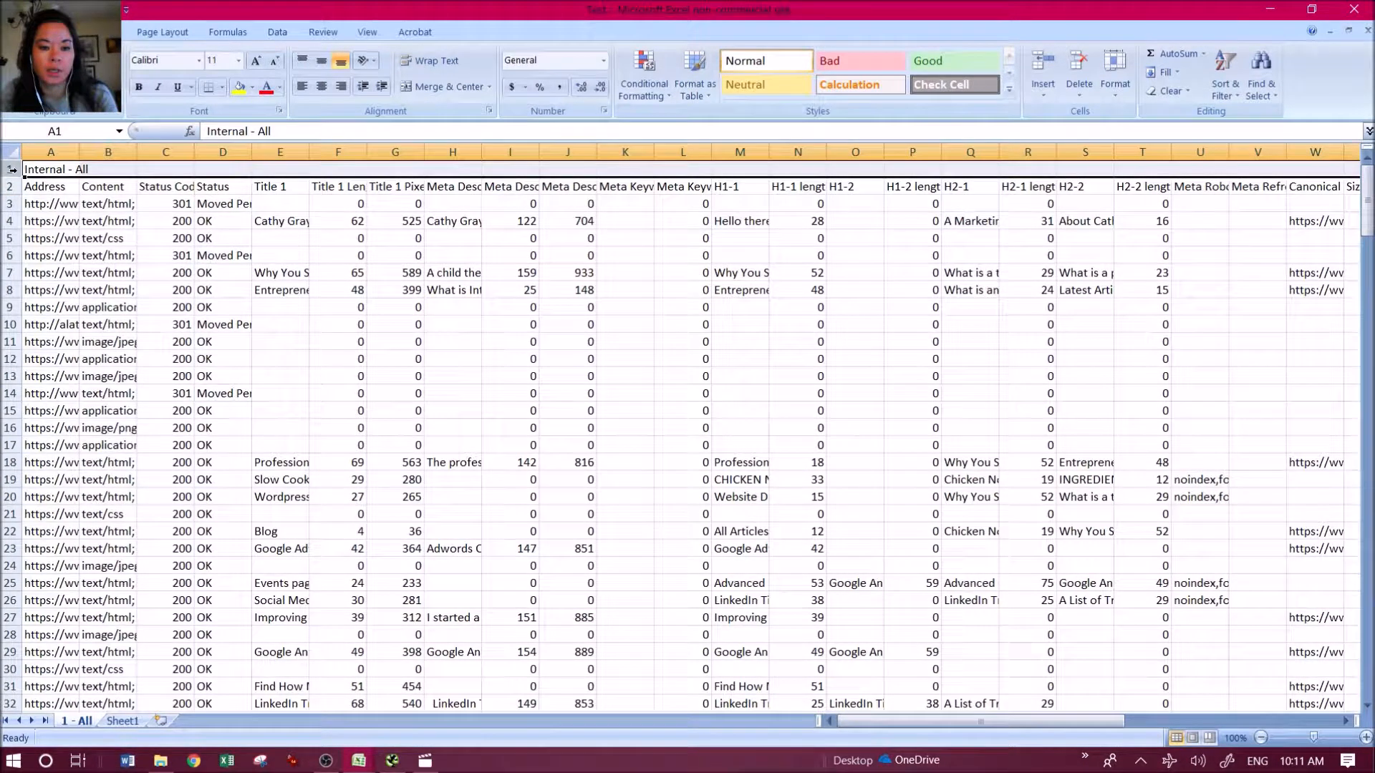
right_click(13, 170)
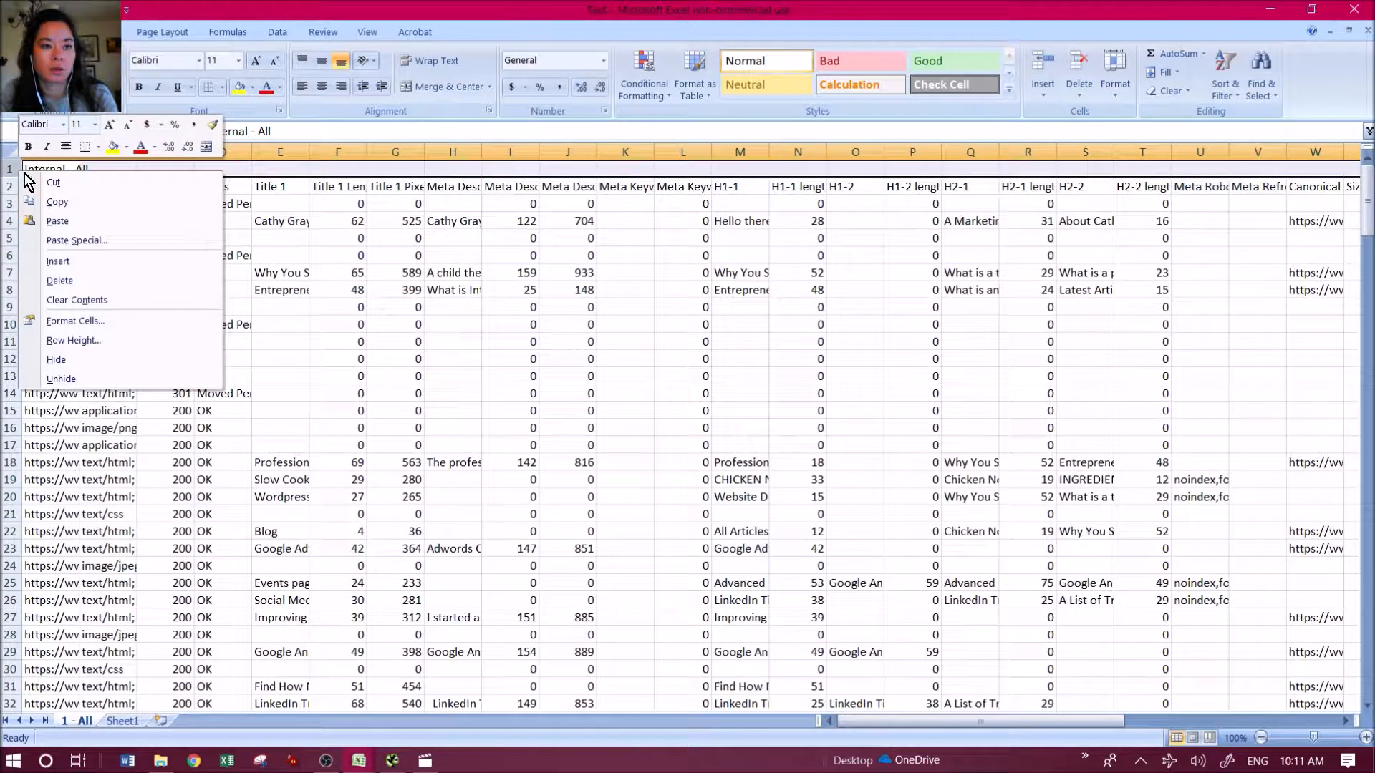
click(93, 280)
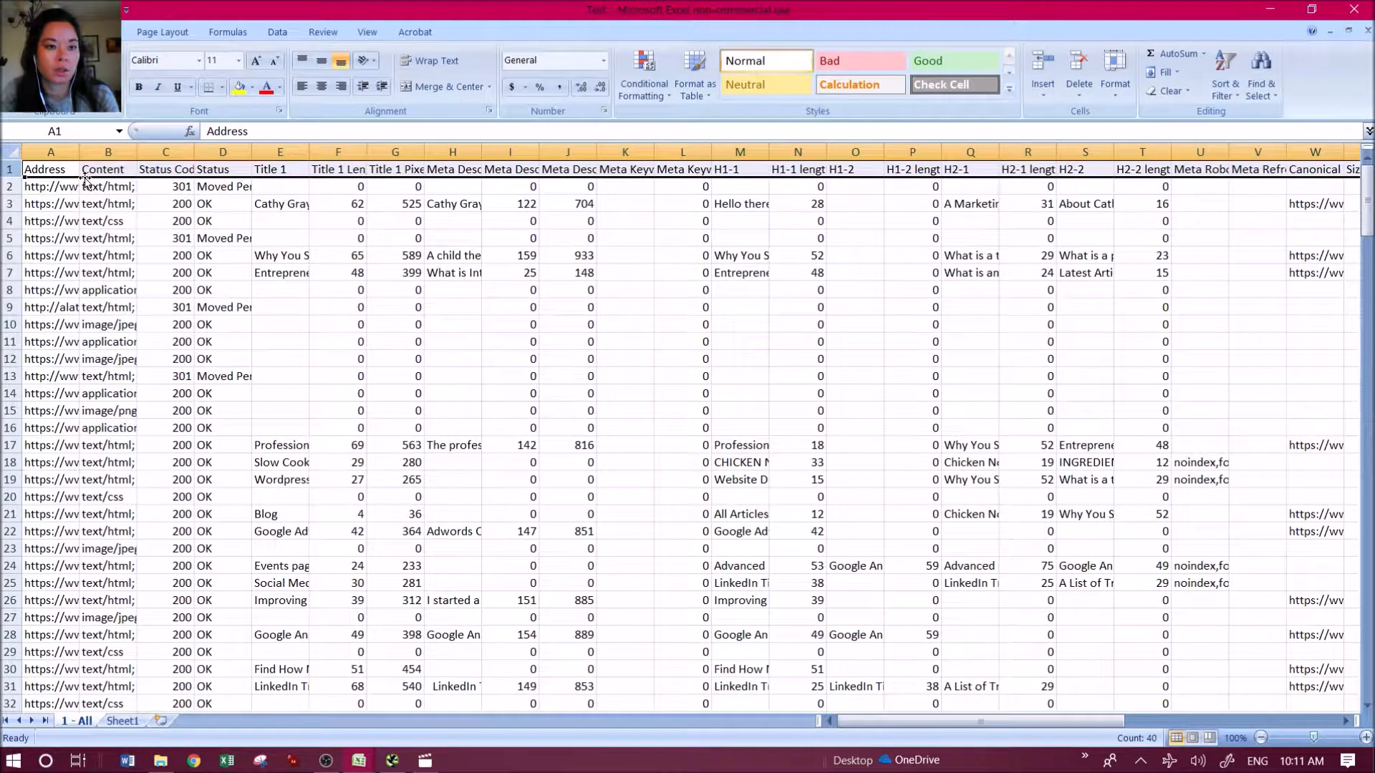
- Widen the Address column moderately and the Content column enough to show its full content types
drag(79, 150, 284, 150)
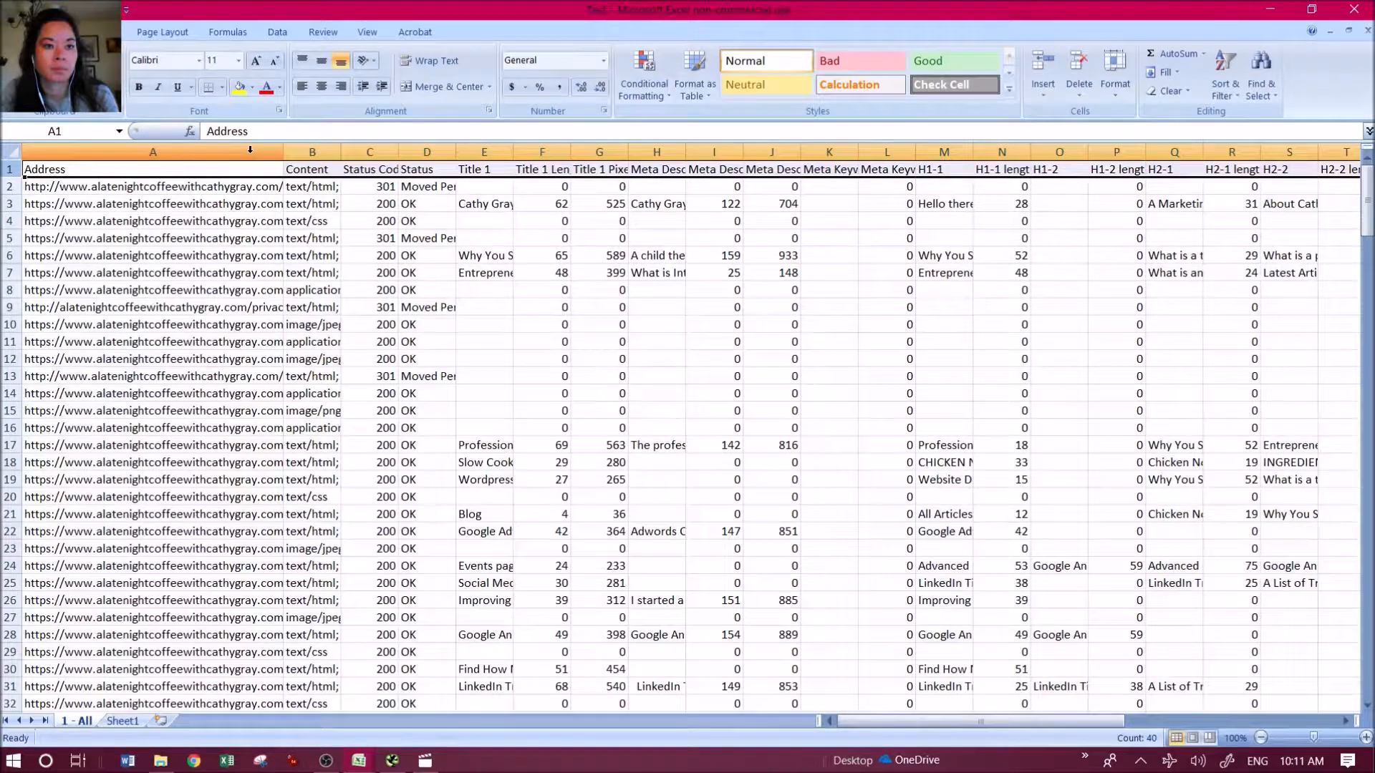
drag(283, 152, 178, 159)
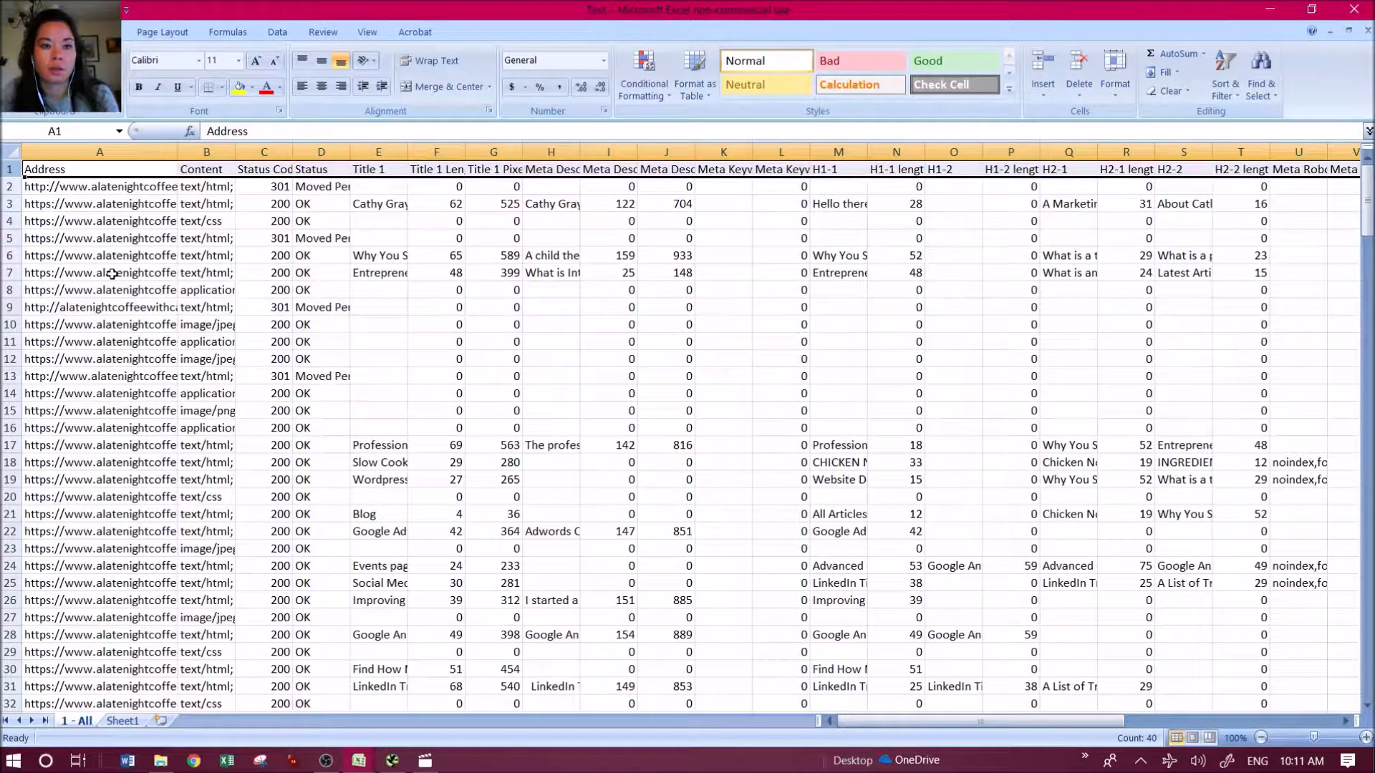
drag(235, 151, 488, 142)
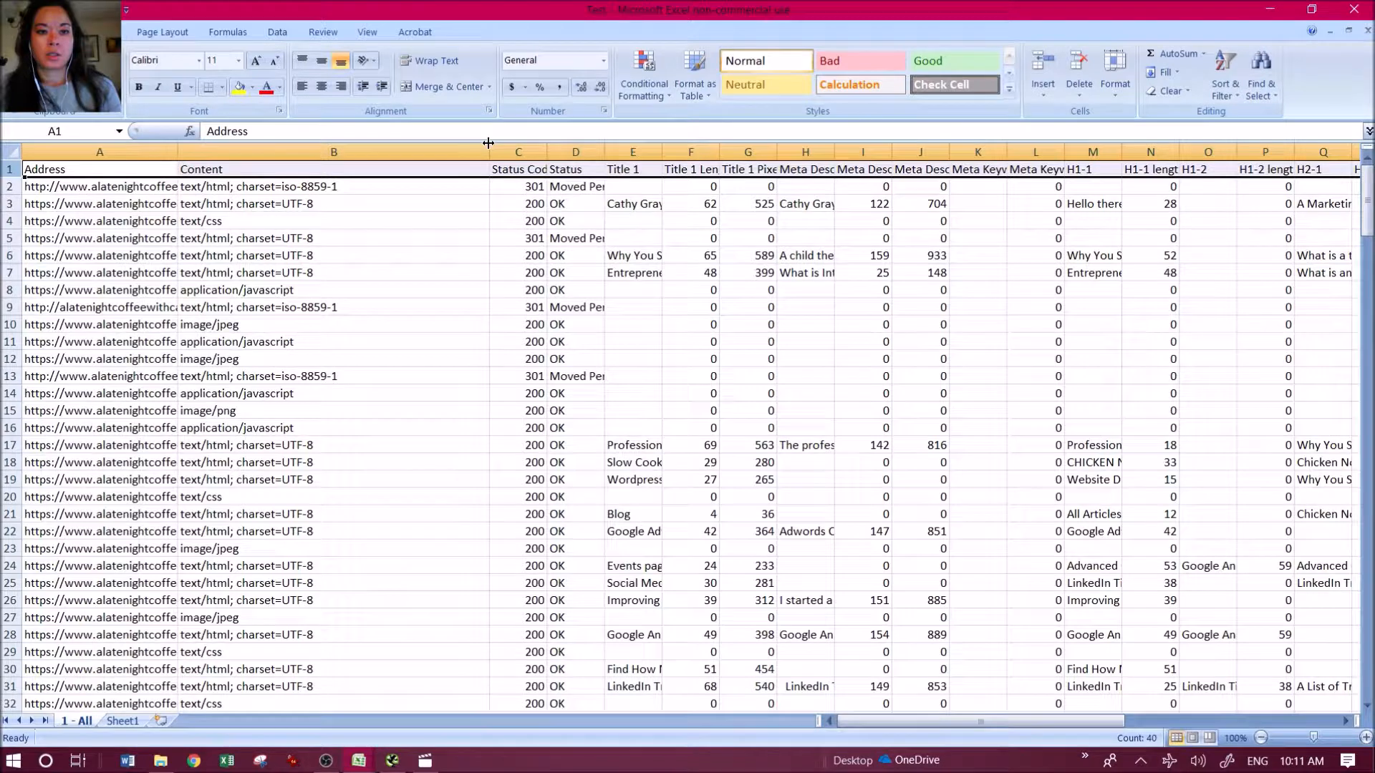
drag(488, 142, 409, 147)
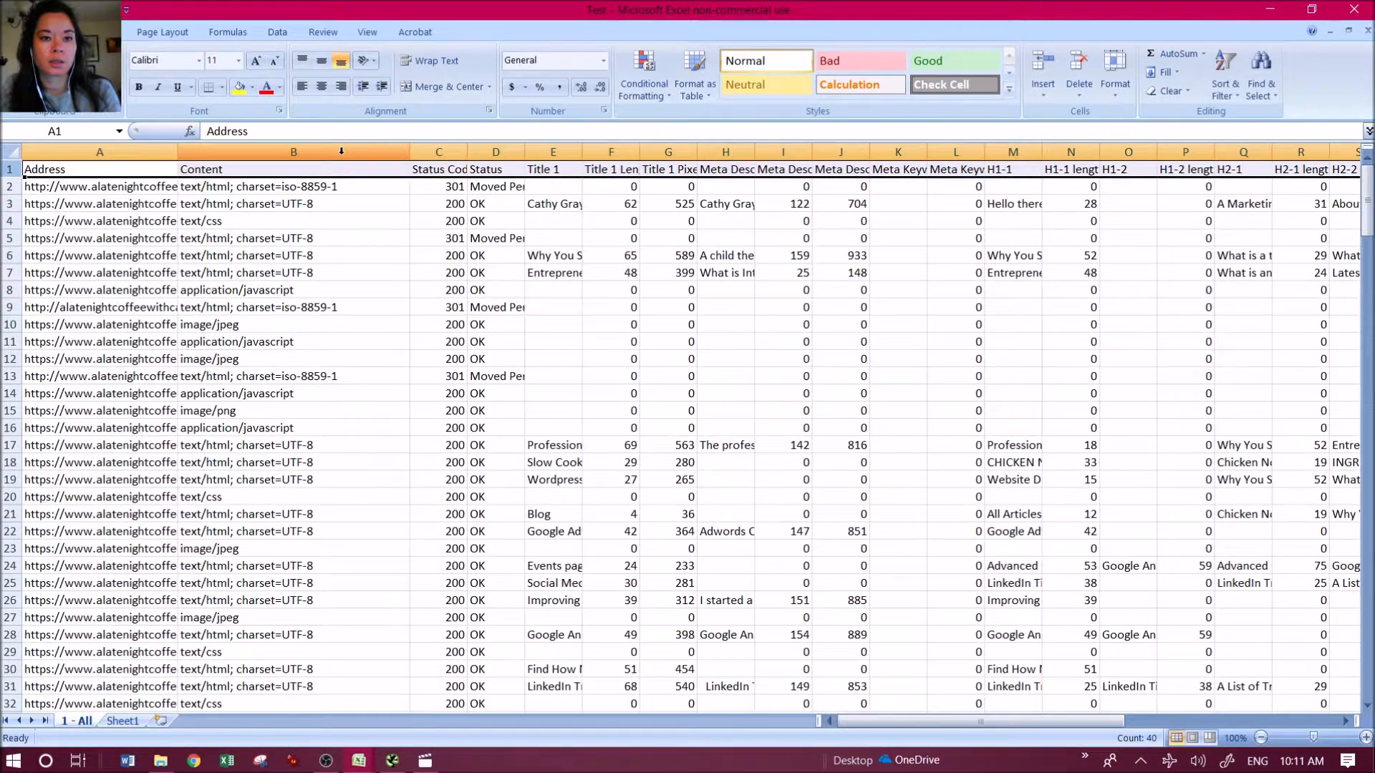
- Set up a new conditional formatting rule on the Content column for cells with specific text containing "html"
click(342, 152)
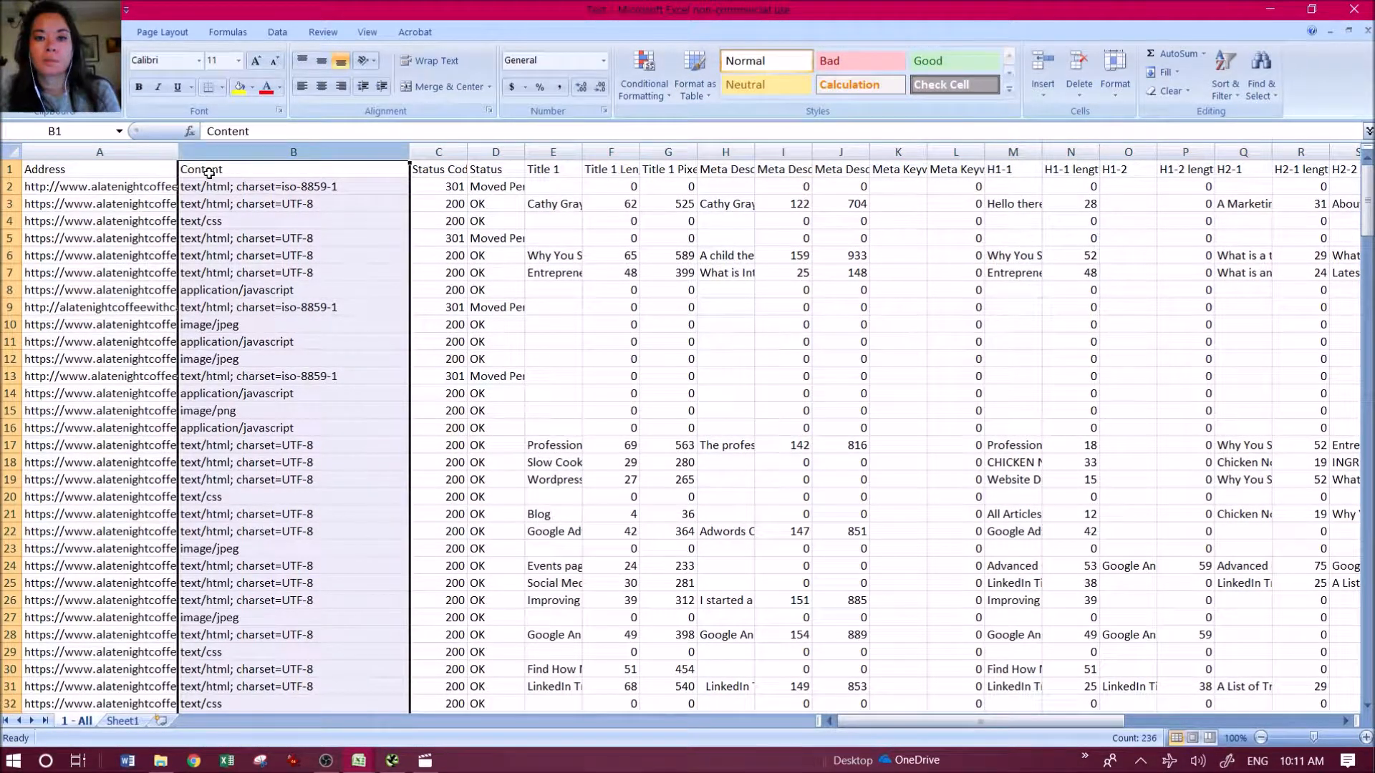
click(654, 92)
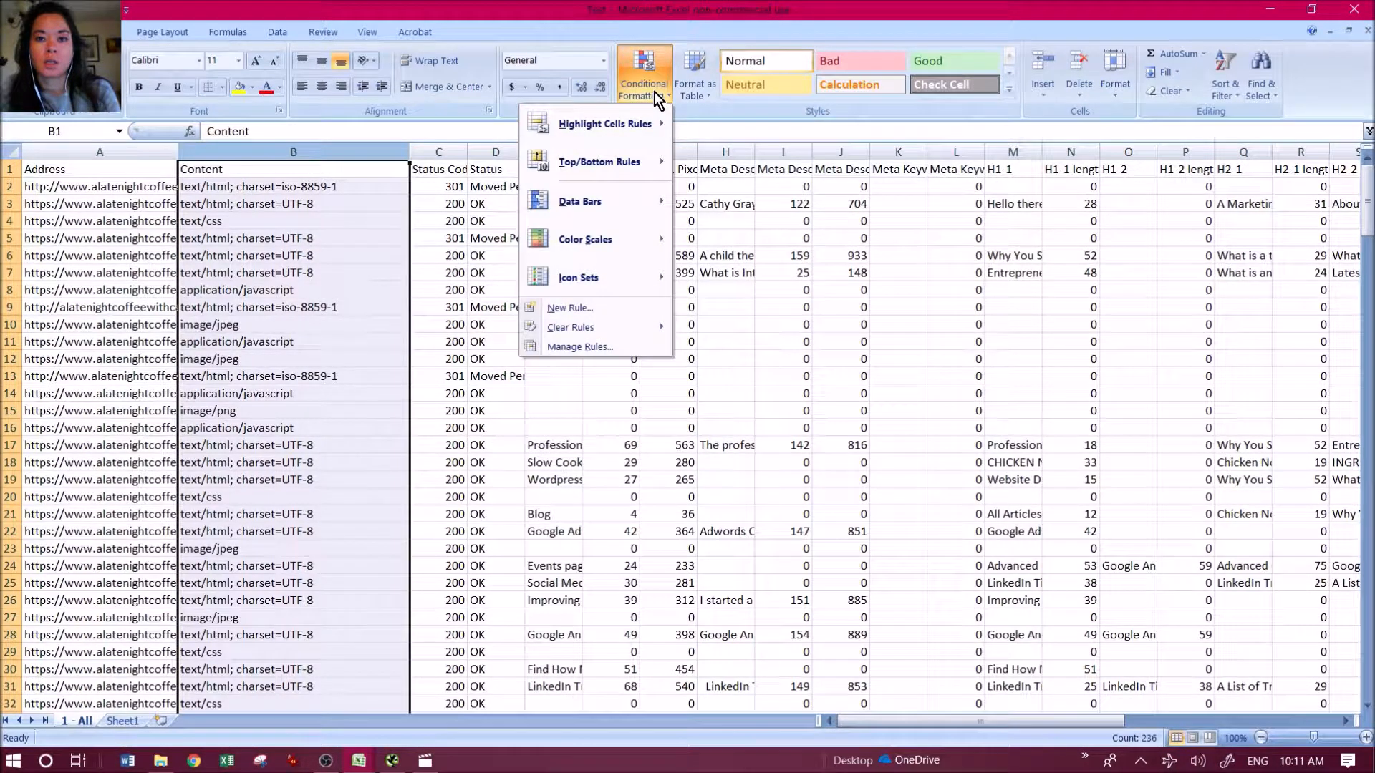
click(629, 311)
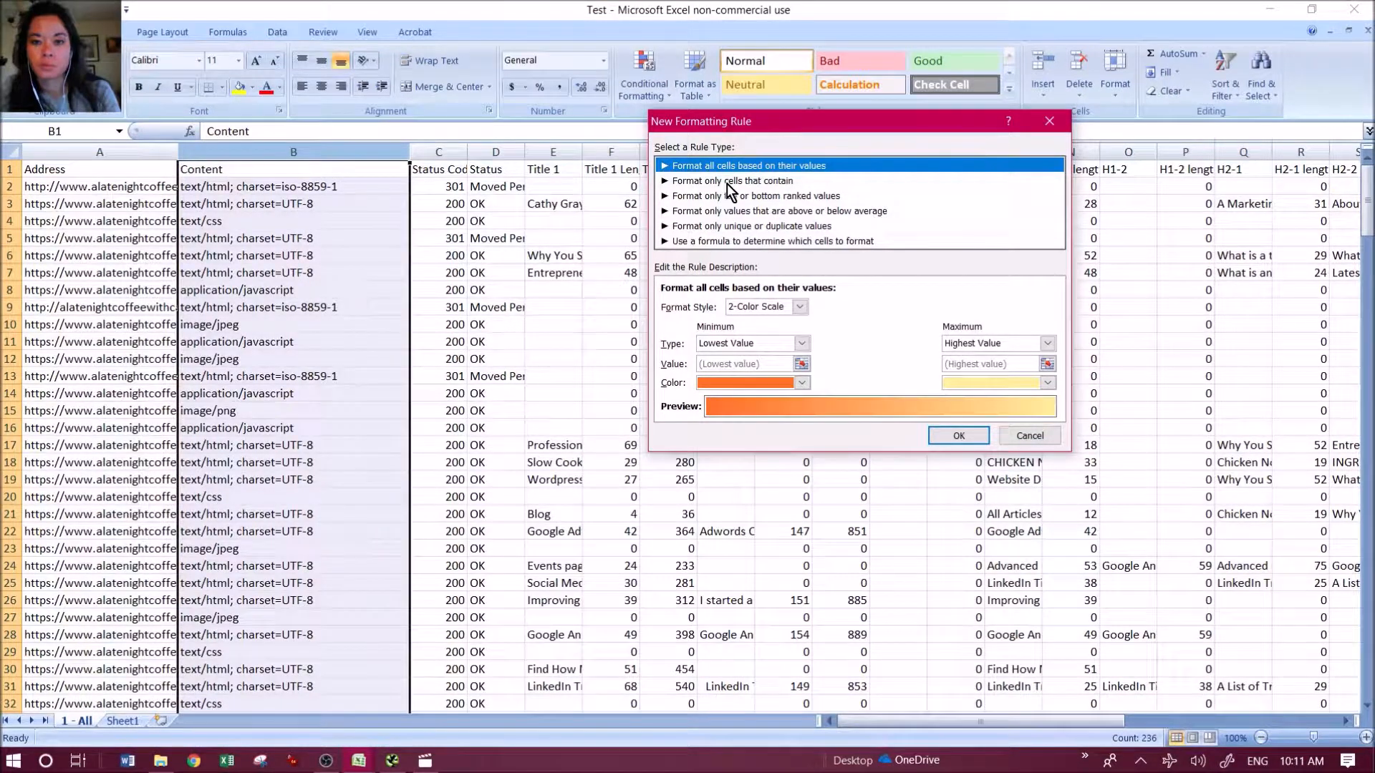
click(793, 182)
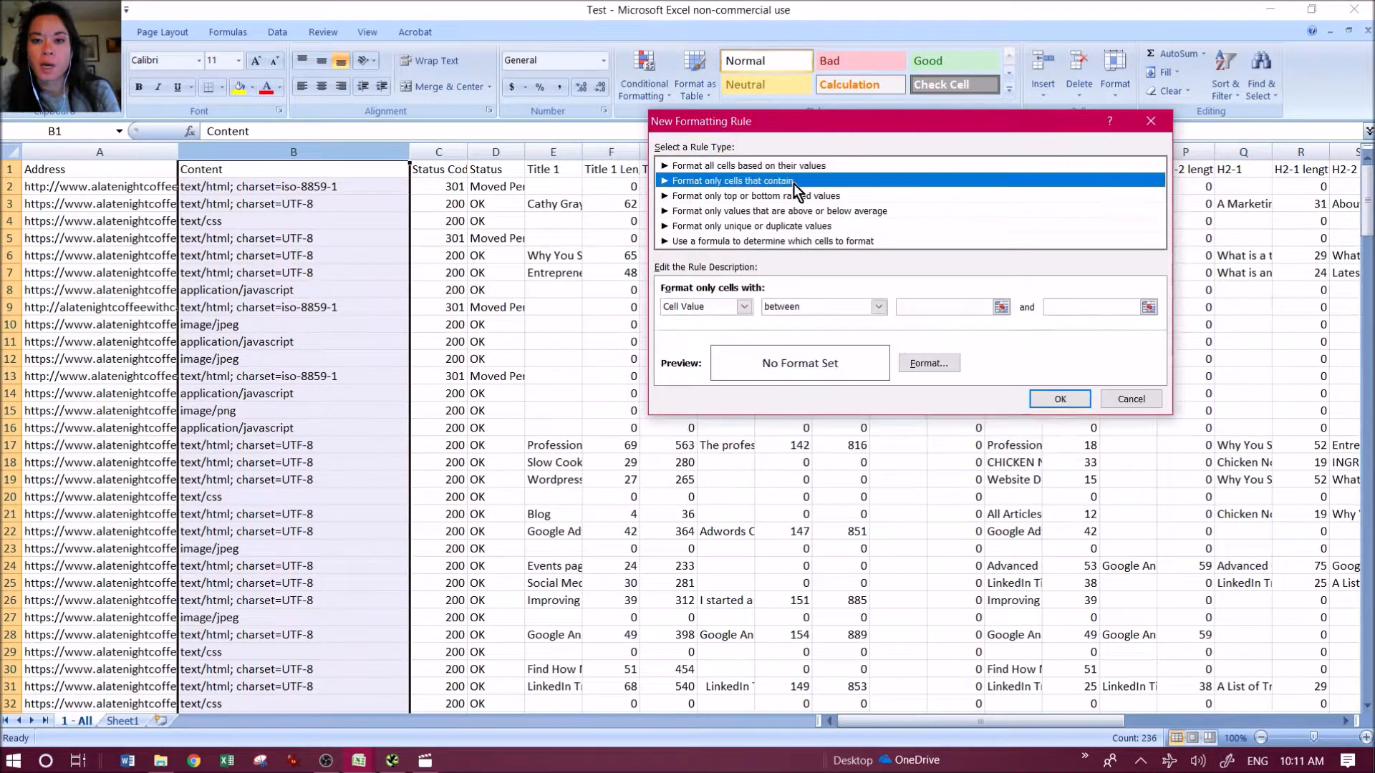
click(746, 307)
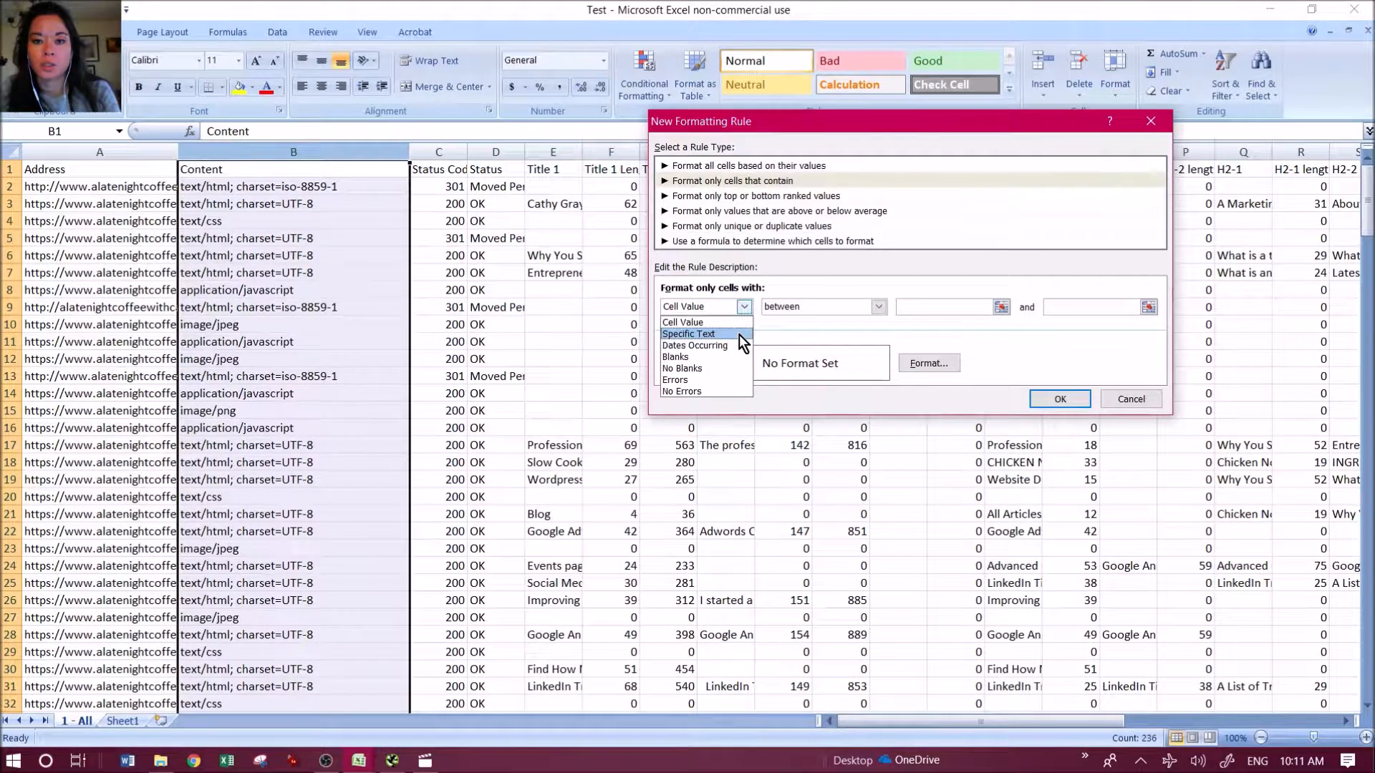
click(739, 333)
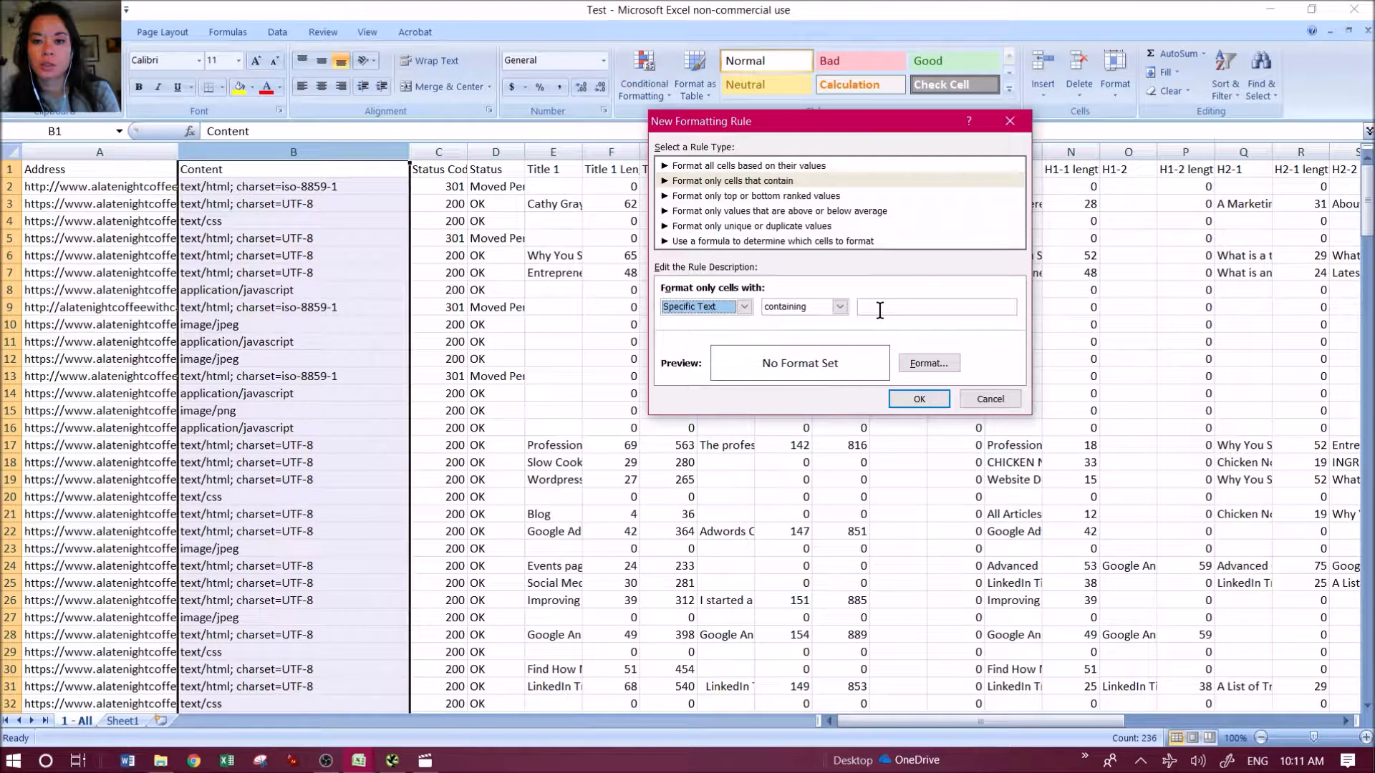
click(880, 308)
text(ht)
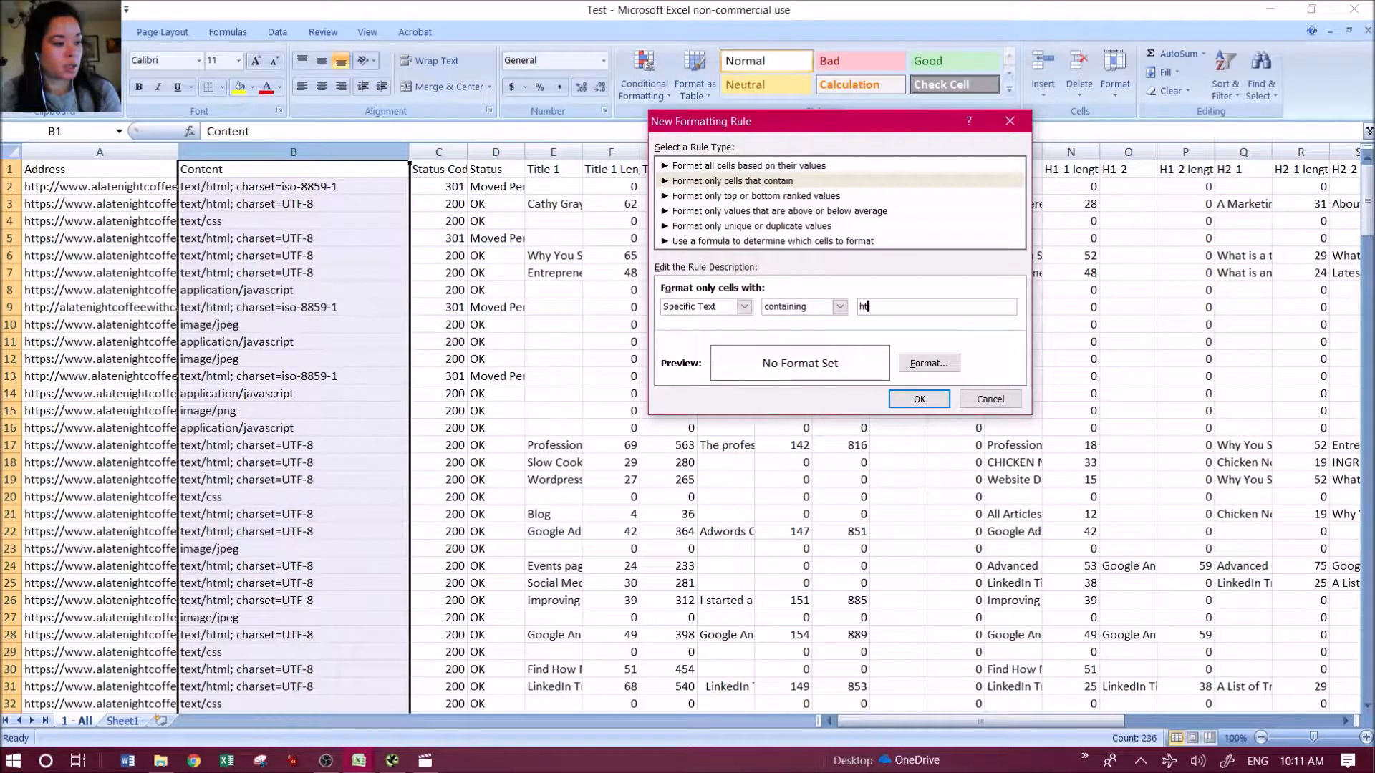
text(ml)
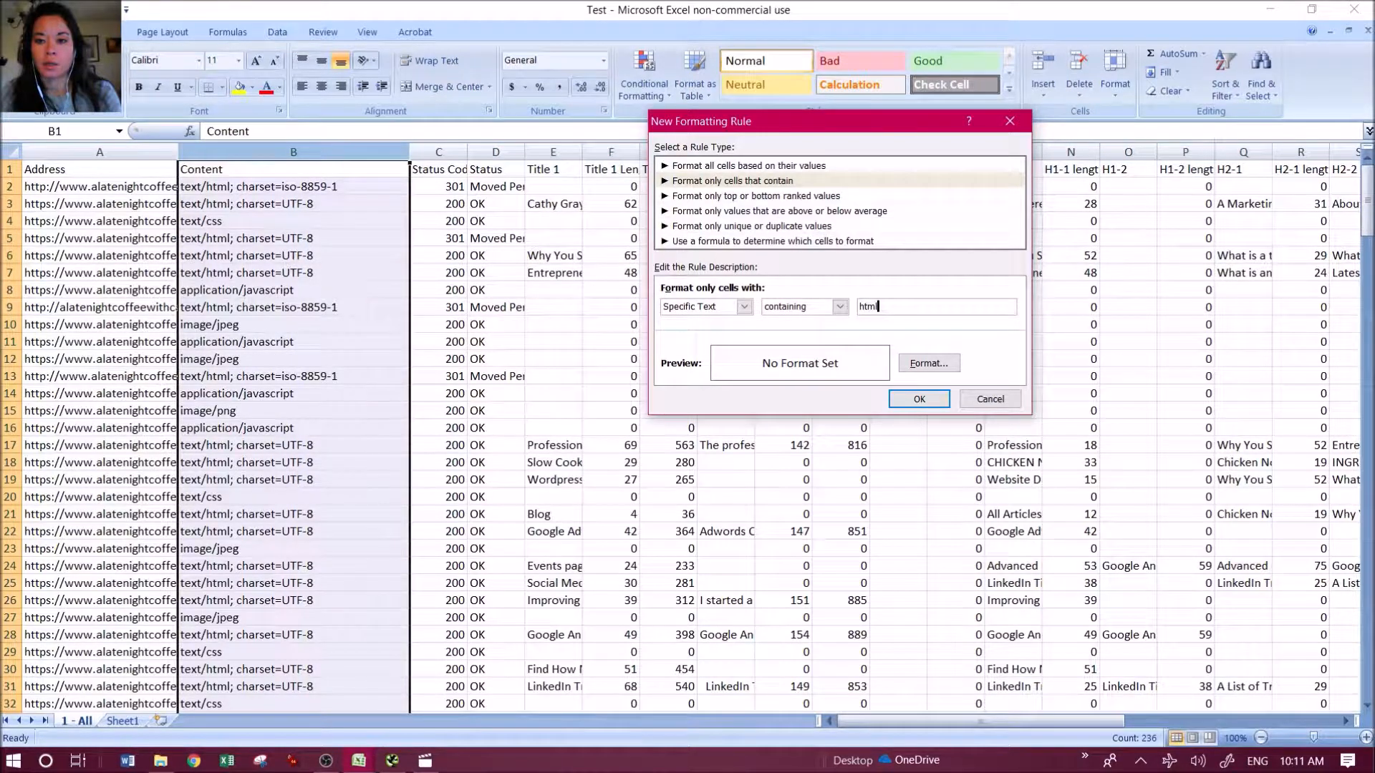
- Set the formatting rule's font color to the olive green theme color
click(931, 364)
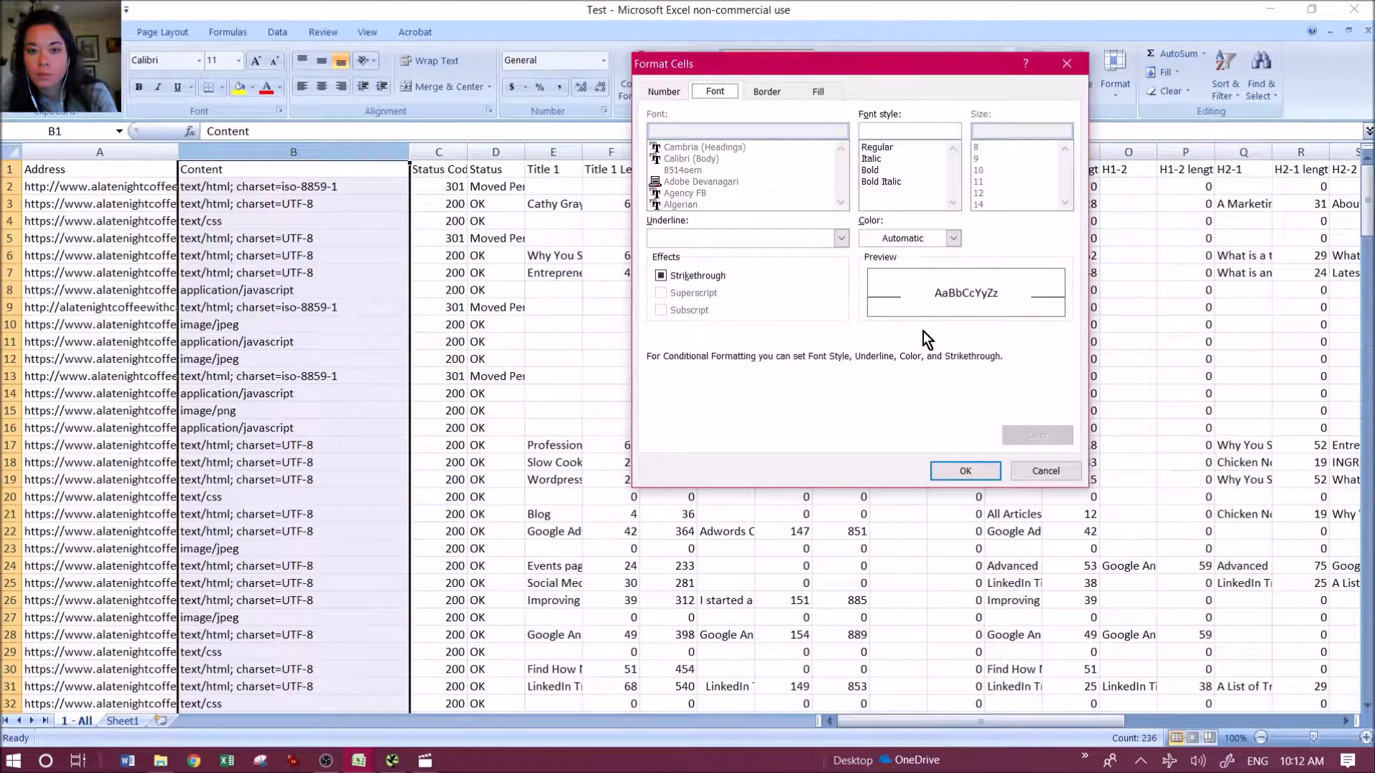
click(954, 238)
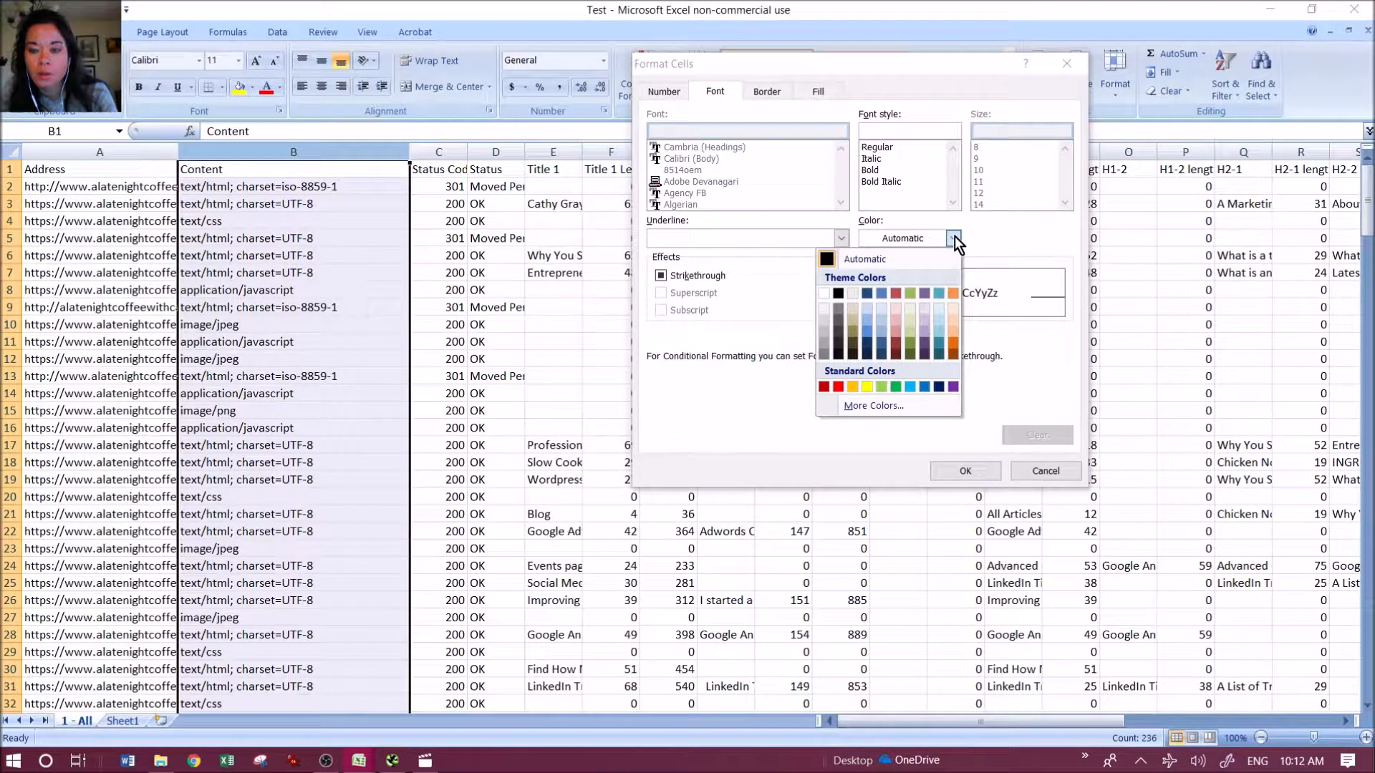
click(913, 294)
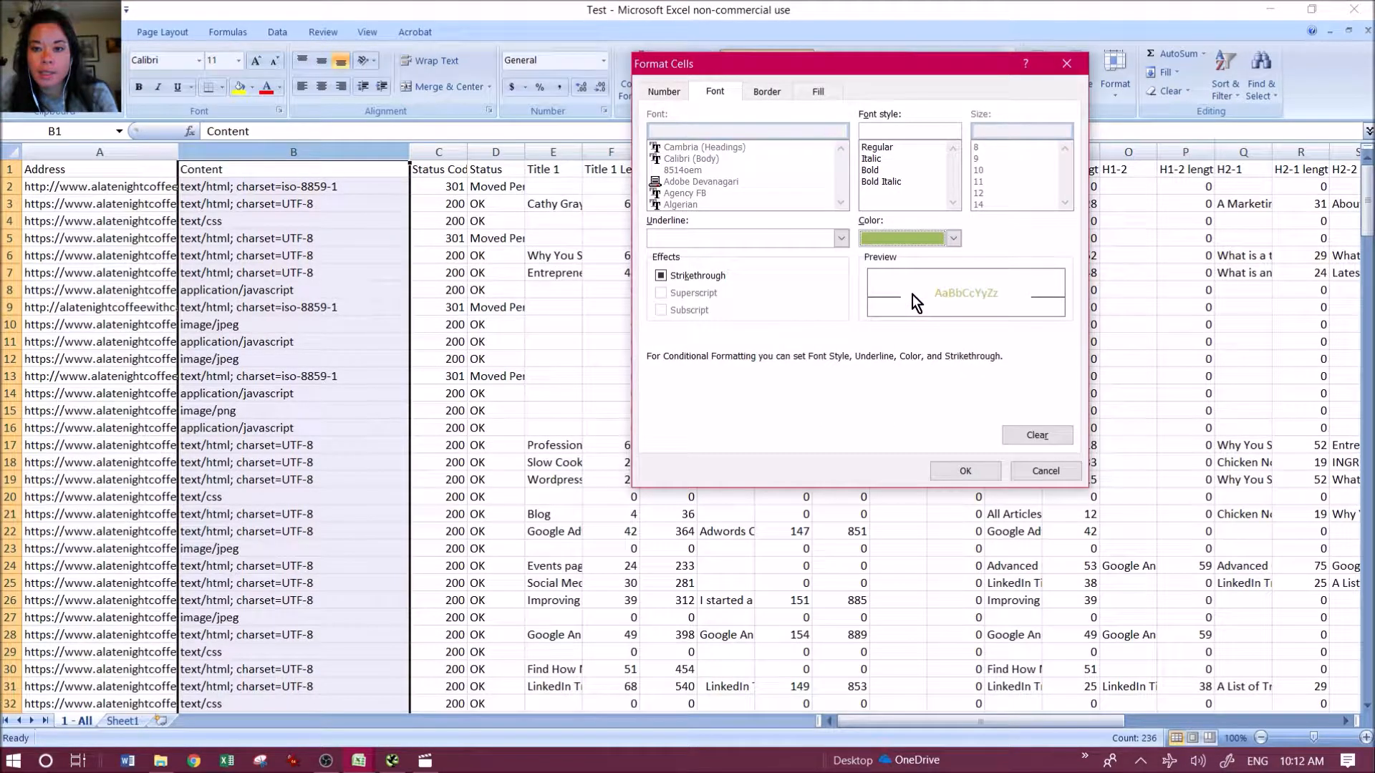
click(965, 471)
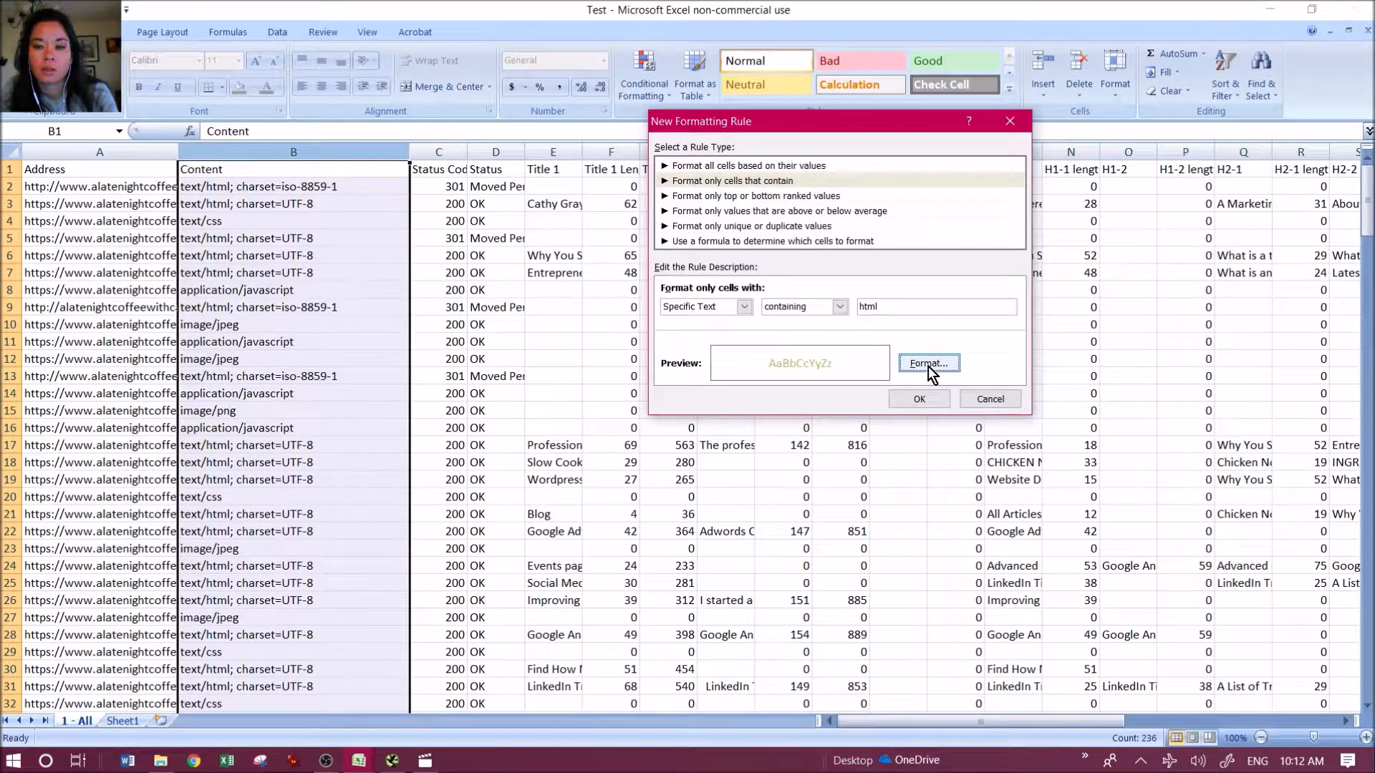
- Give the "html" rule an olive green fill with automatic font color and apply it to the Content column
click(928, 365)
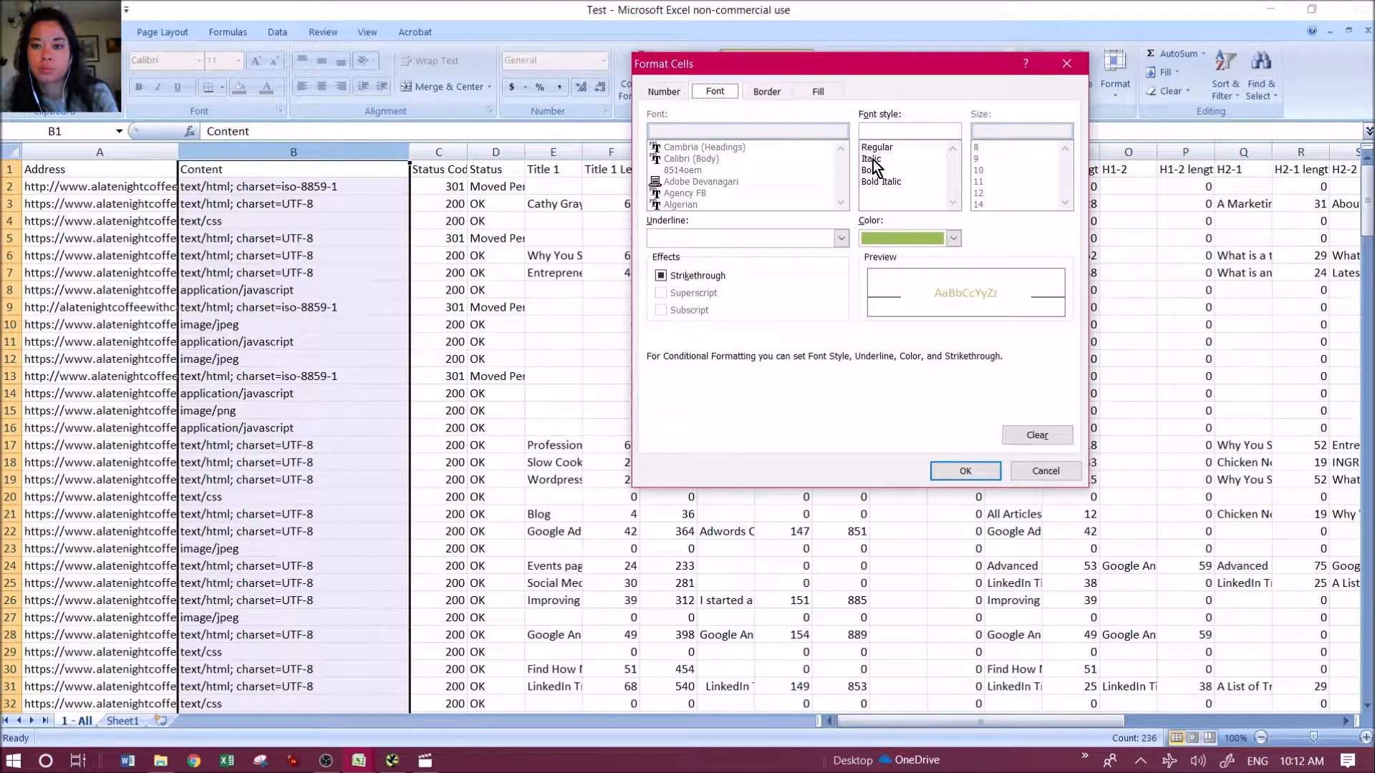
click(820, 91)
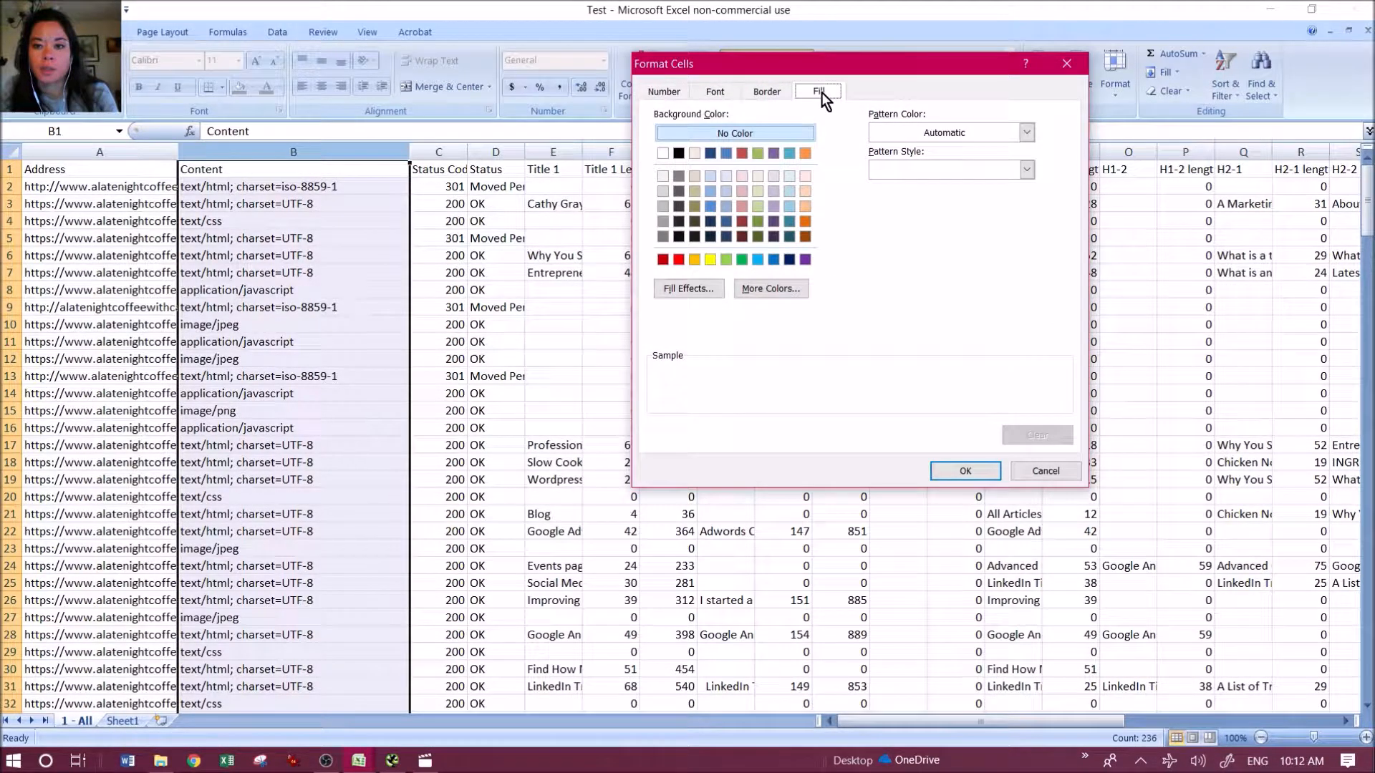
click(758, 153)
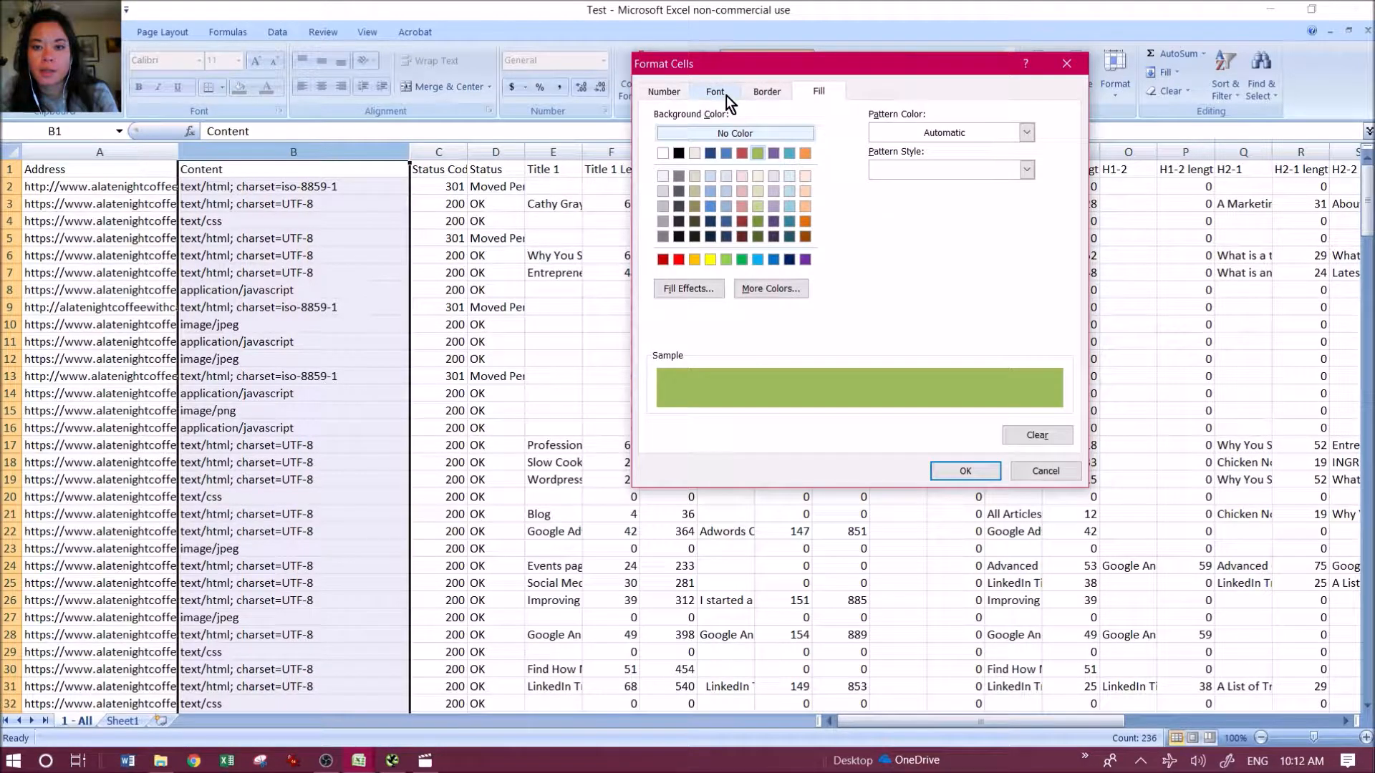
click(716, 92)
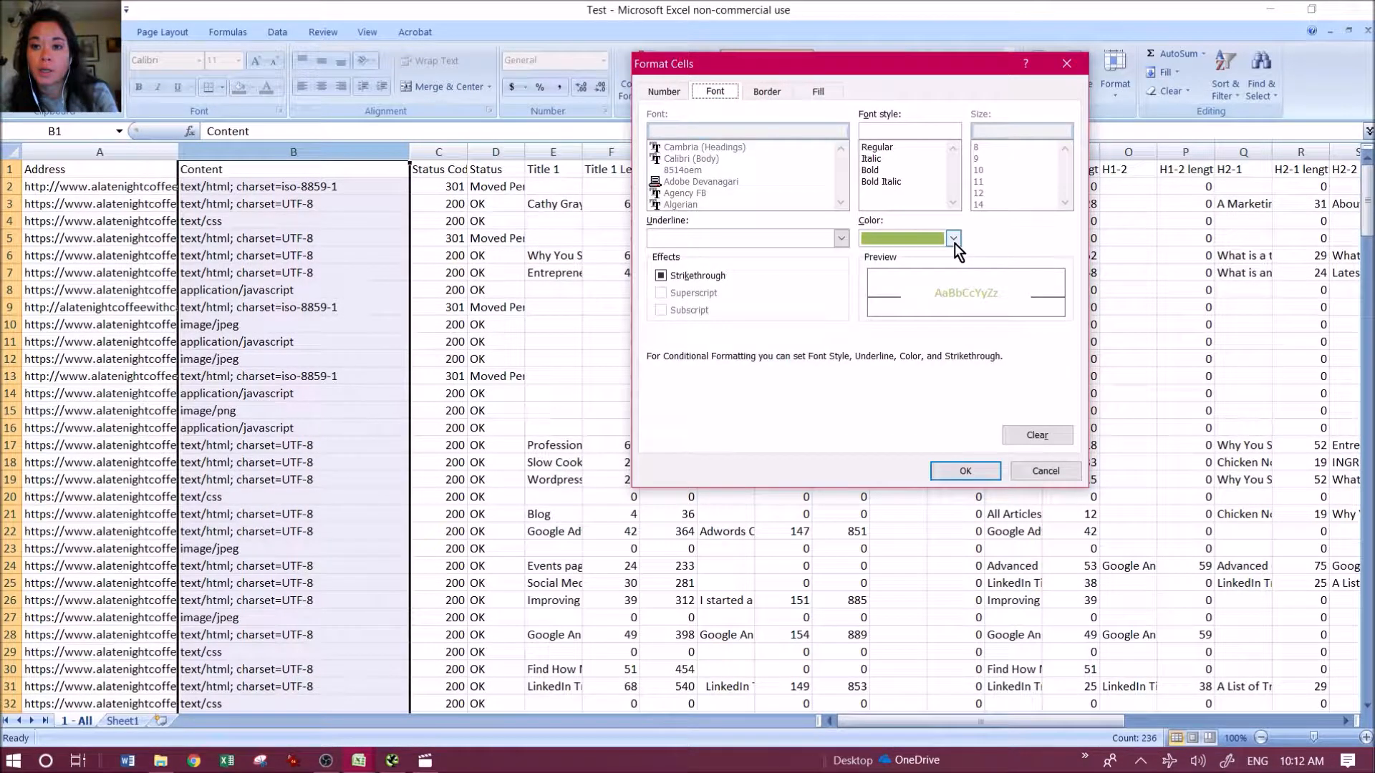
click(955, 242)
click(825, 258)
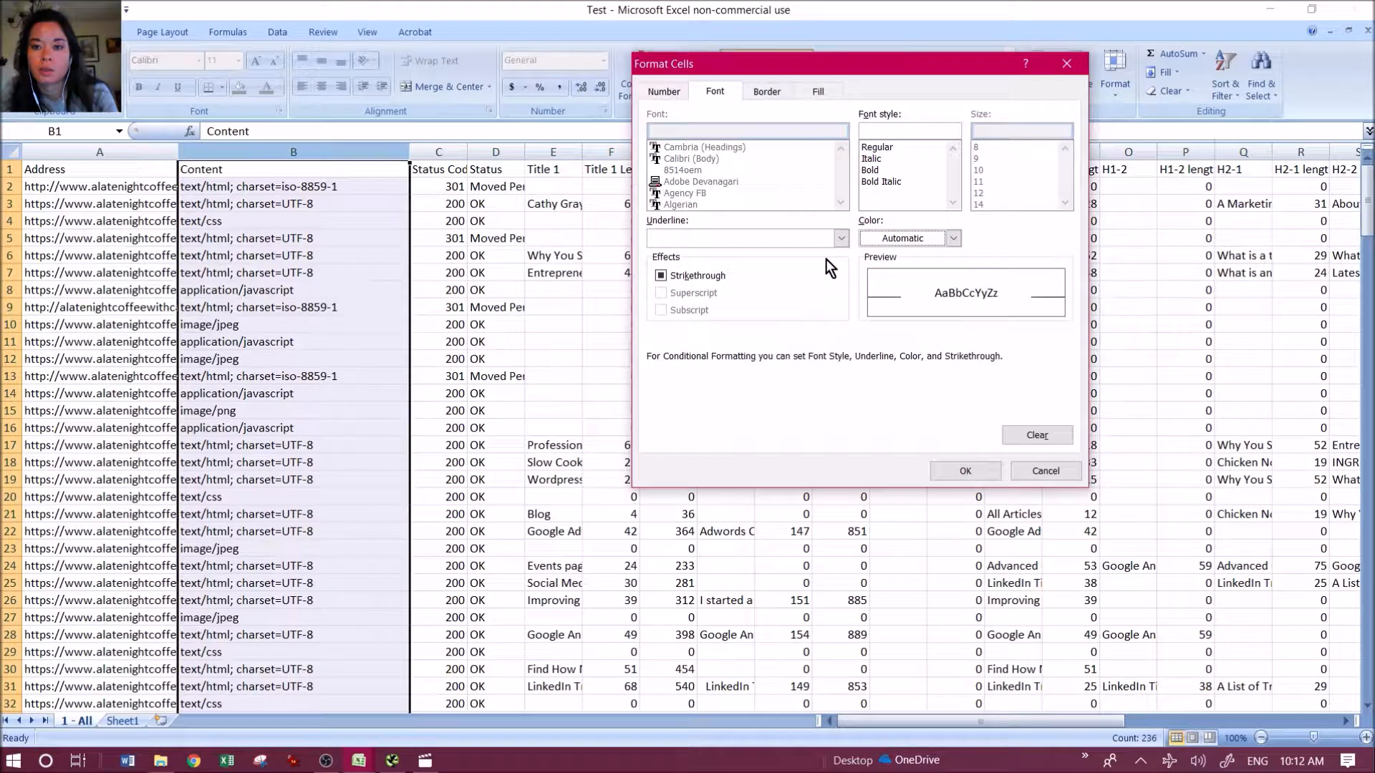
click(960, 471)
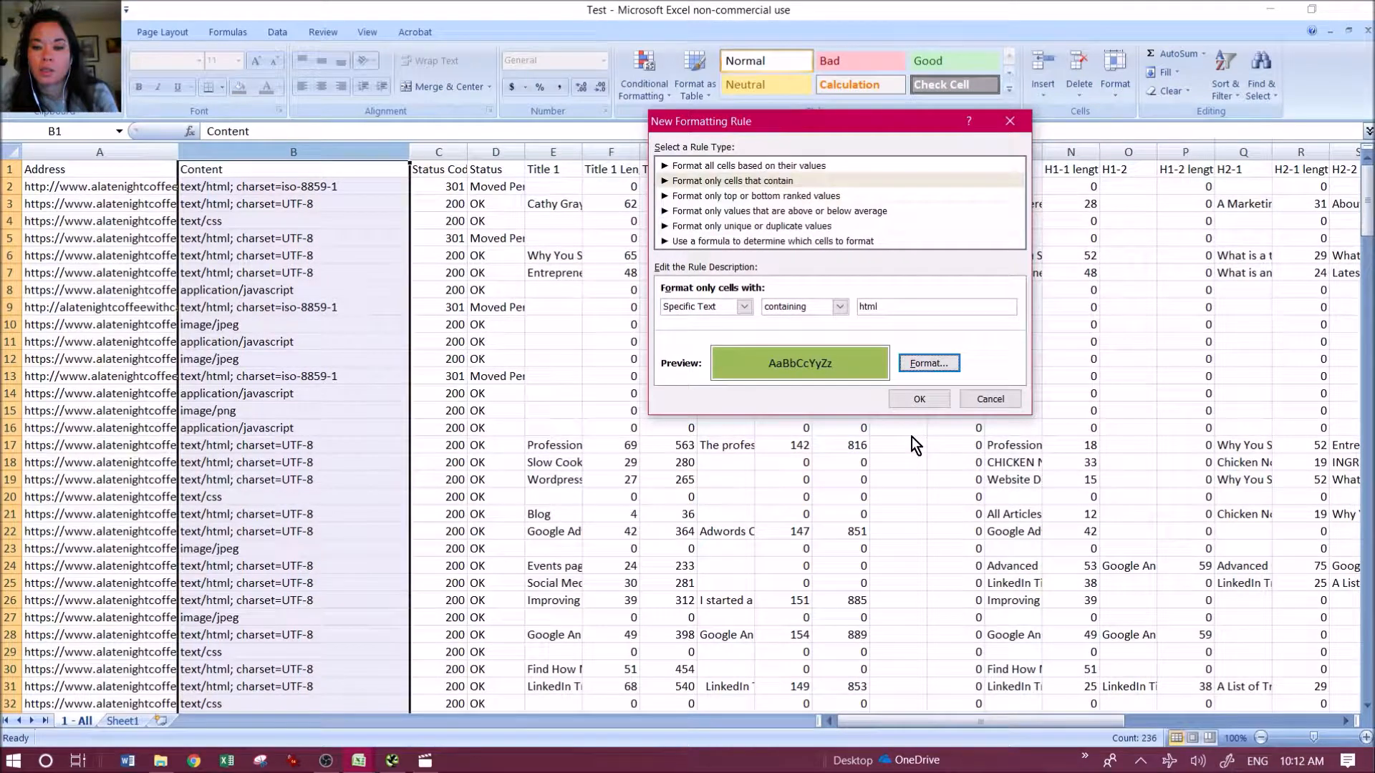
click(916, 399)
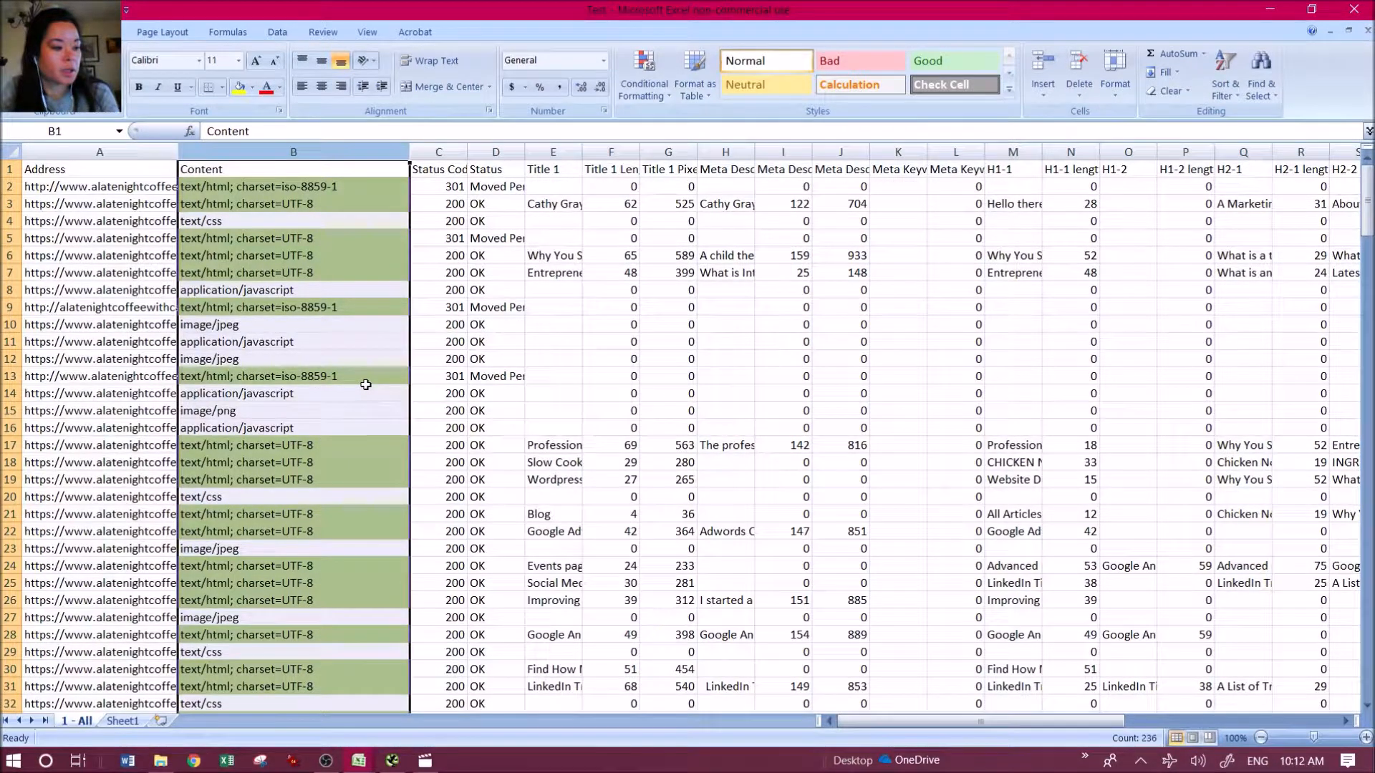
- Set up another Content column formatting rule for cells with specific text containing "css" and open its format settings
click(644, 78)
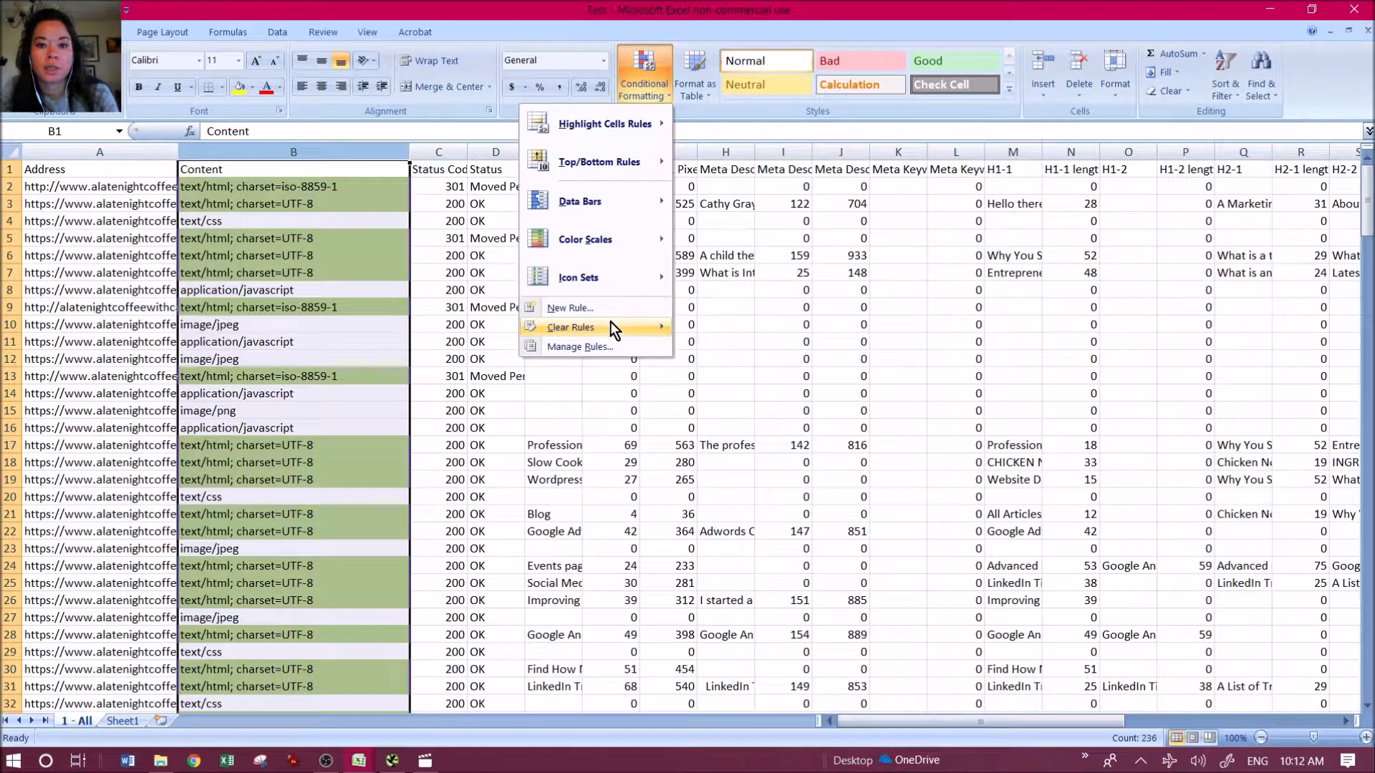
click(570, 308)
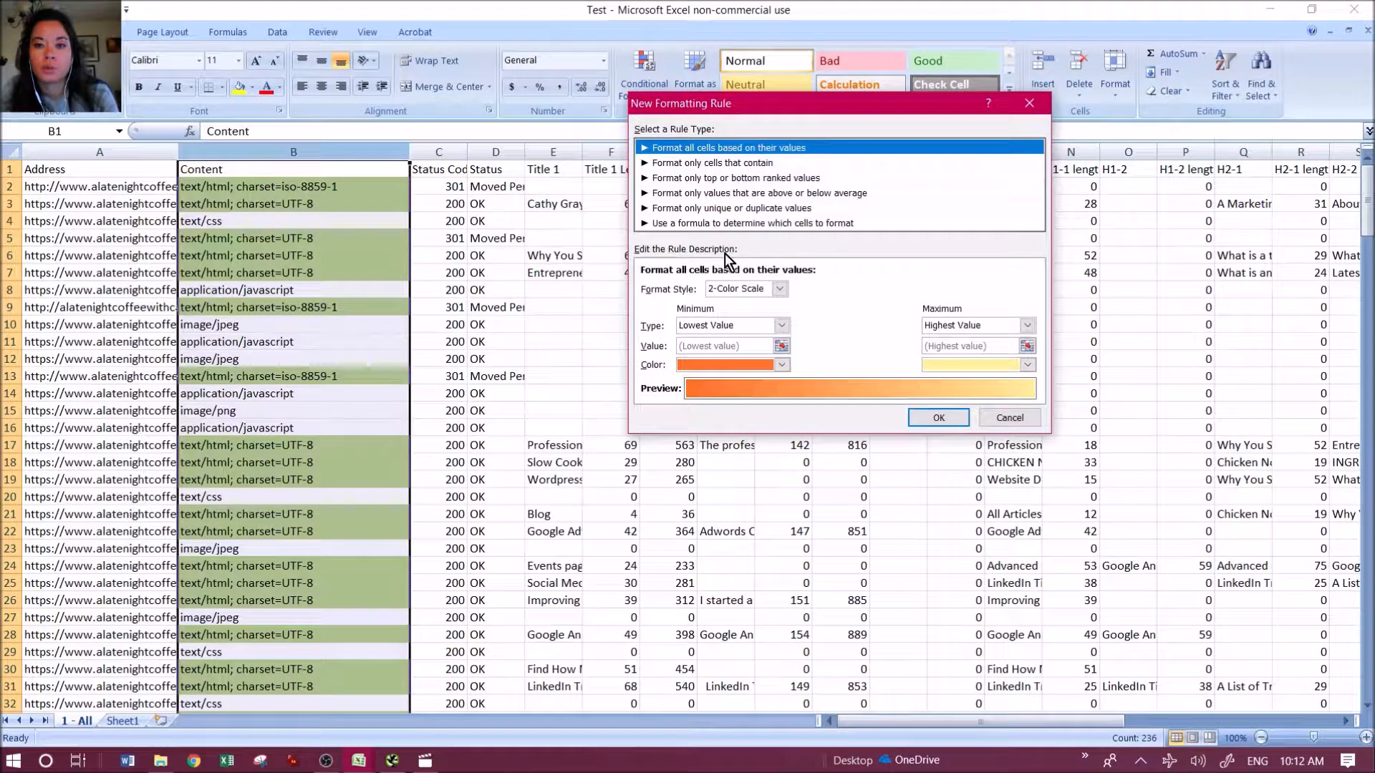
click(712, 163)
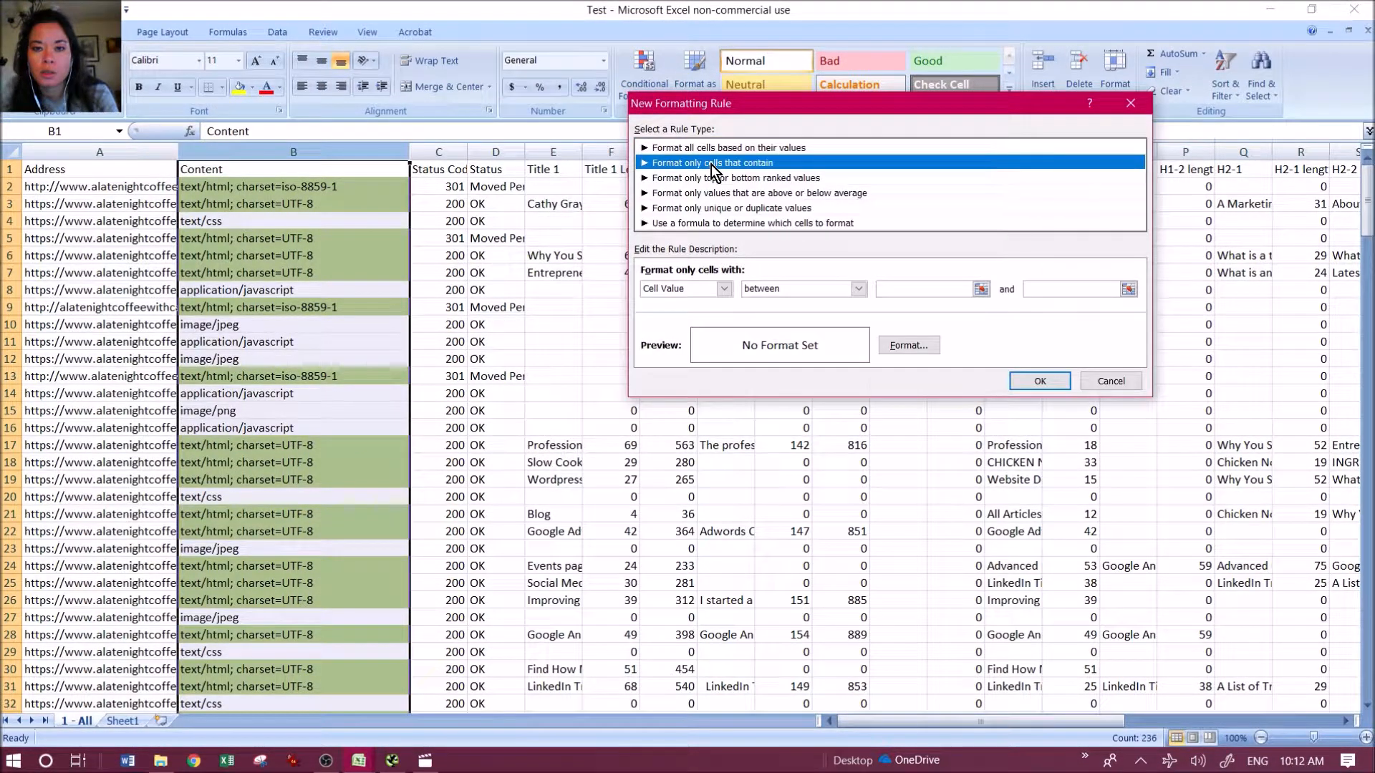
click(724, 289)
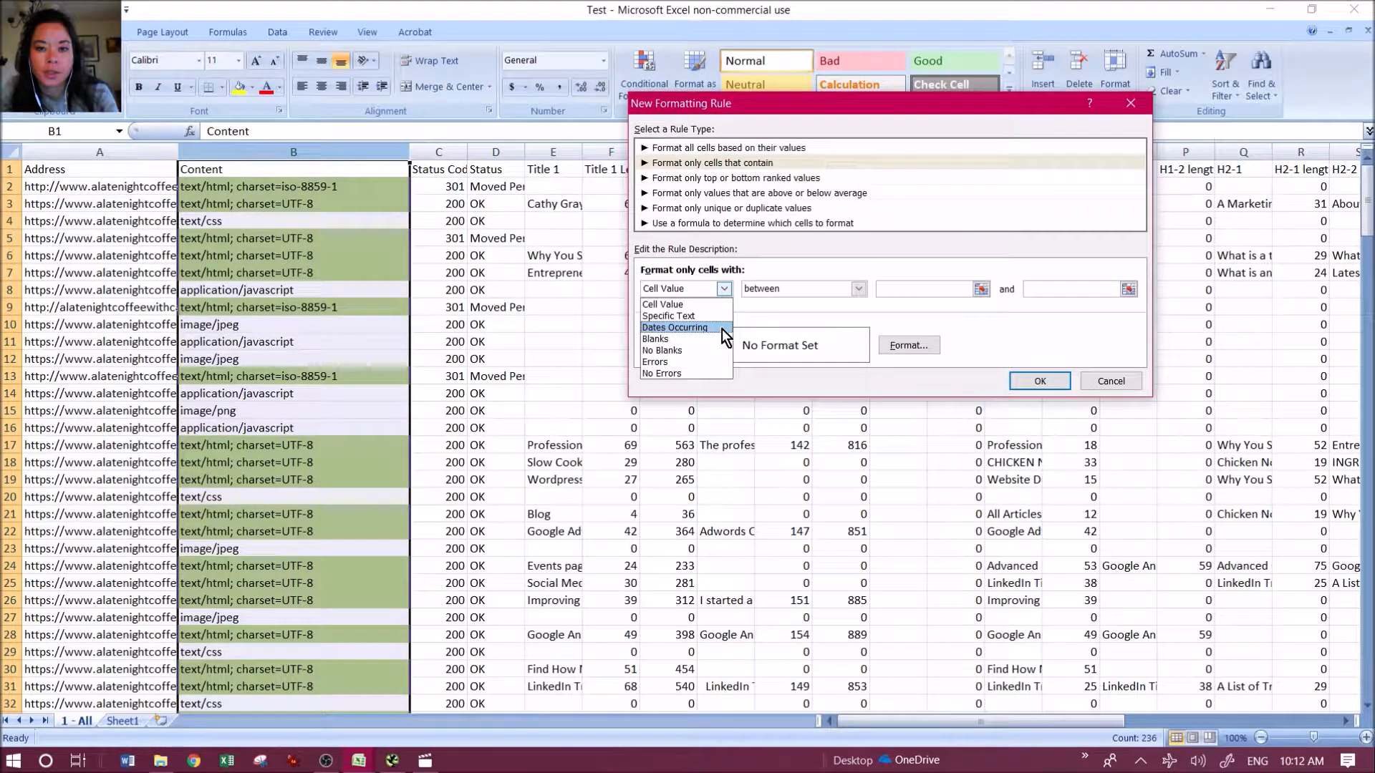
click(719, 316)
click(819, 289)
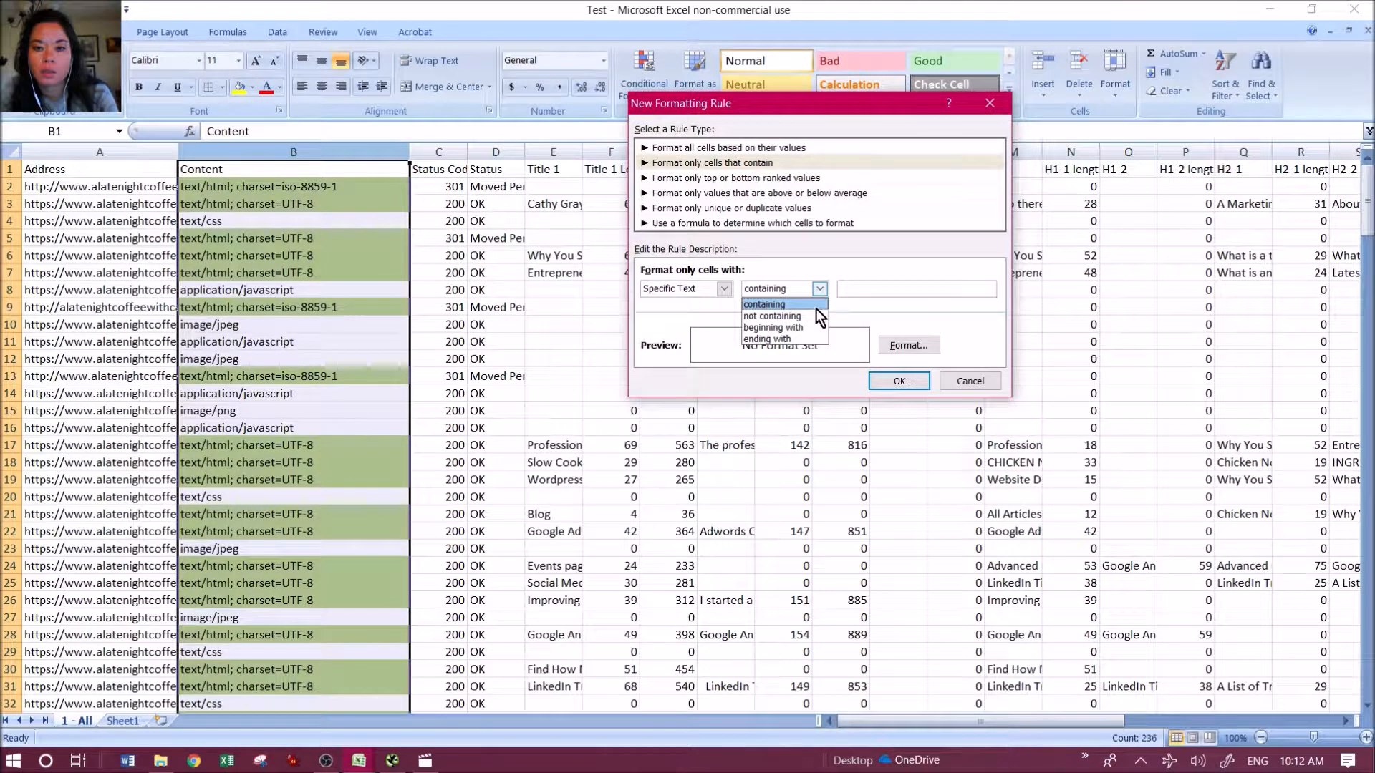
click(814, 308)
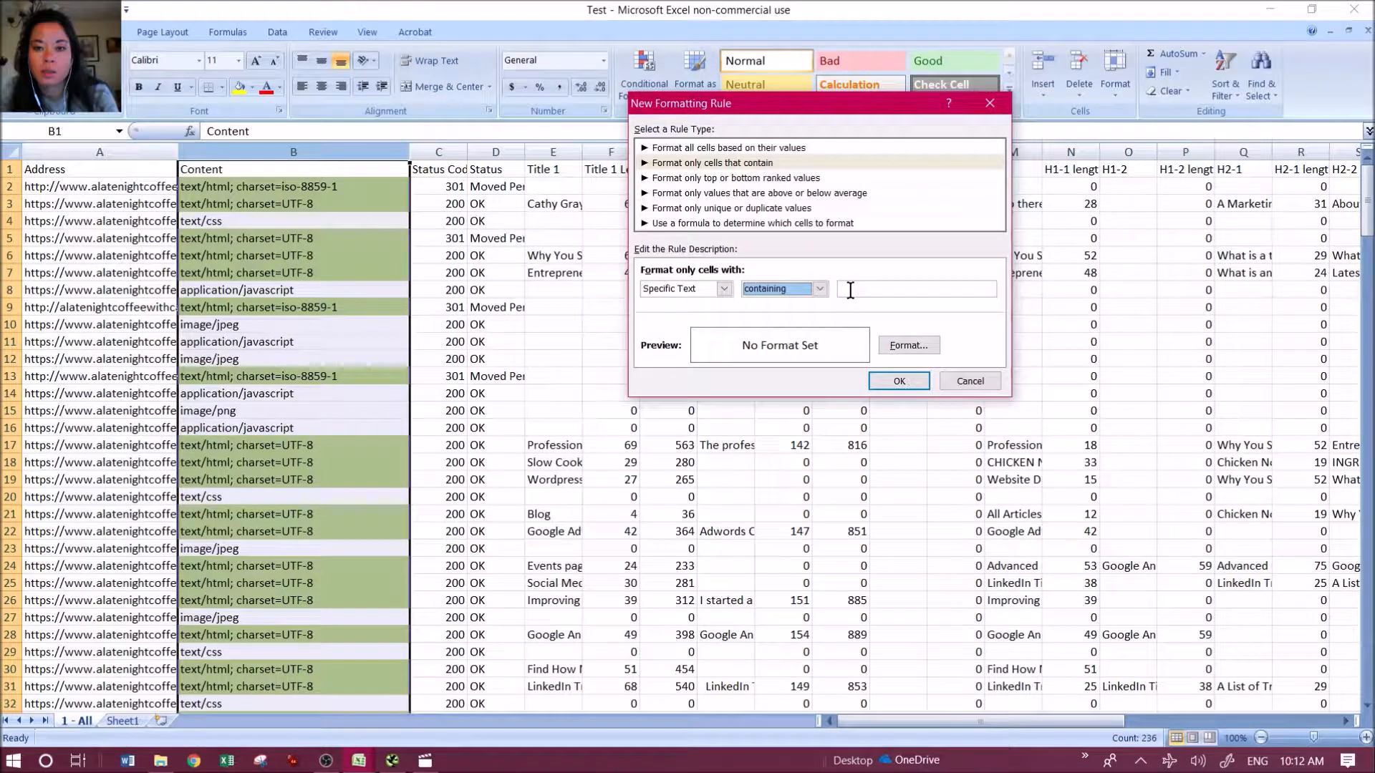
click(850, 290)
text(css)
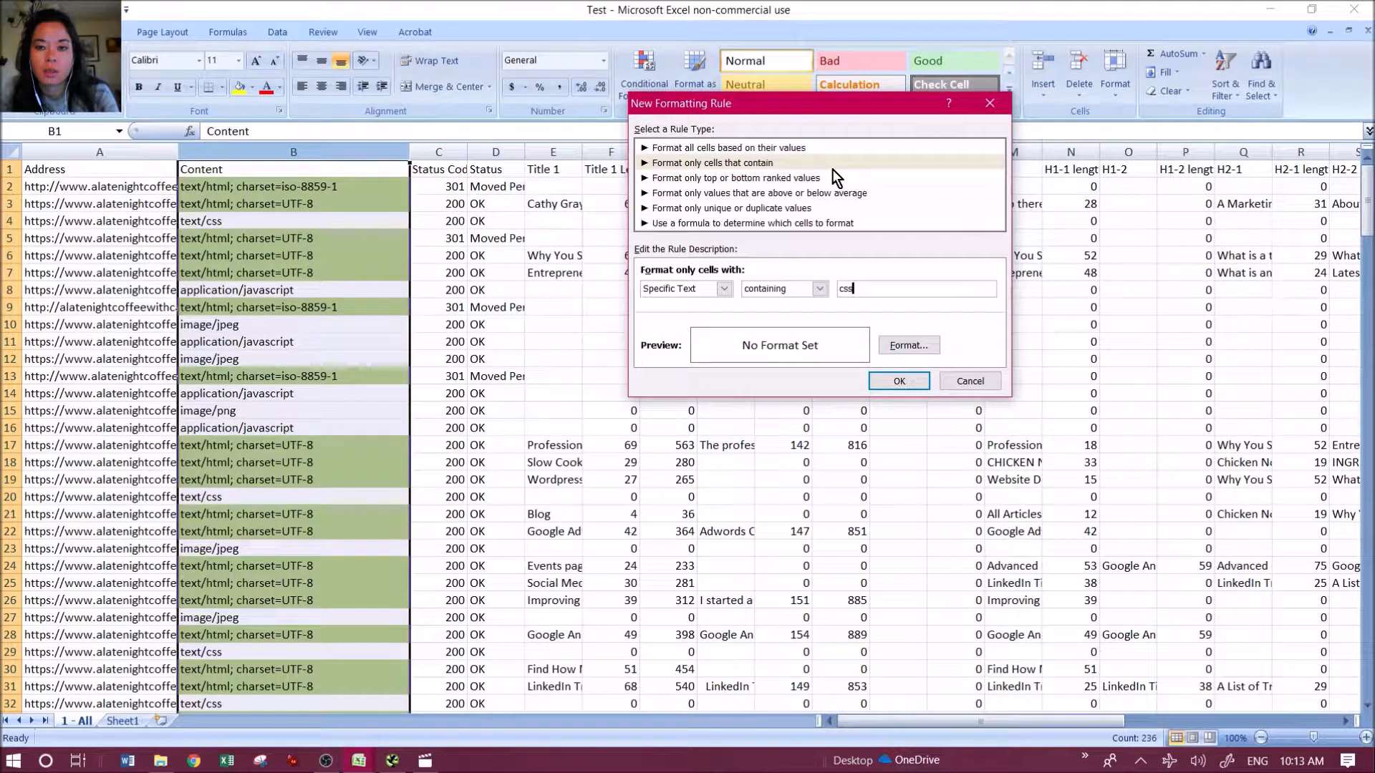
key(alt+f)
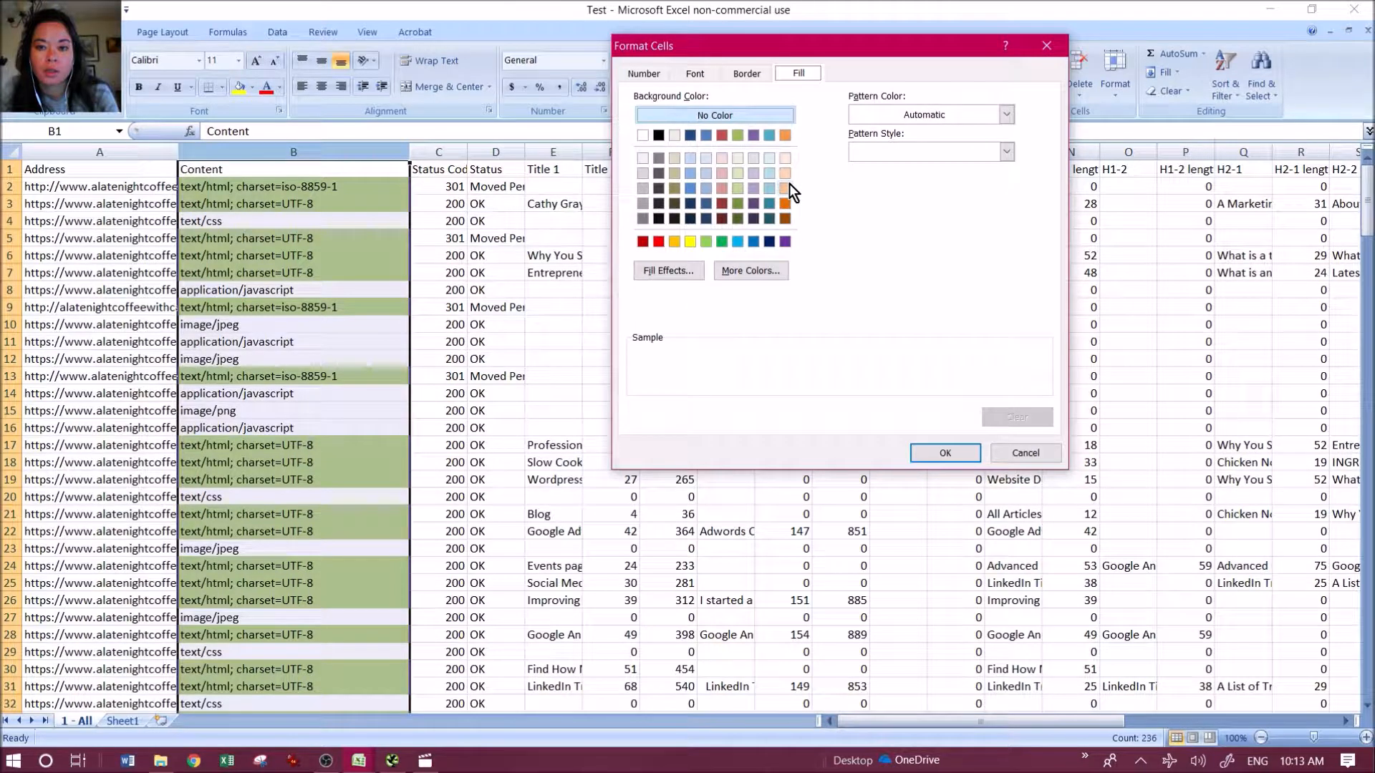
- Choose a pink custom fill color for the "css" rule
click(755, 270)
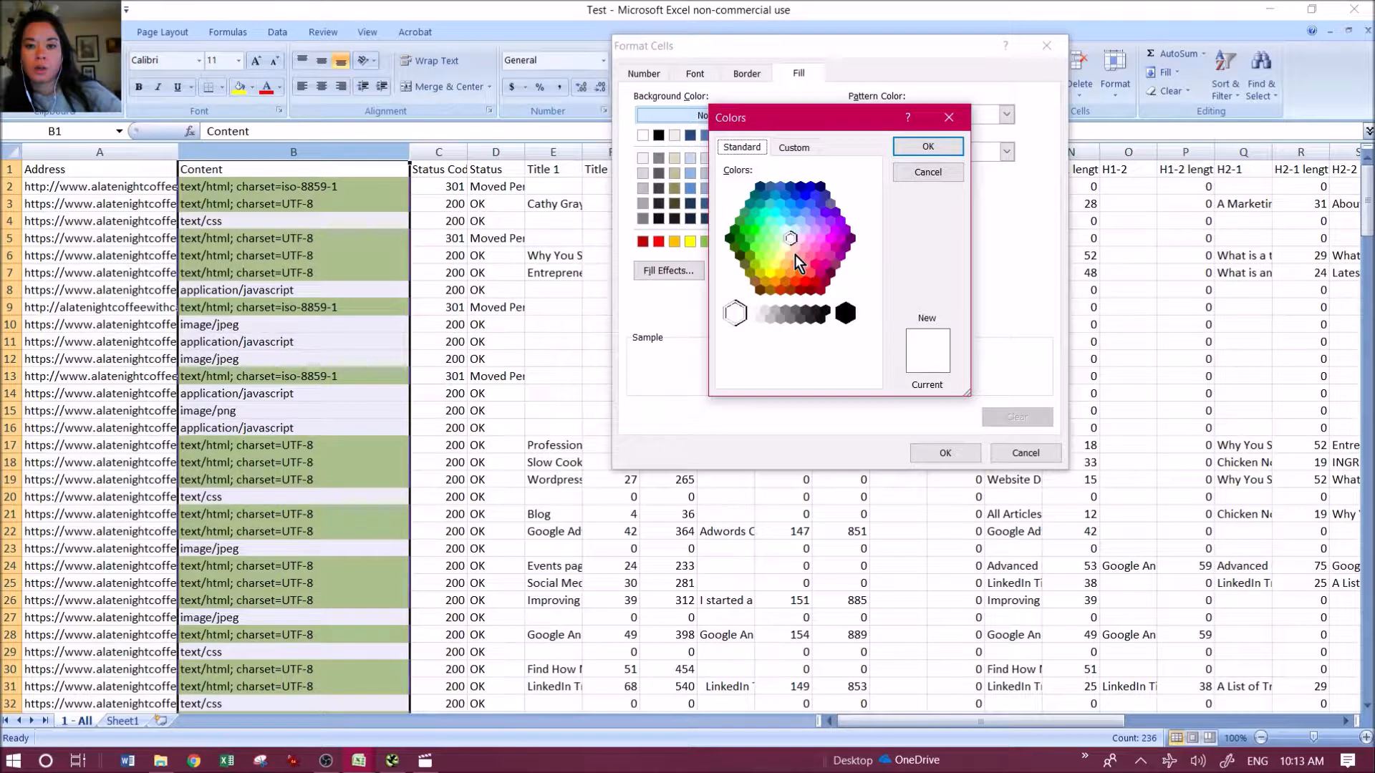
click(795, 255)
click(943, 147)
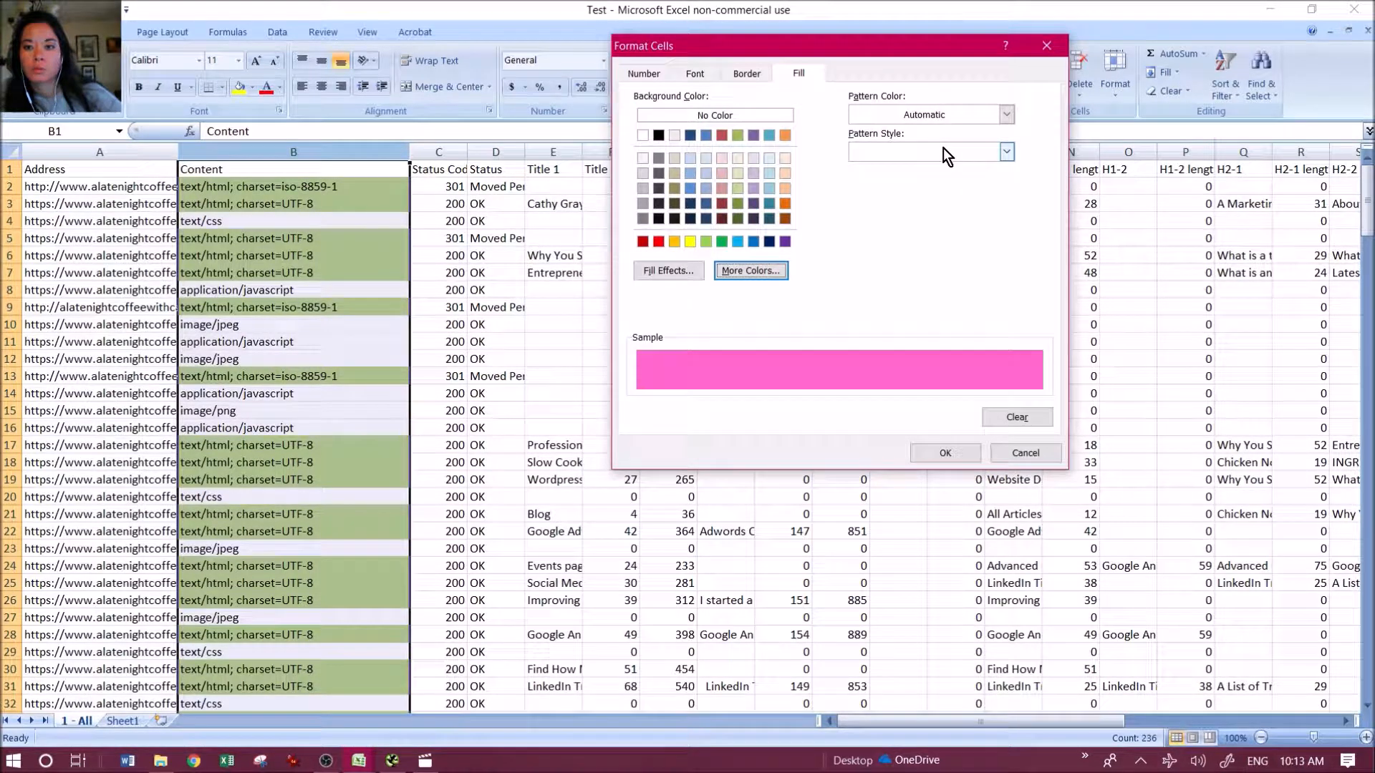
- Fill the "css" rule with a horizontal two-color gradient from white to blue and apply the rule
click(684, 272)
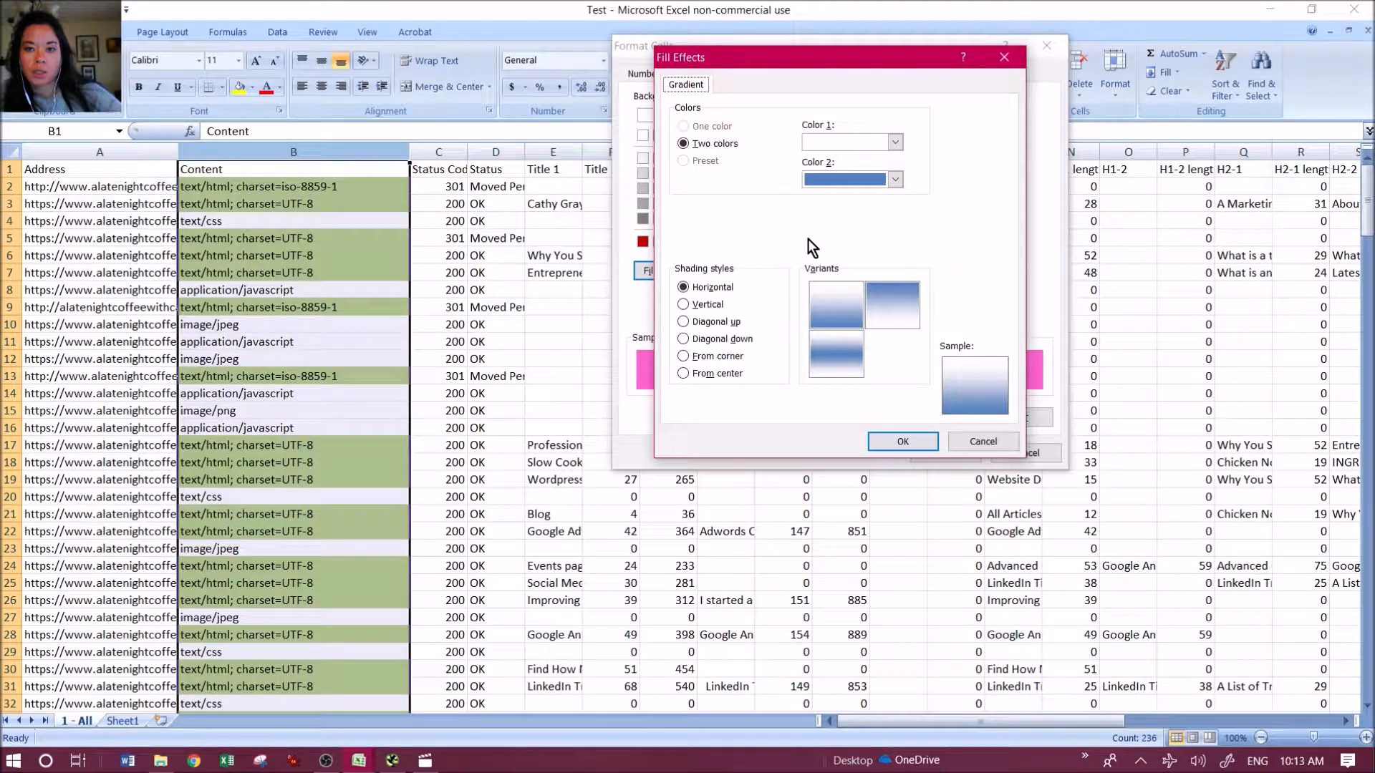
click(927, 448)
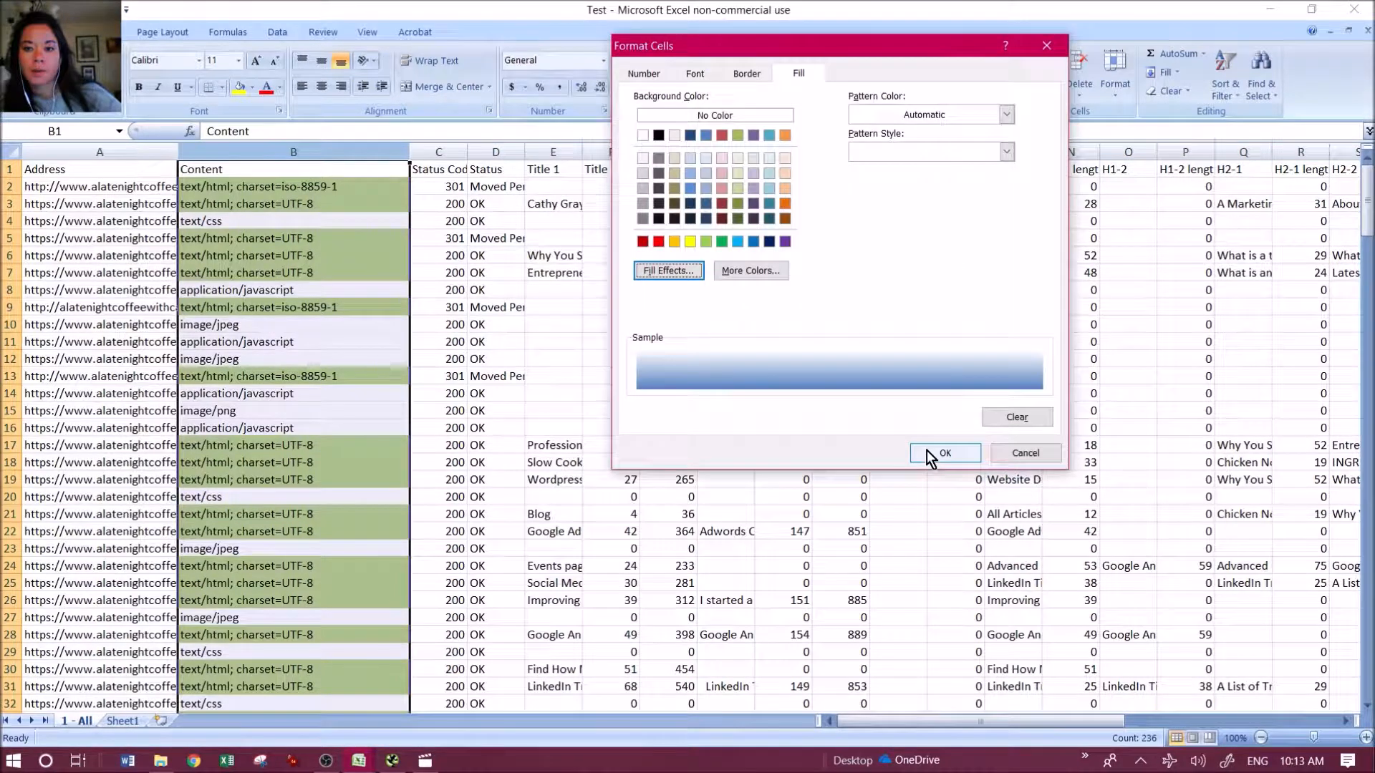
click(944, 453)
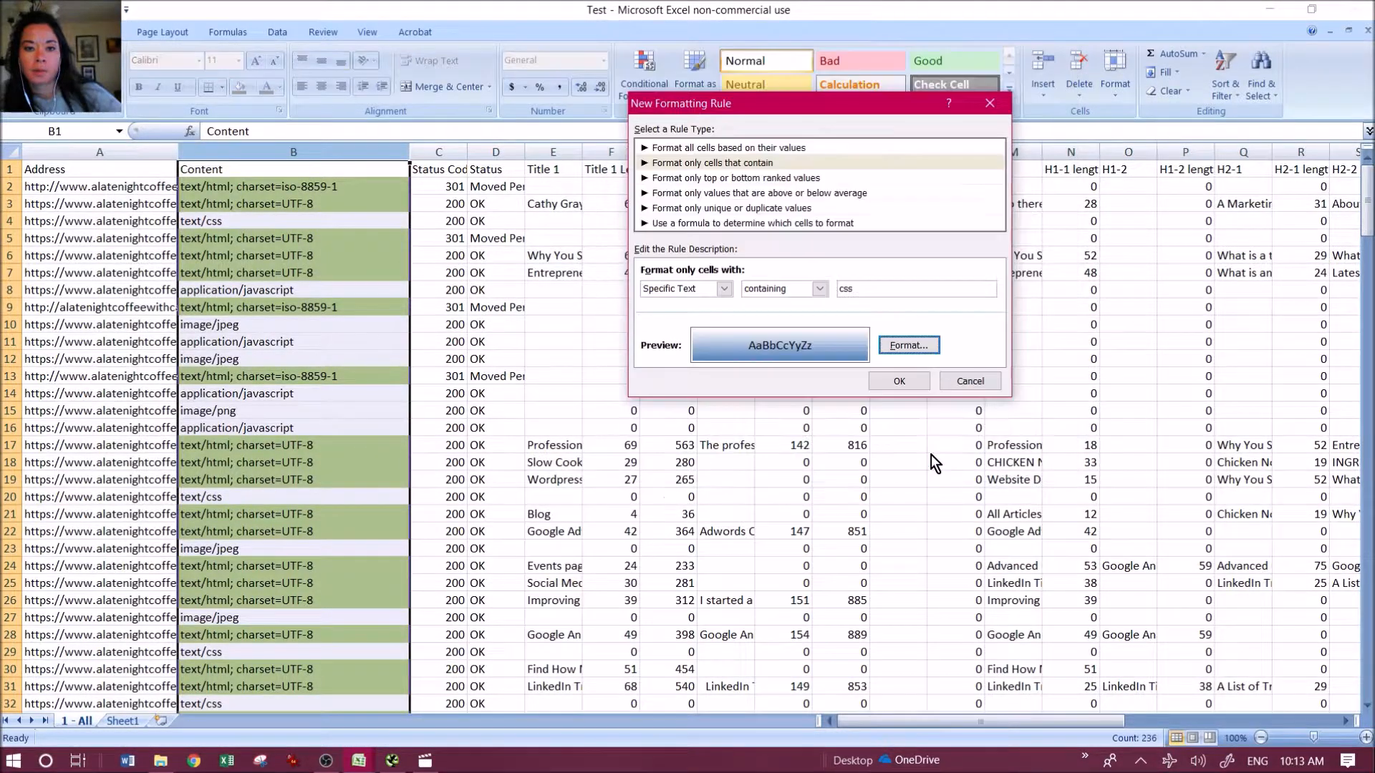
key(Return)
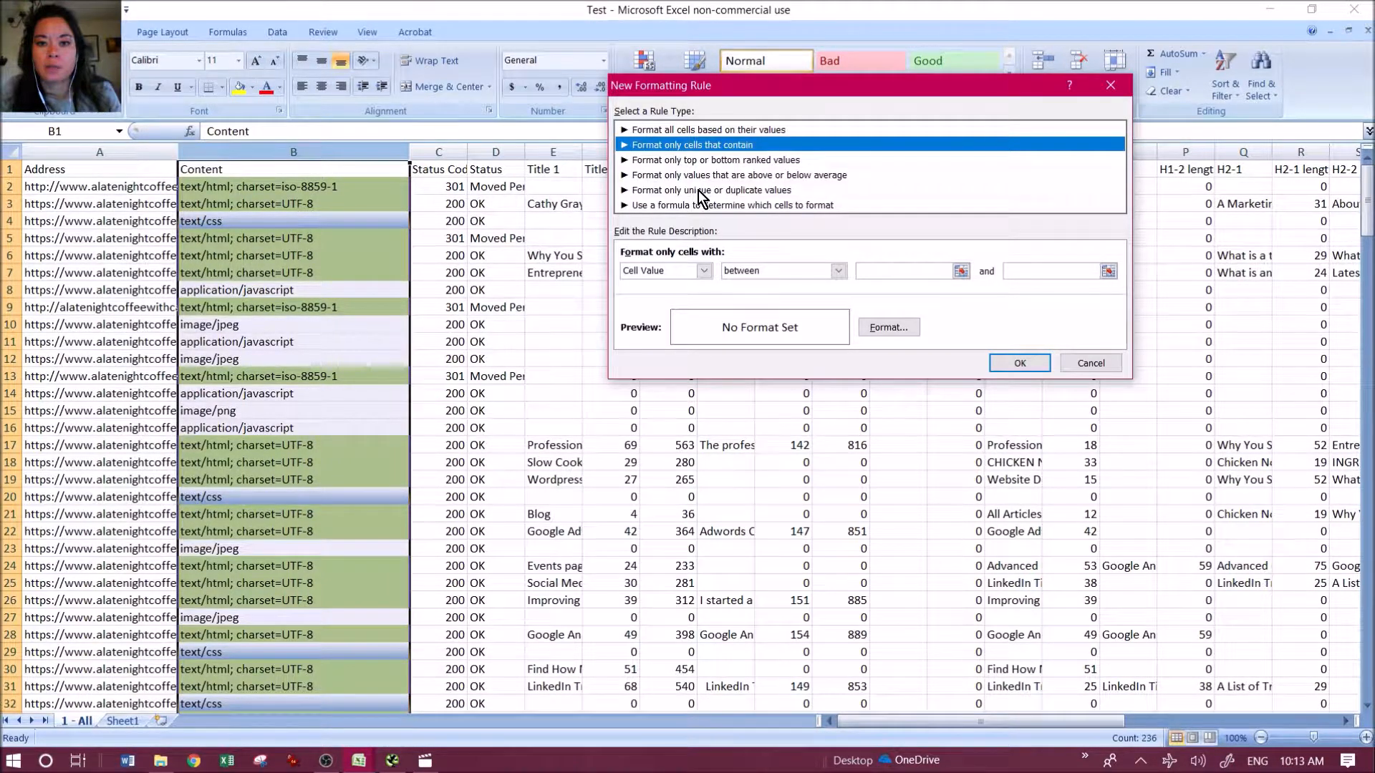
- Create a Content column rule that gives cells with specific text containing "images" an orange fill
click(703, 271)
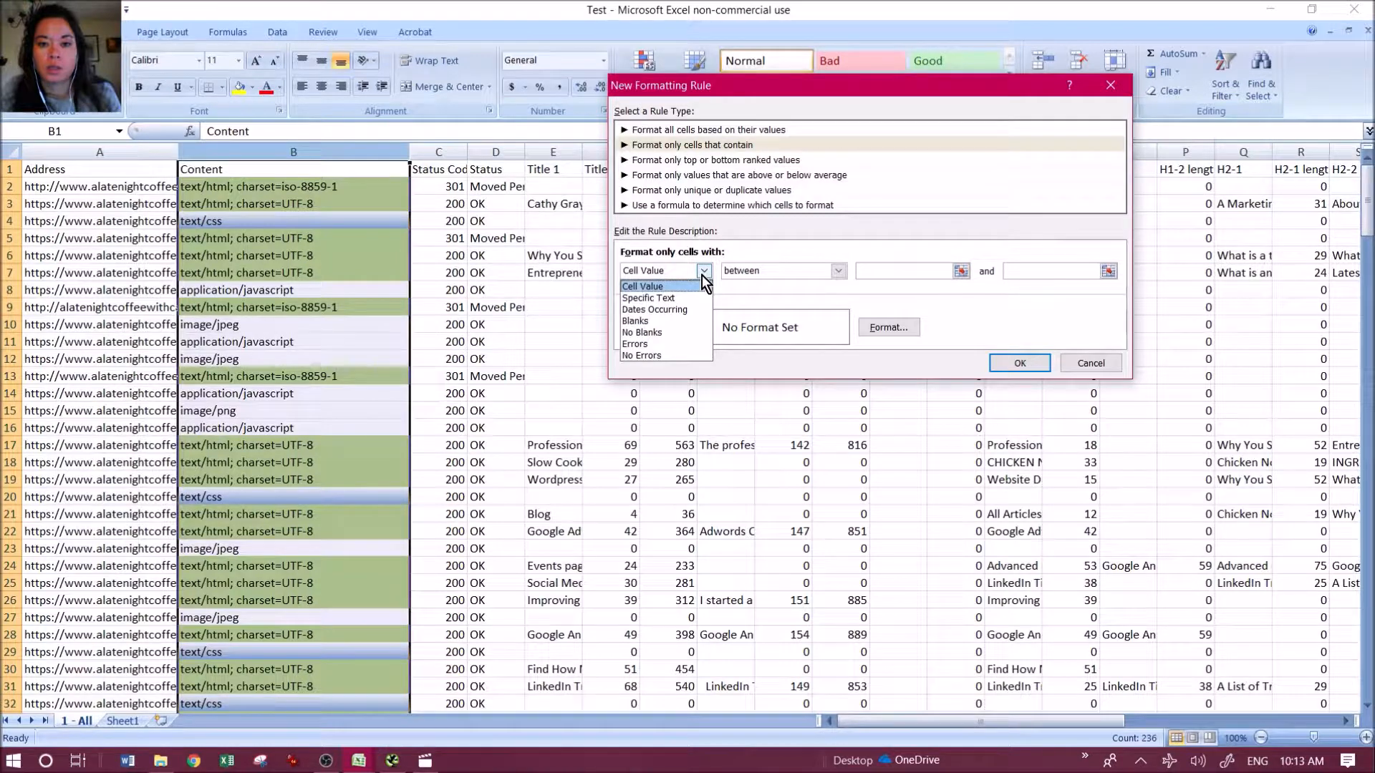
click(648, 298)
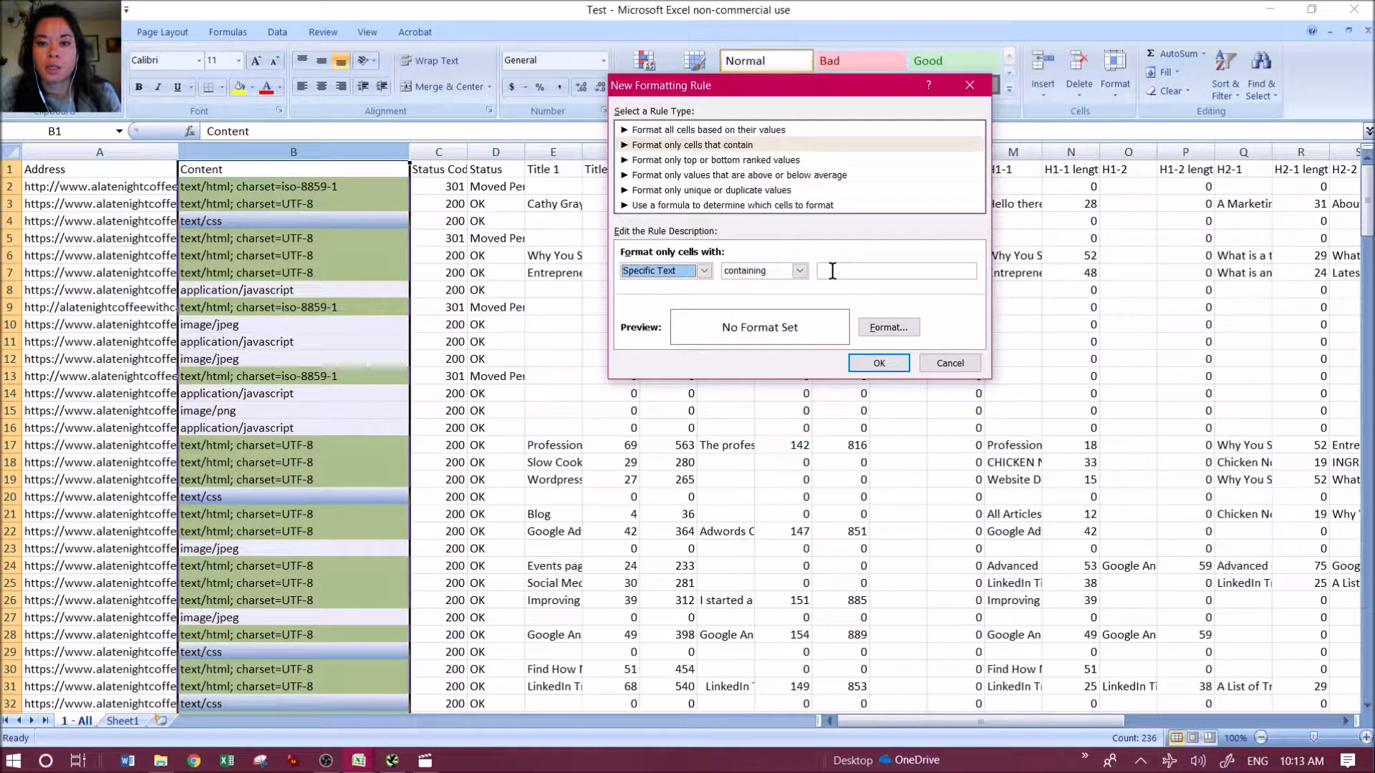
click(832, 271)
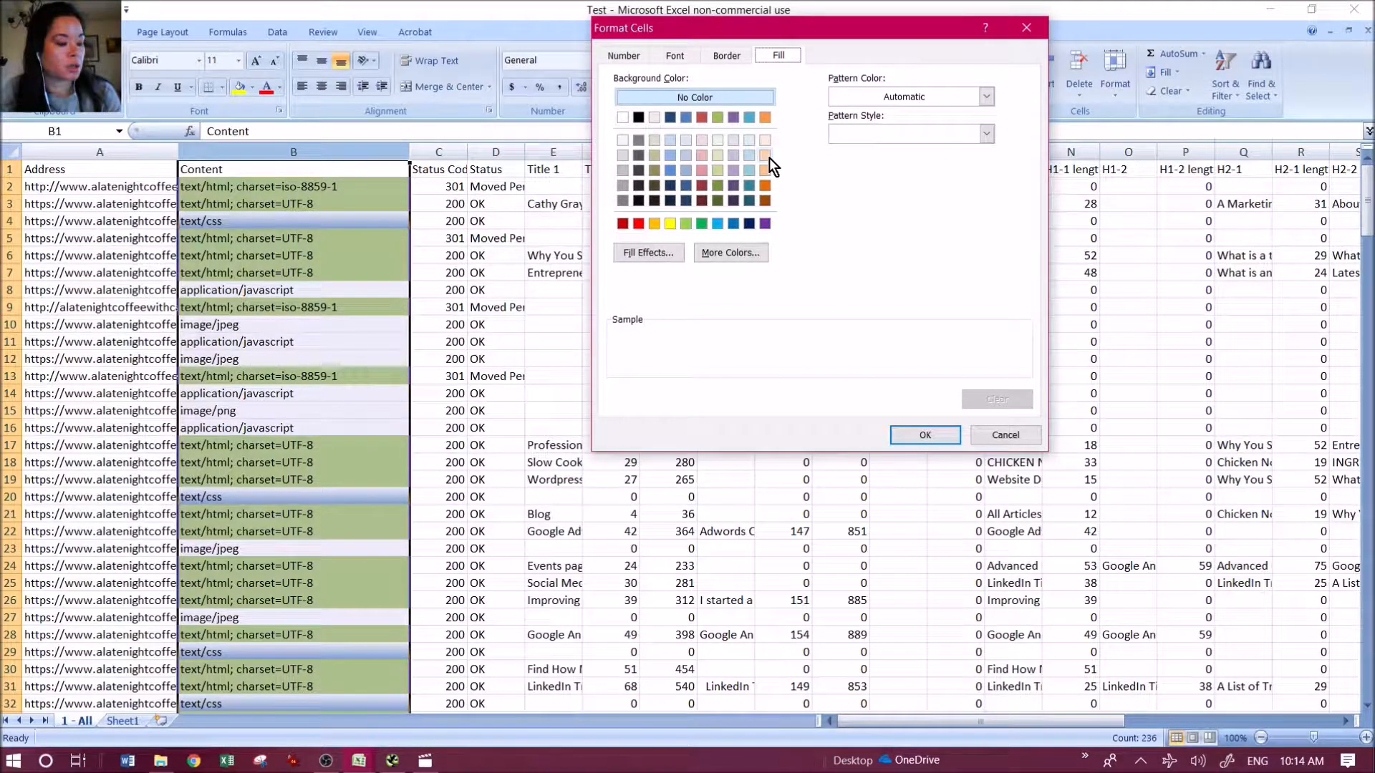
click(764, 117)
click(925, 435)
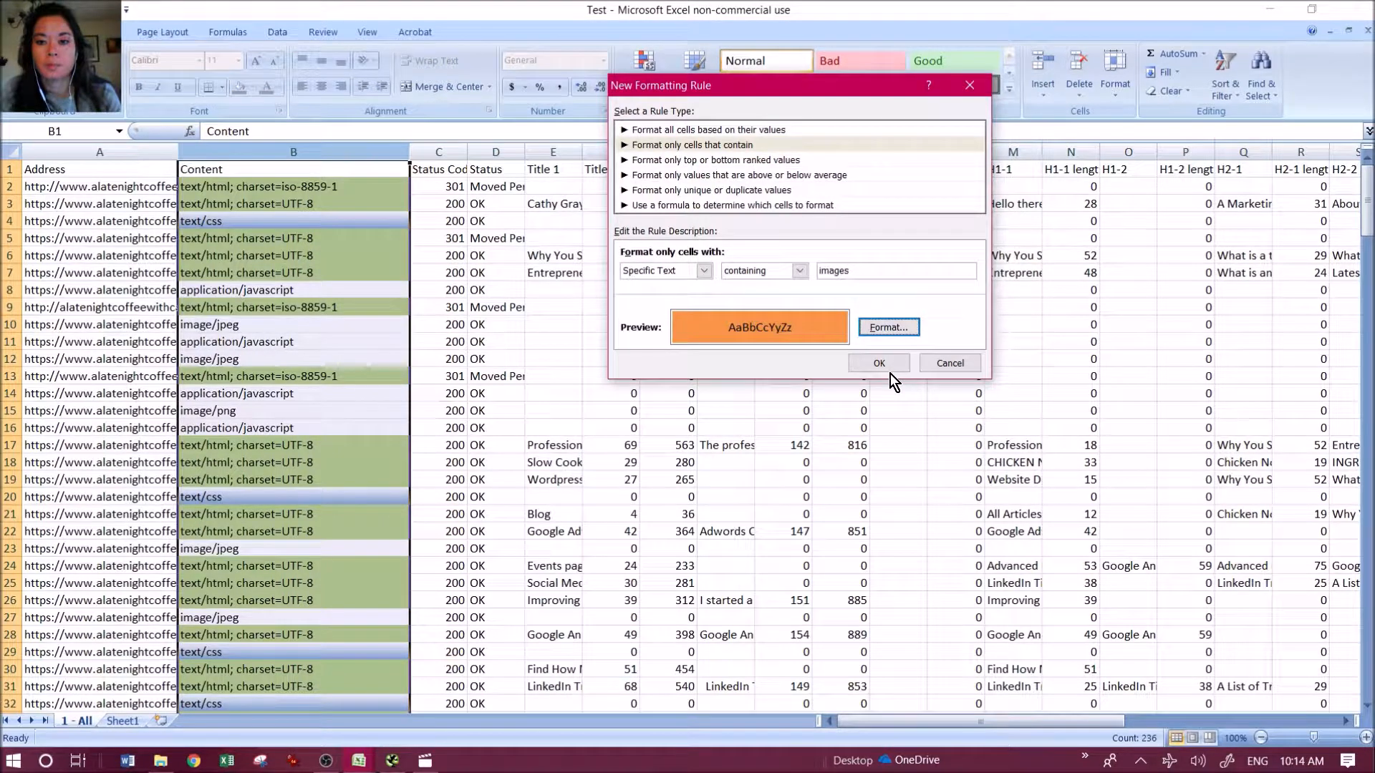
click(888, 371)
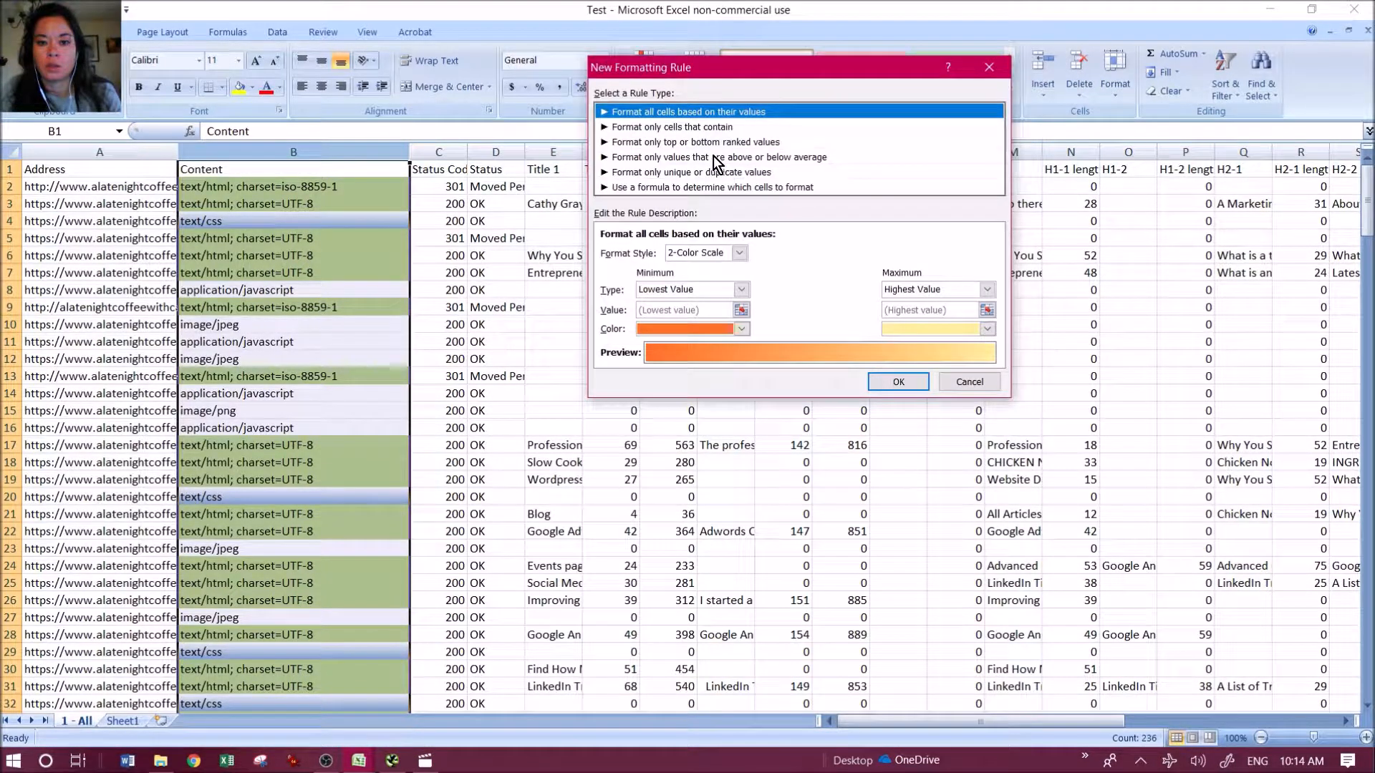
- Create a Content column rule for cells with specific text containing "app", without setting a format
click(697, 127)
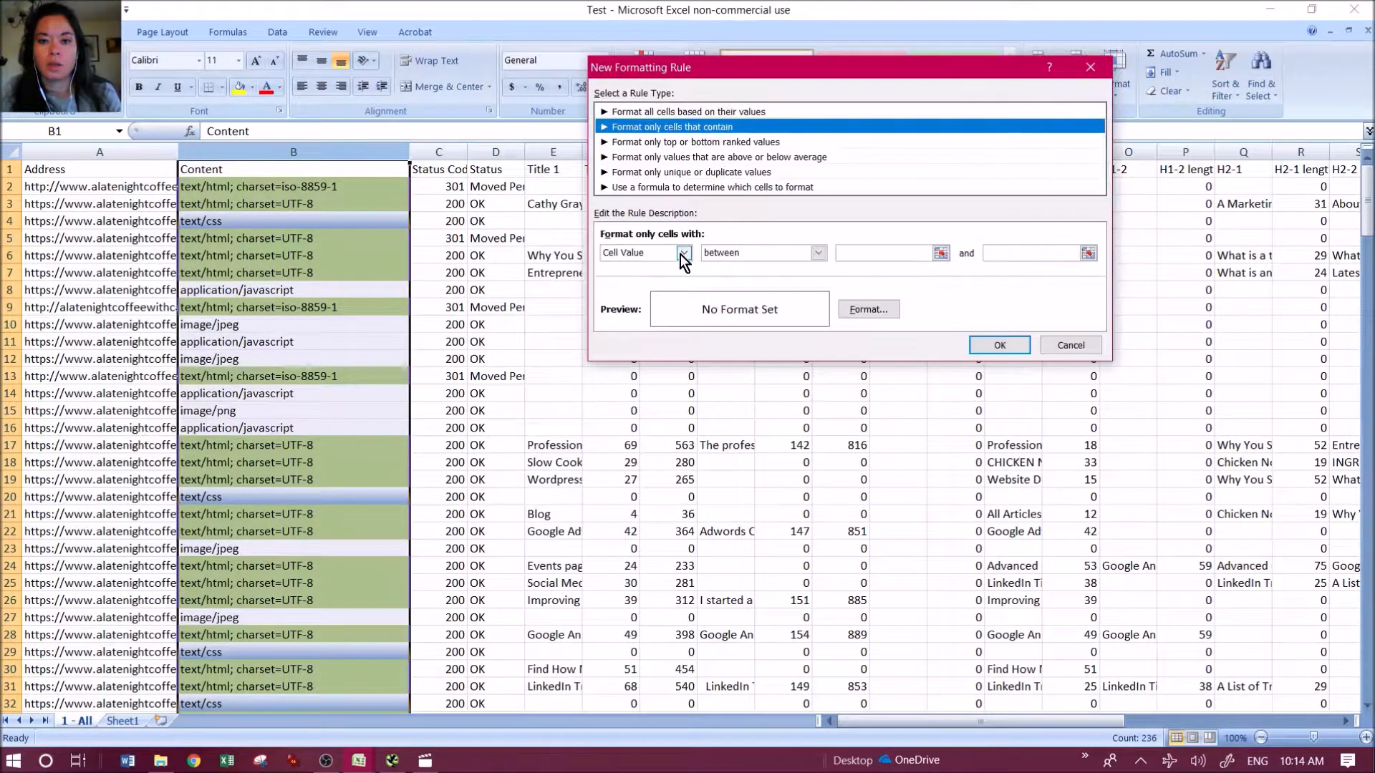
click(684, 254)
click(698, 274)
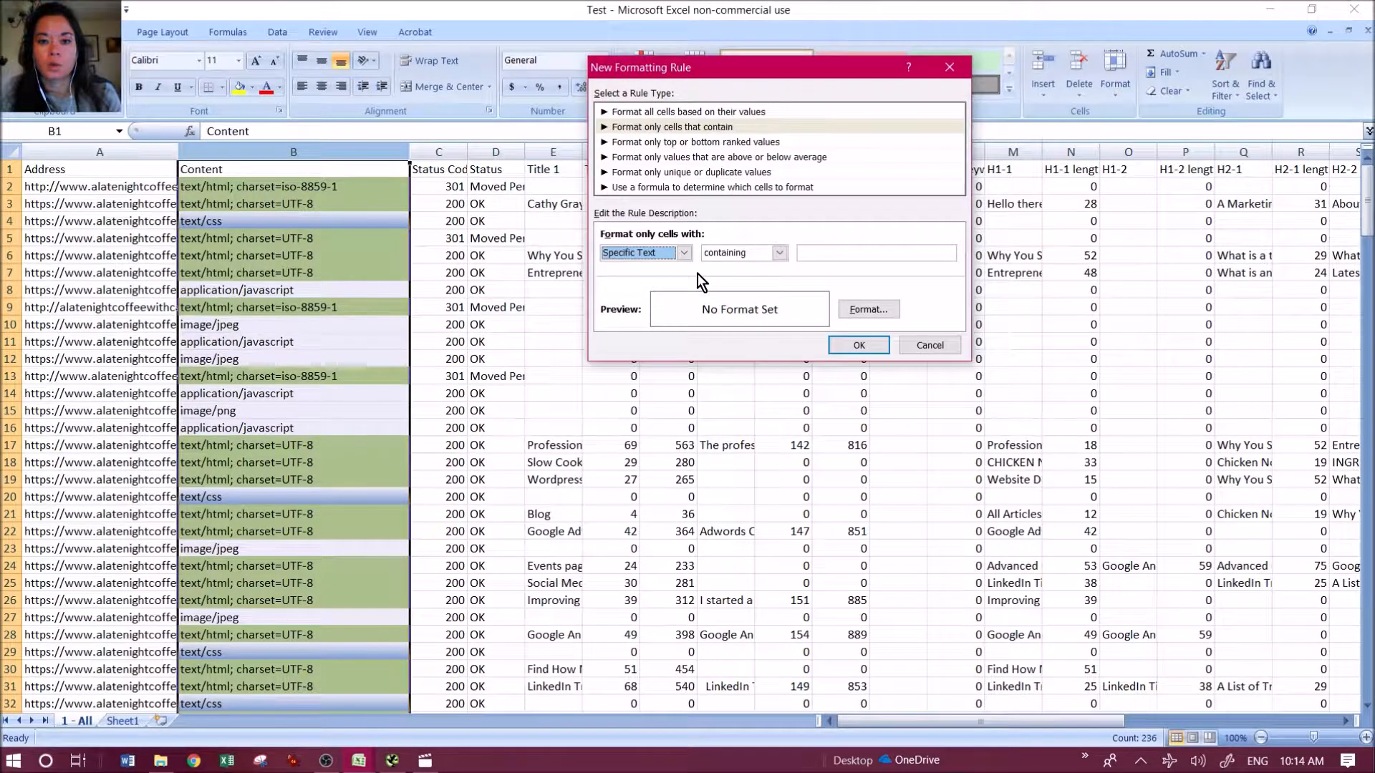
click(780, 253)
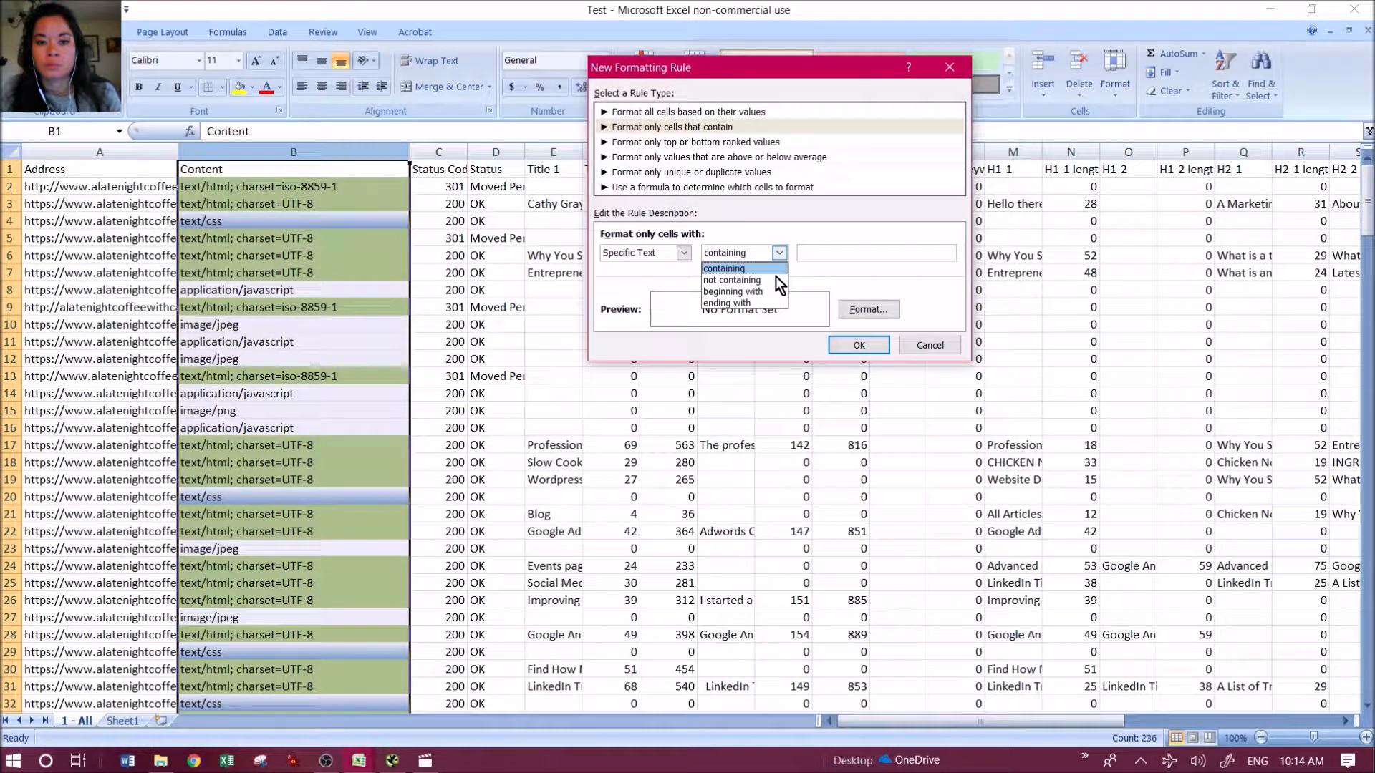
click(776, 274)
click(807, 255)
text(appl)
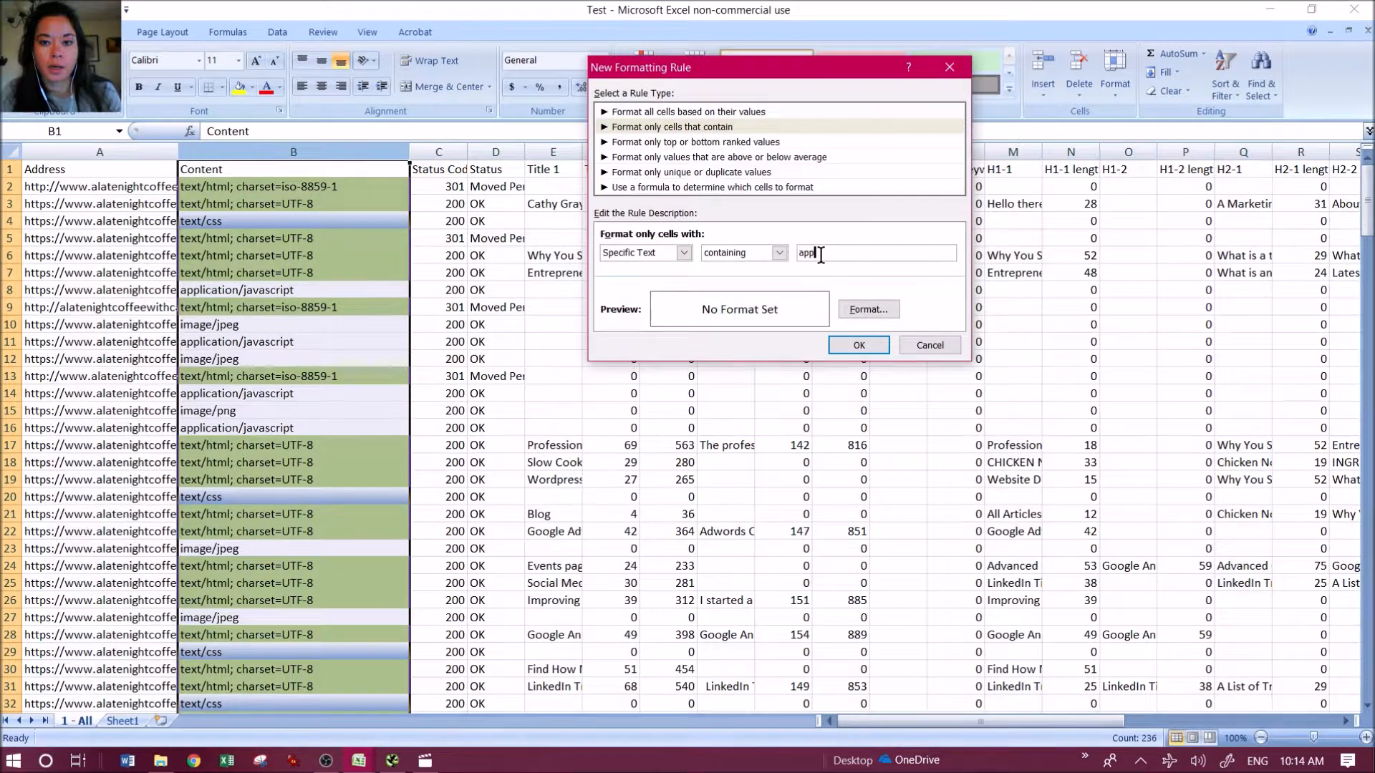
click(852, 345)
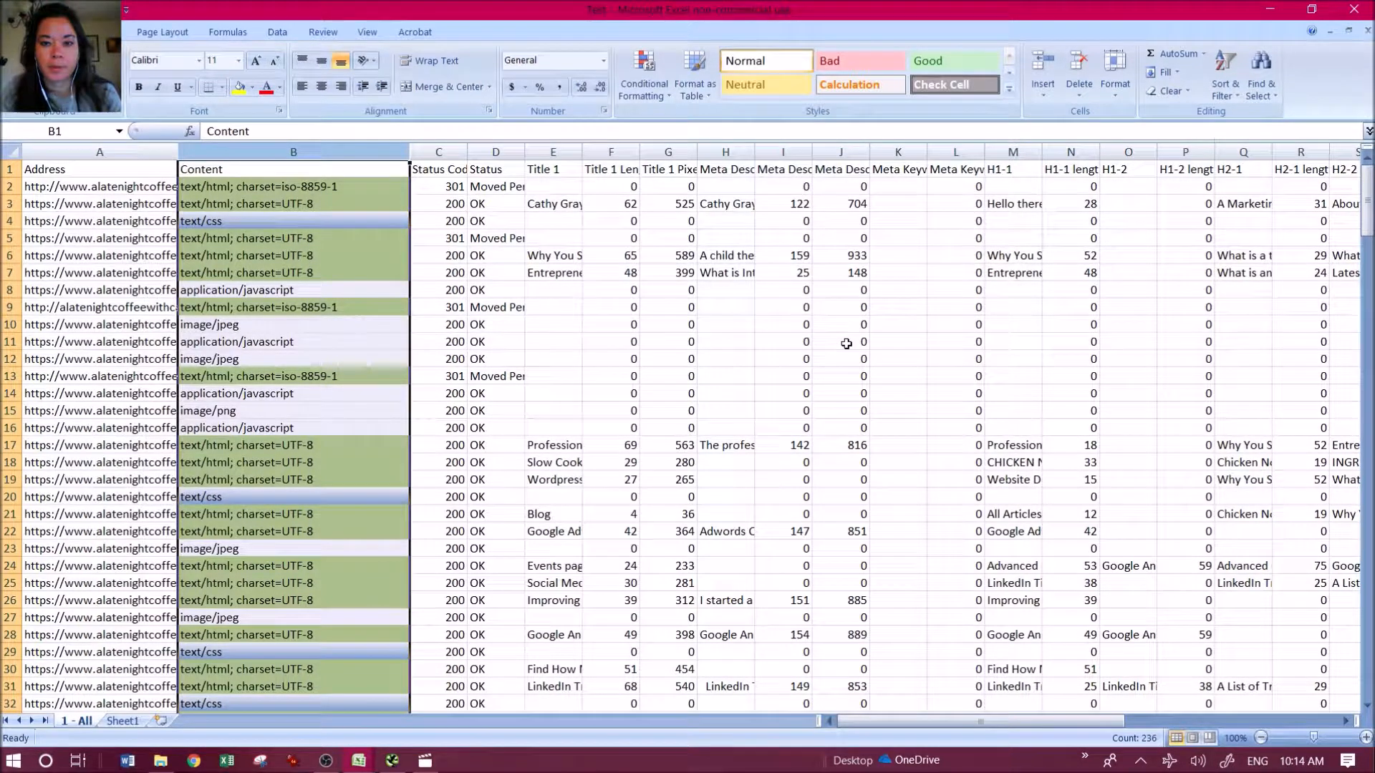
- Give the Content column's "app" conditional formatting rule a red fill and apply it
click(668, 93)
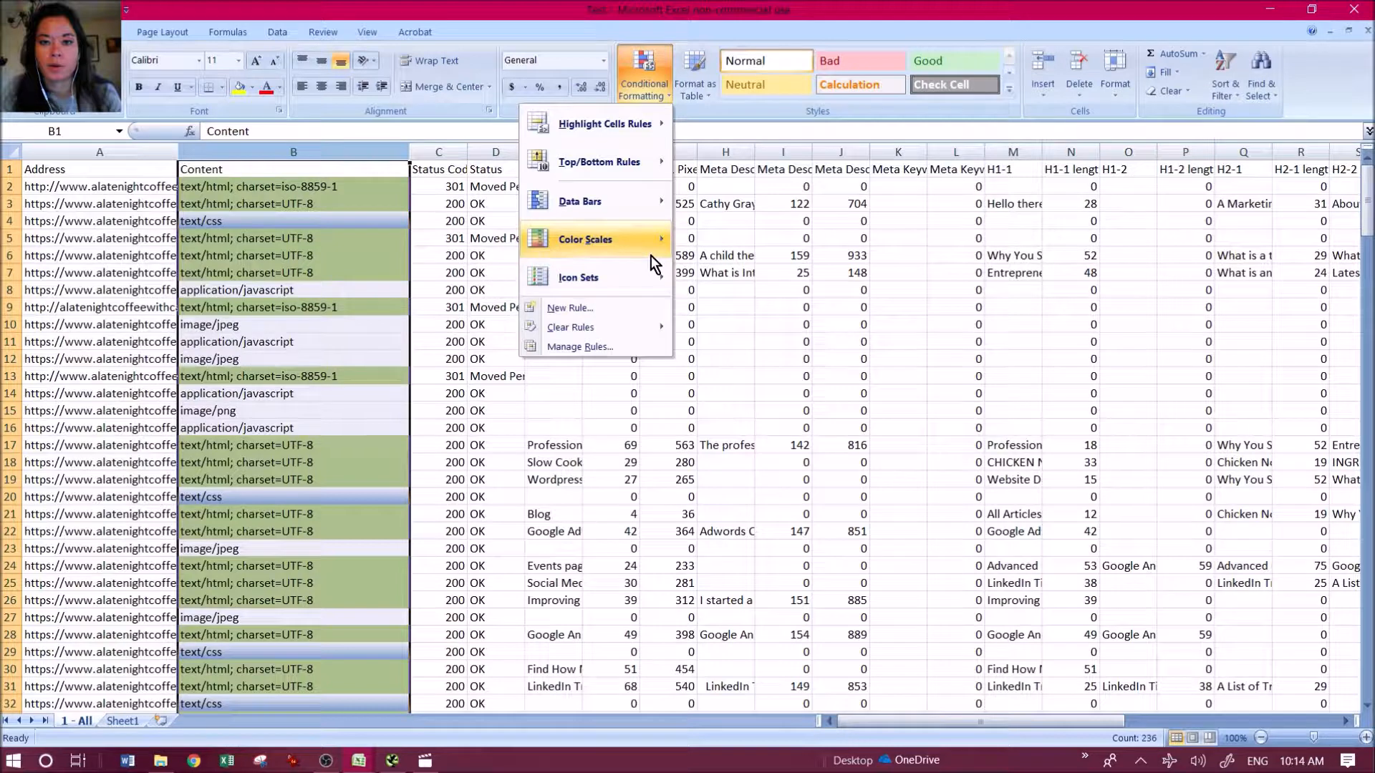
click(639, 346)
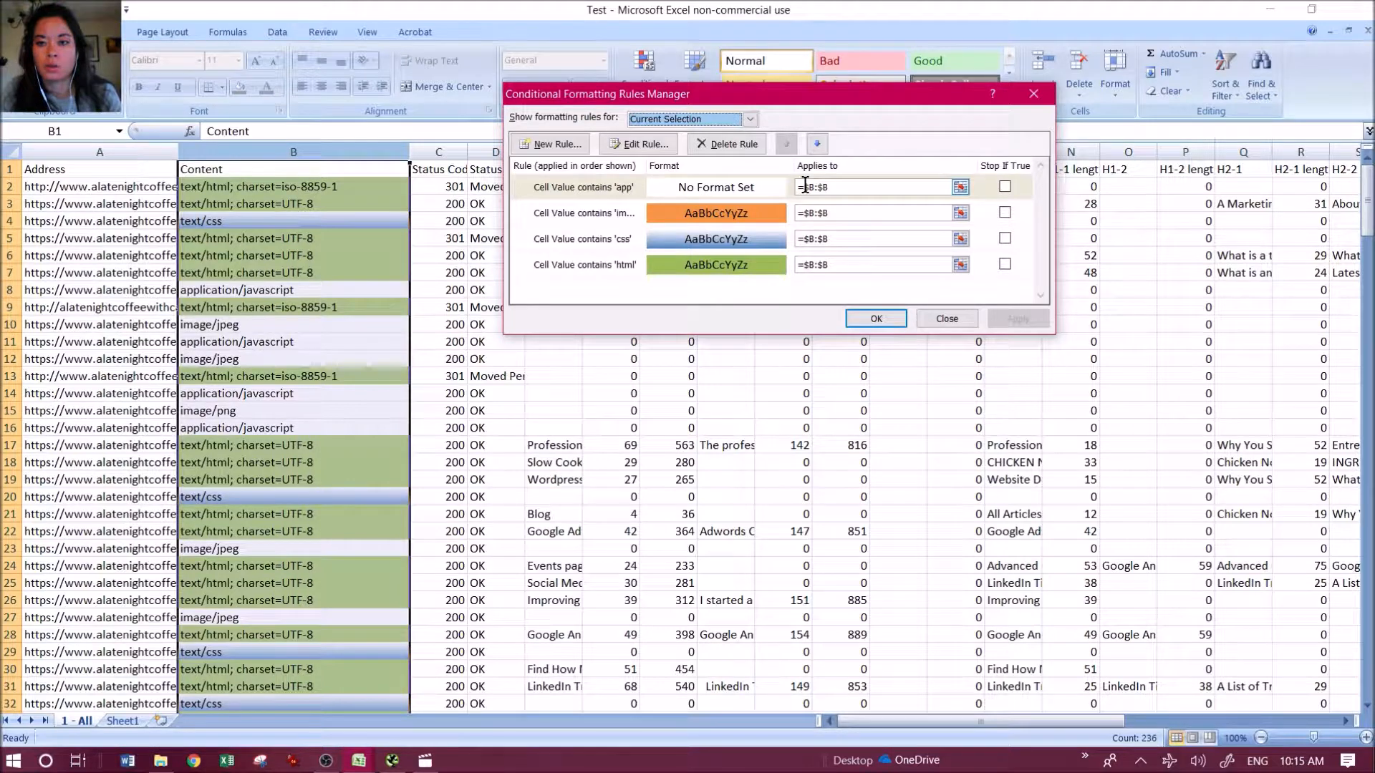
click(637, 143)
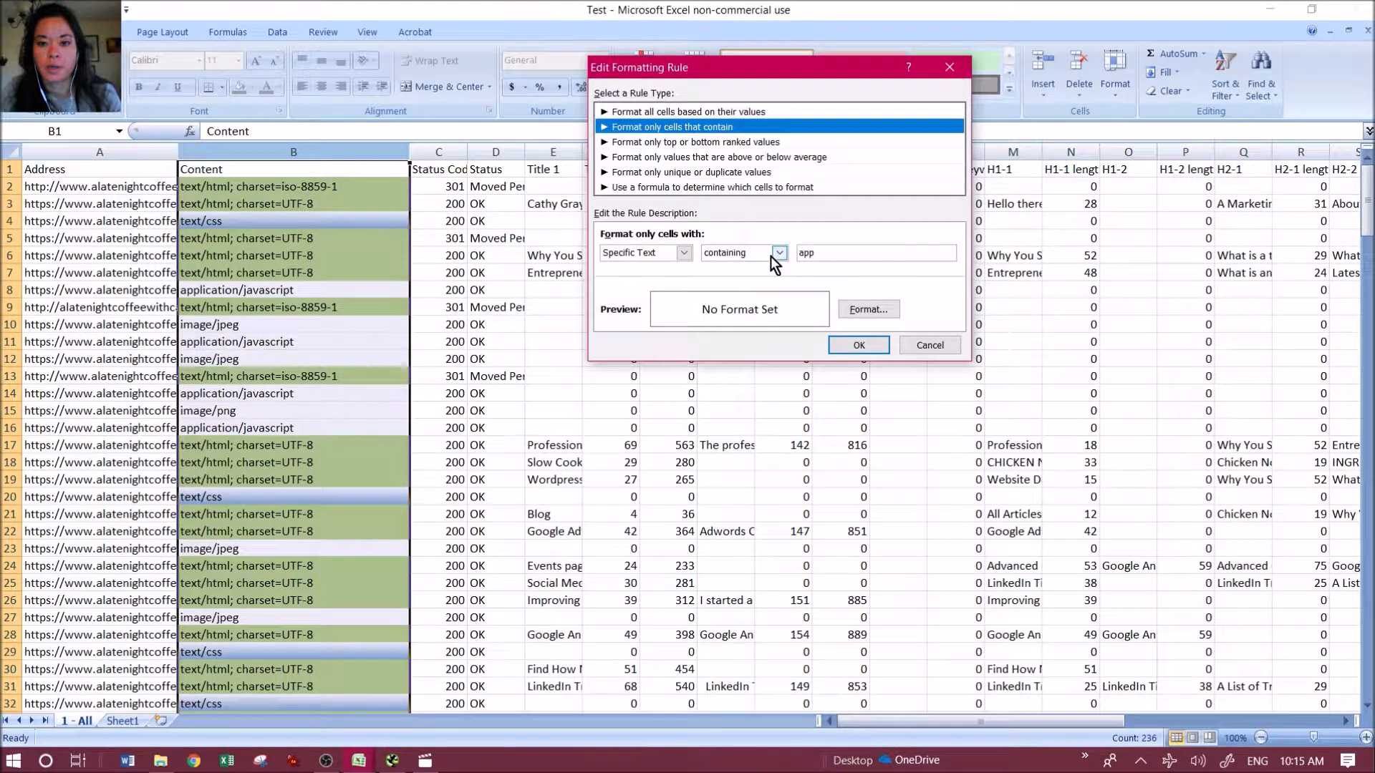
click(868, 309)
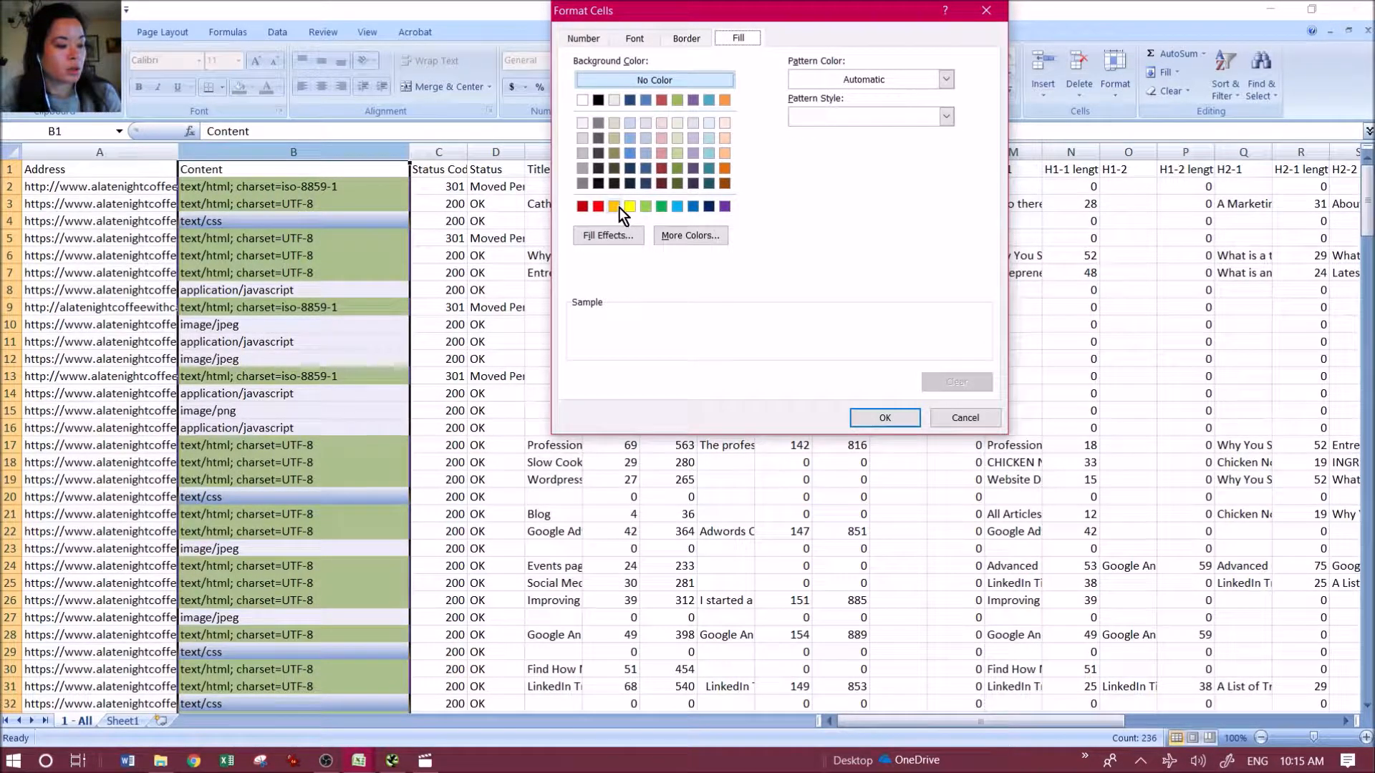
click(662, 101)
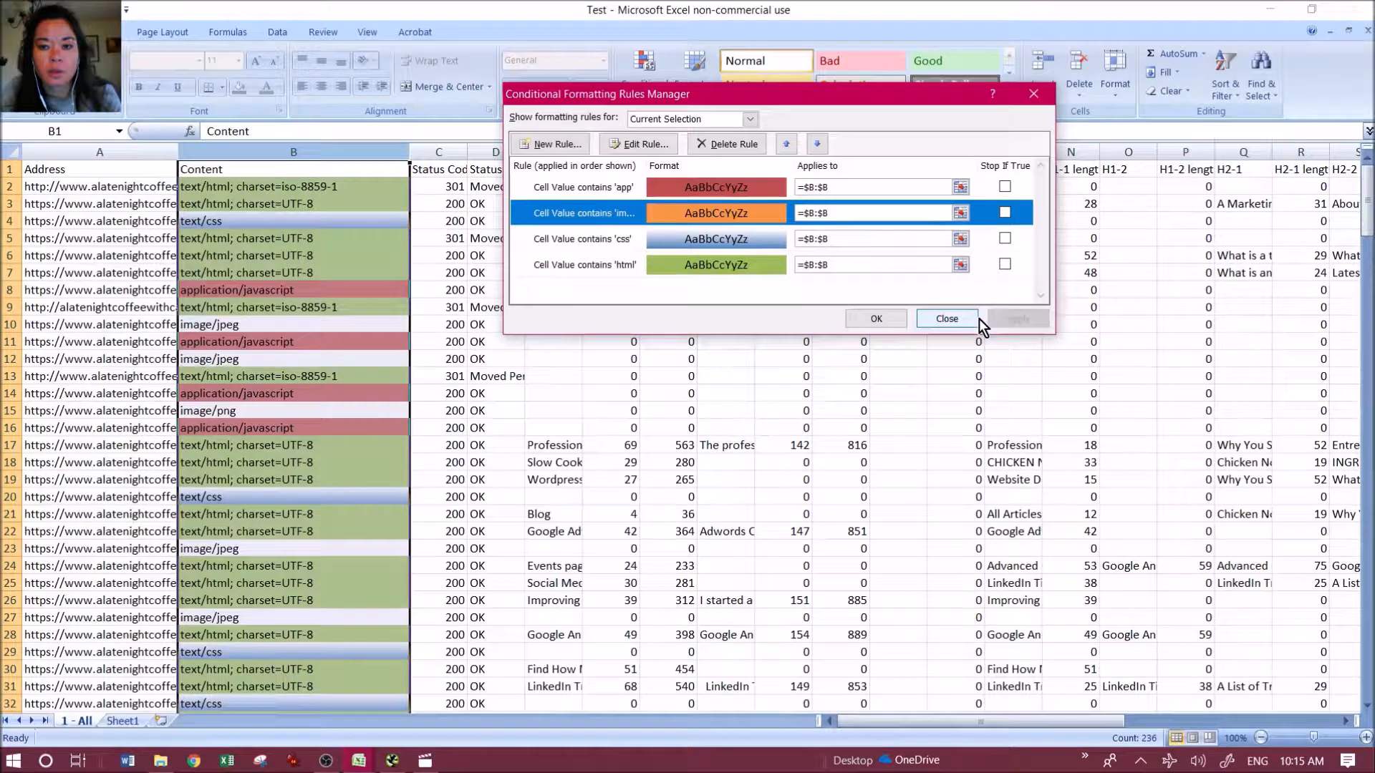
- Change the orange Content column rule's text to "image" and apply the updated rules
double_click(600, 216)
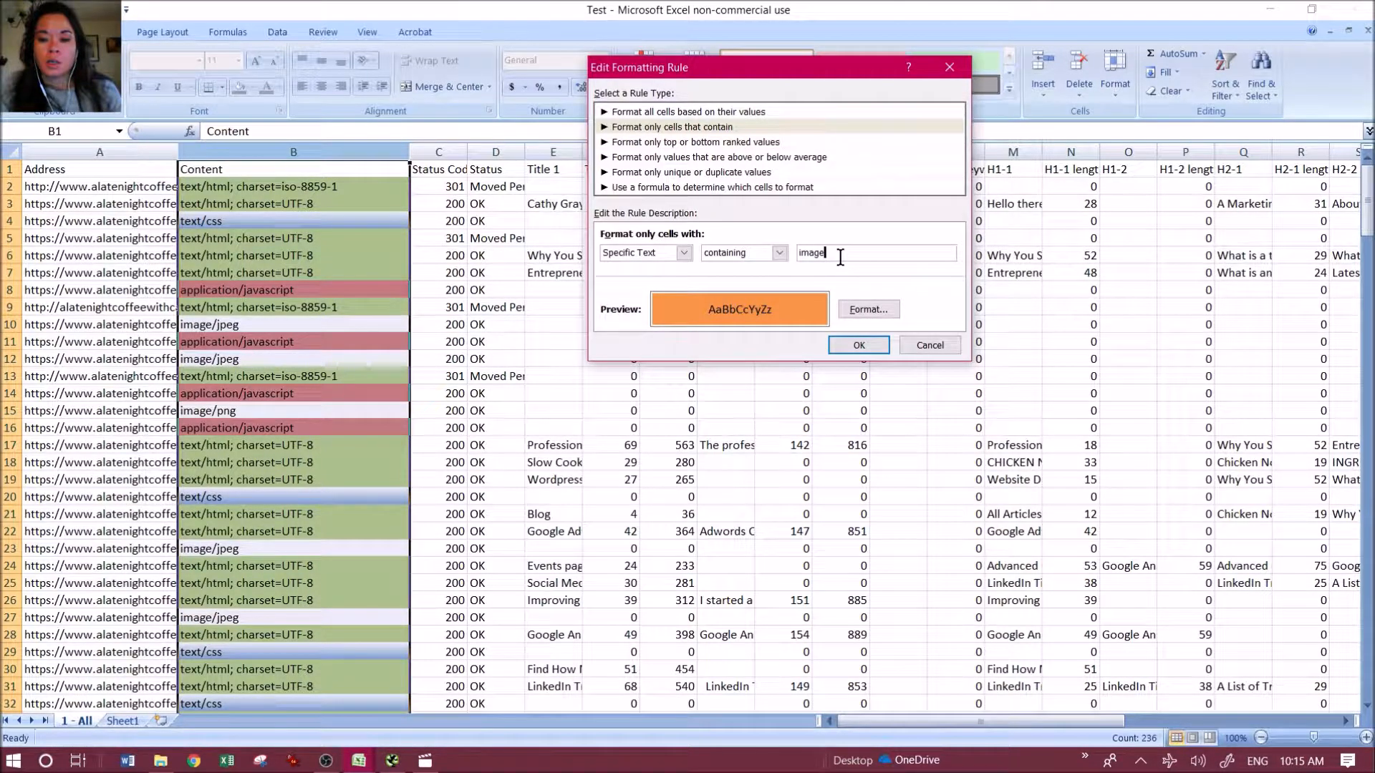
key(Return)
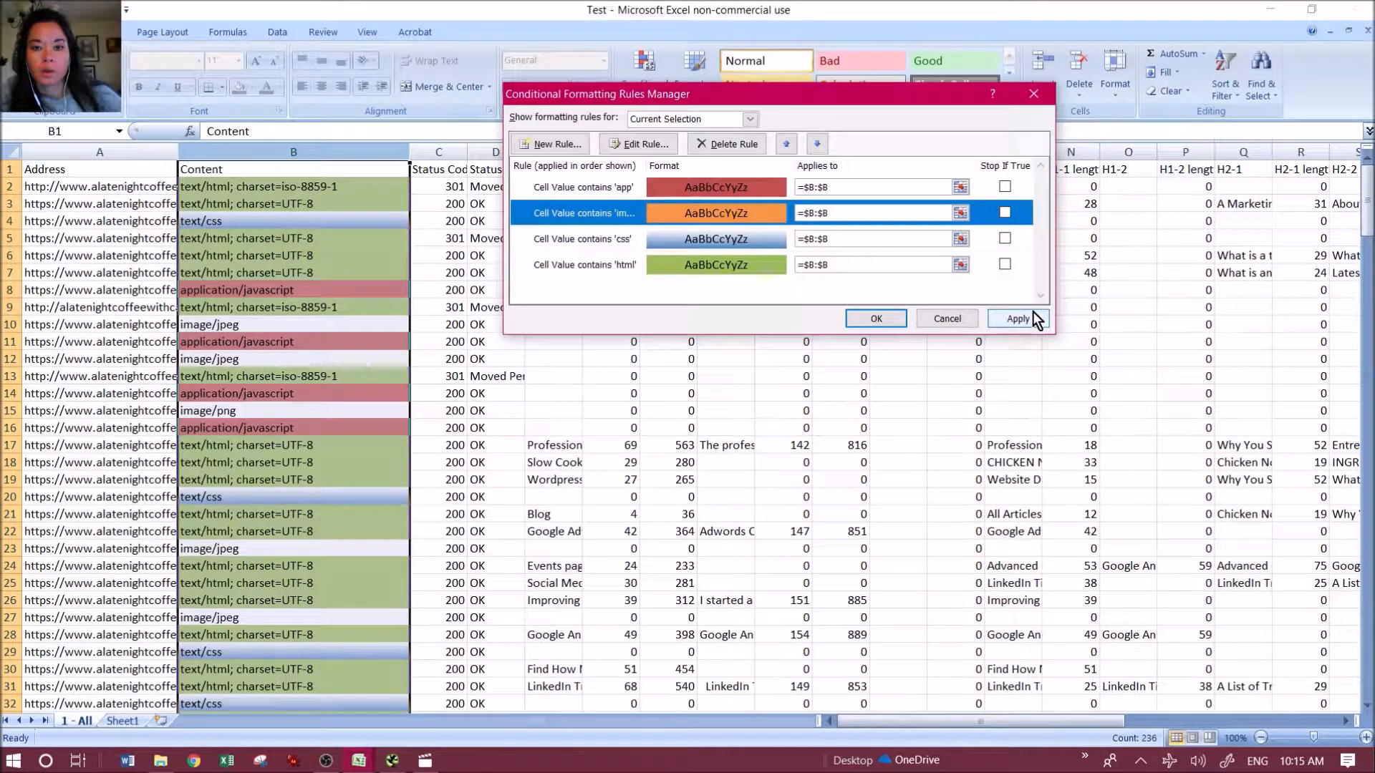
click(1018, 318)
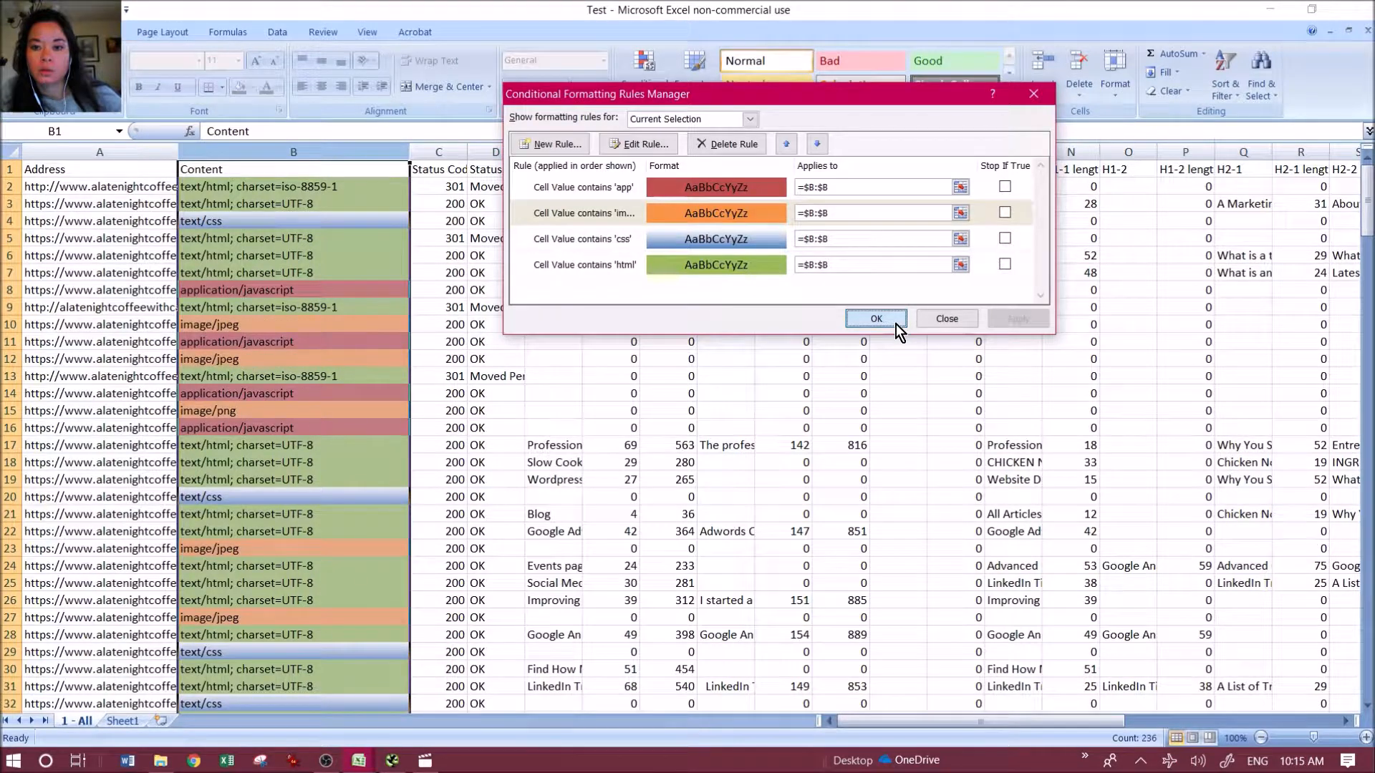
click(877, 318)
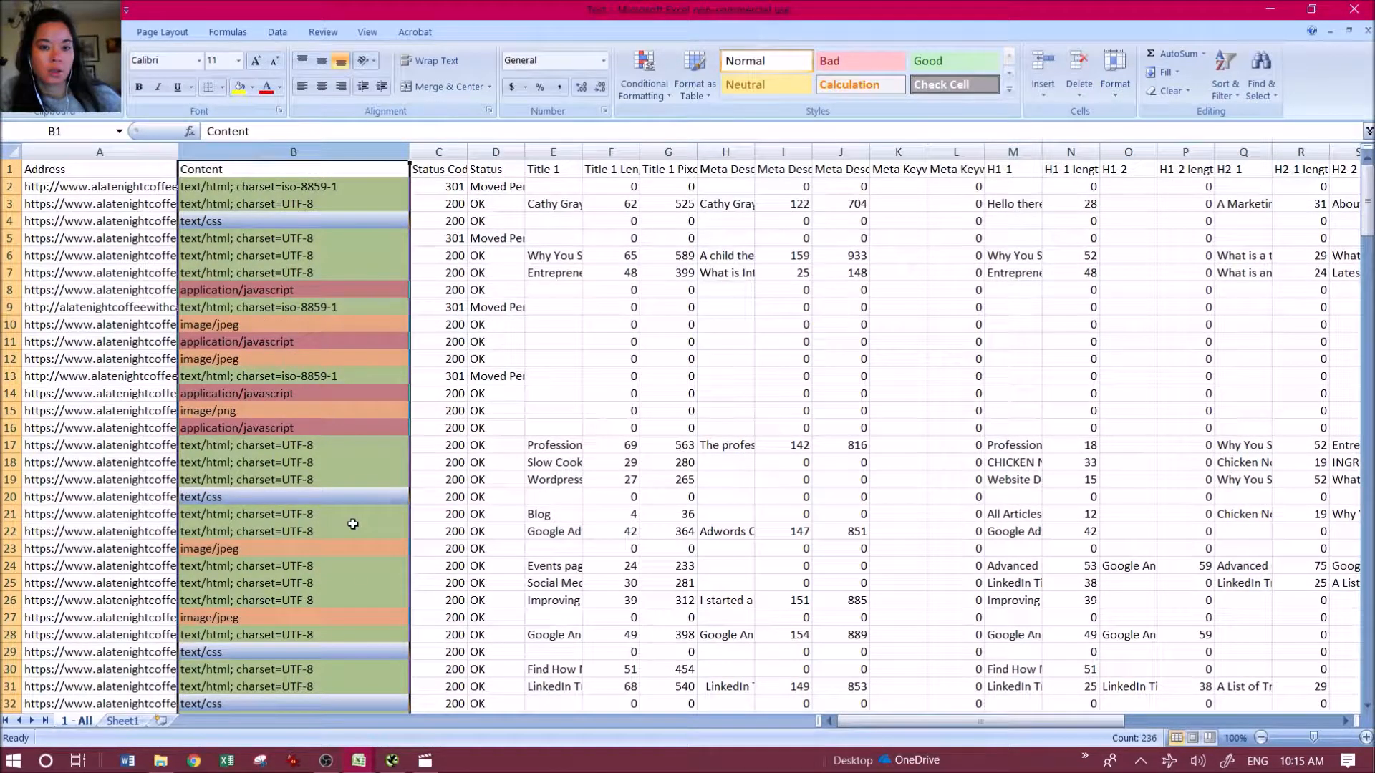
- Create a Status Code column rule that gives cells with specific text containing "200" a green fill
click(440, 152)
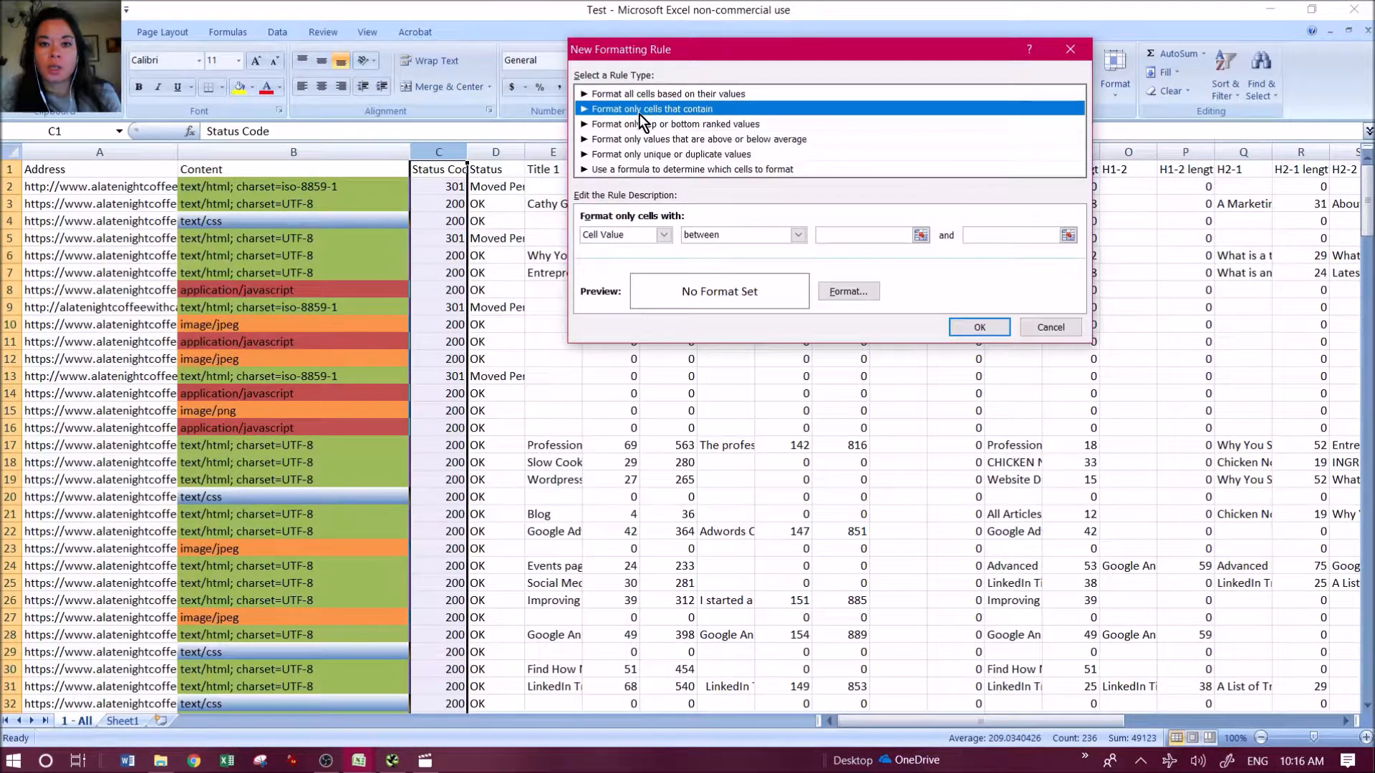
click(664, 235)
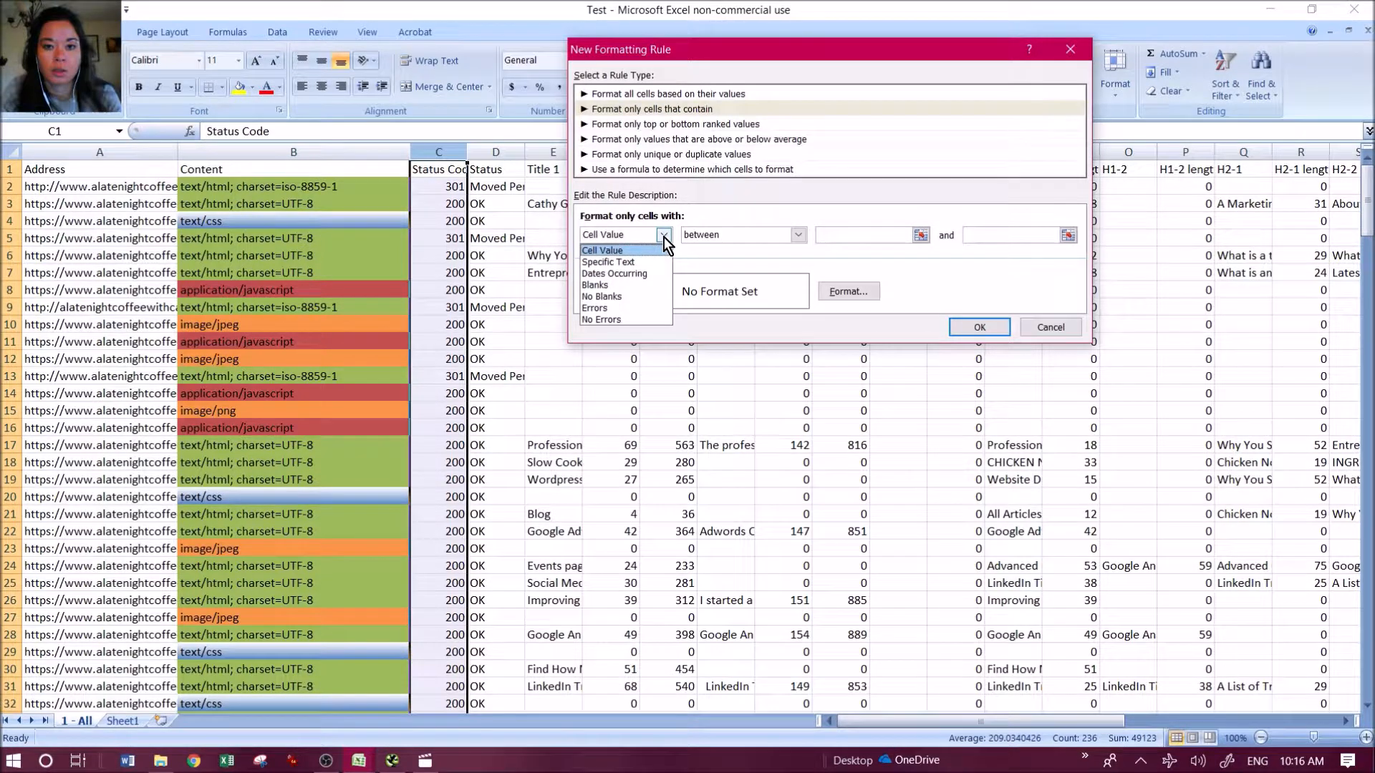
click(660, 251)
click(705, 238)
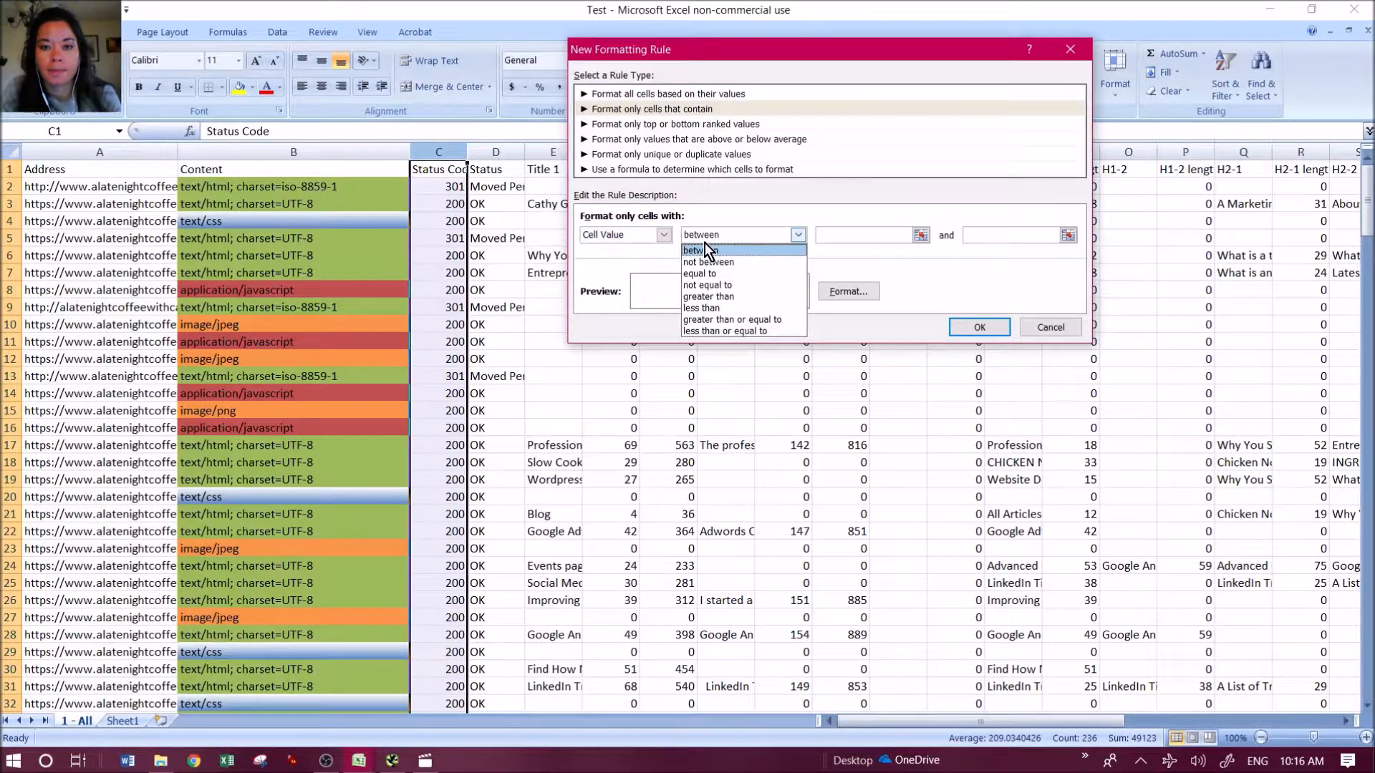
click(704, 248)
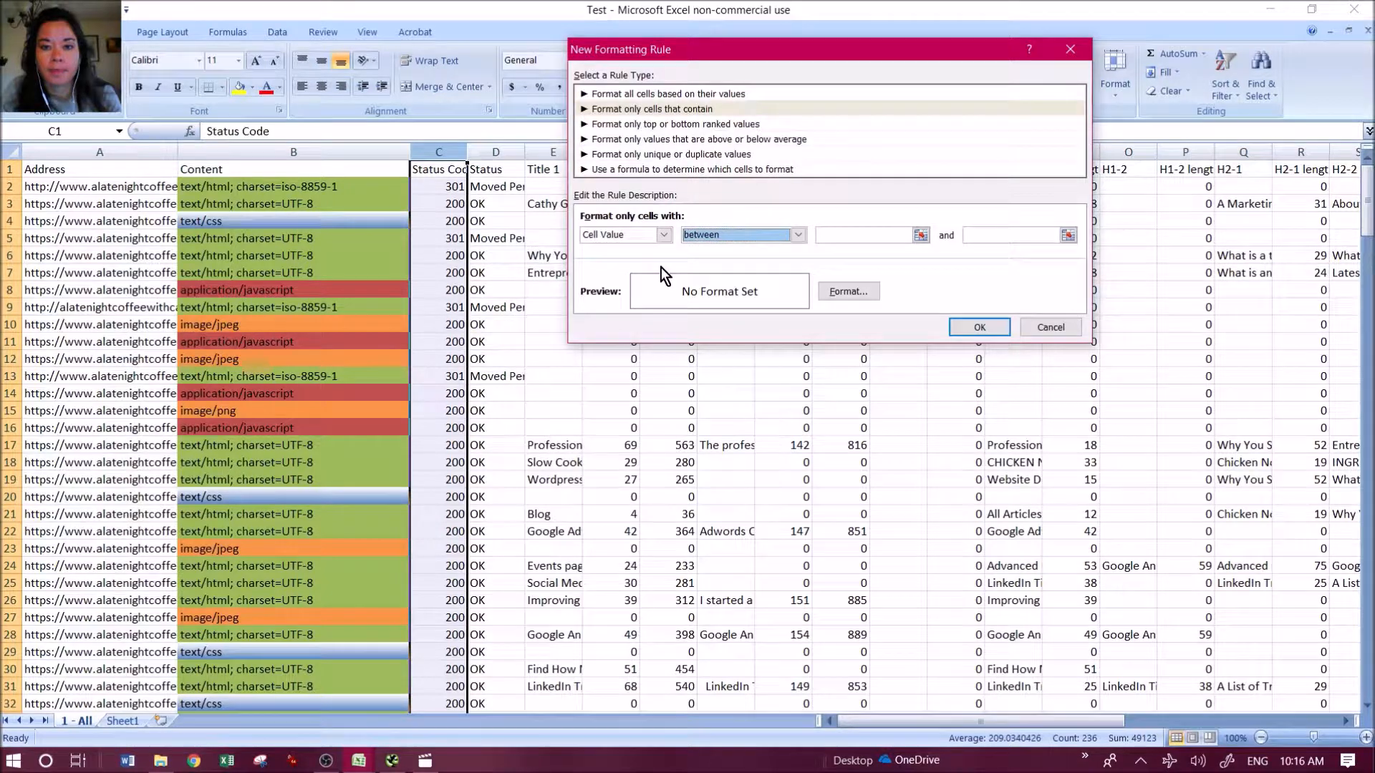
click(849, 291)
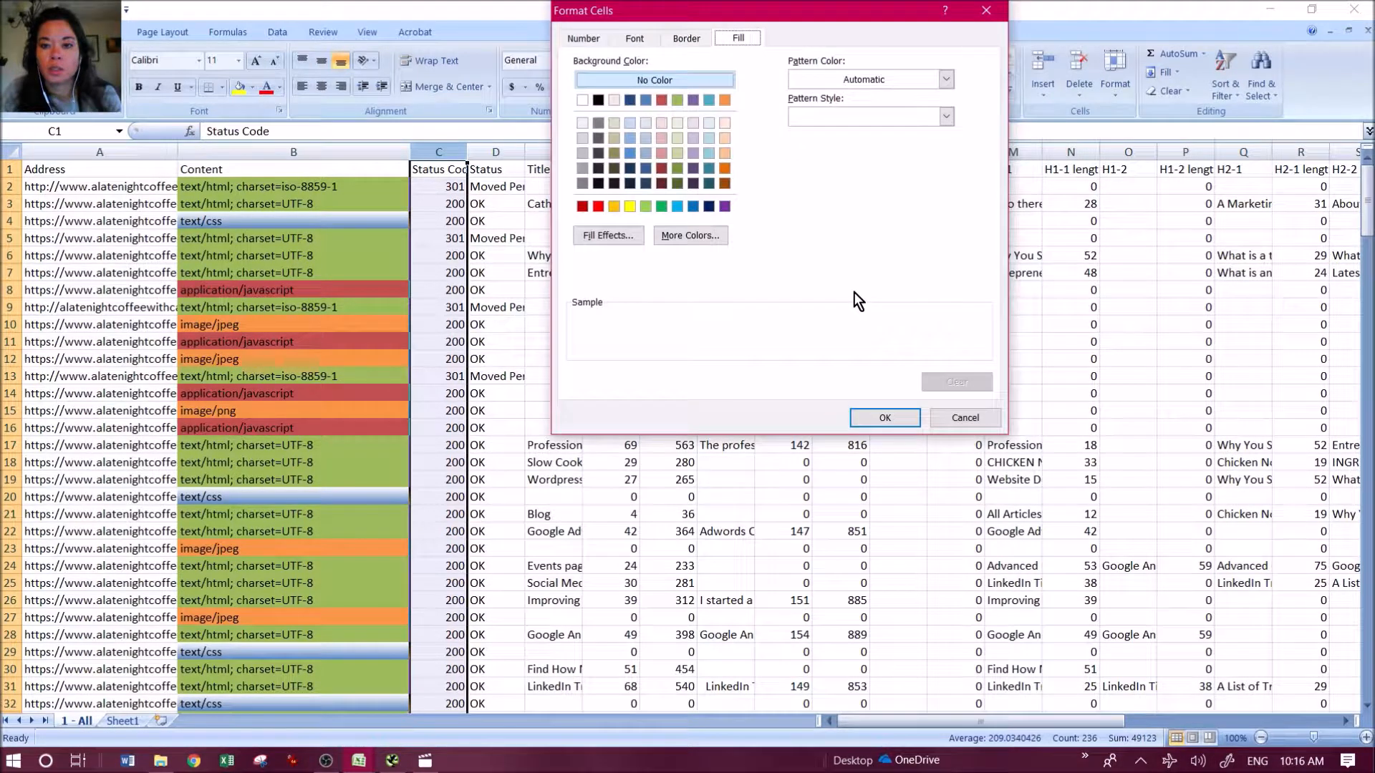
click(677, 99)
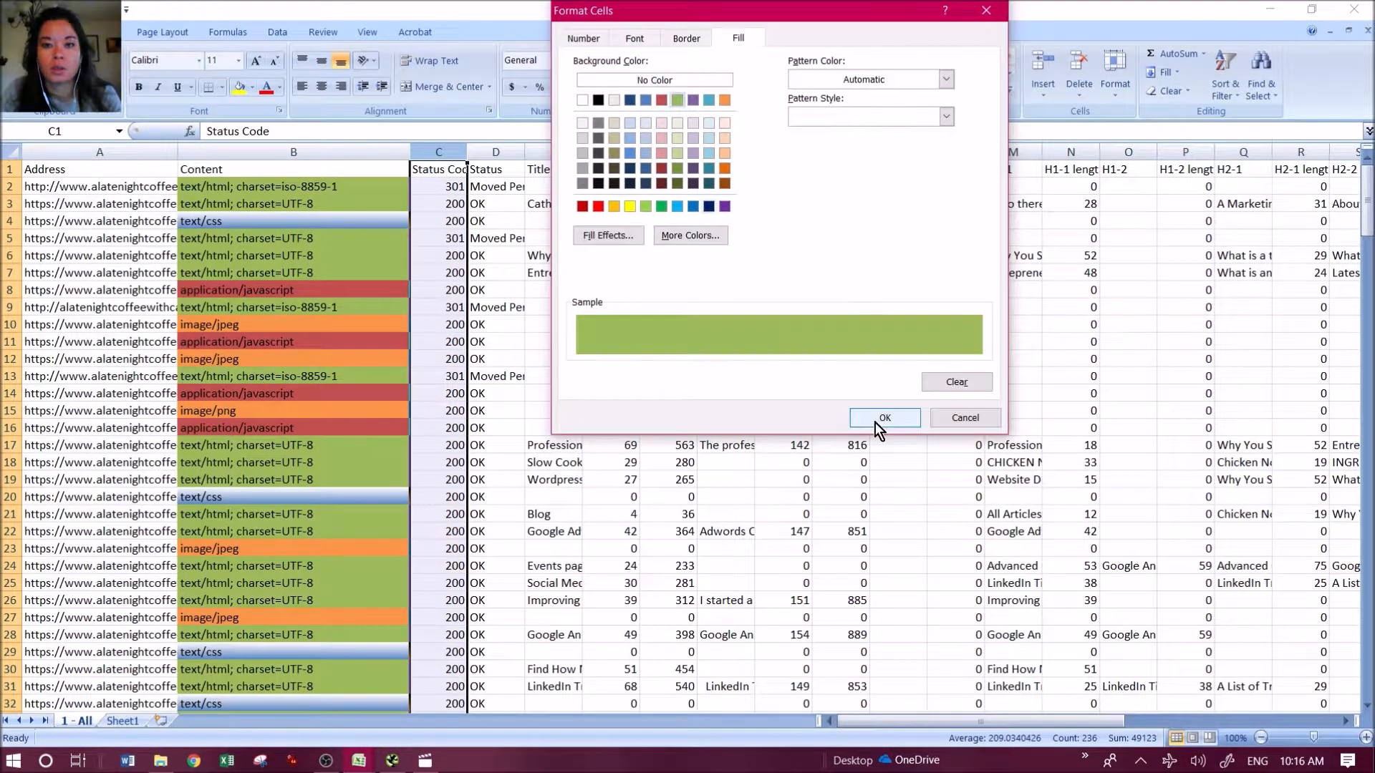
click(875, 422)
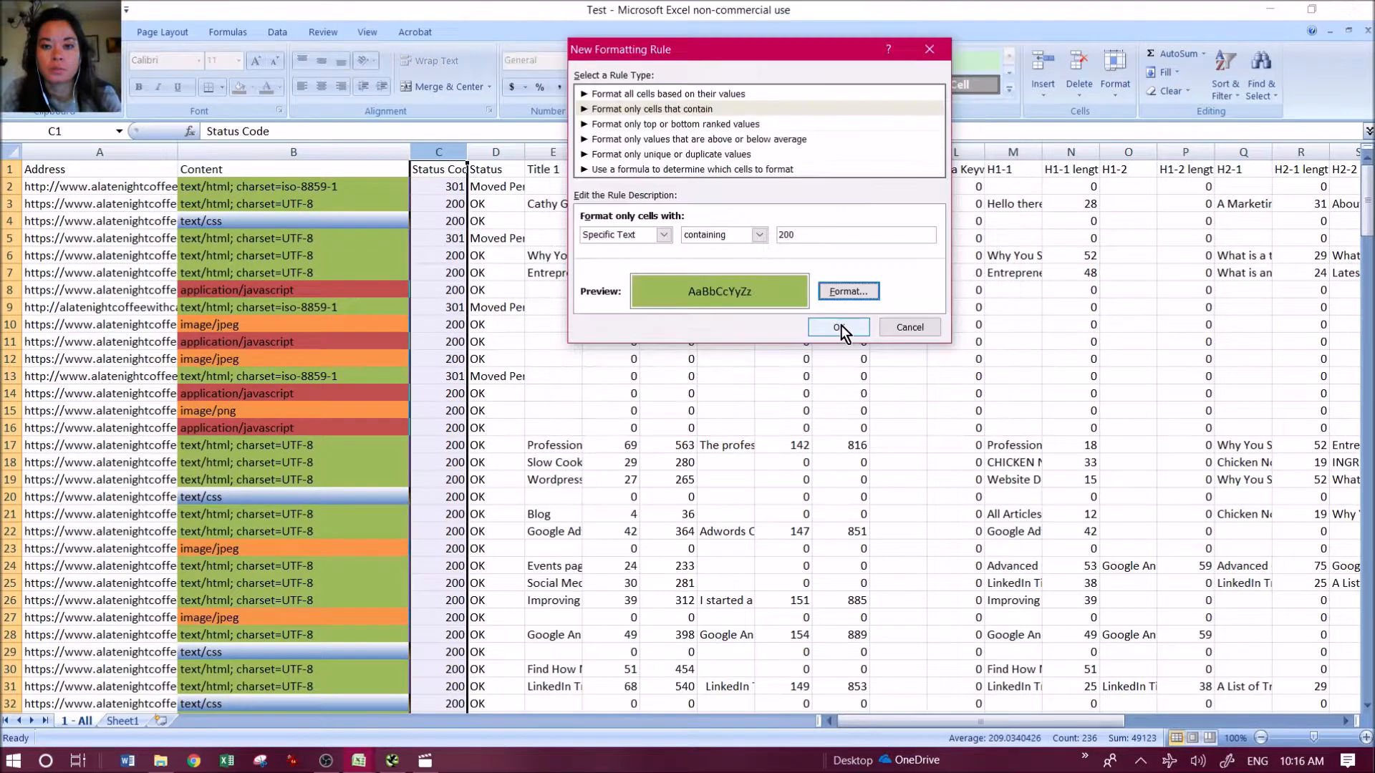
click(839, 327)
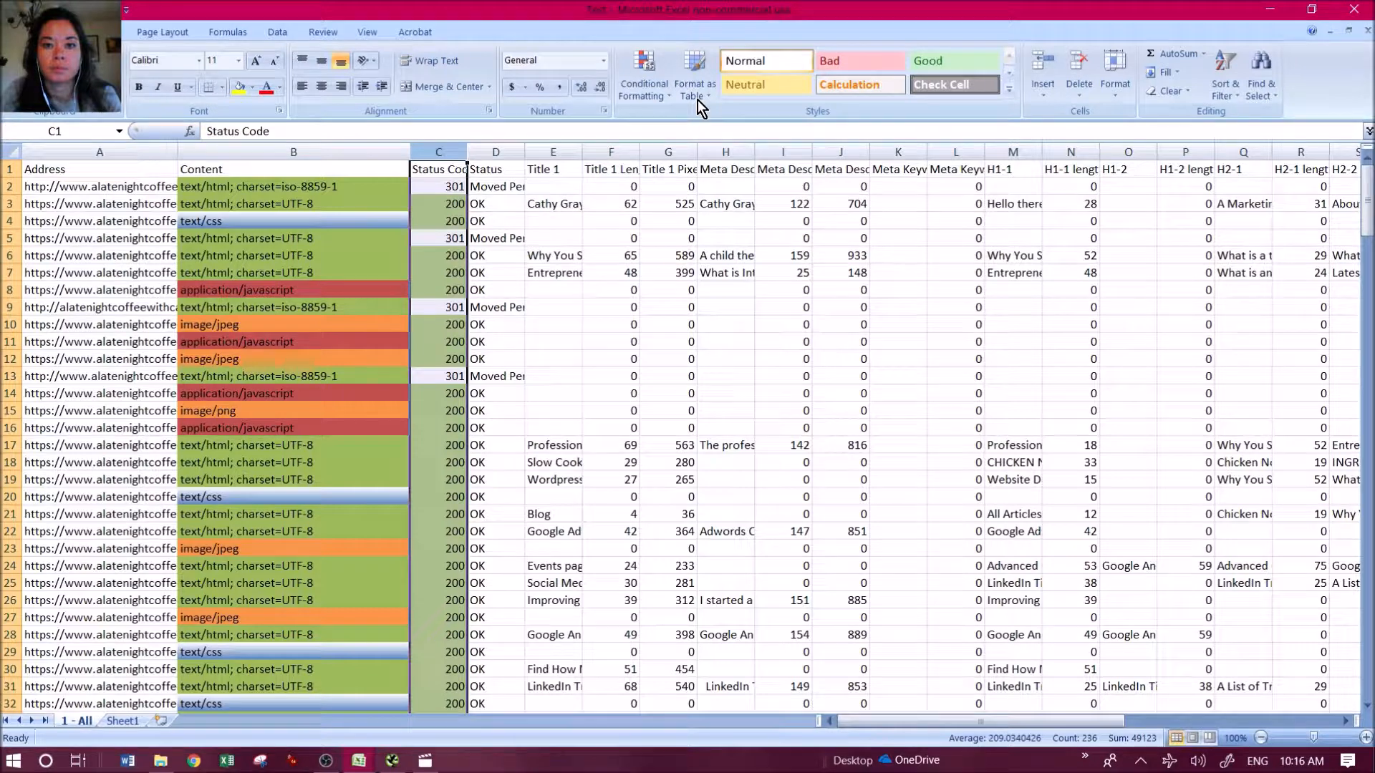
- Create a Status Code column rule that gives cells with specific text containing "301" an orange fill
click(644, 216)
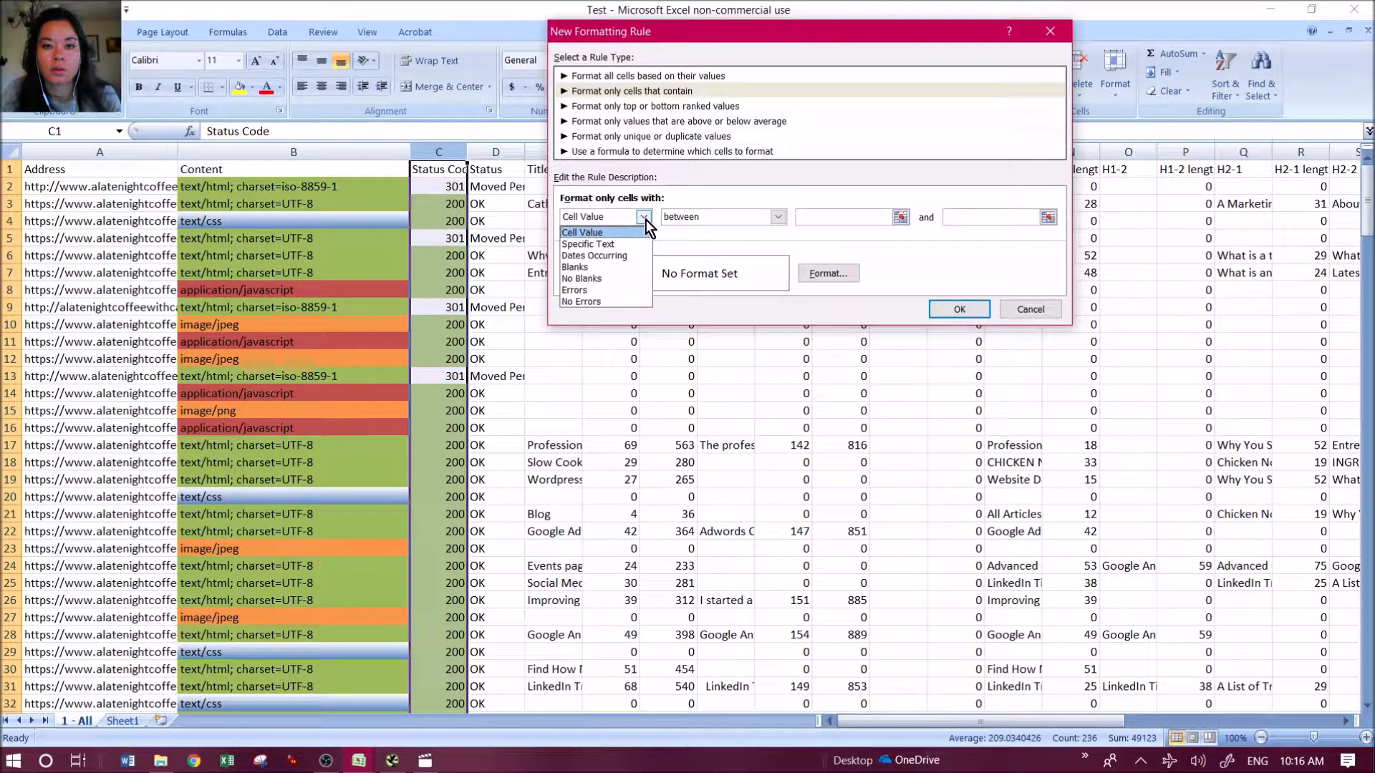
click(588, 244)
click(778, 219)
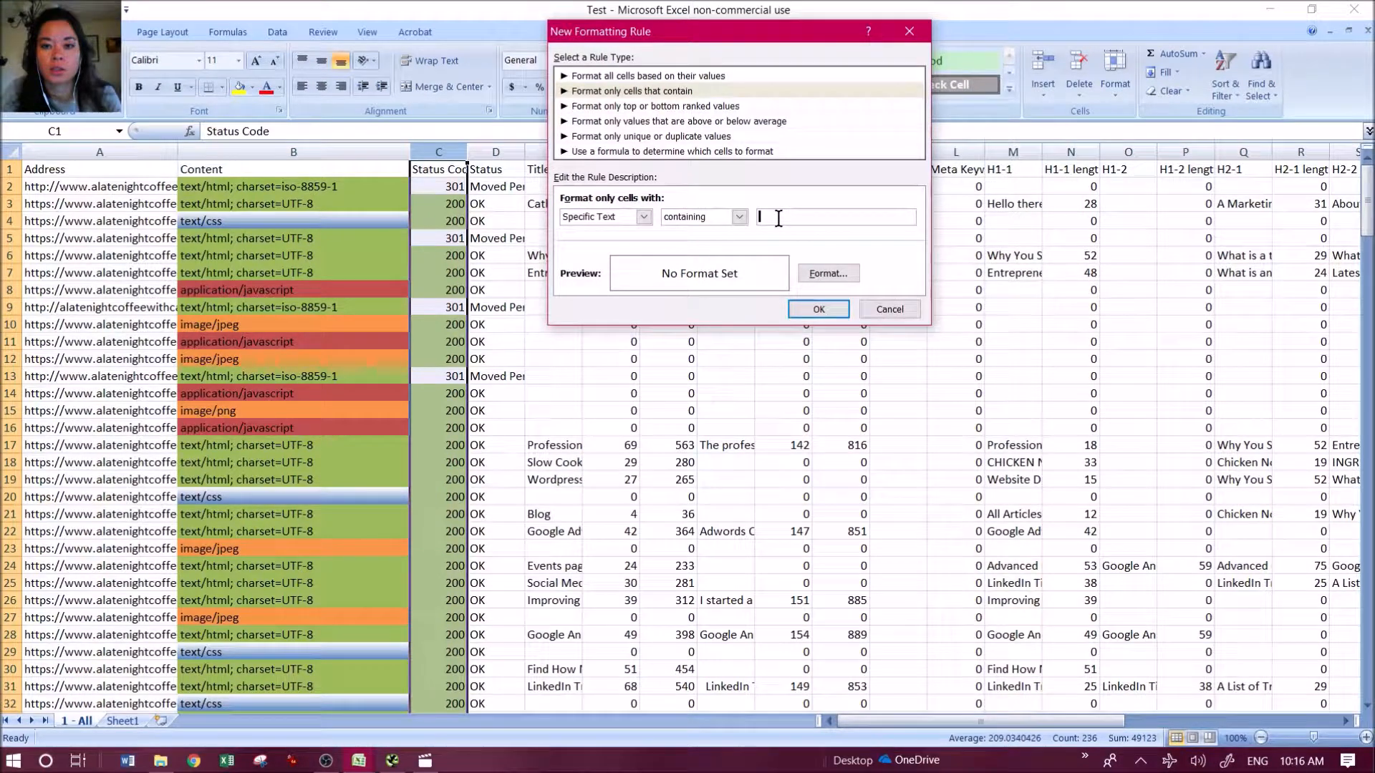
text(301)
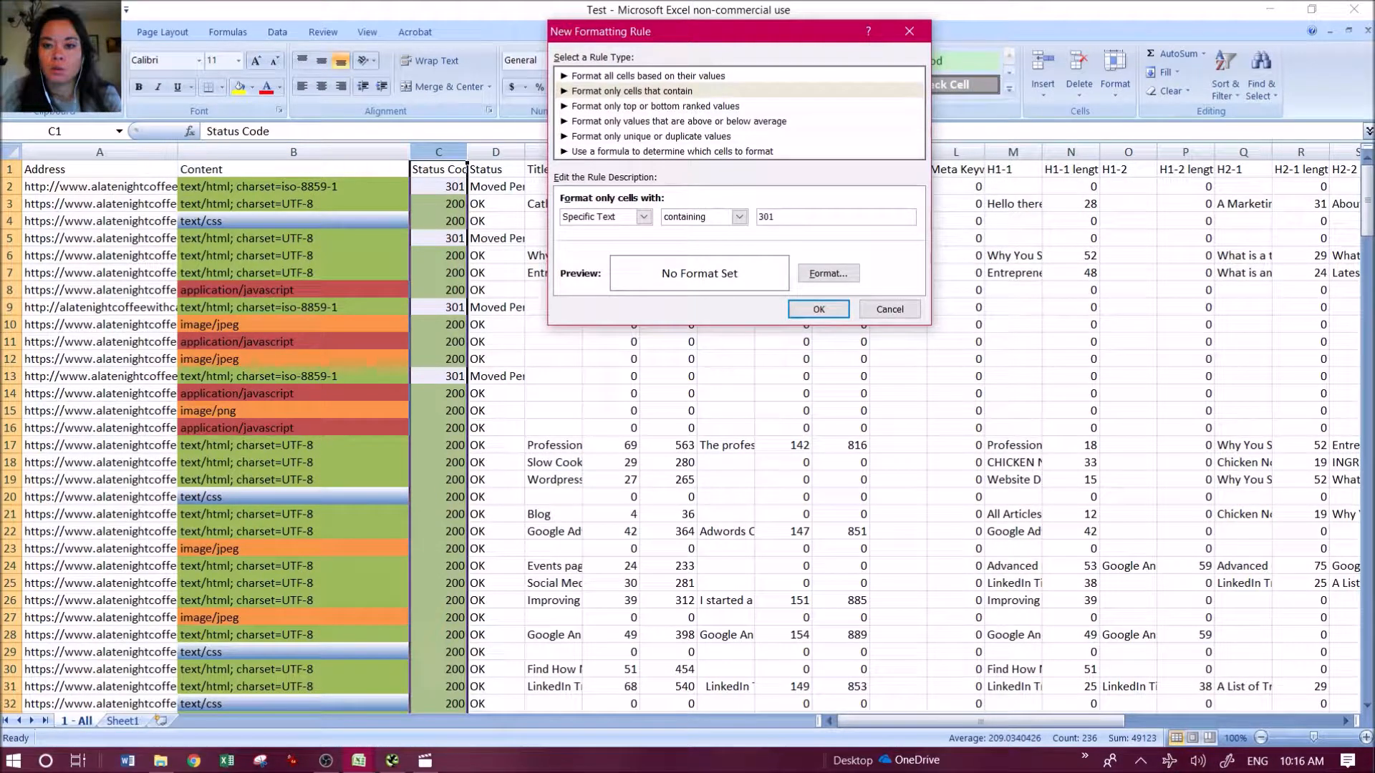
click(817, 273)
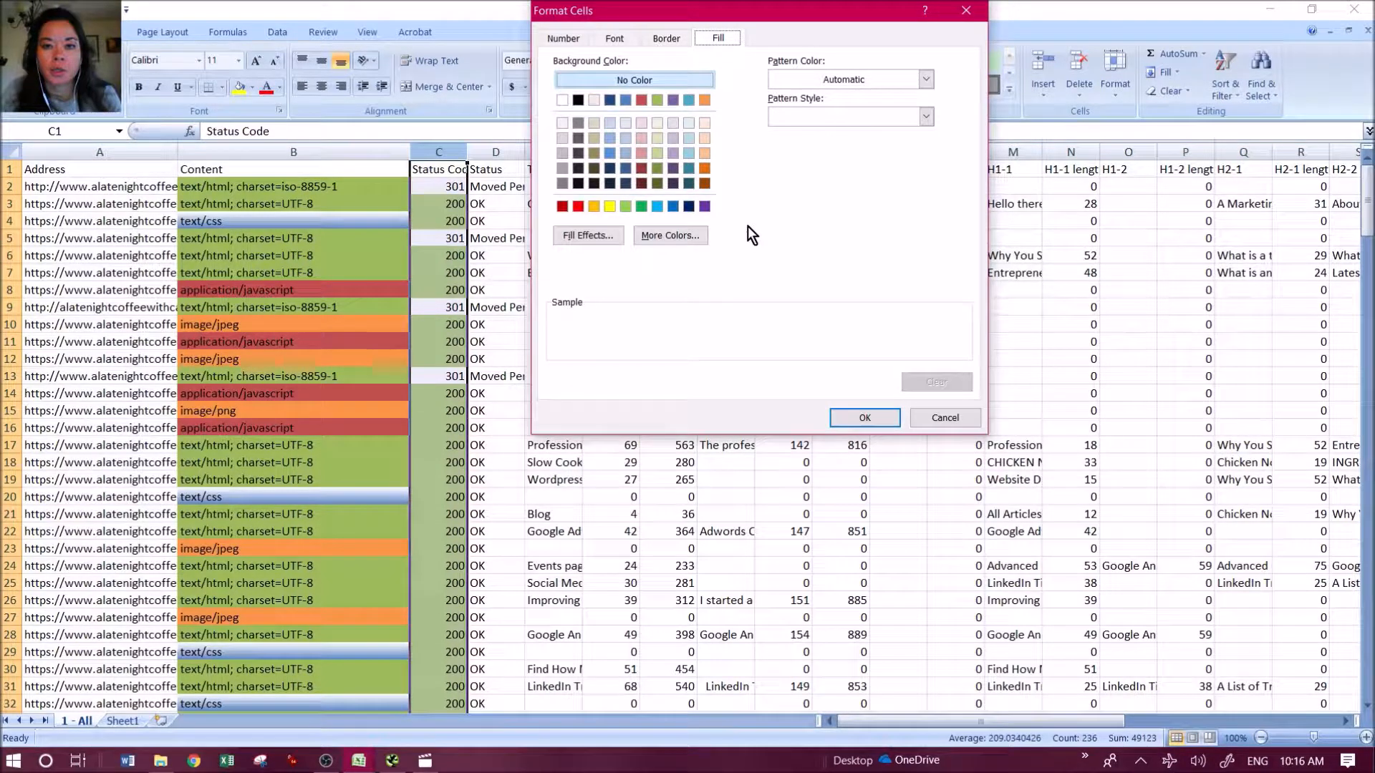
click(705, 99)
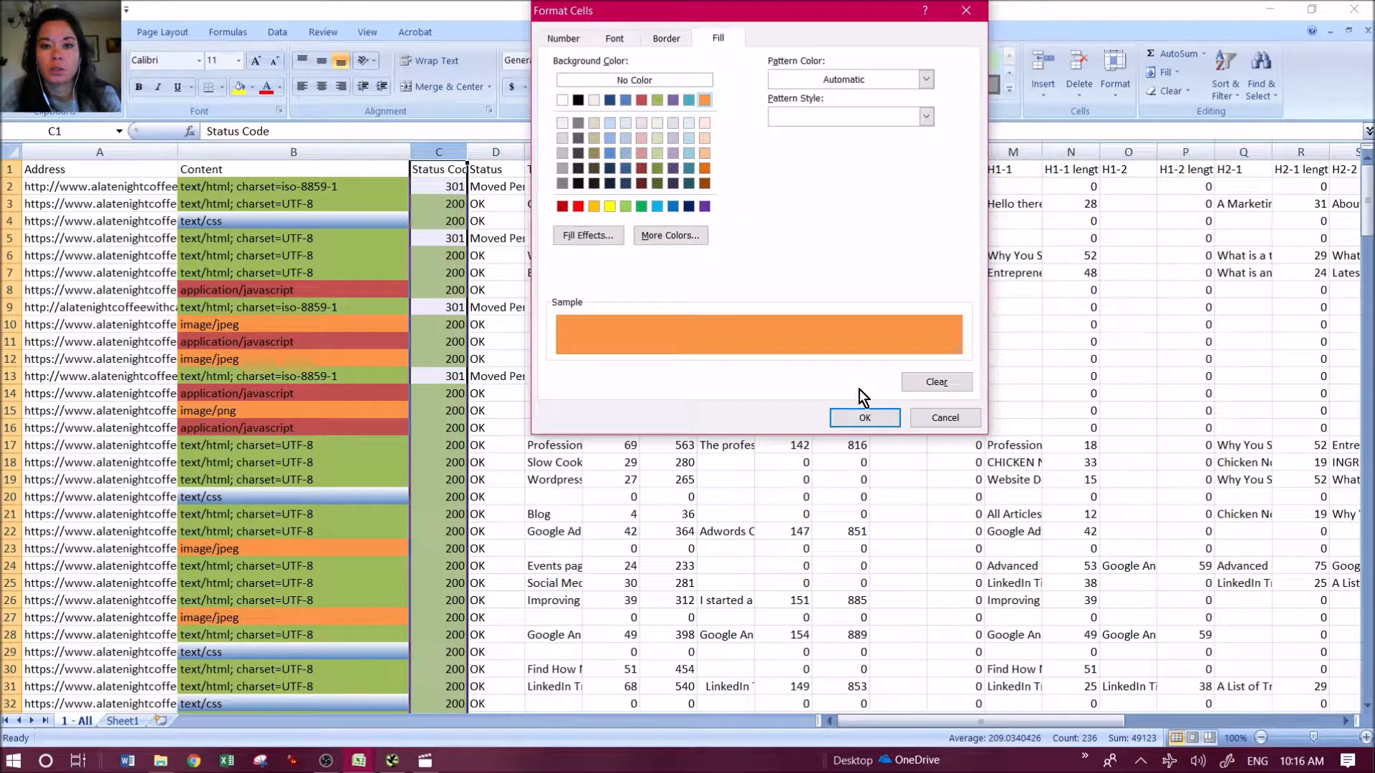
click(610, 206)
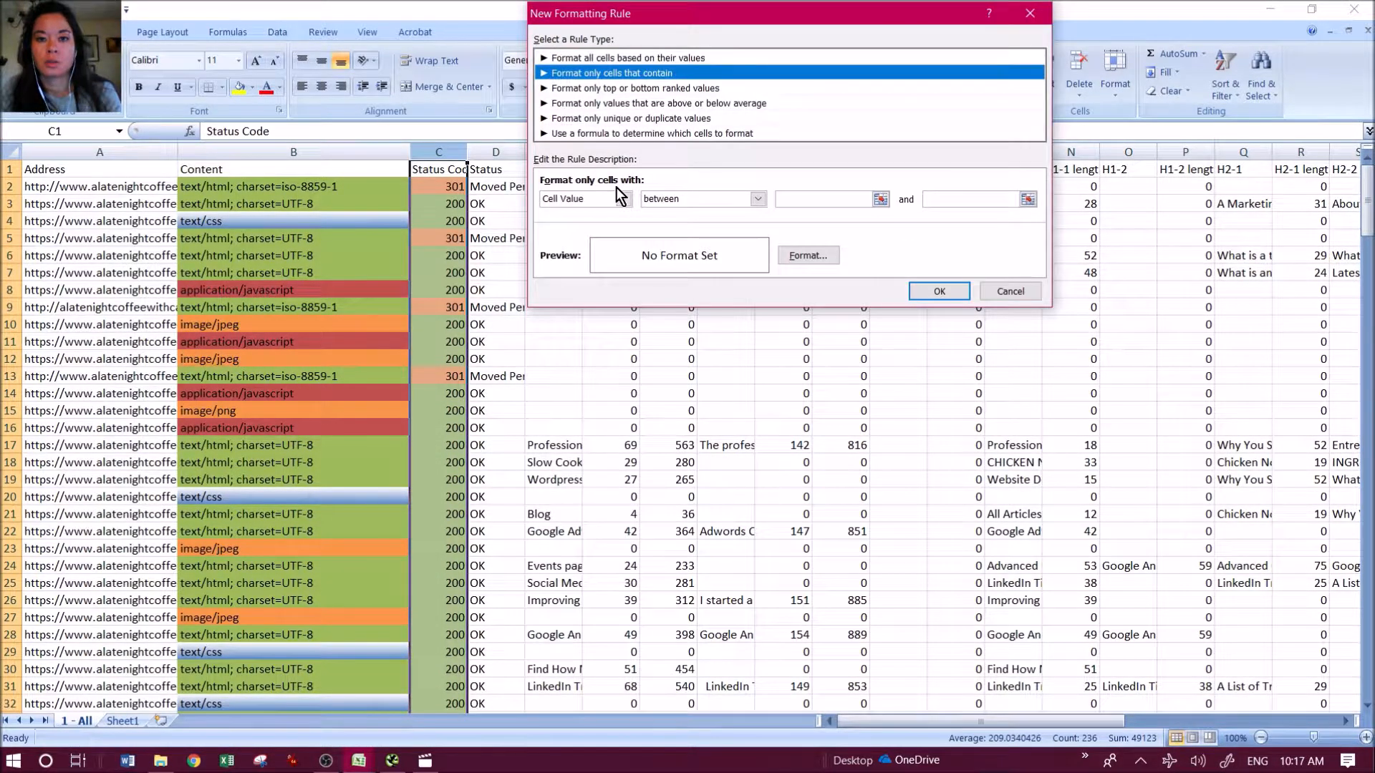
- Create a Status Code column rule that gives cells with specific text containing "404" a red fill
click(616, 189)
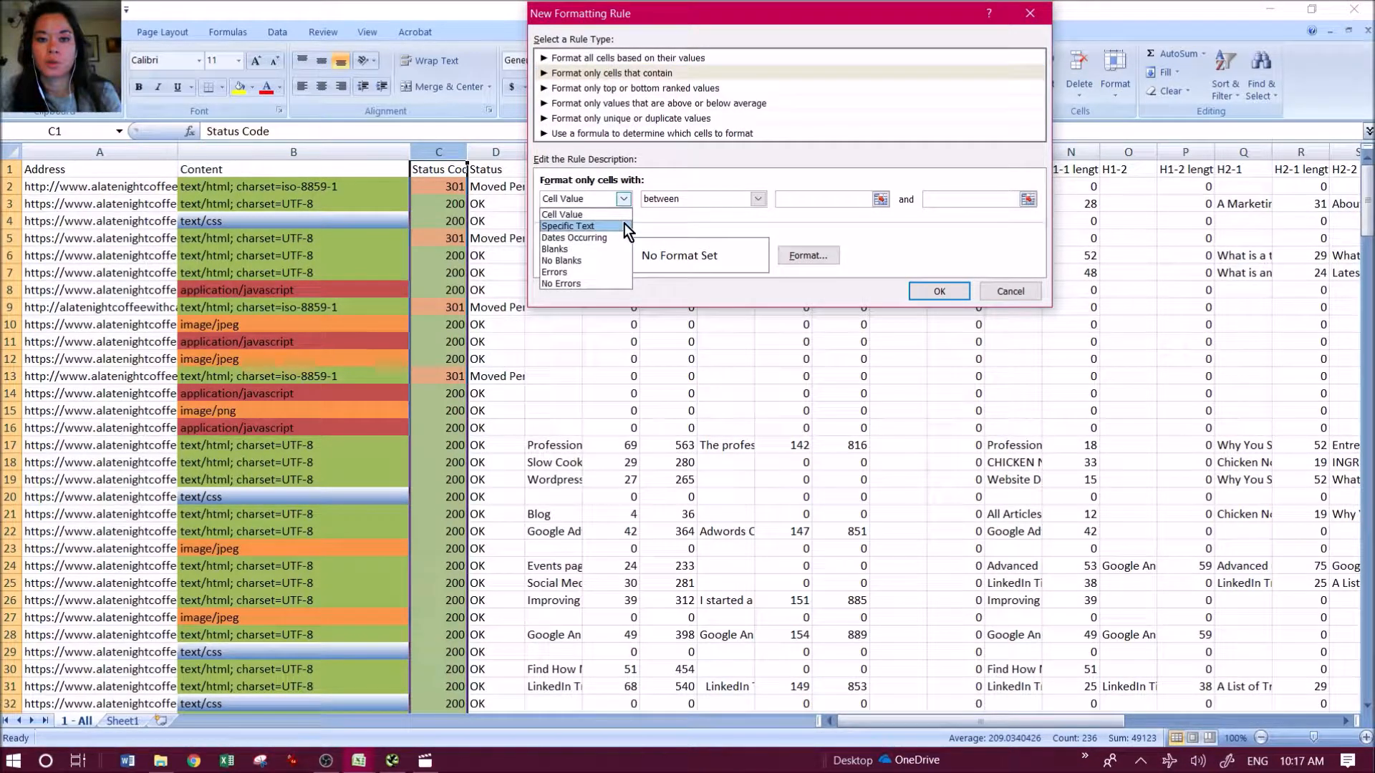
click(625, 222)
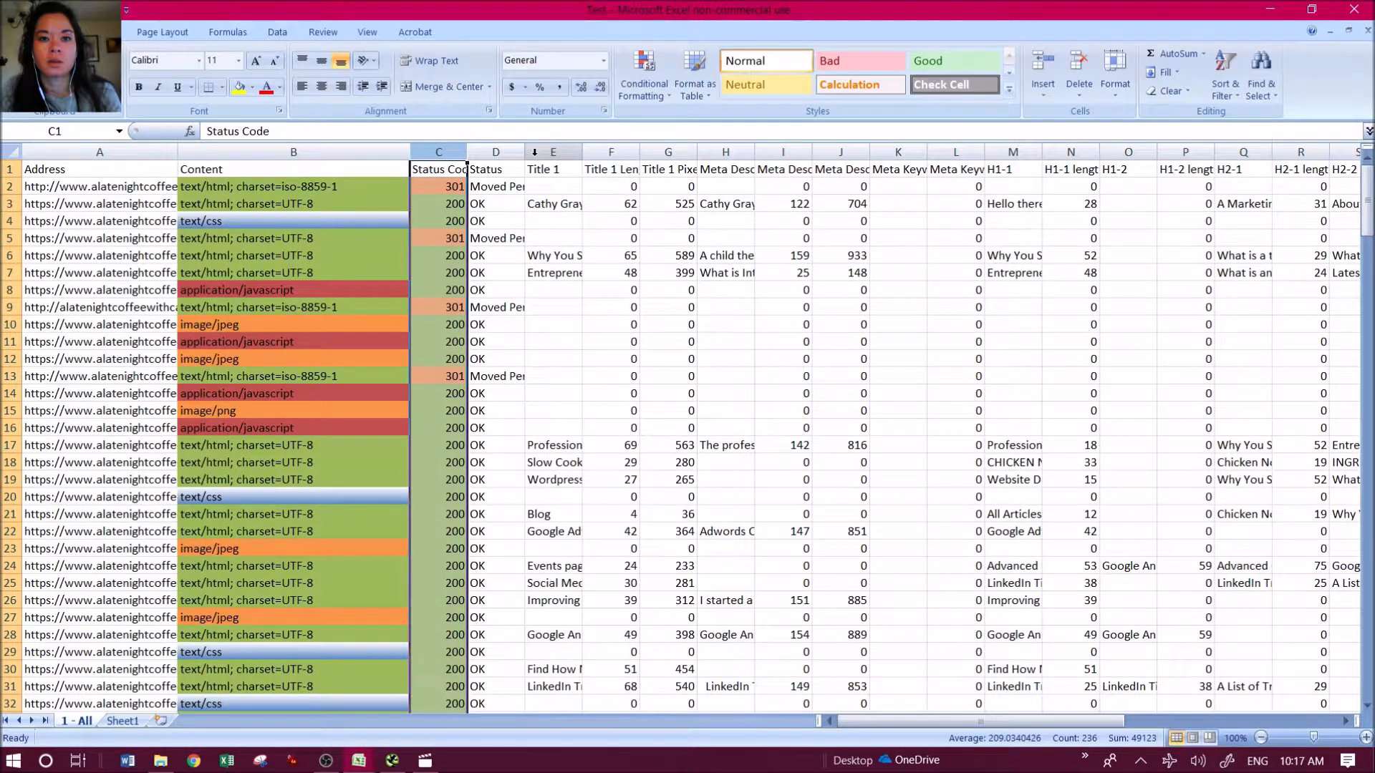
click(644, 79)
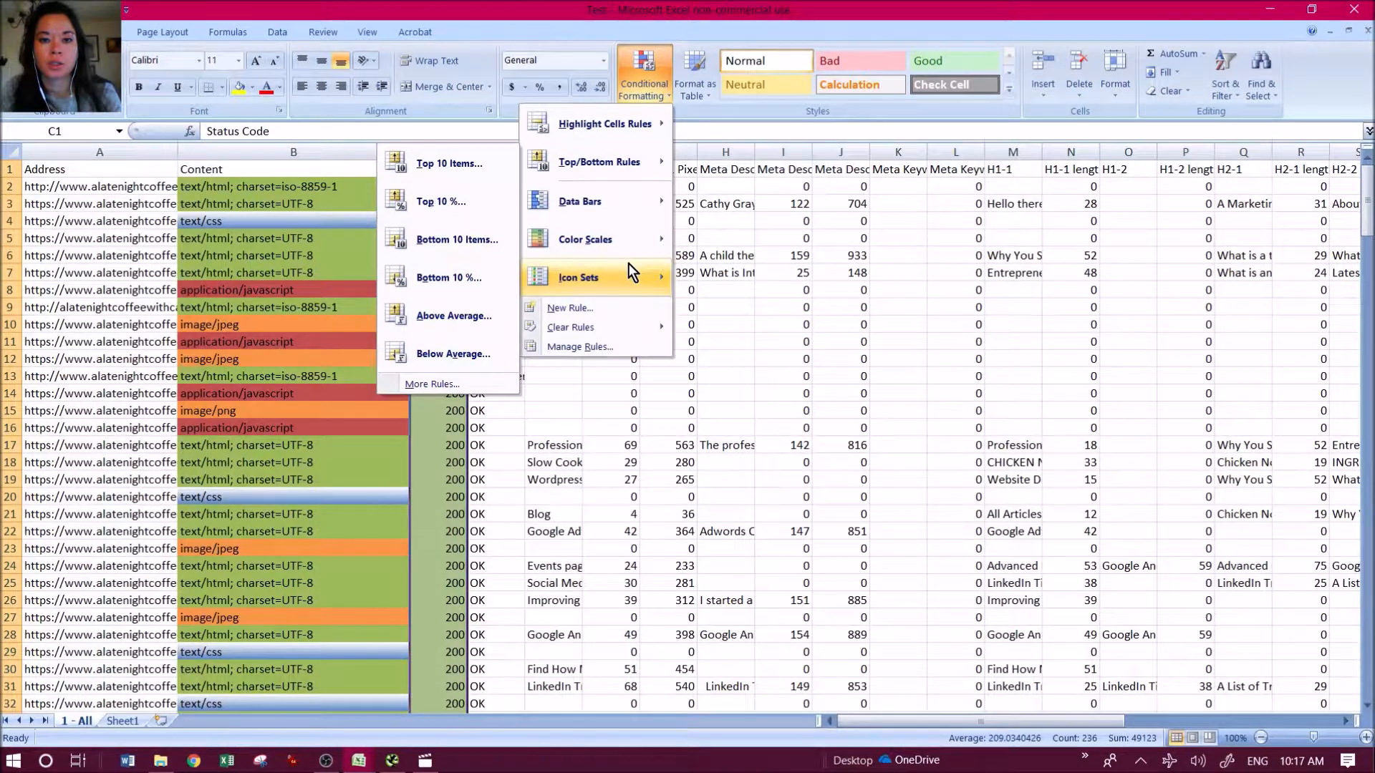
click(606, 312)
click(604, 72)
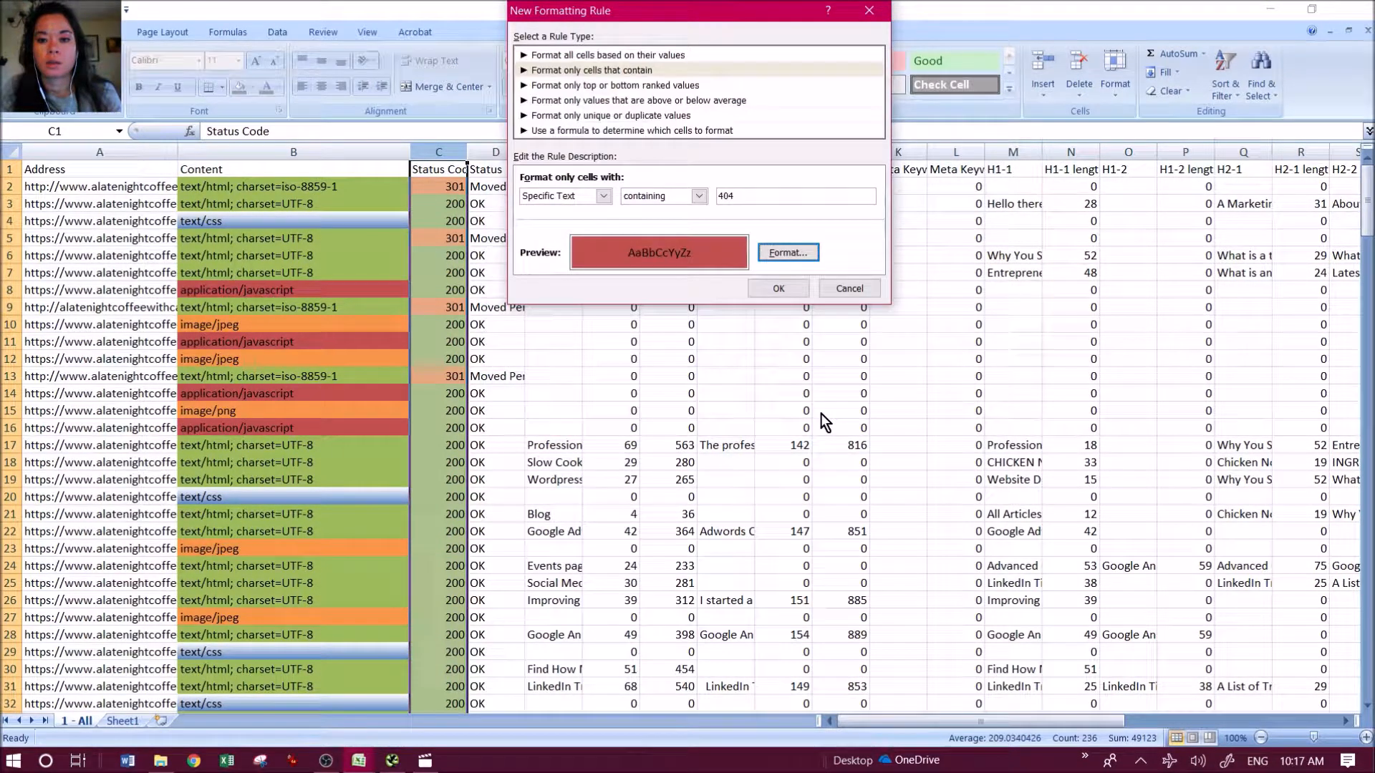
click(778, 288)
click(780, 286)
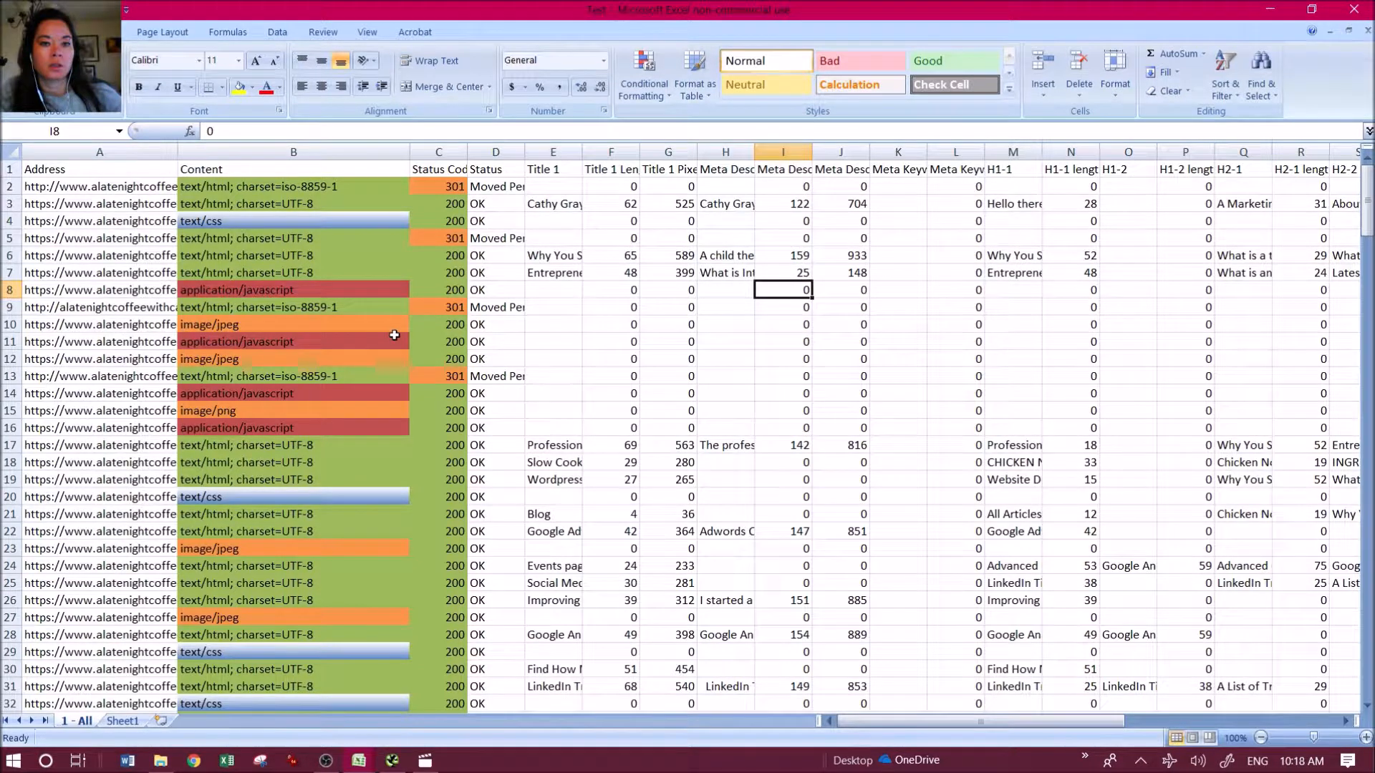
- Create a Title 1 column conditional formatting rule that gives blank cells a red fill
click(553, 152)
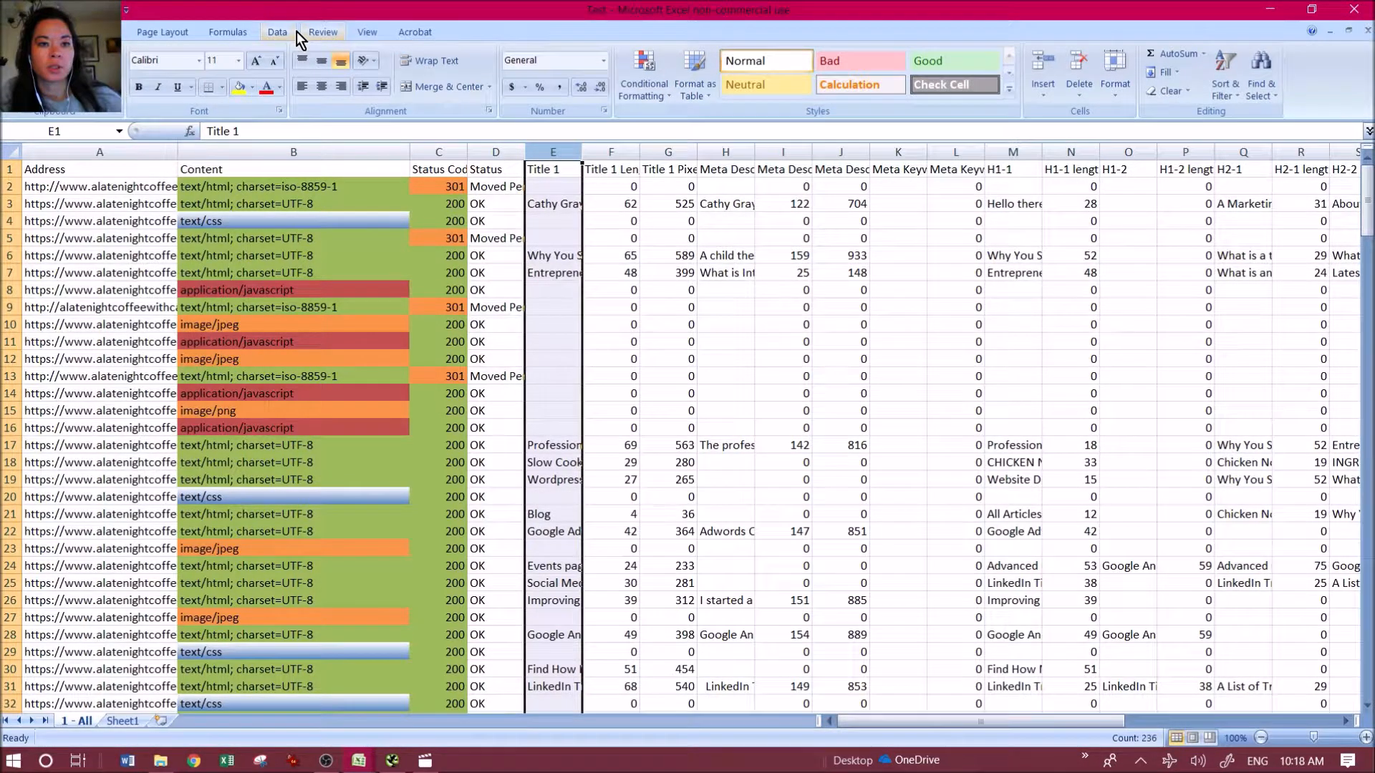
click(644, 76)
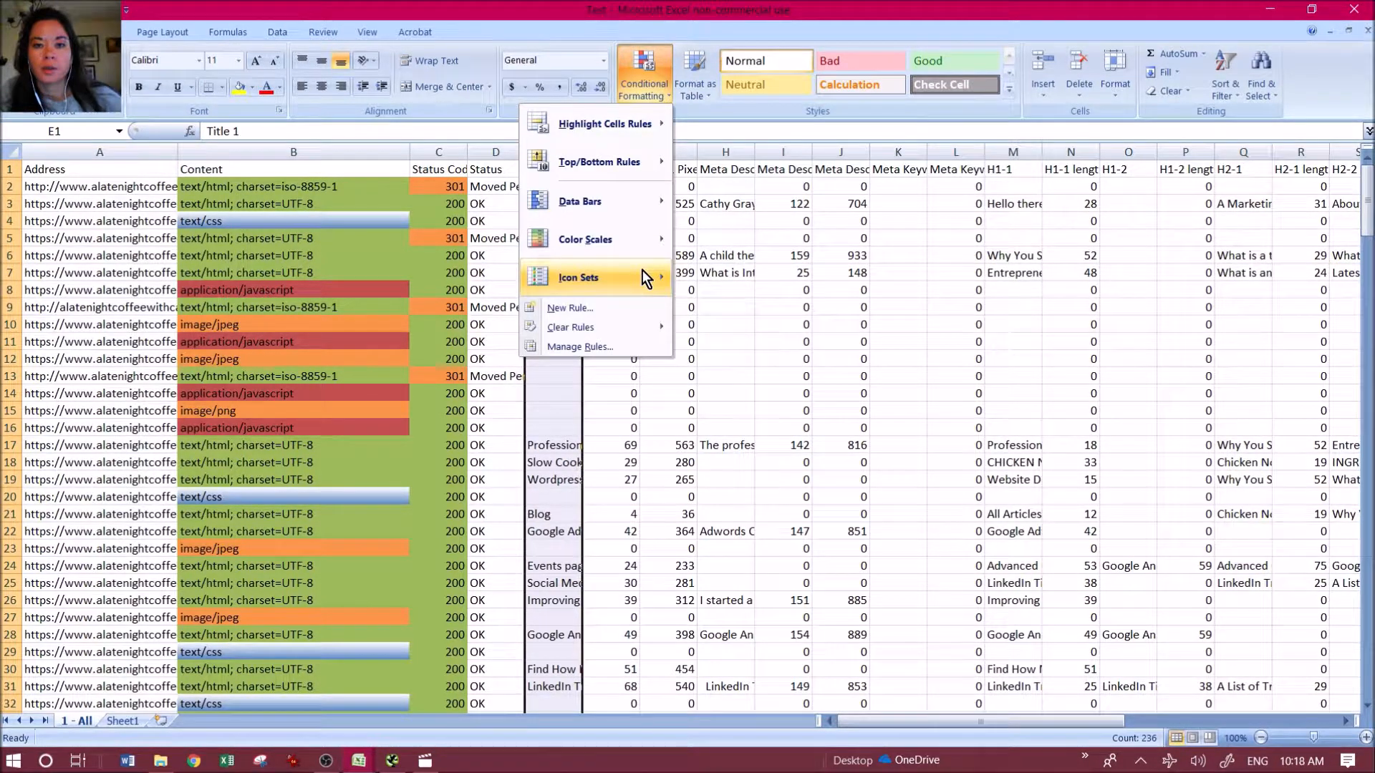
click(639, 308)
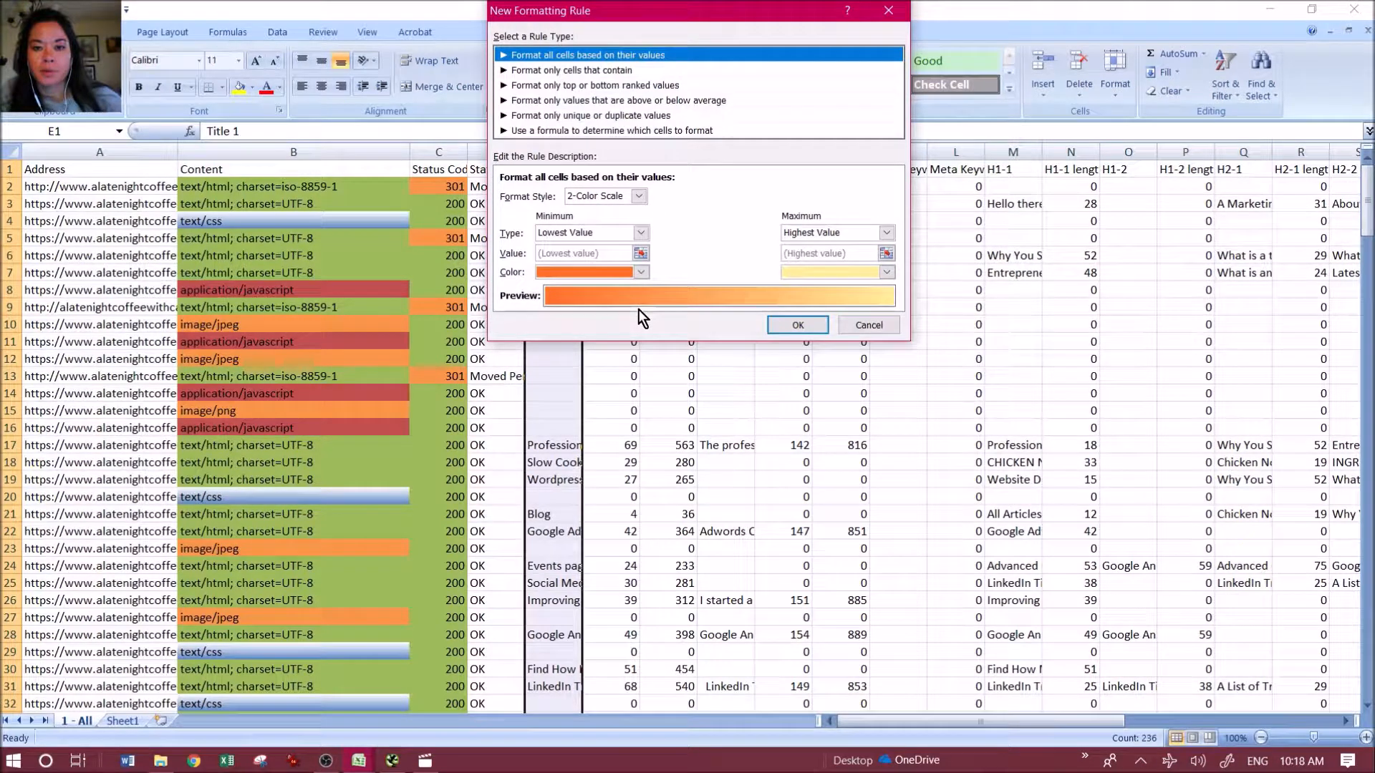
click(660, 71)
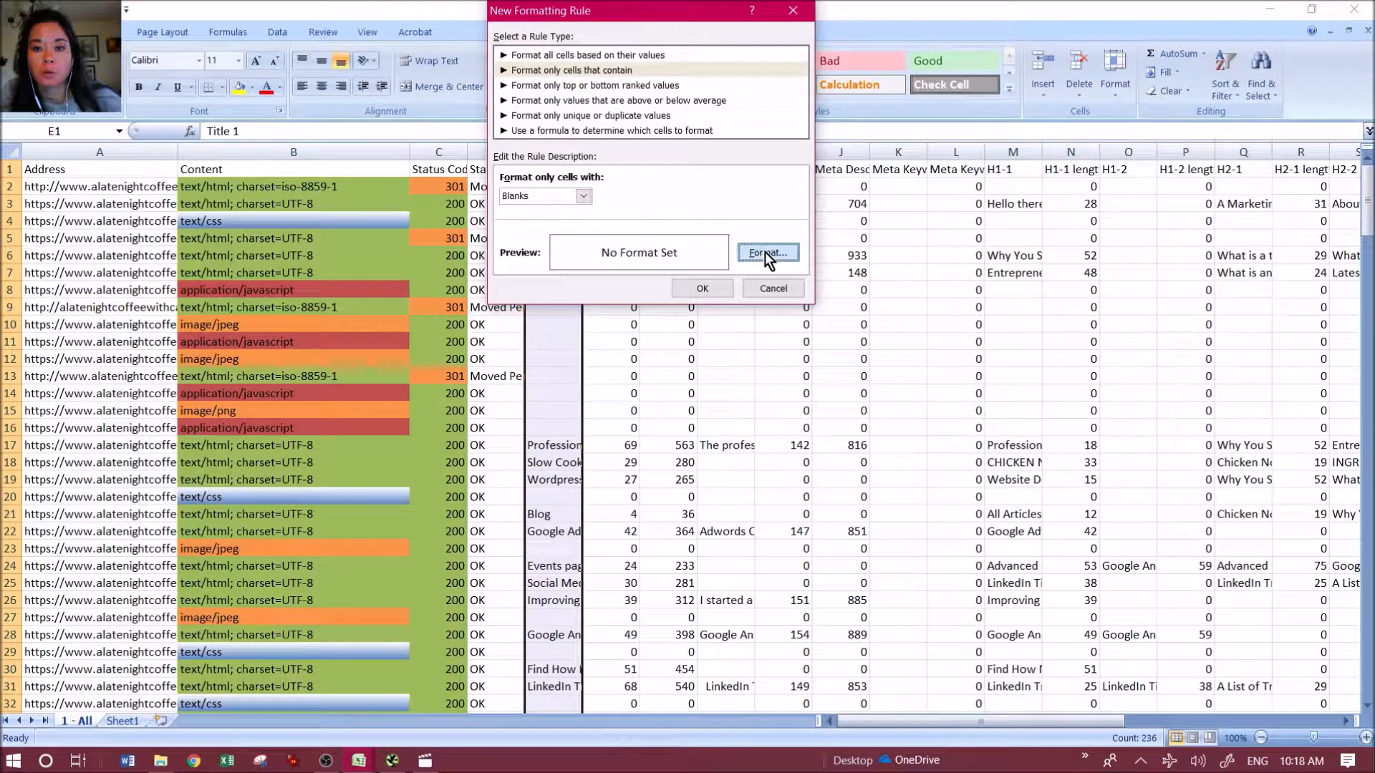
click(764, 252)
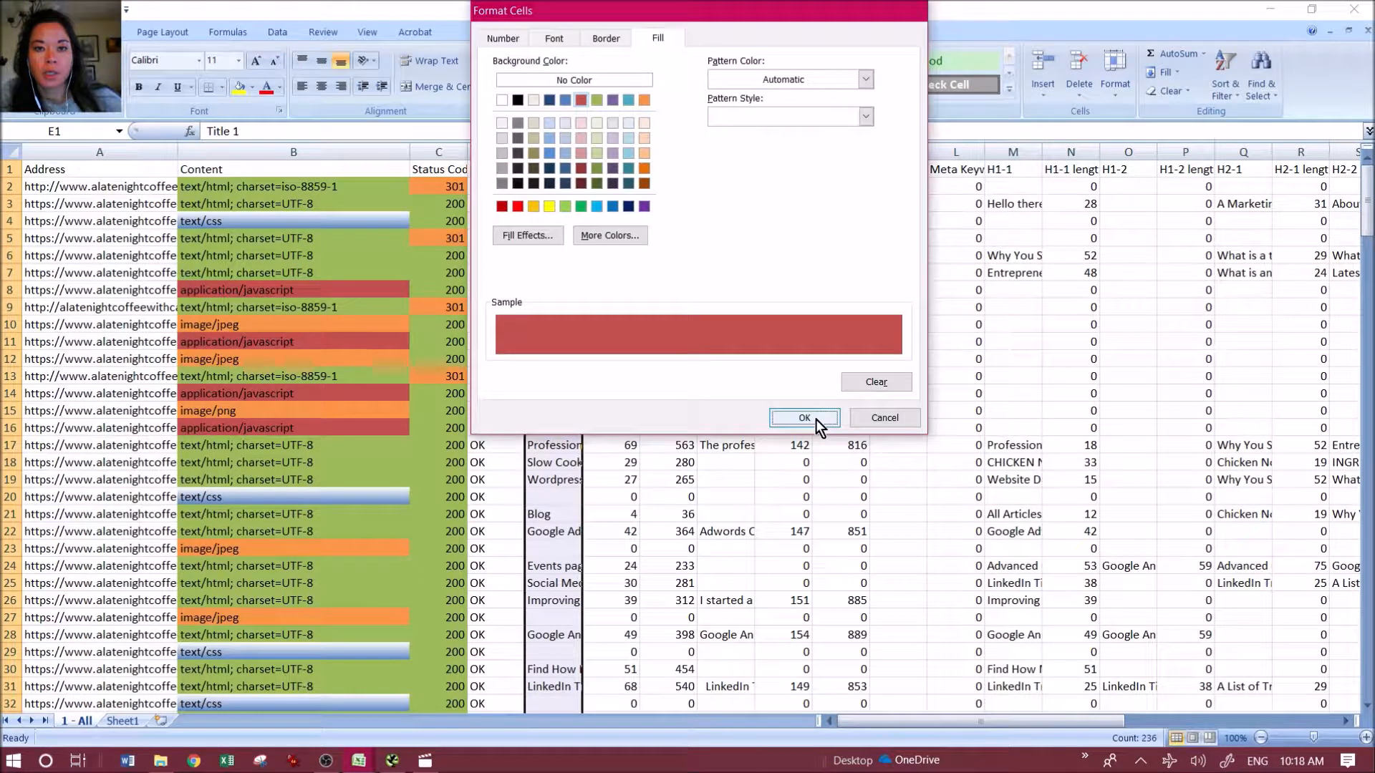
click(804, 418)
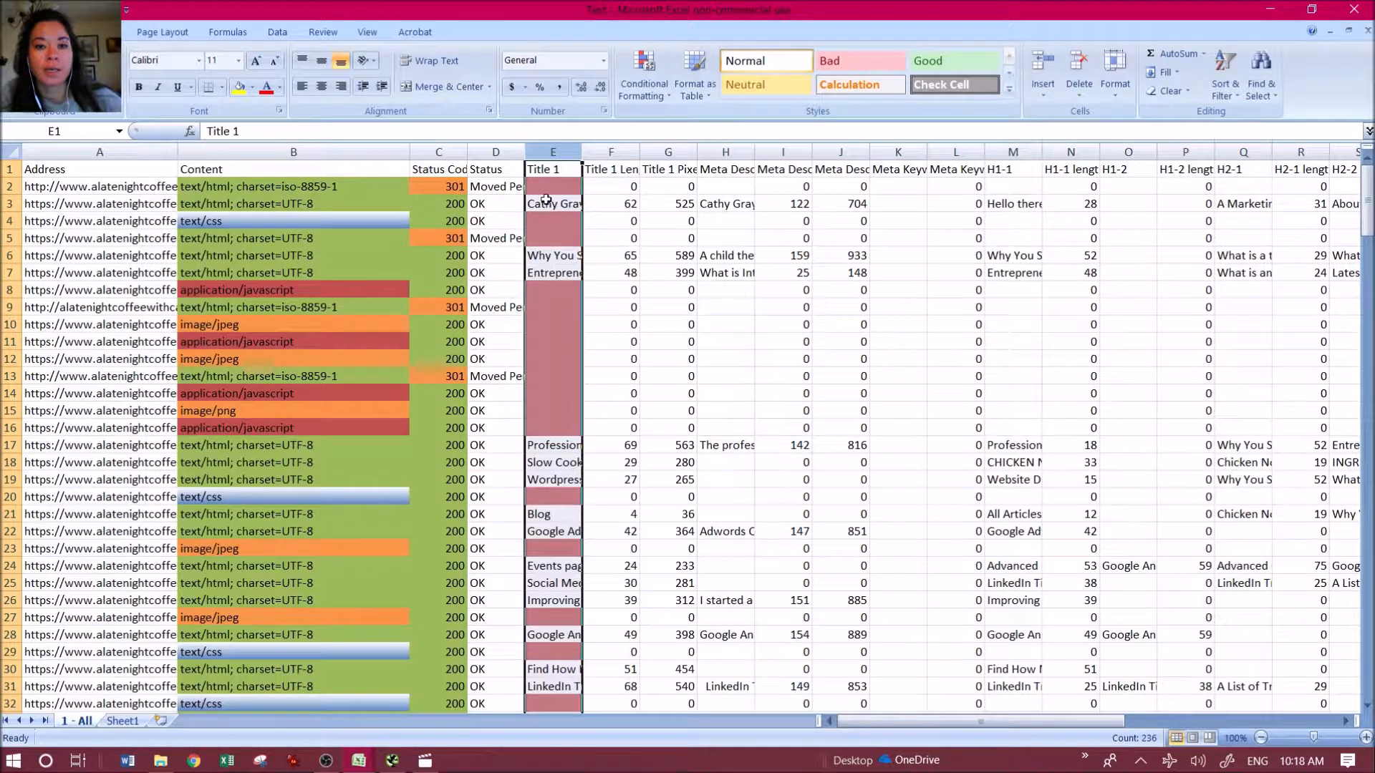
- Create a Title 1 column conditional formatting rule that gives cells with no blanks a green fill
click(643, 79)
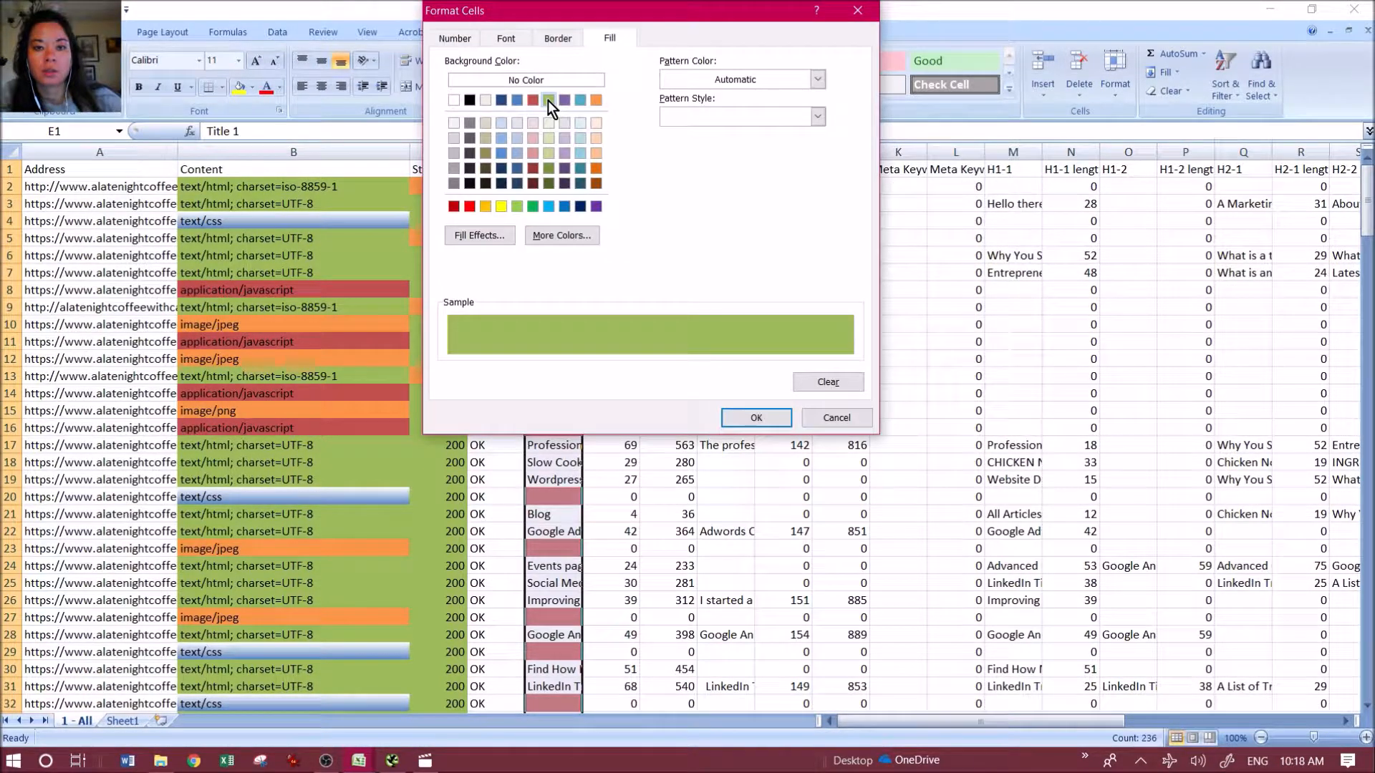
key(Return)
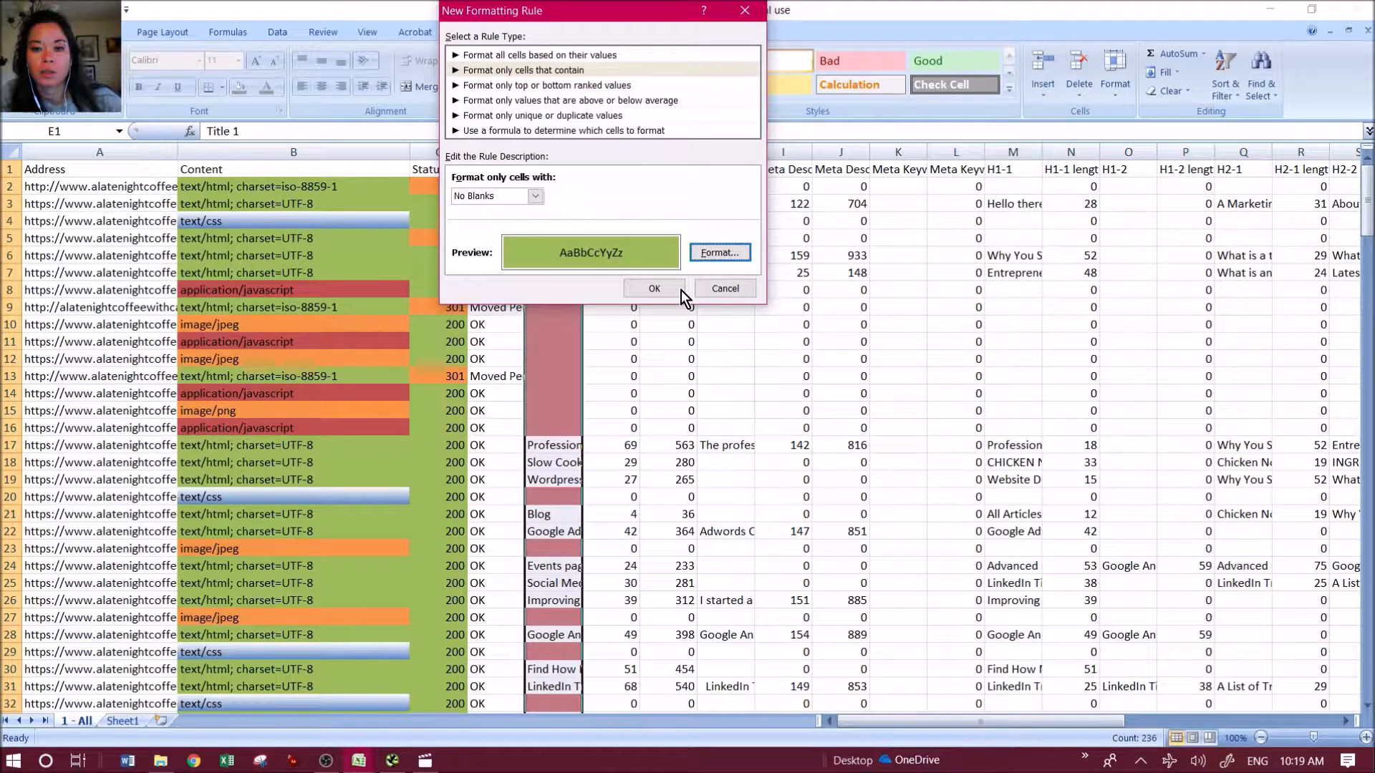
click(681, 290)
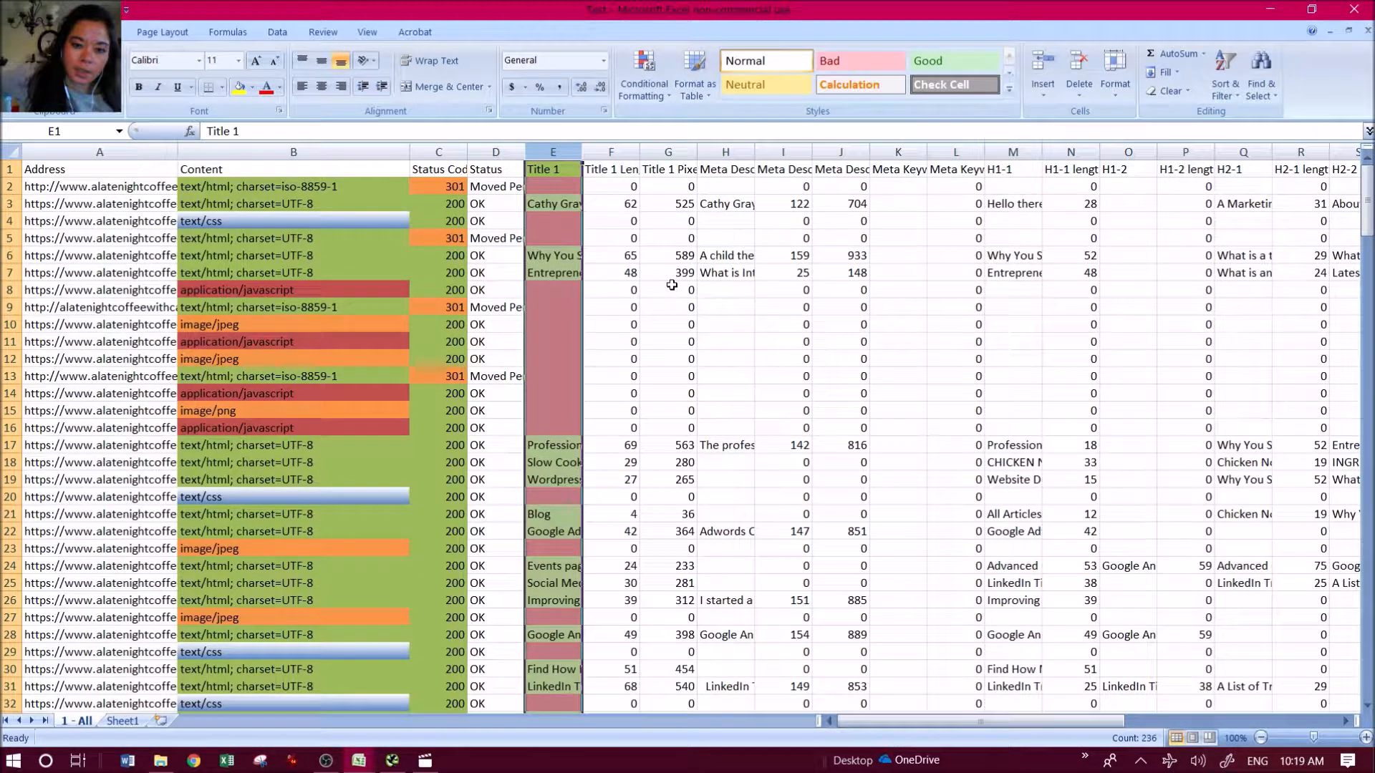
- Create a Title 1 Length column conditional formatting rule that gives cell values greater than 70 a red fill
click(619, 152)
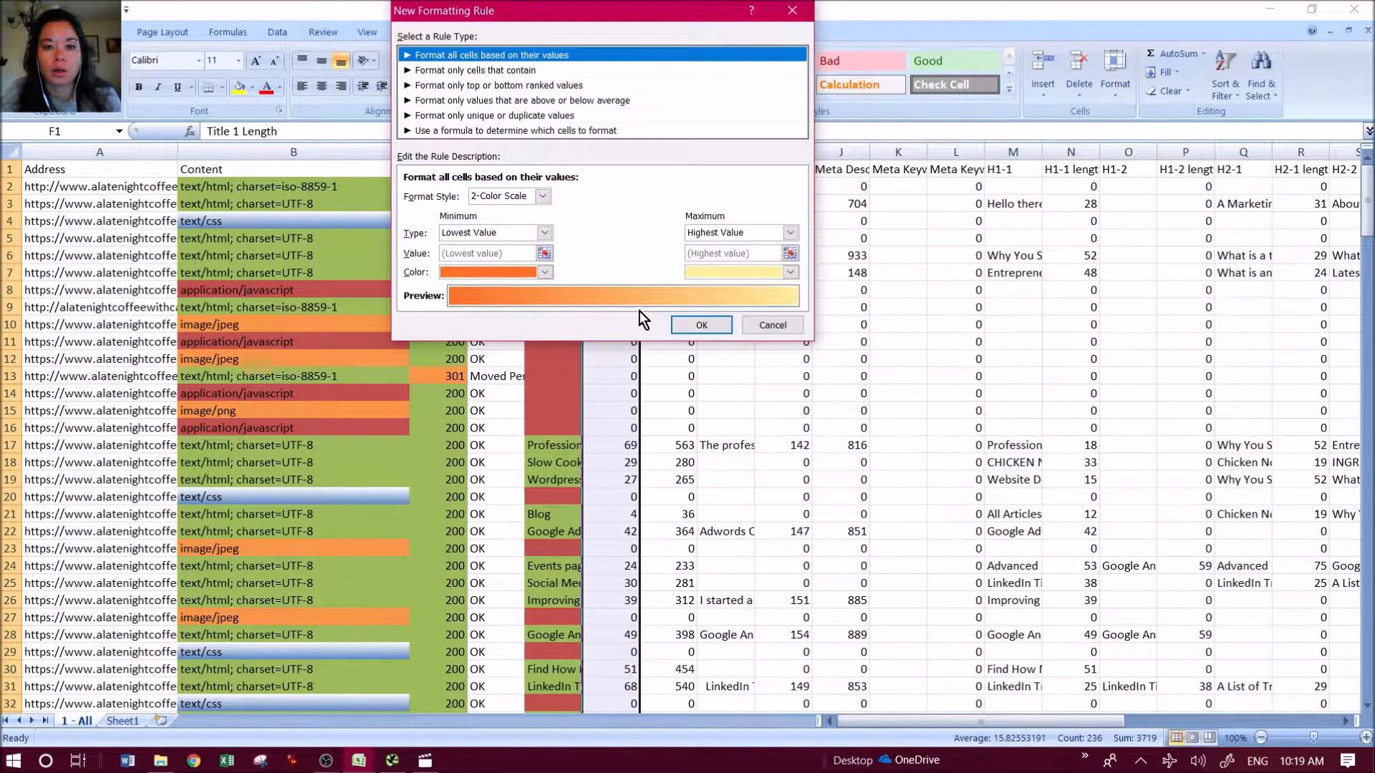
click(566, 70)
click(487, 196)
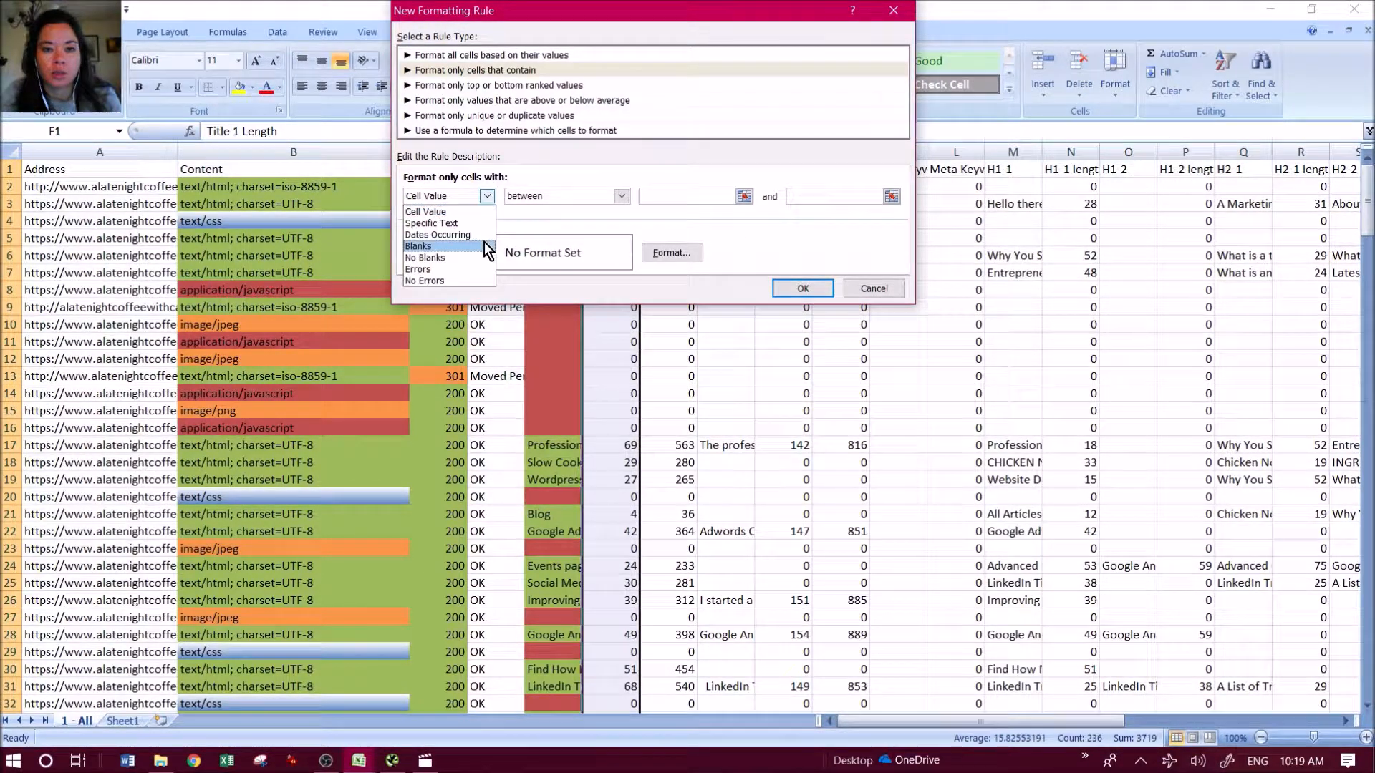
click(488, 223)
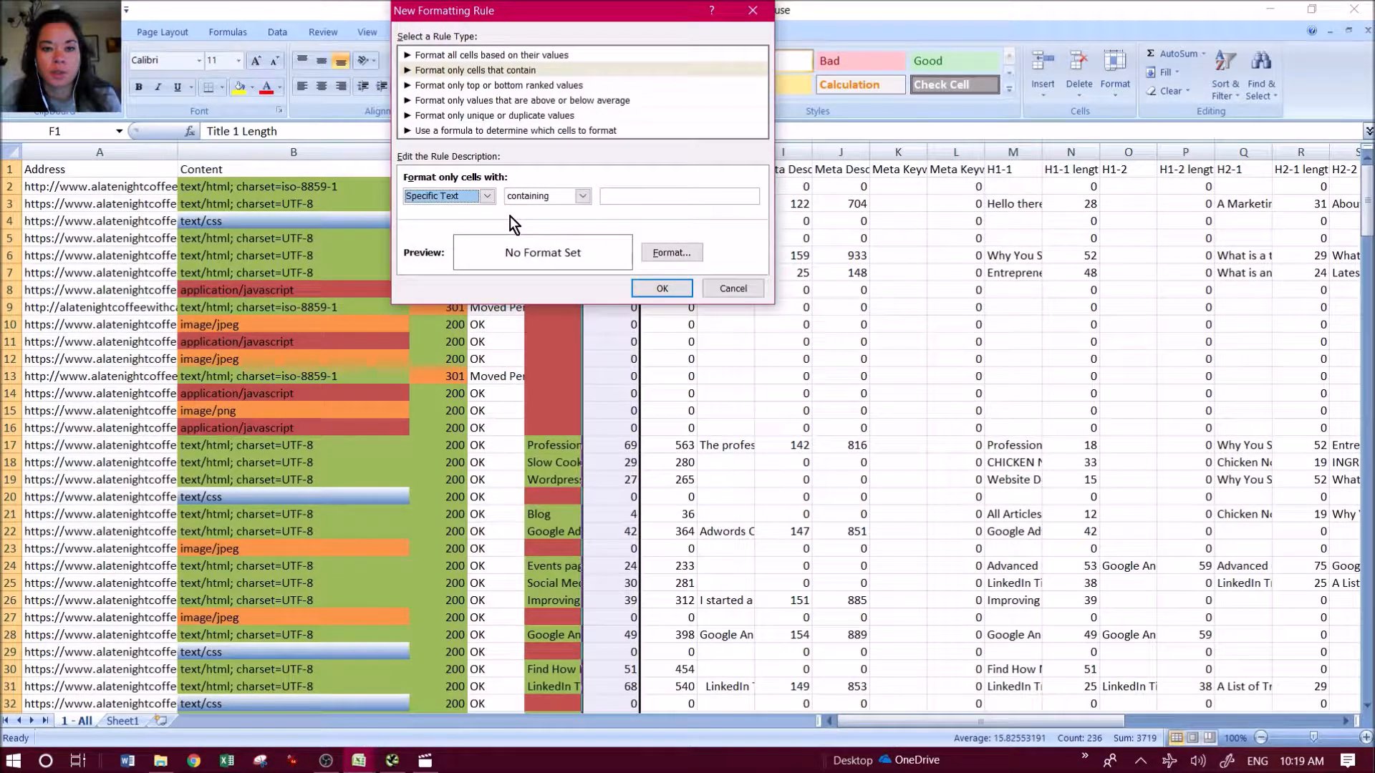
click(583, 196)
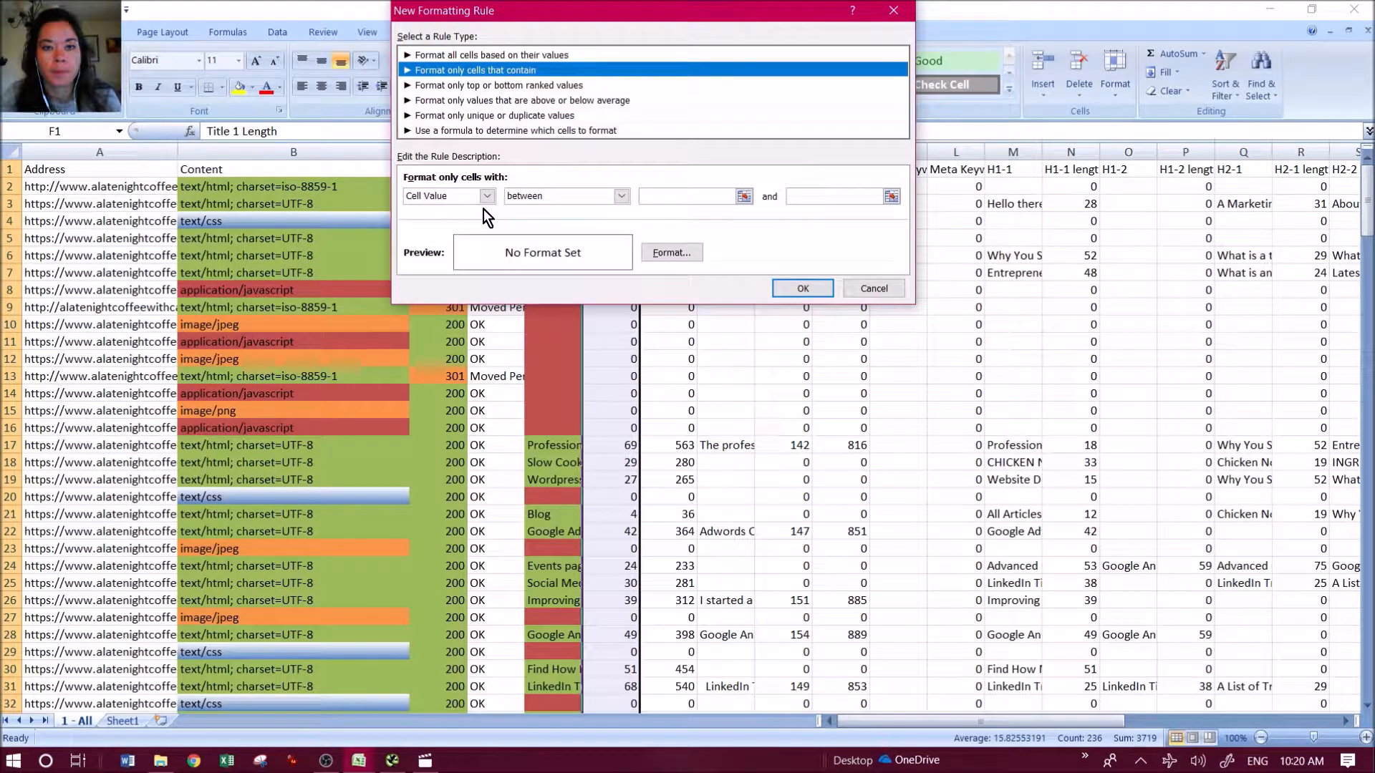
click(487, 197)
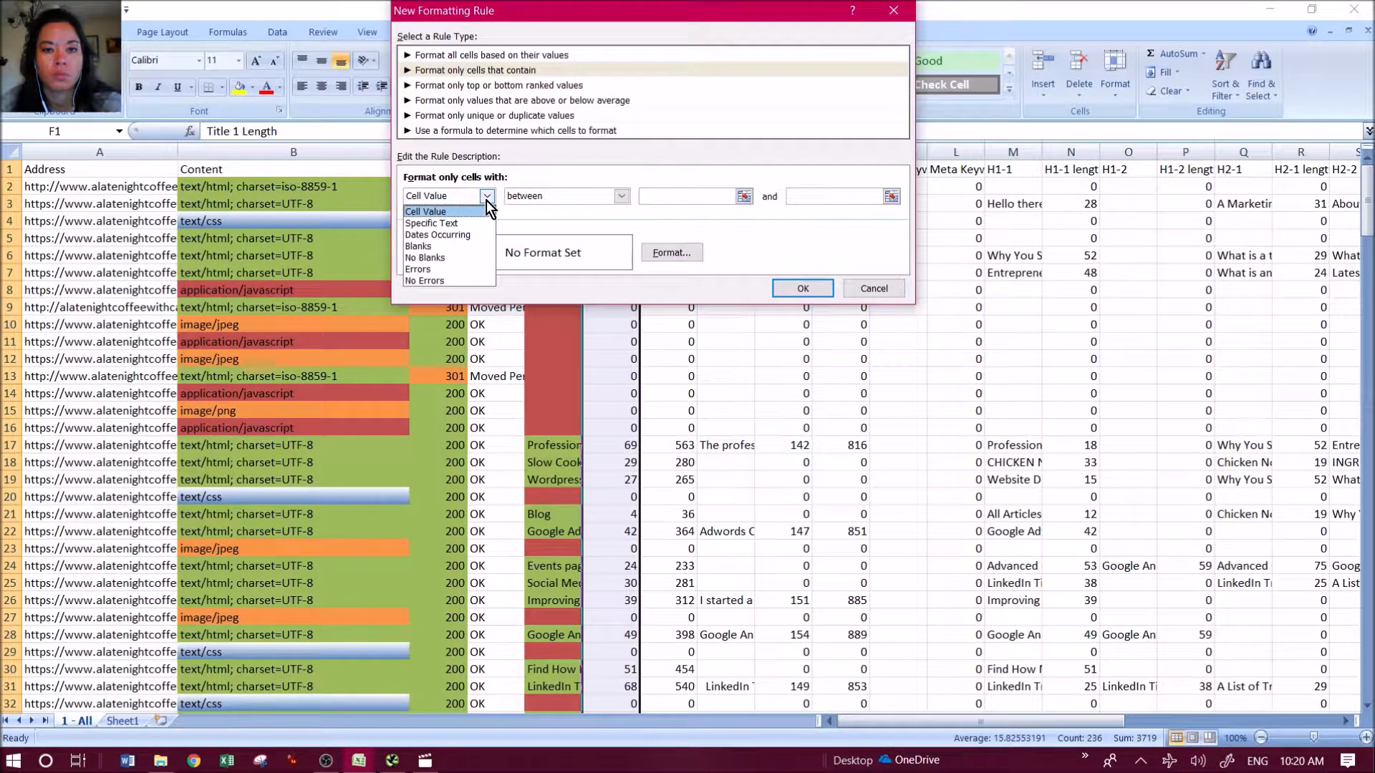
click(560, 196)
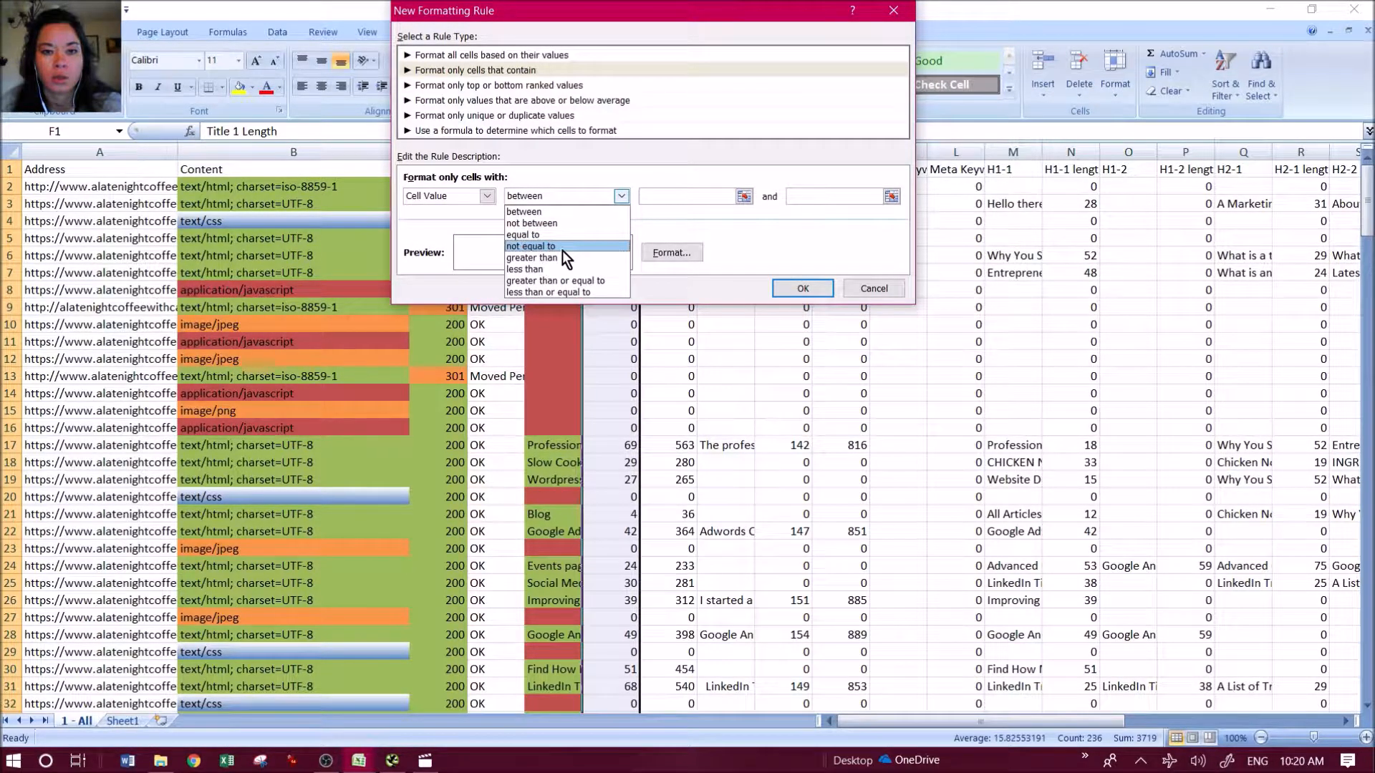
click(562, 258)
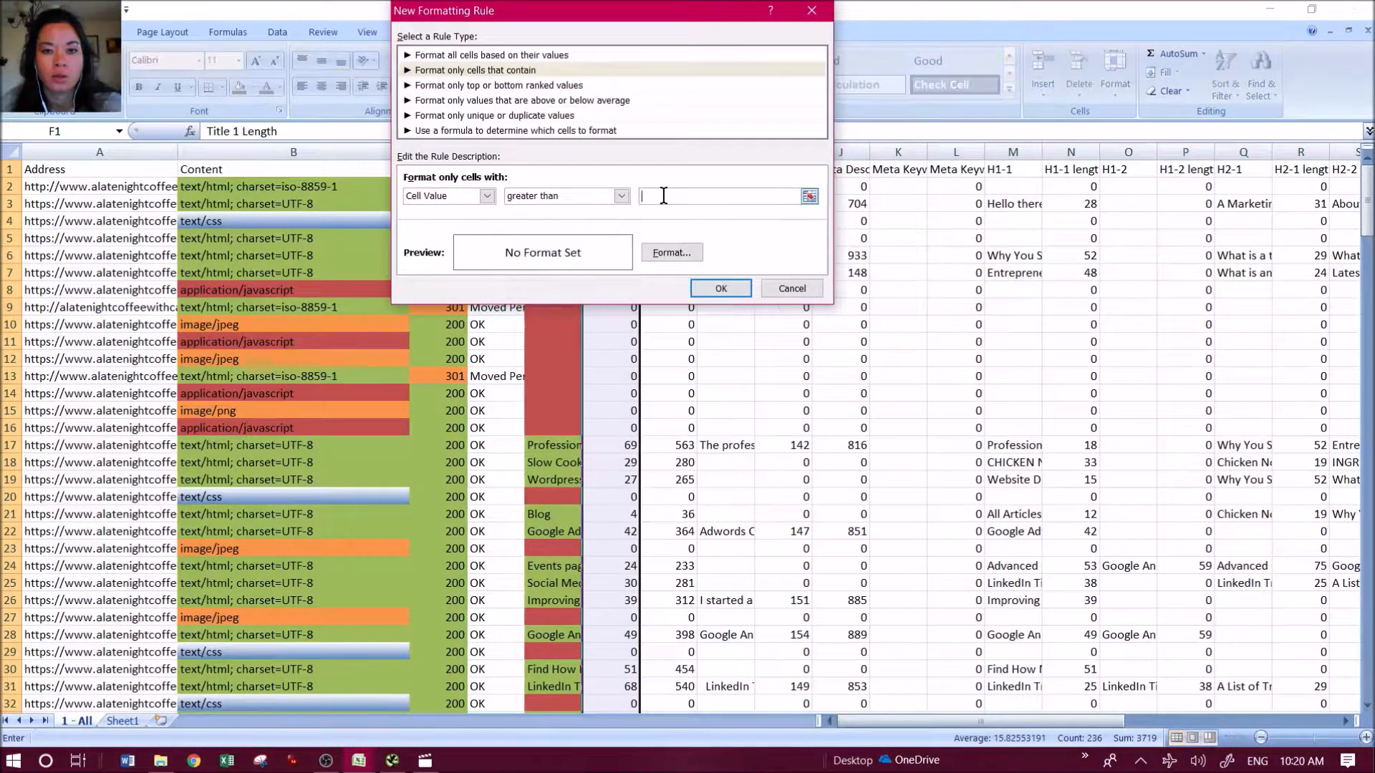
text(70)
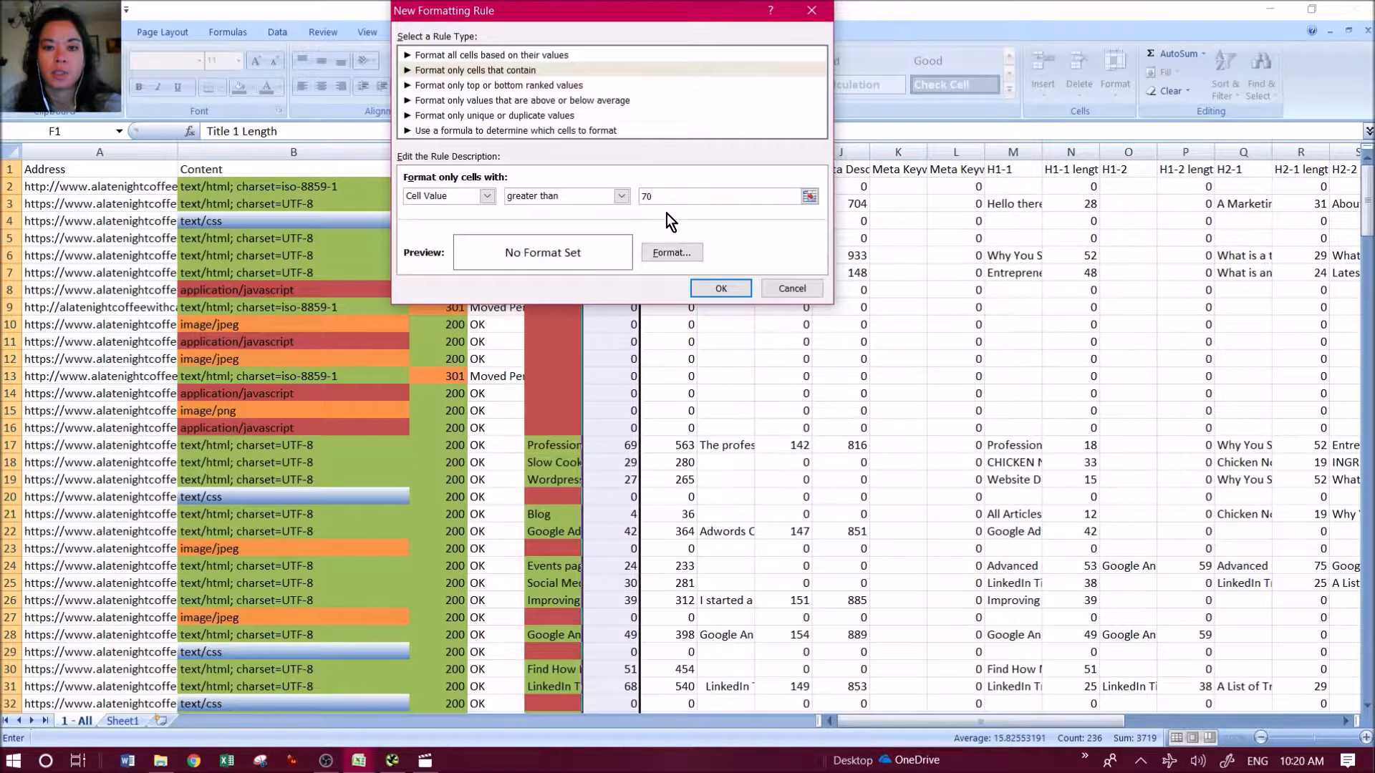
click(719, 283)
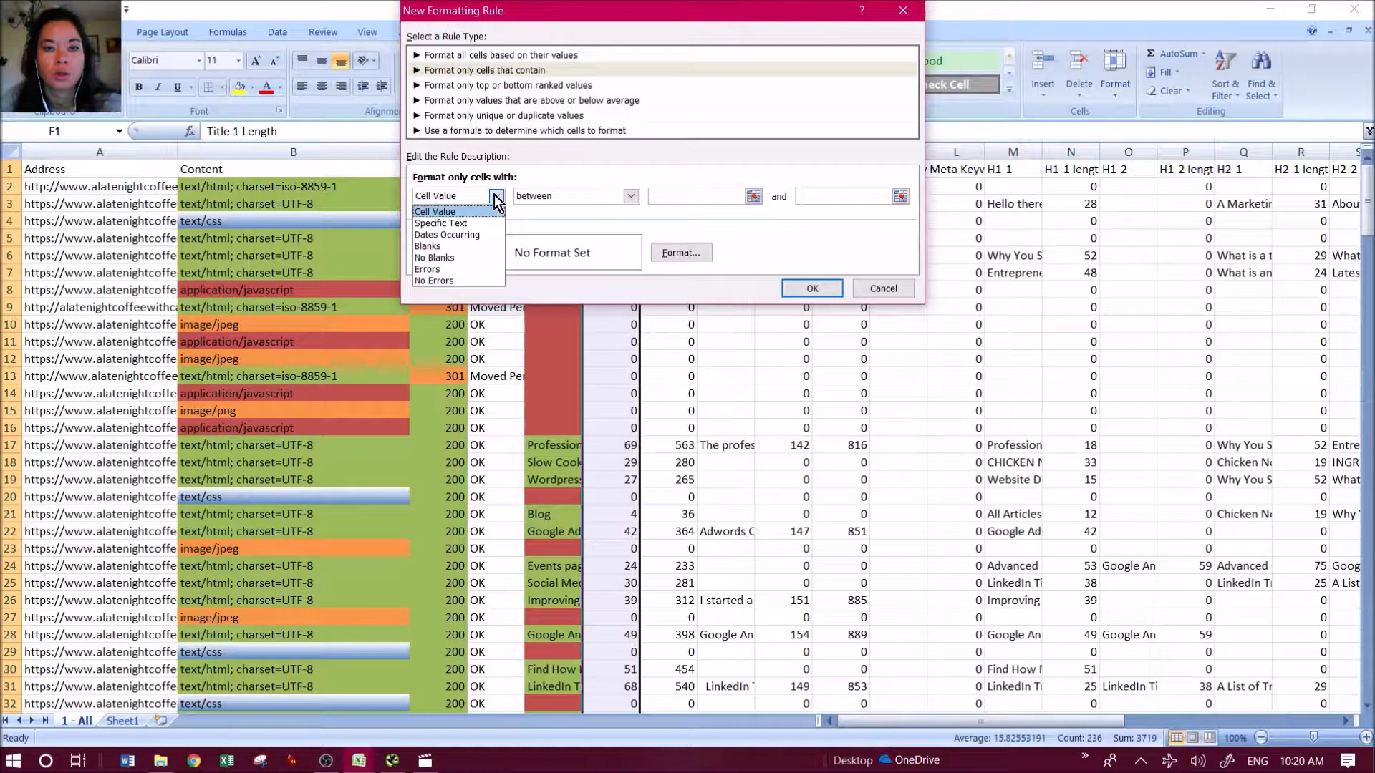
- Create another Title 1 Length column rule that gives cell values equal to 0 a red fill
click(537, 202)
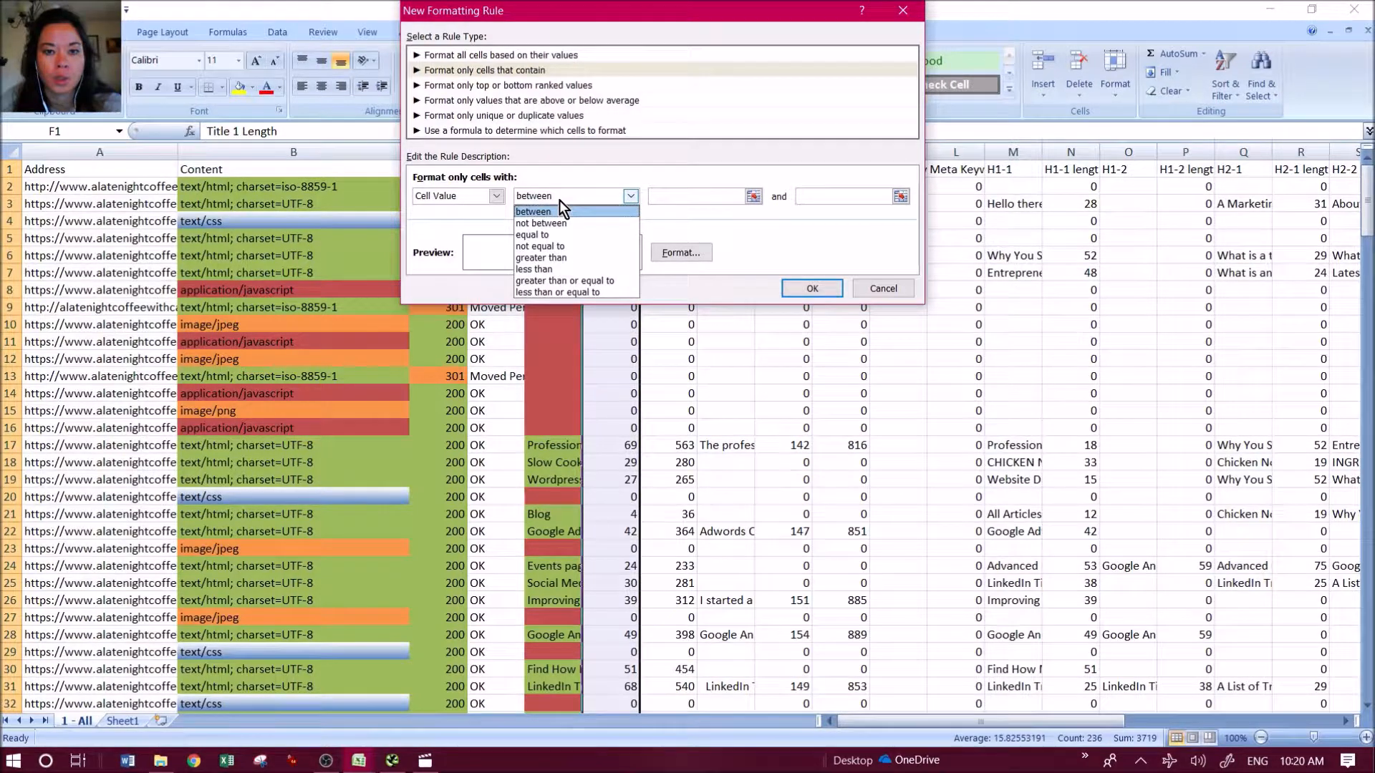
click(617, 292)
click(674, 197)
text(50)
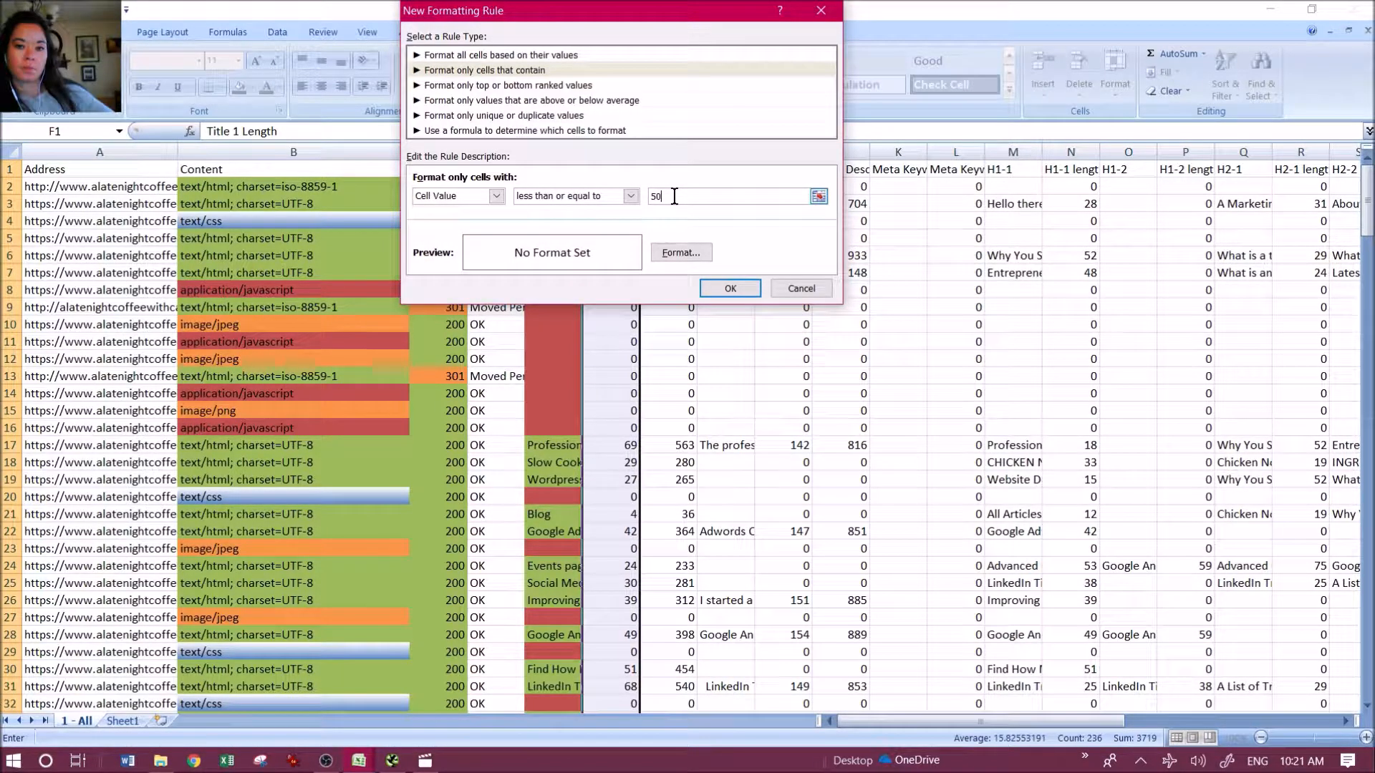
click(577, 197)
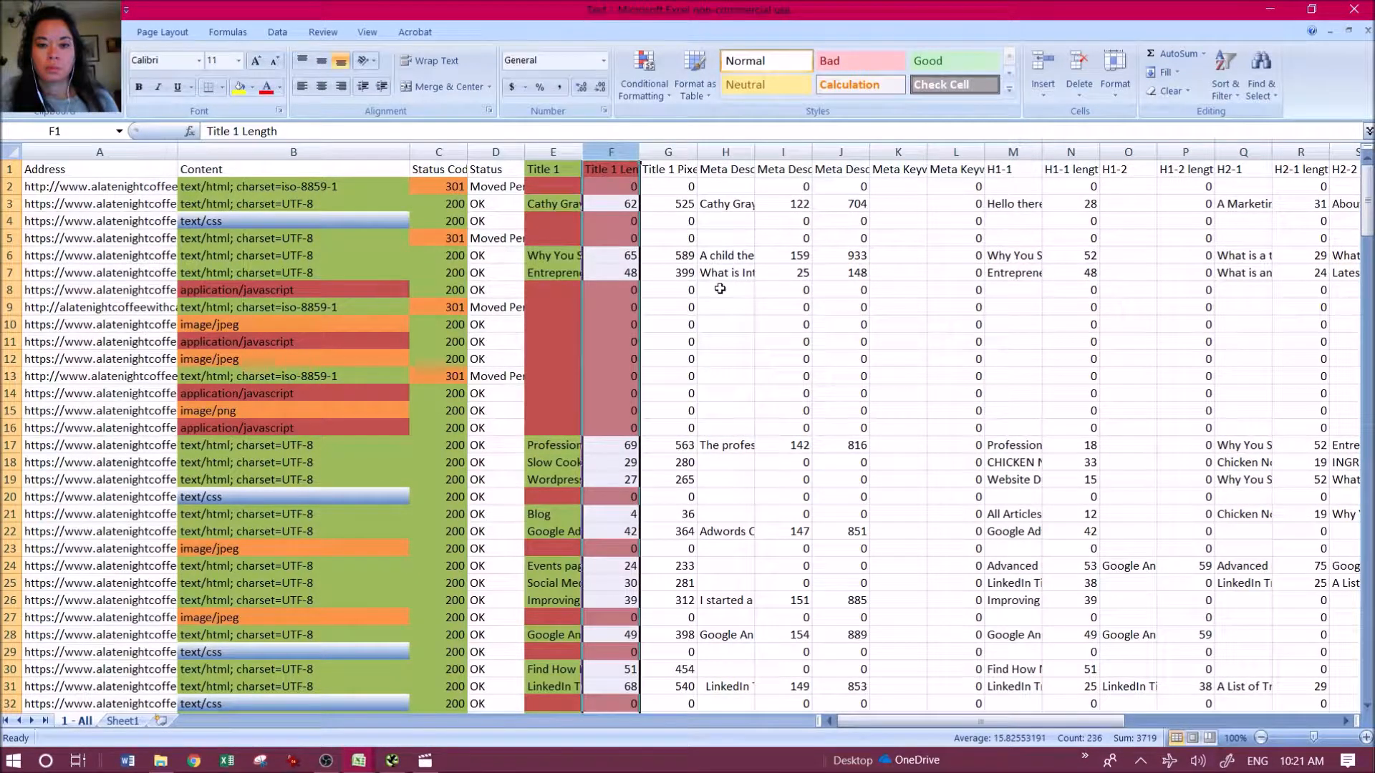
- Change the fill of the Title 1 Length rule for cell values equal to 0 to orange
scroll(628, 298, down, 8)
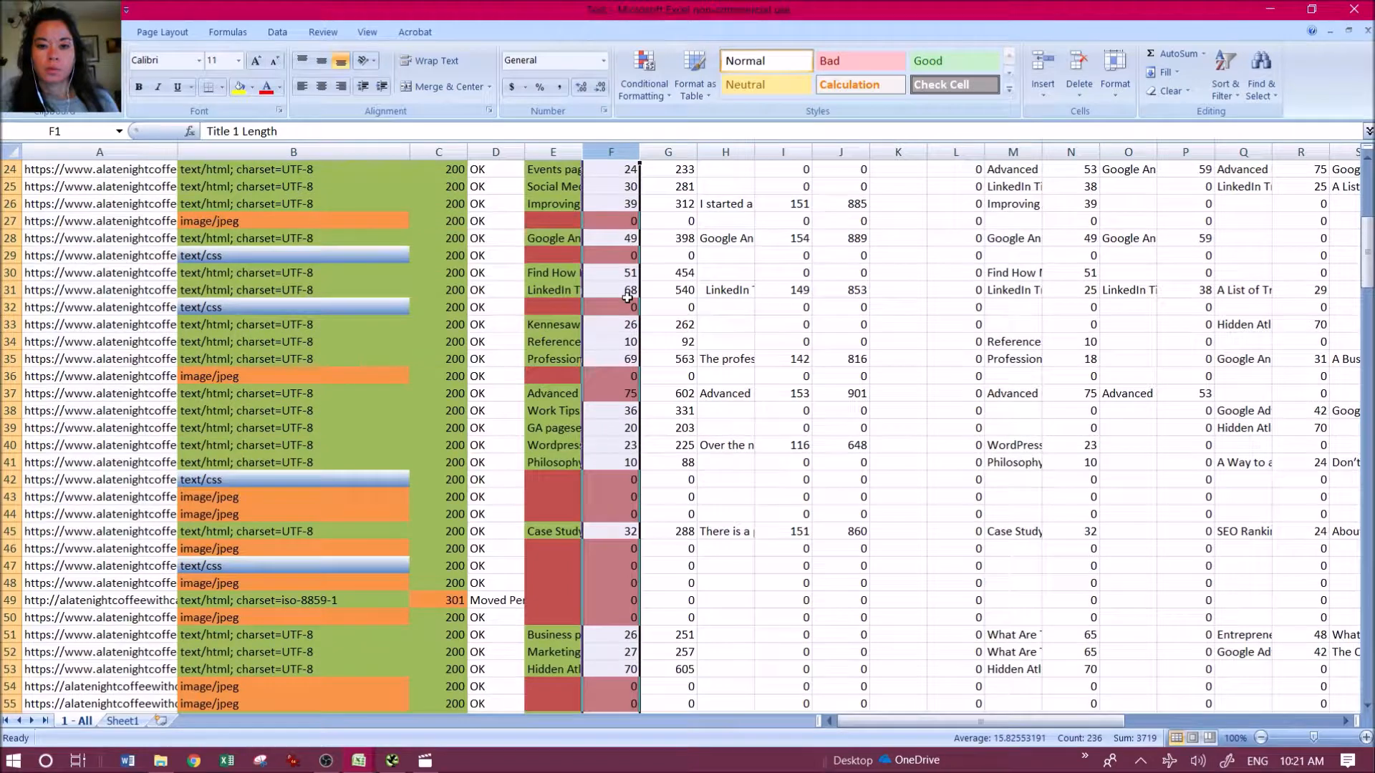
scroll(627, 298, down, 4)
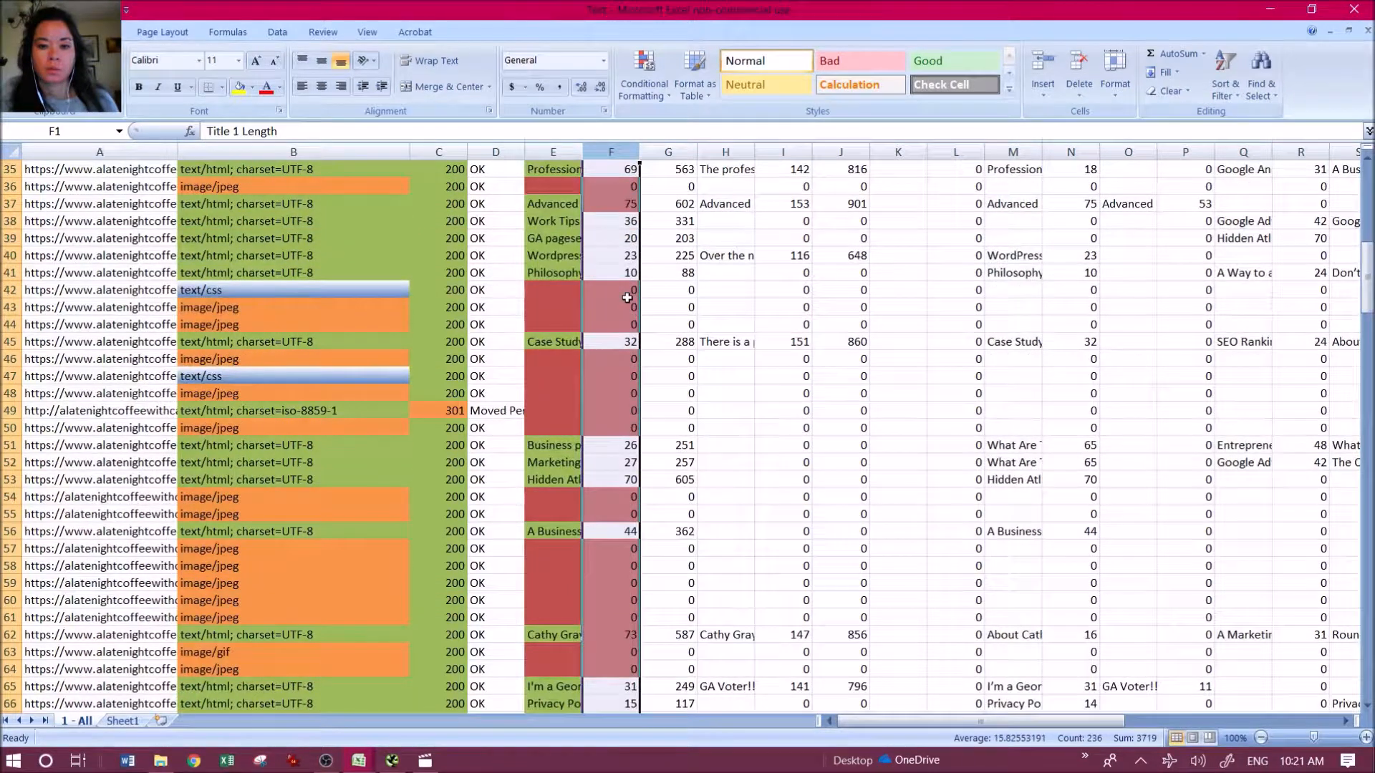
scroll(627, 298, up, 11)
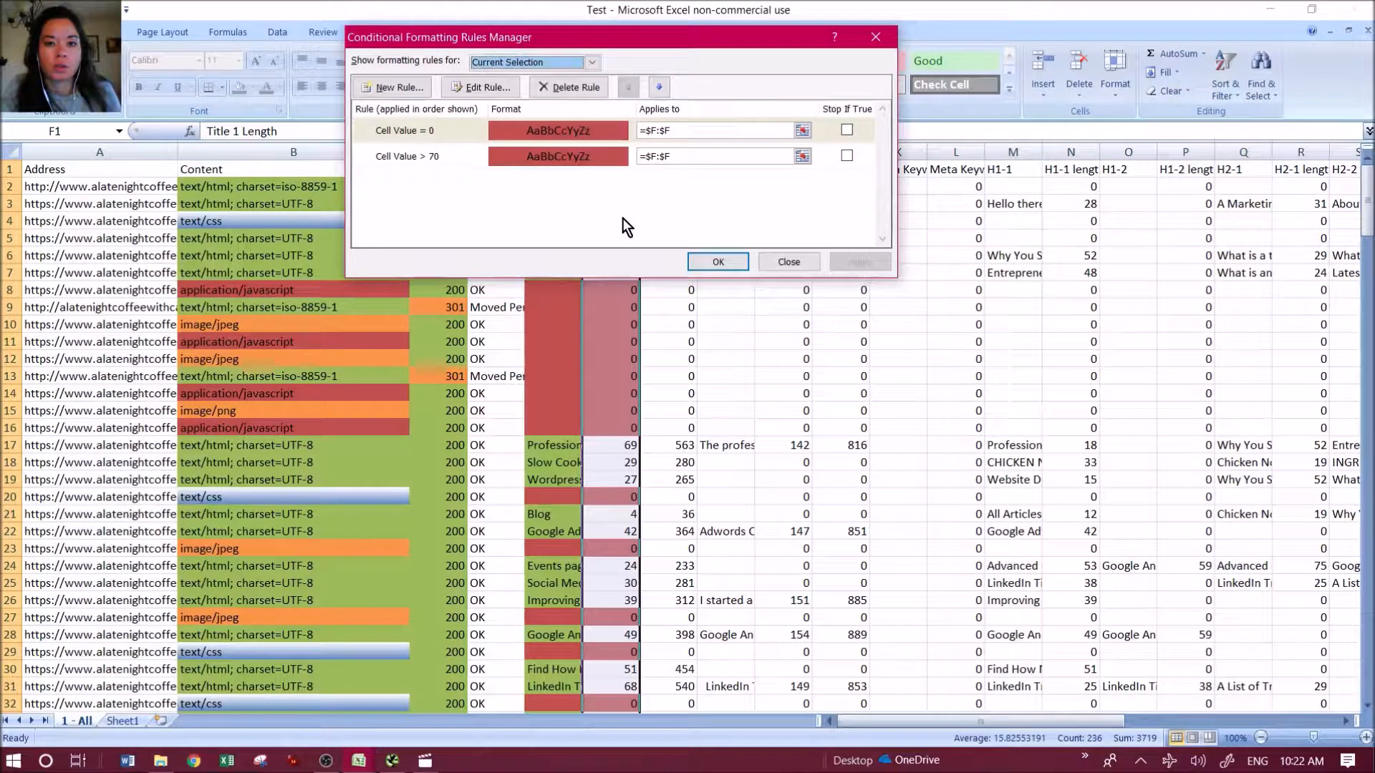
click(488, 89)
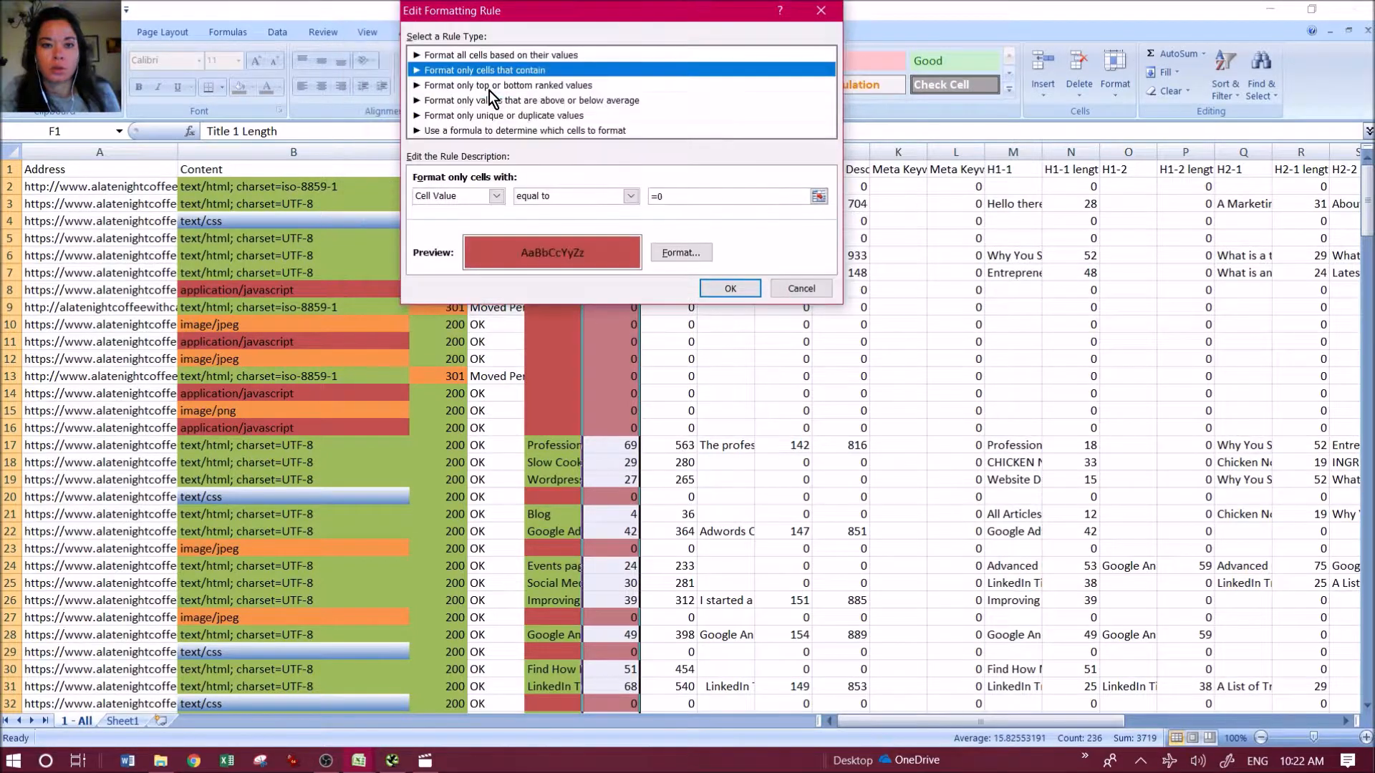
click(659, 253)
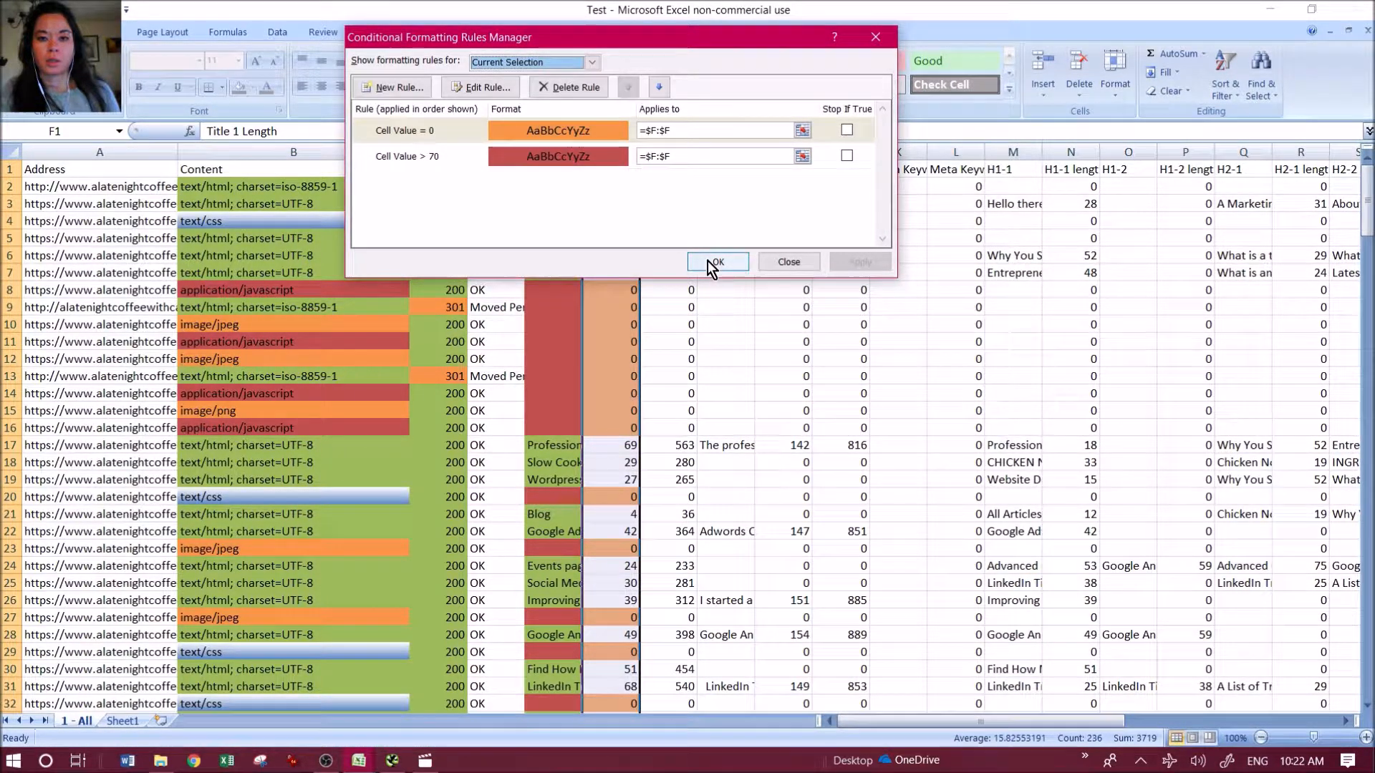
click(710, 263)
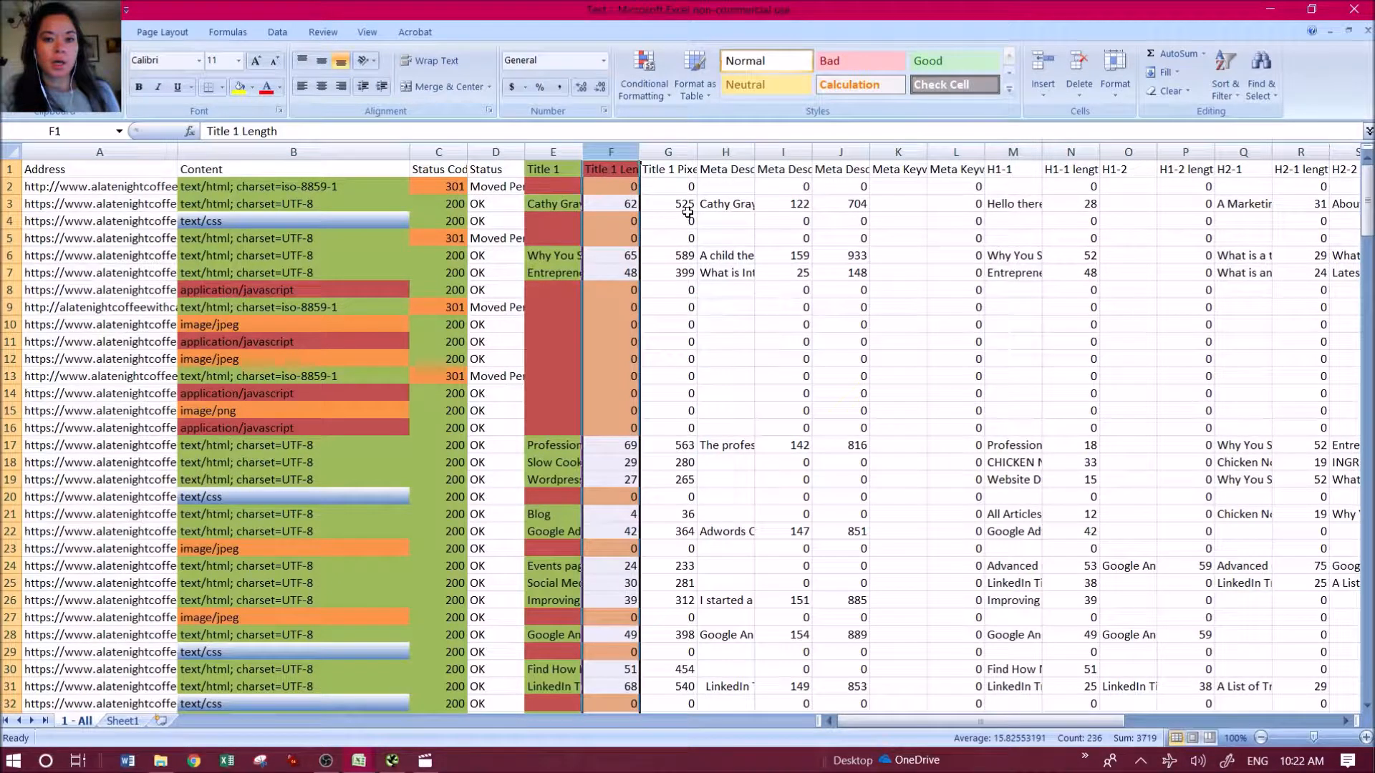
- Create a Meta Description 1 column conditional formatting rule that gives blank cells a red fill
click(726, 152)
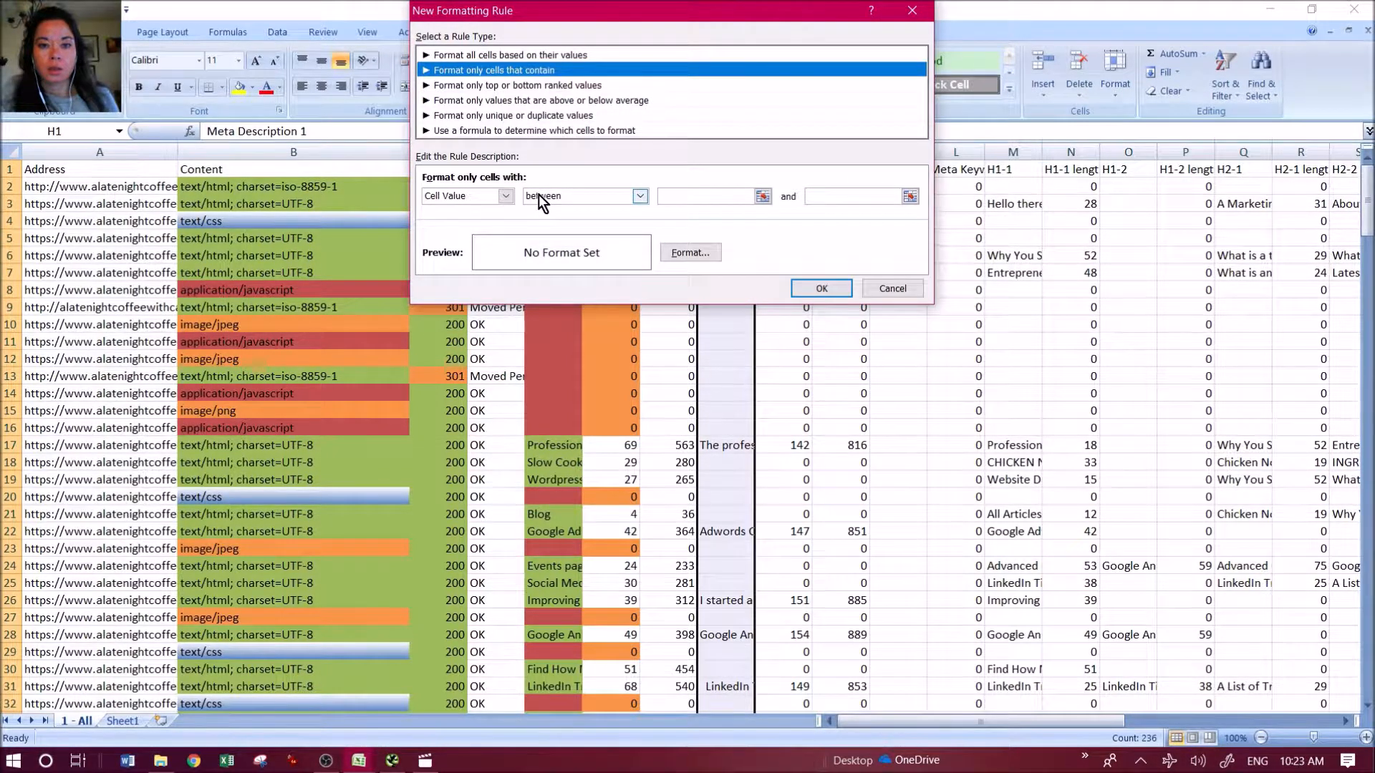
click(506, 195)
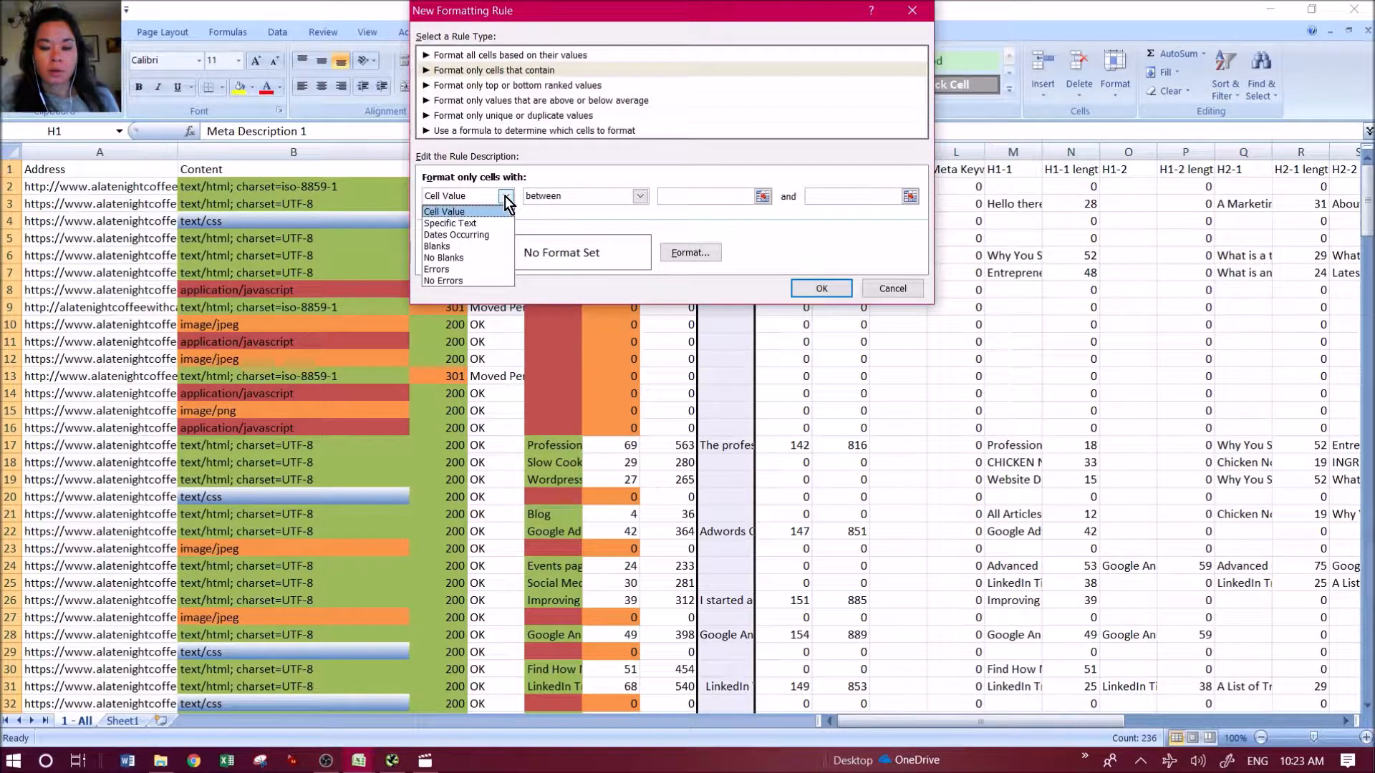
click(487, 247)
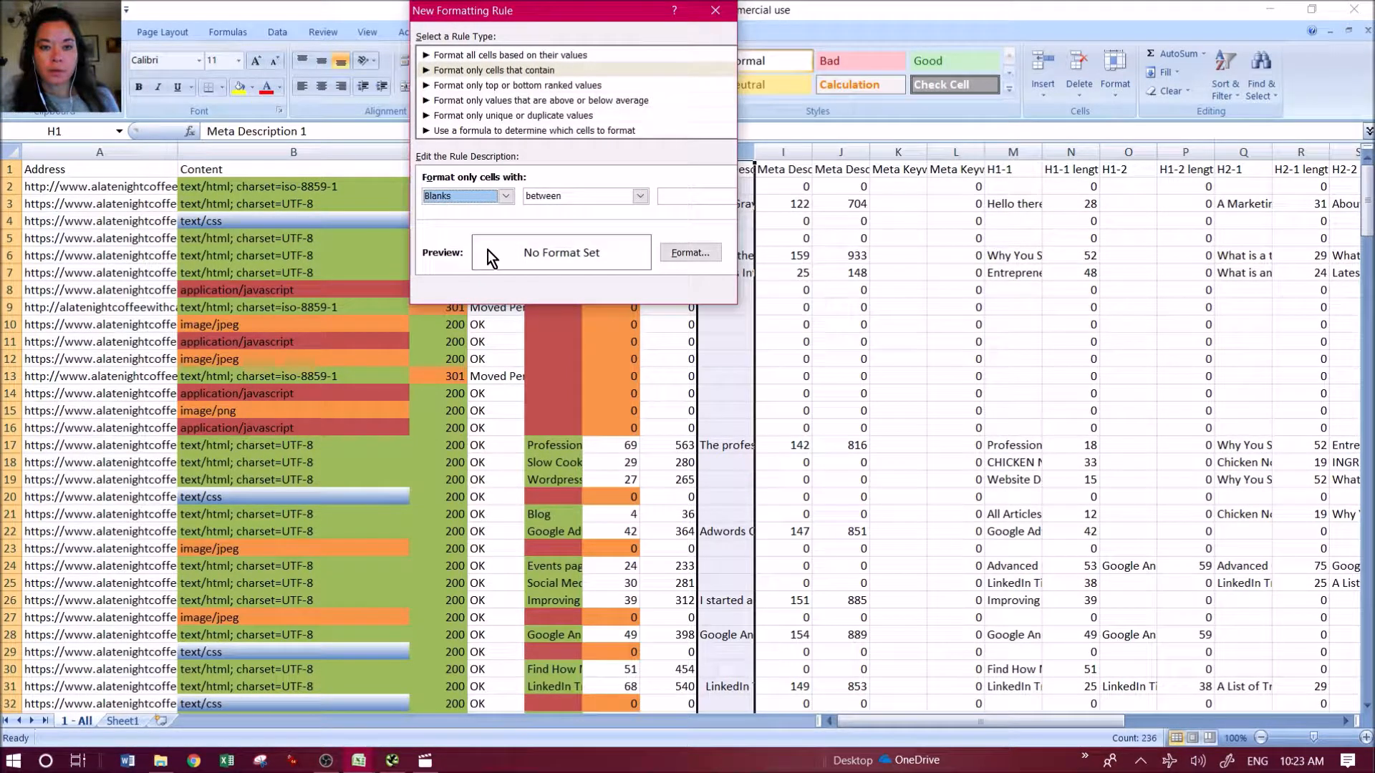
click(691, 254)
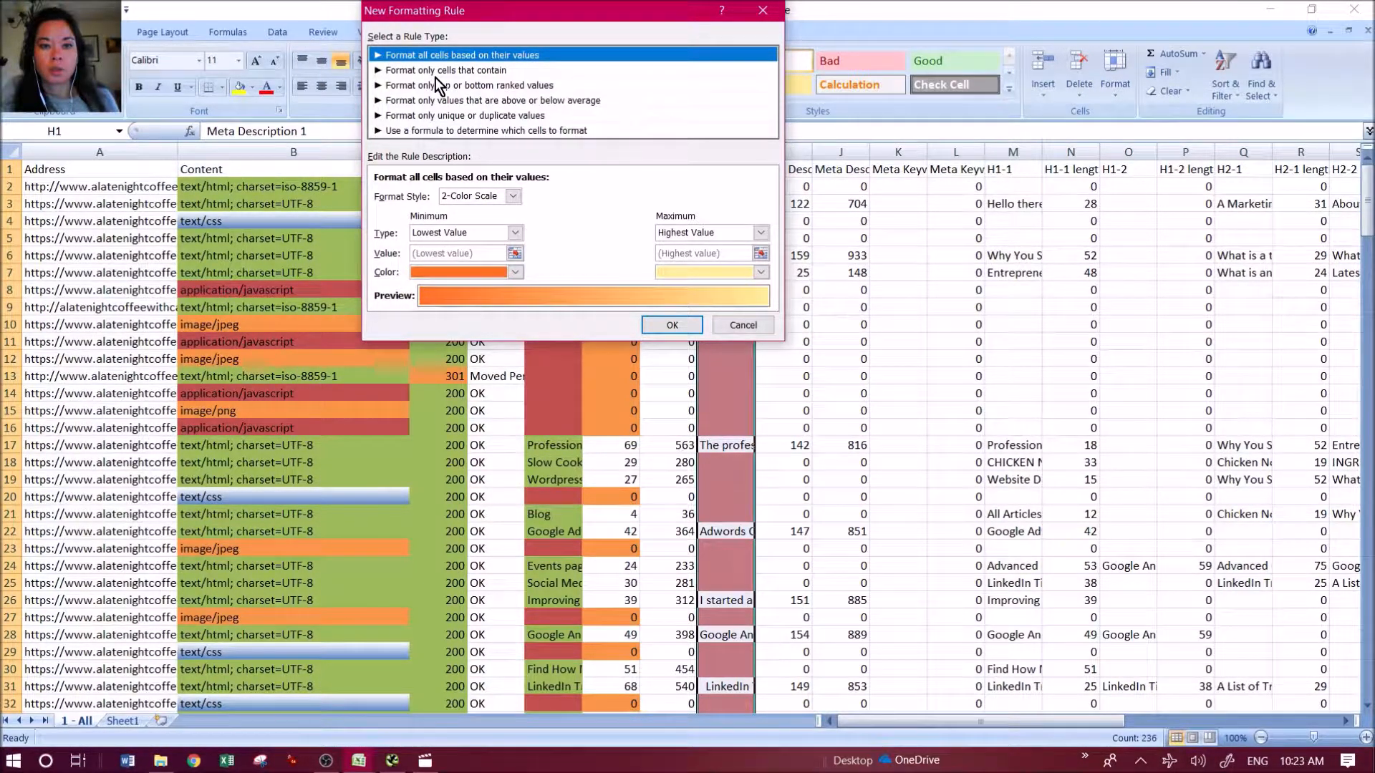
- Create a Meta Description 1 column rule that gives cells with no blanks a green fill
click(436, 71)
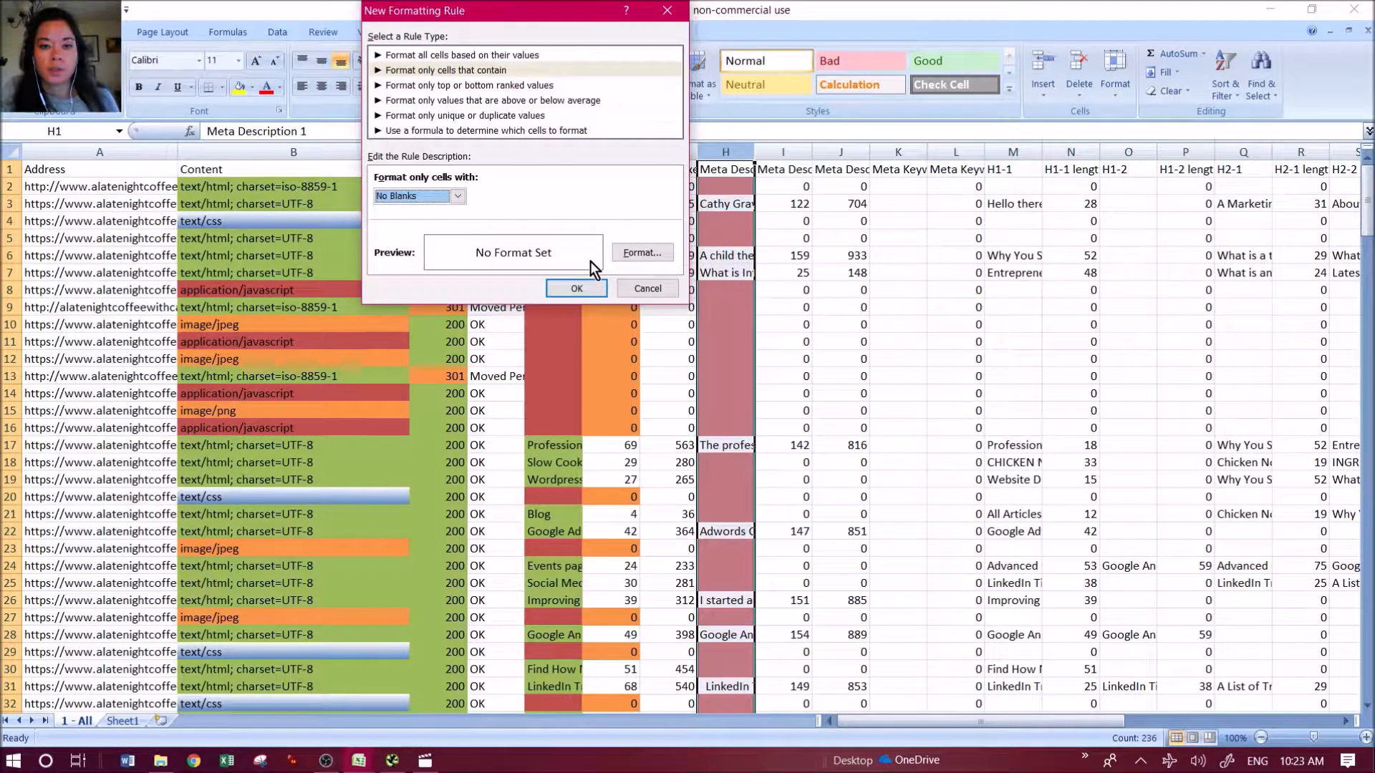
click(471, 101)
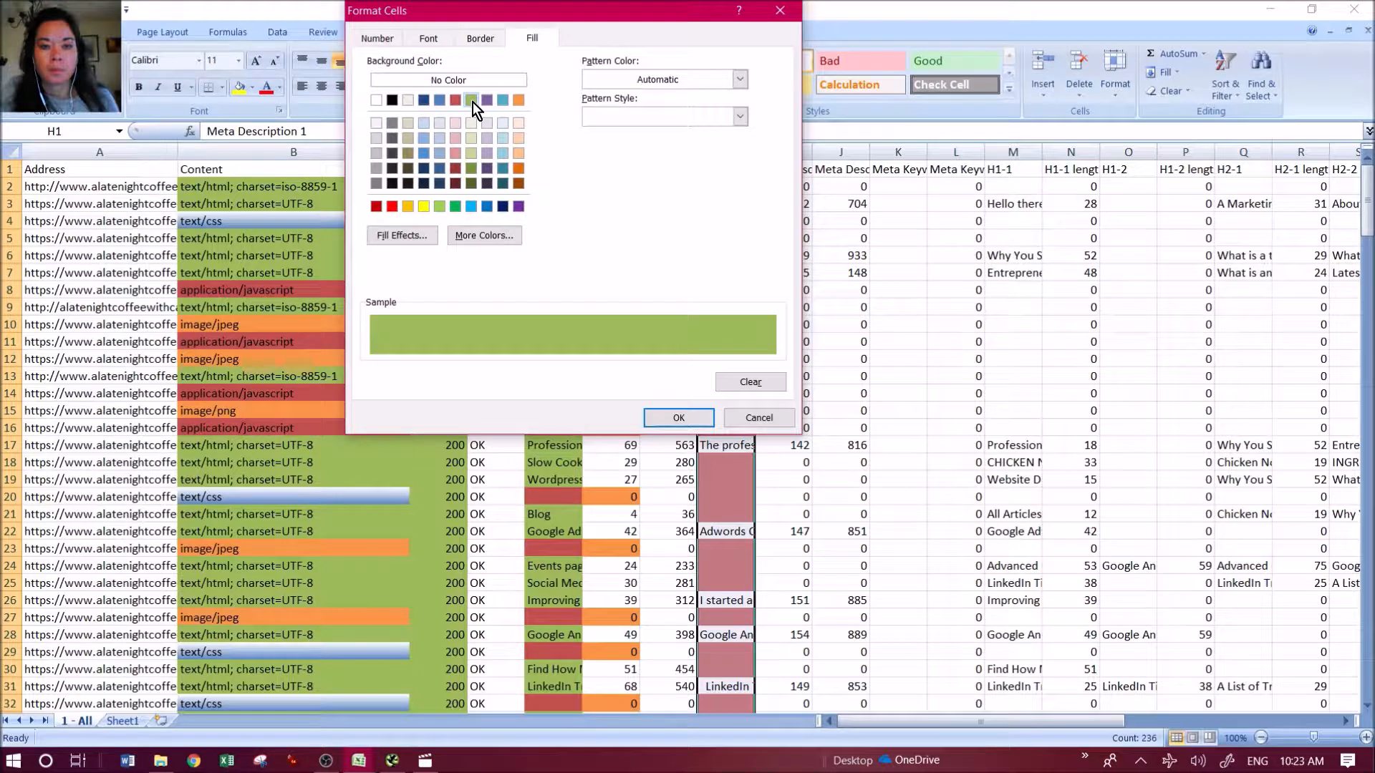
click(678, 419)
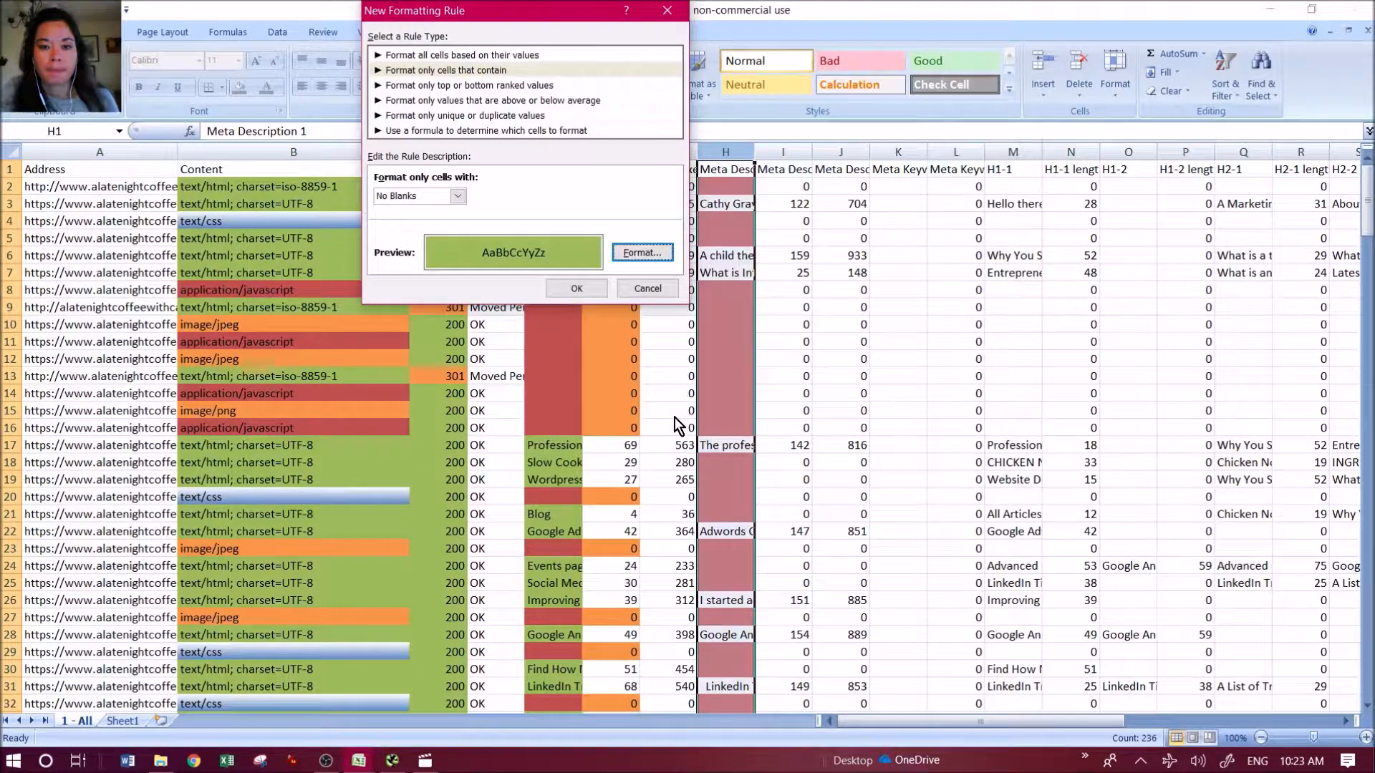
click(576, 288)
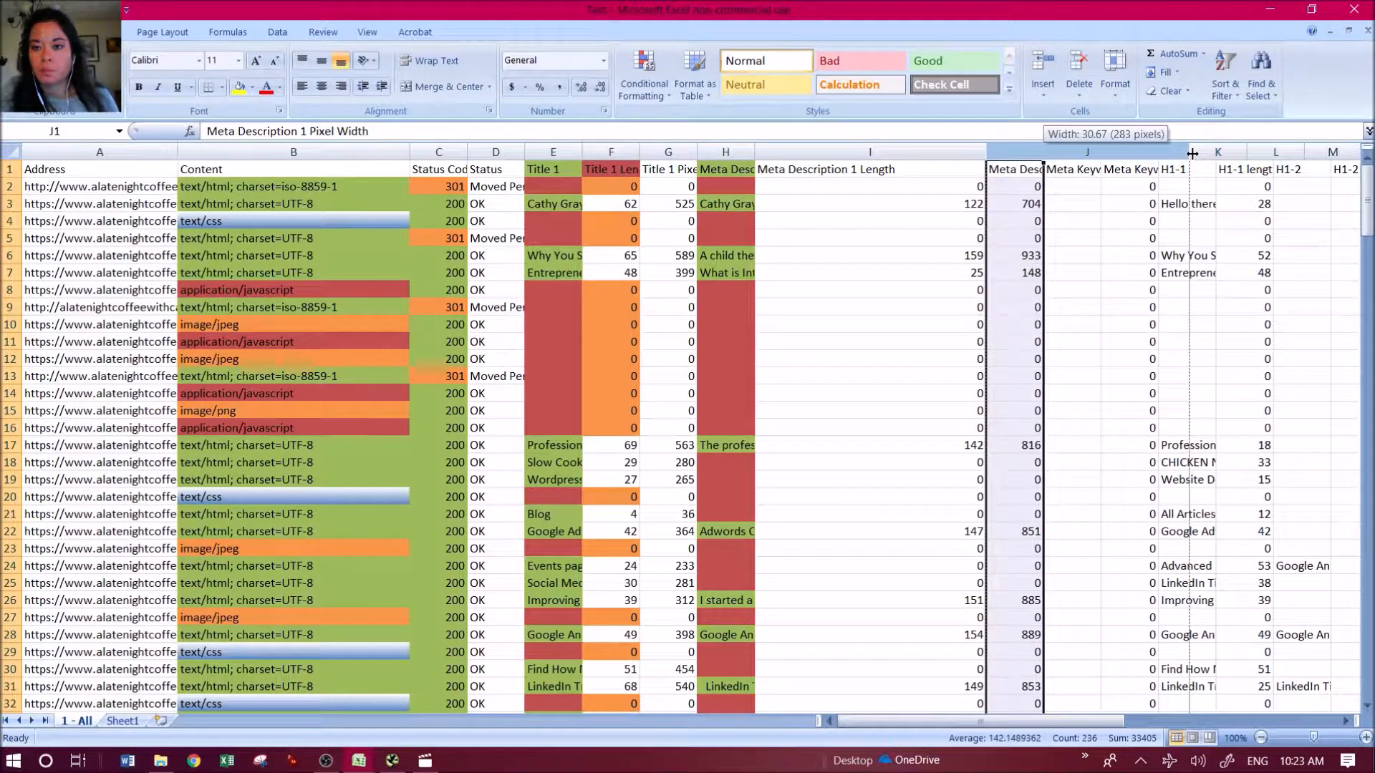
- Widen the Meta Description 1 Pixel Width column and create a Meta Description 1 Length rule giving cell values equal to 0 an orange fill
drag(1192, 153, 1192, 153)
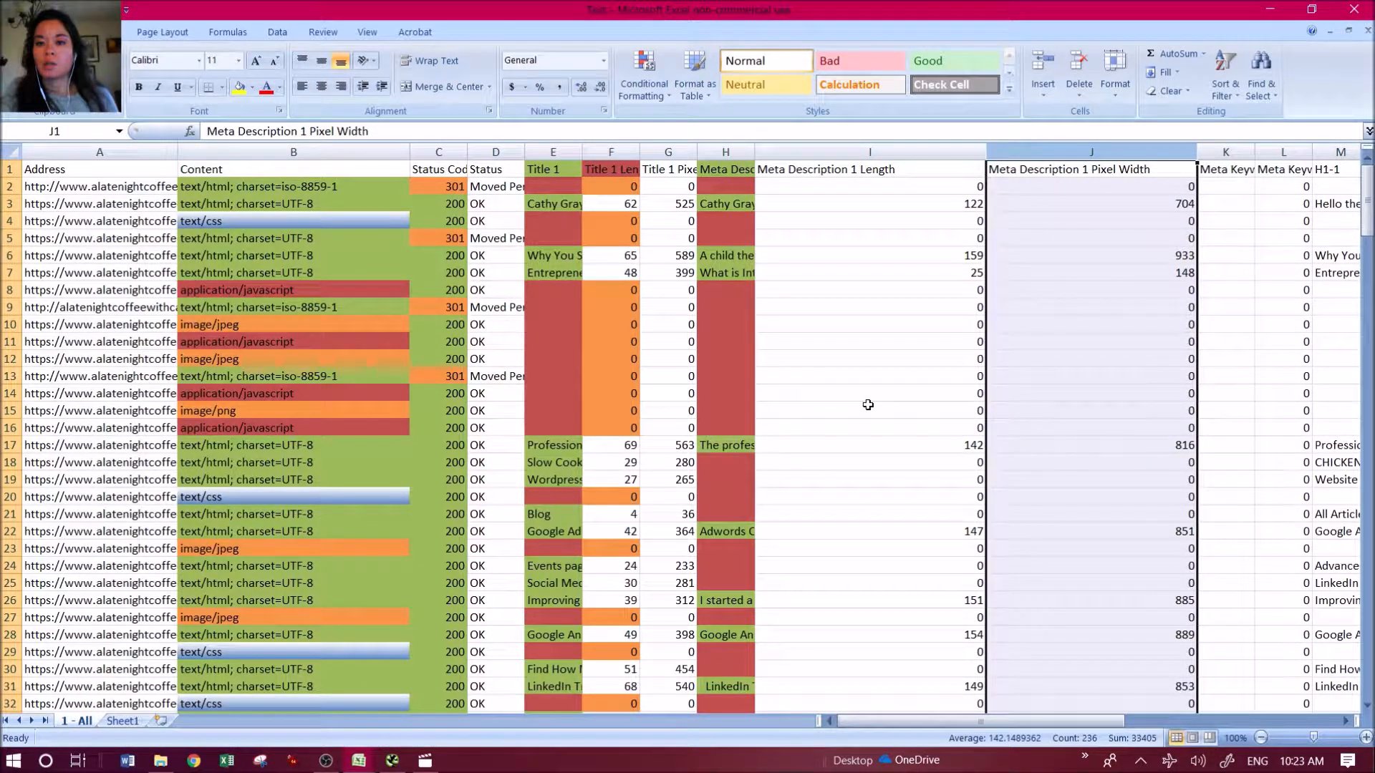
click(826, 153)
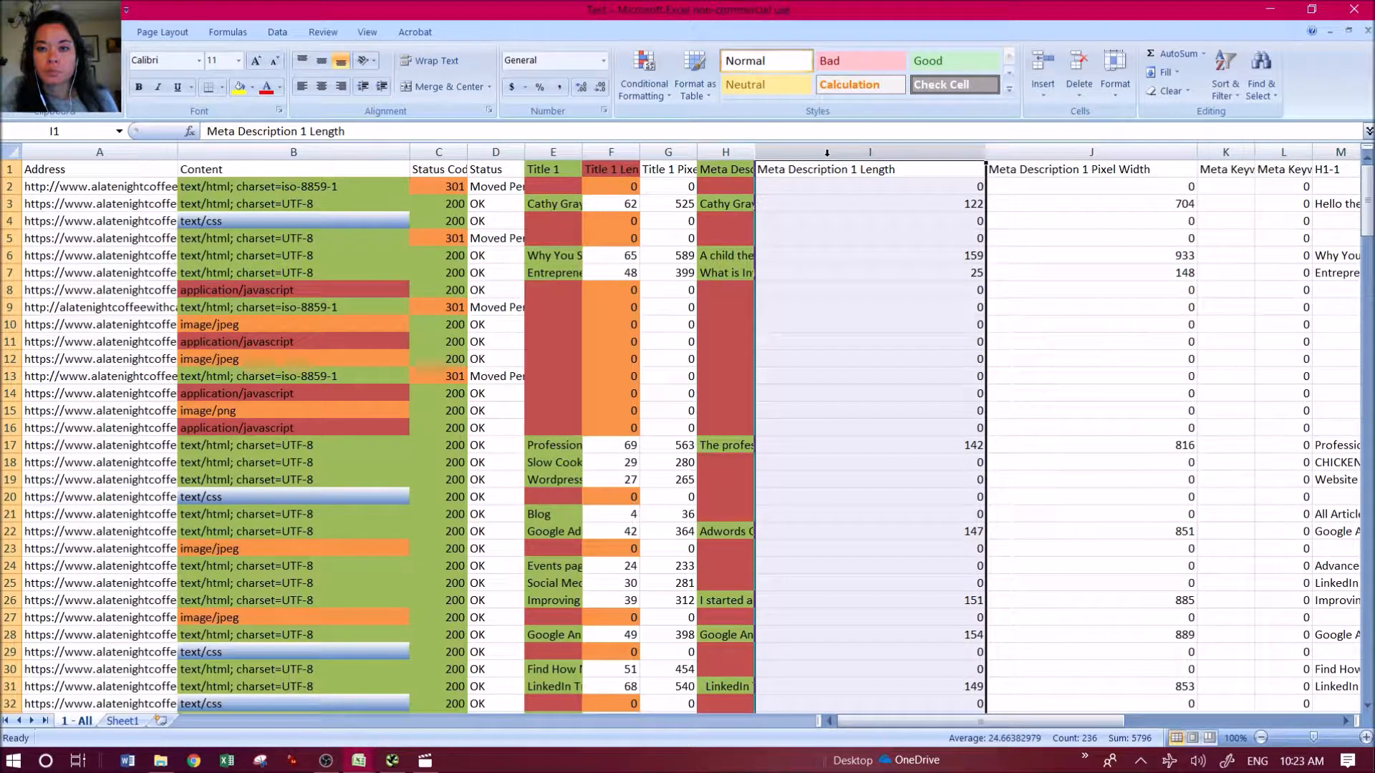
click(644, 91)
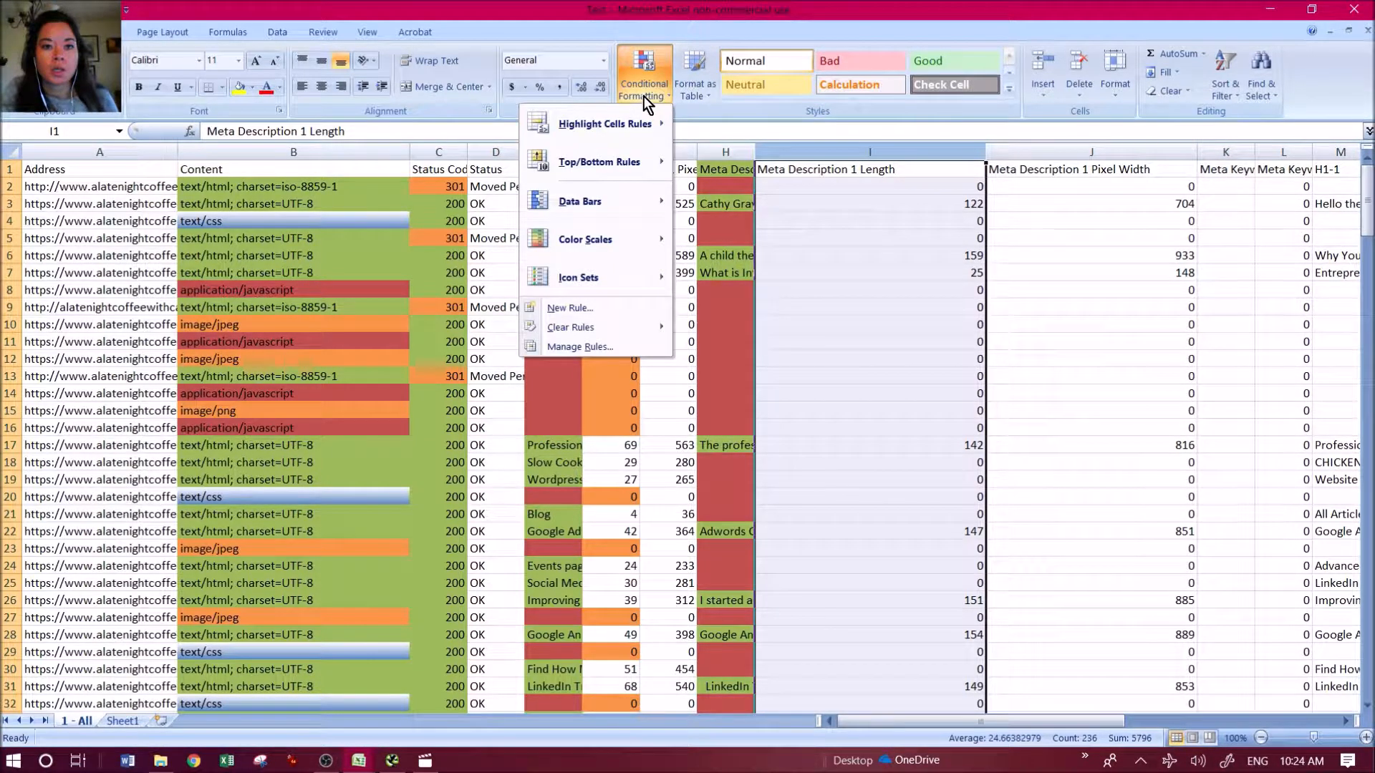
click(618, 308)
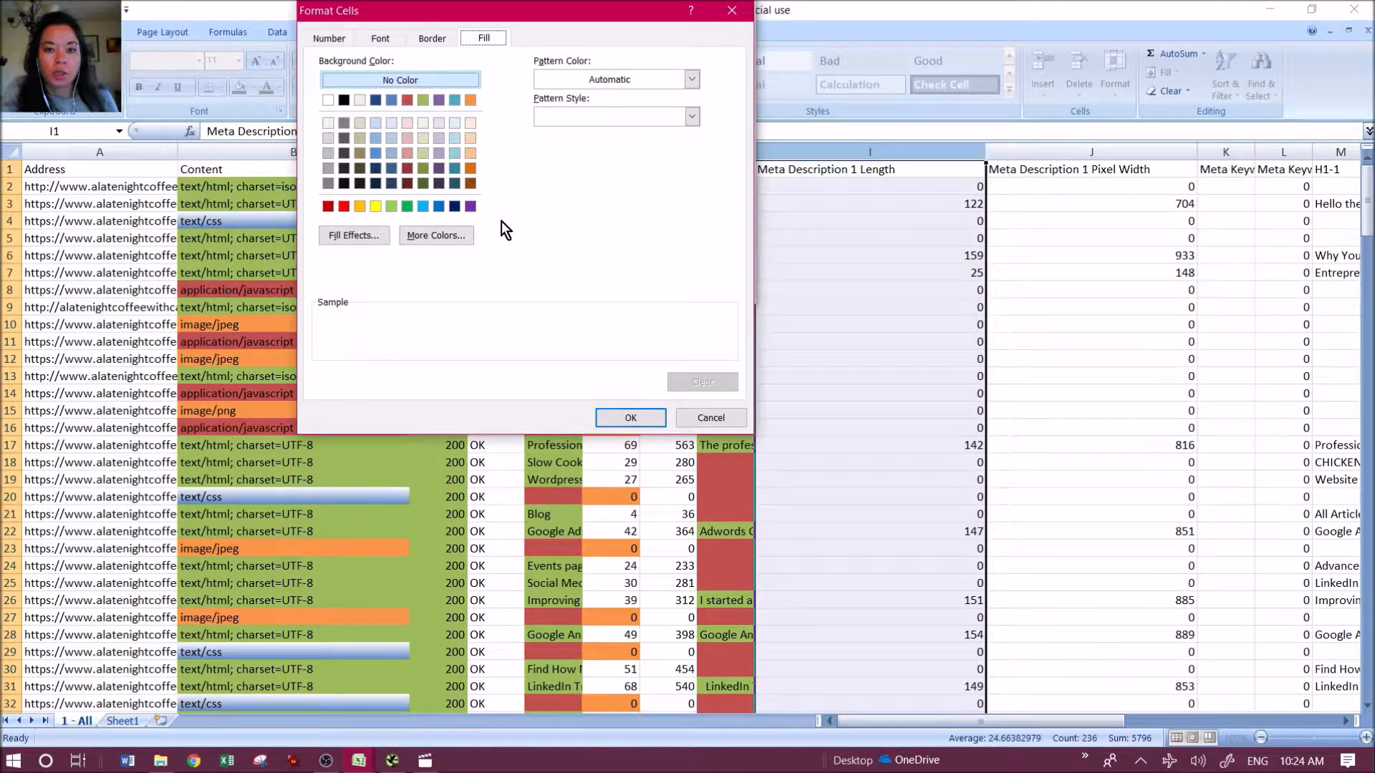
click(470, 99)
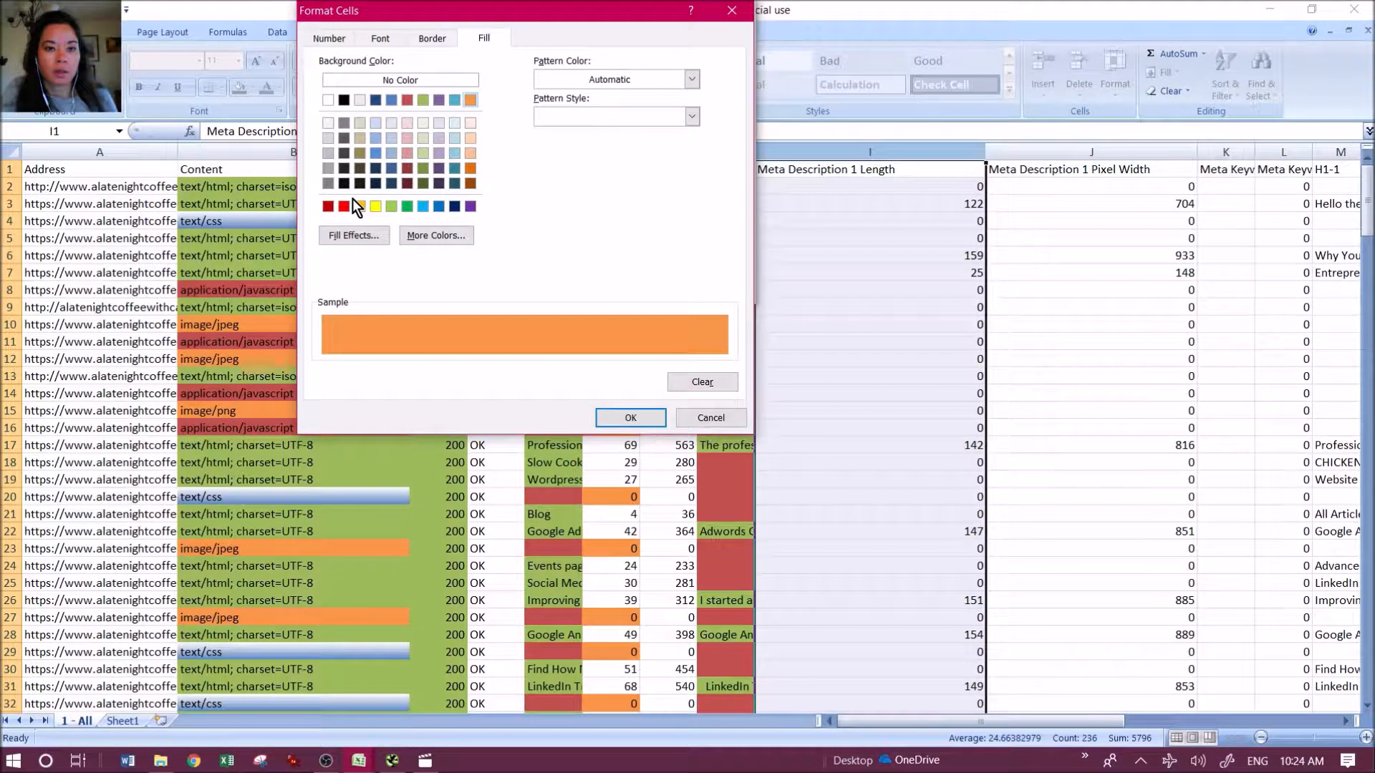
click(406, 99)
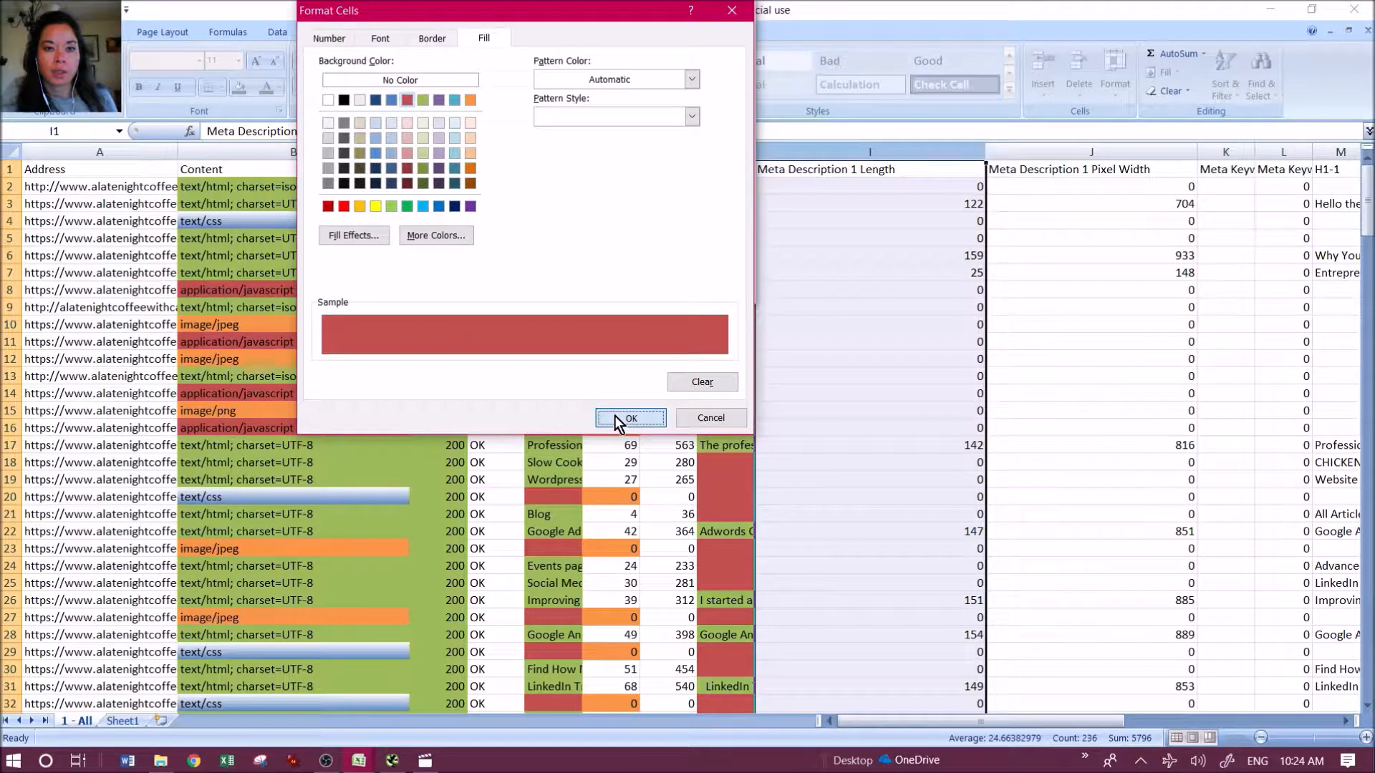
click(617, 417)
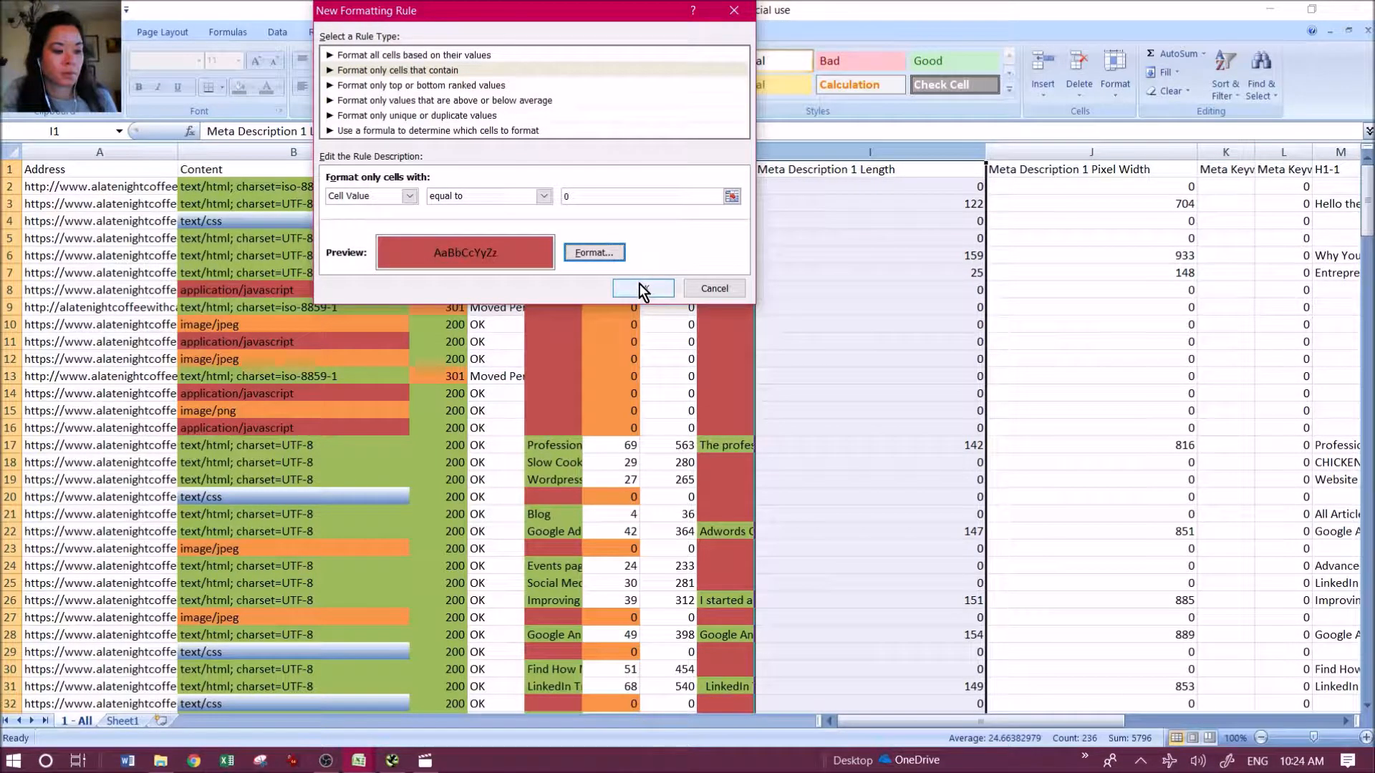
click(642, 289)
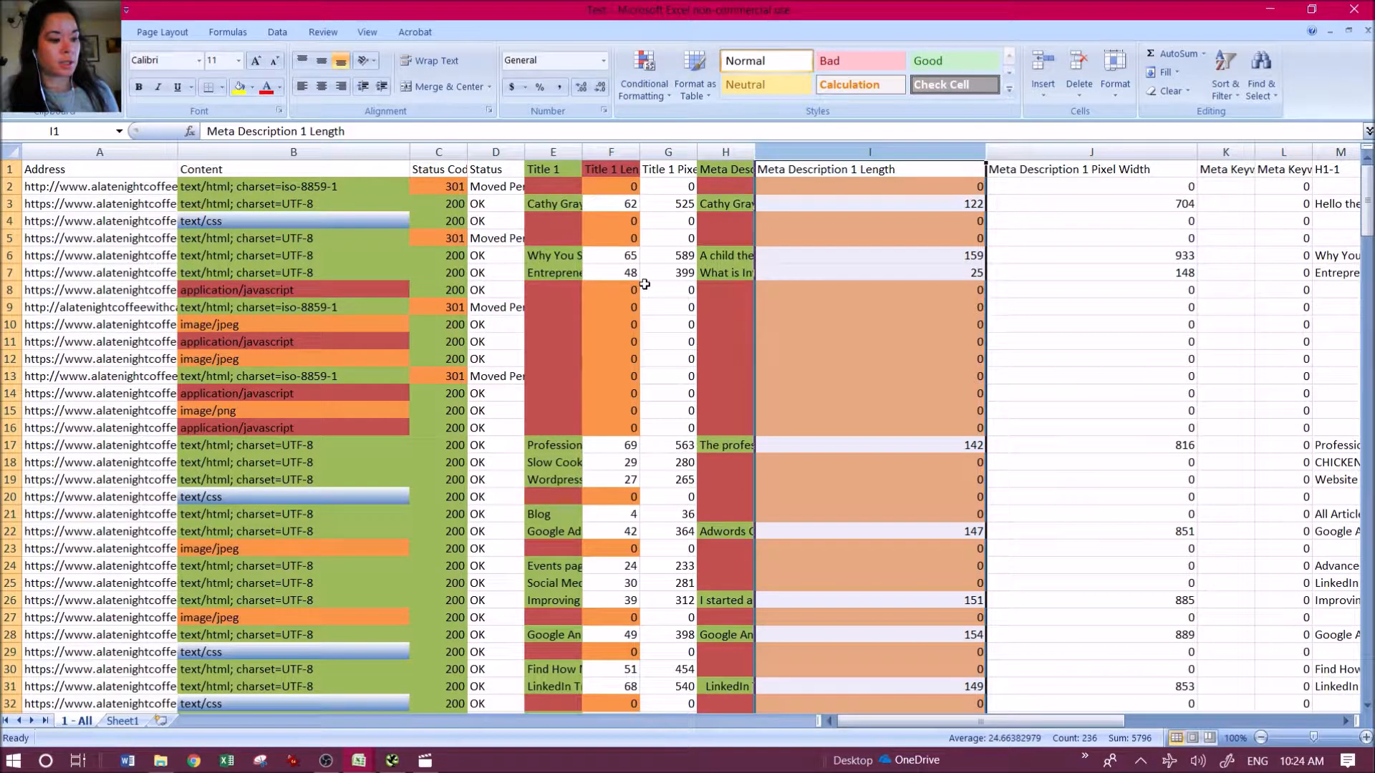
- Add a second Meta Description 1 Length conditional formatting rule that gives overly long lengths a red fill
click(644, 75)
mouse_move(620, 238)
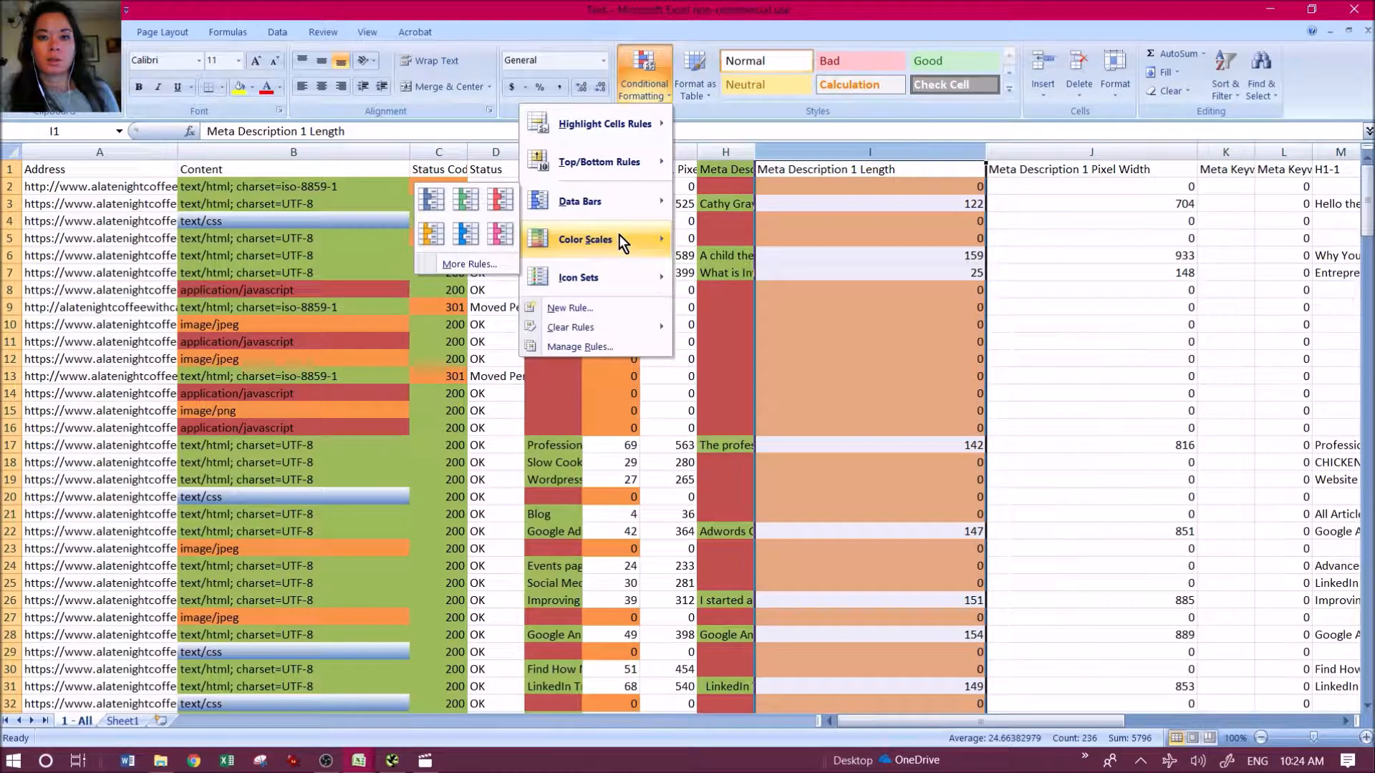
click(623, 312)
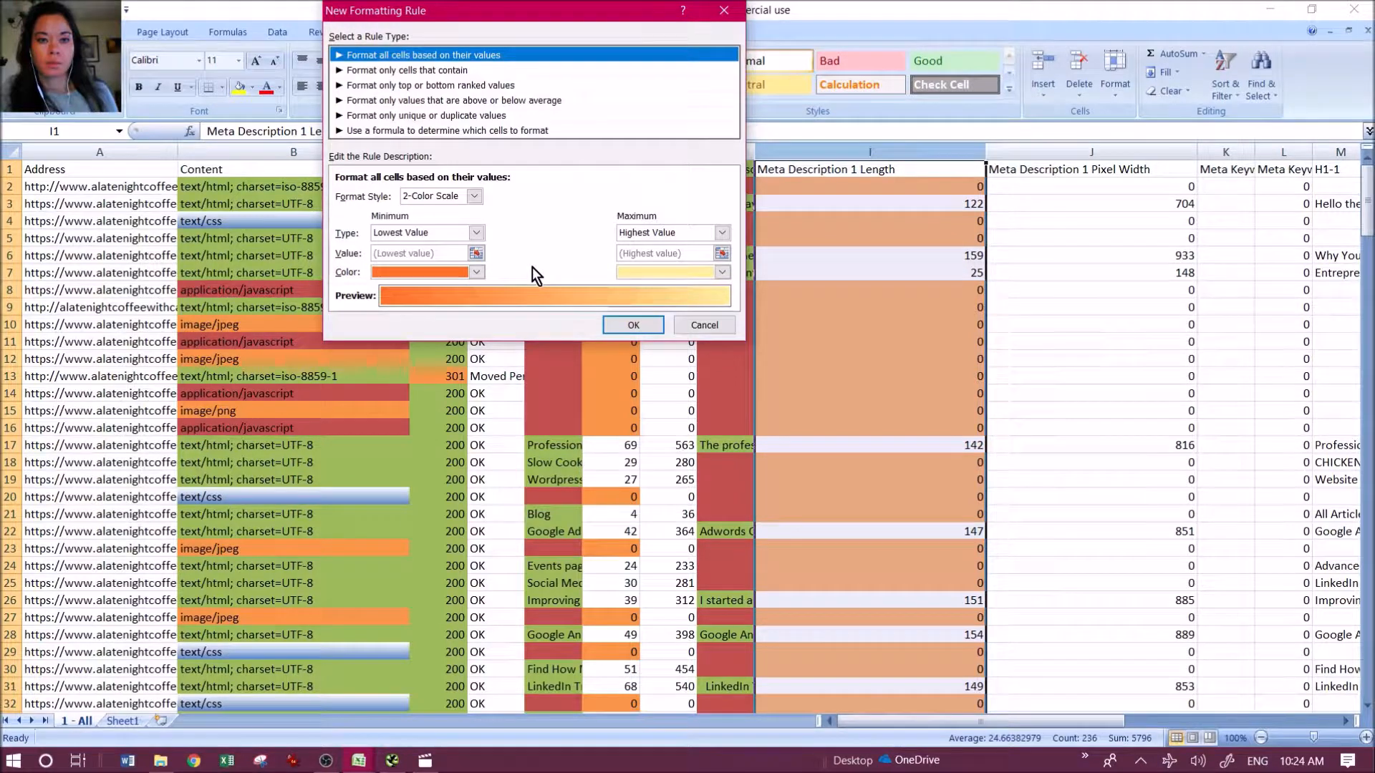
key(Down)
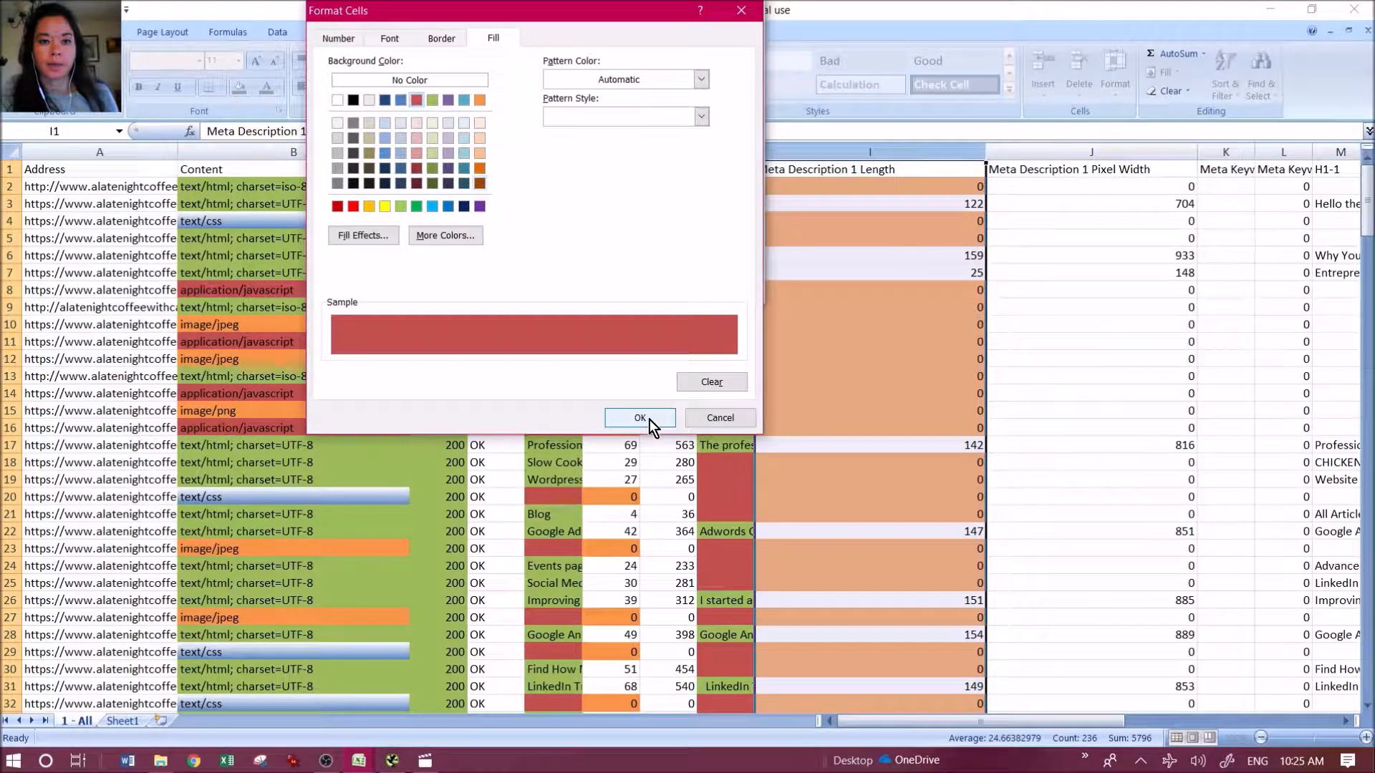
click(640, 418)
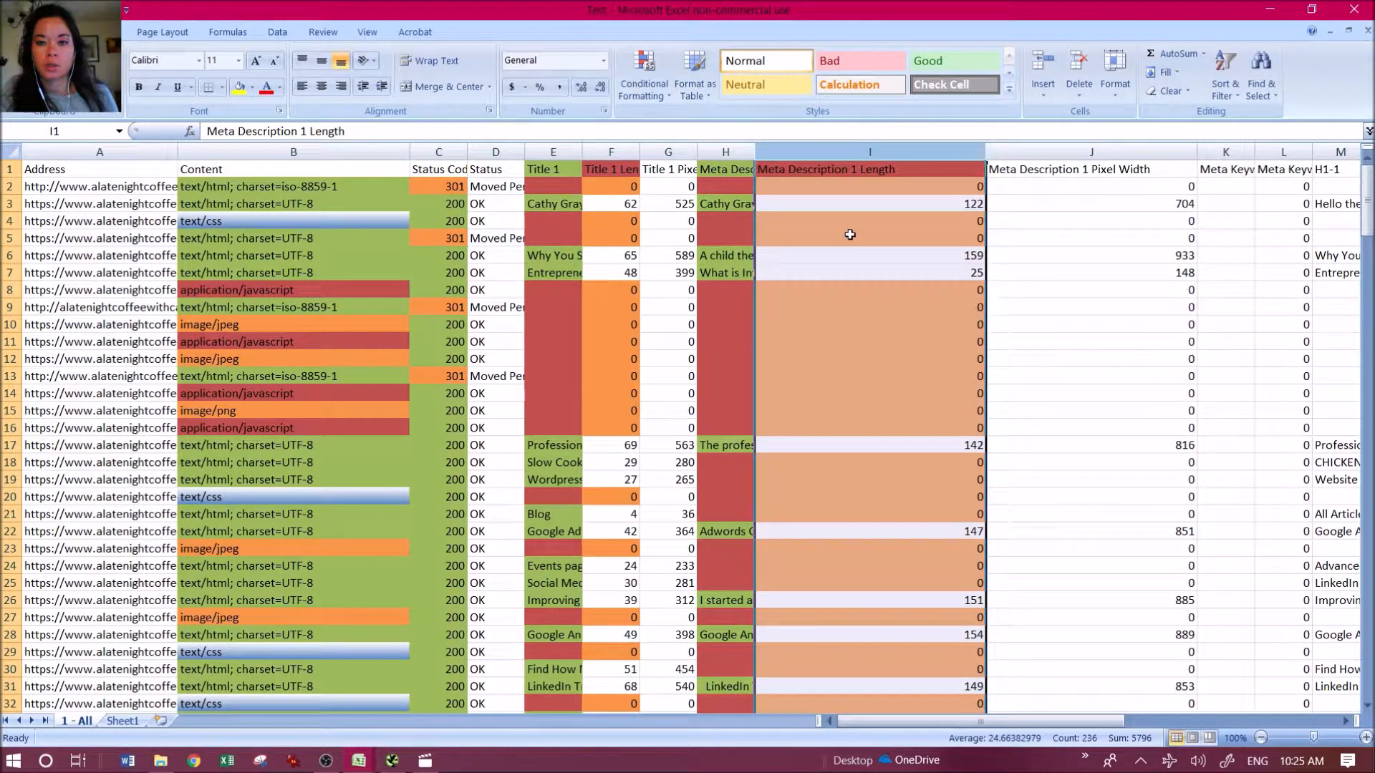
- Review the Meta Description 1 Length column for descriptions flagged as too long and for lengths near the limit
scroll(852, 244, down, 5)
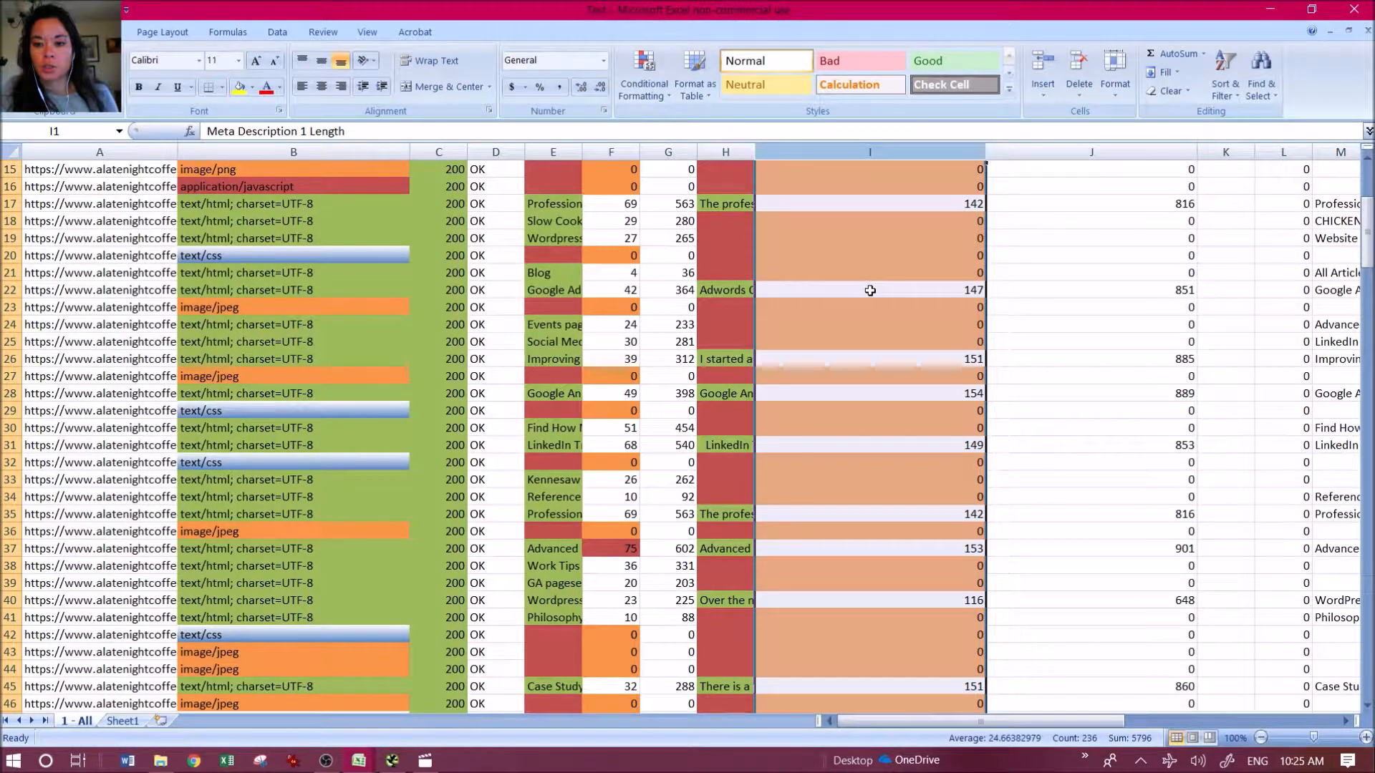
scroll(870, 290, down, 20)
click(942, 549)
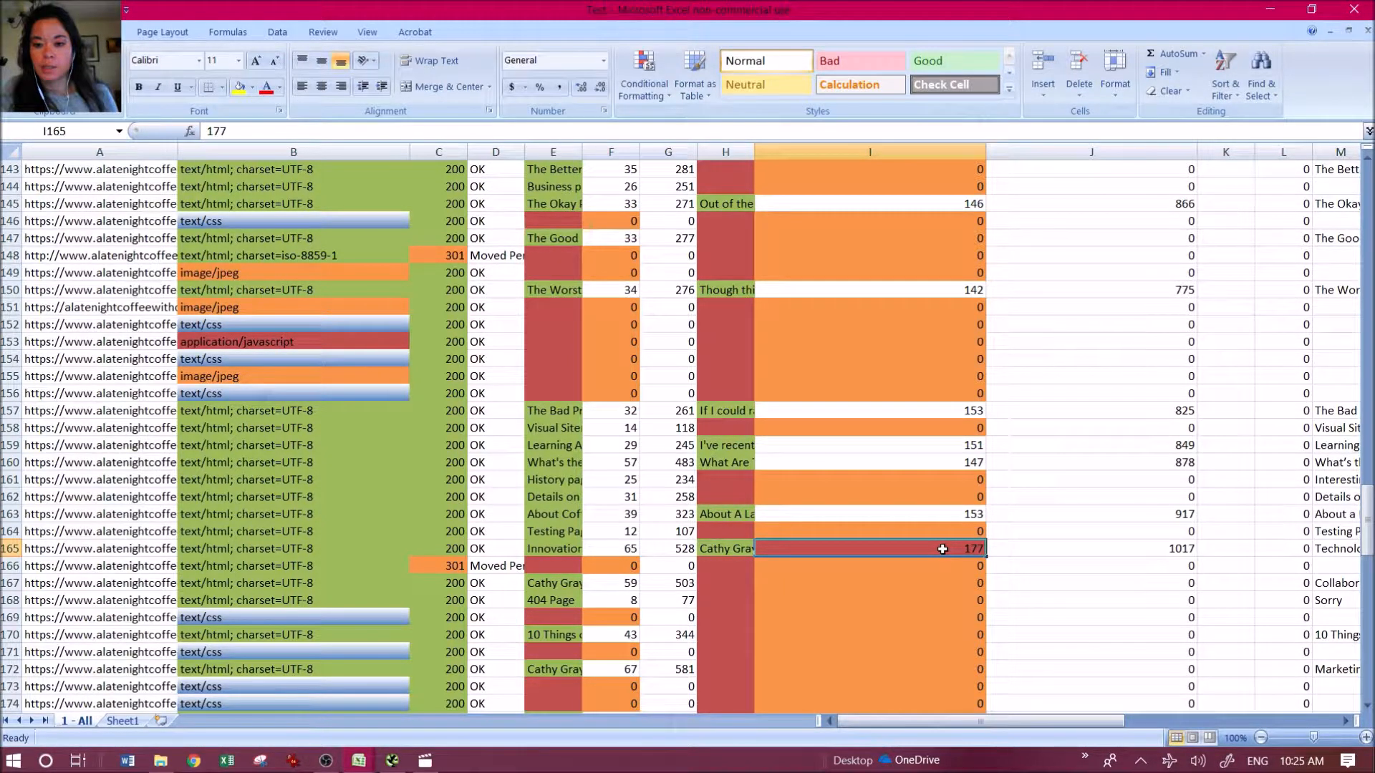
scroll(918, 425, up, 3)
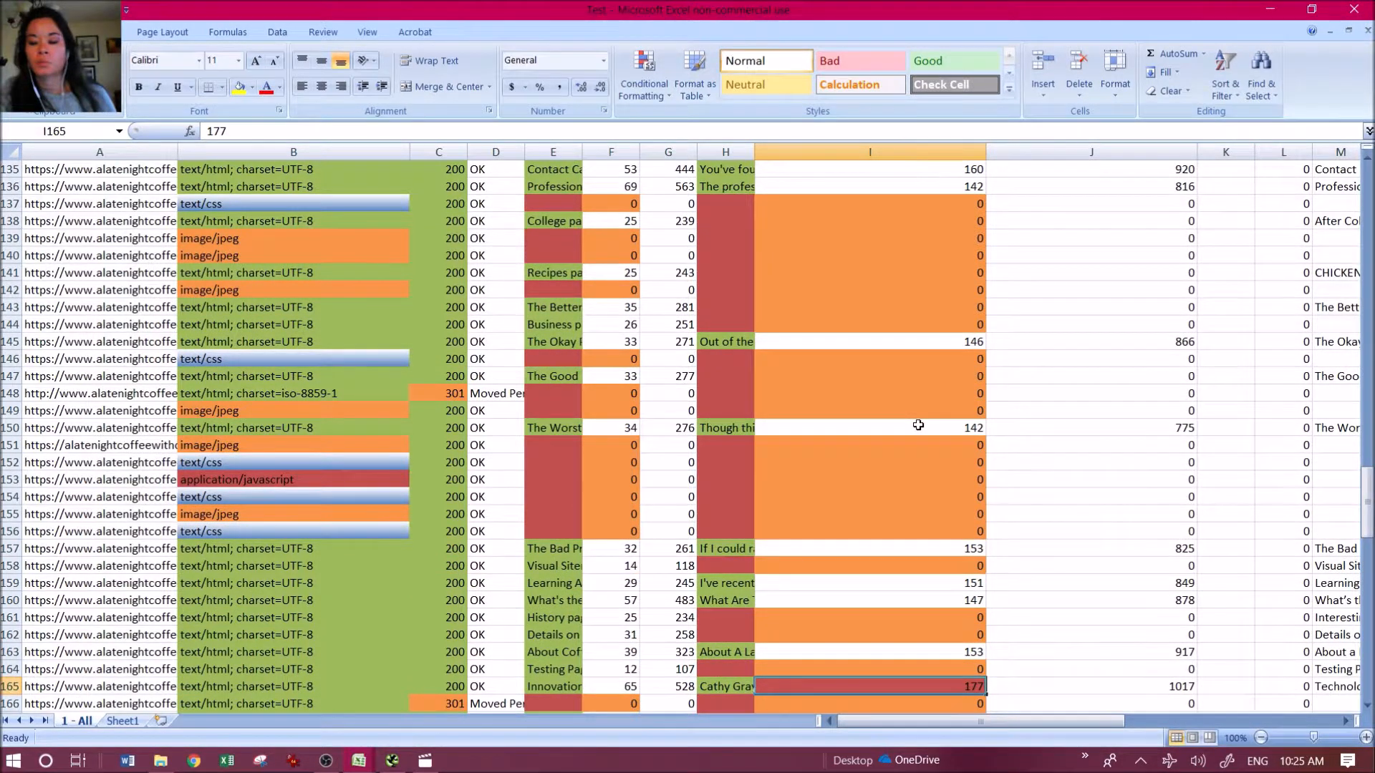
scroll(919, 425, up, 3)
click(893, 291)
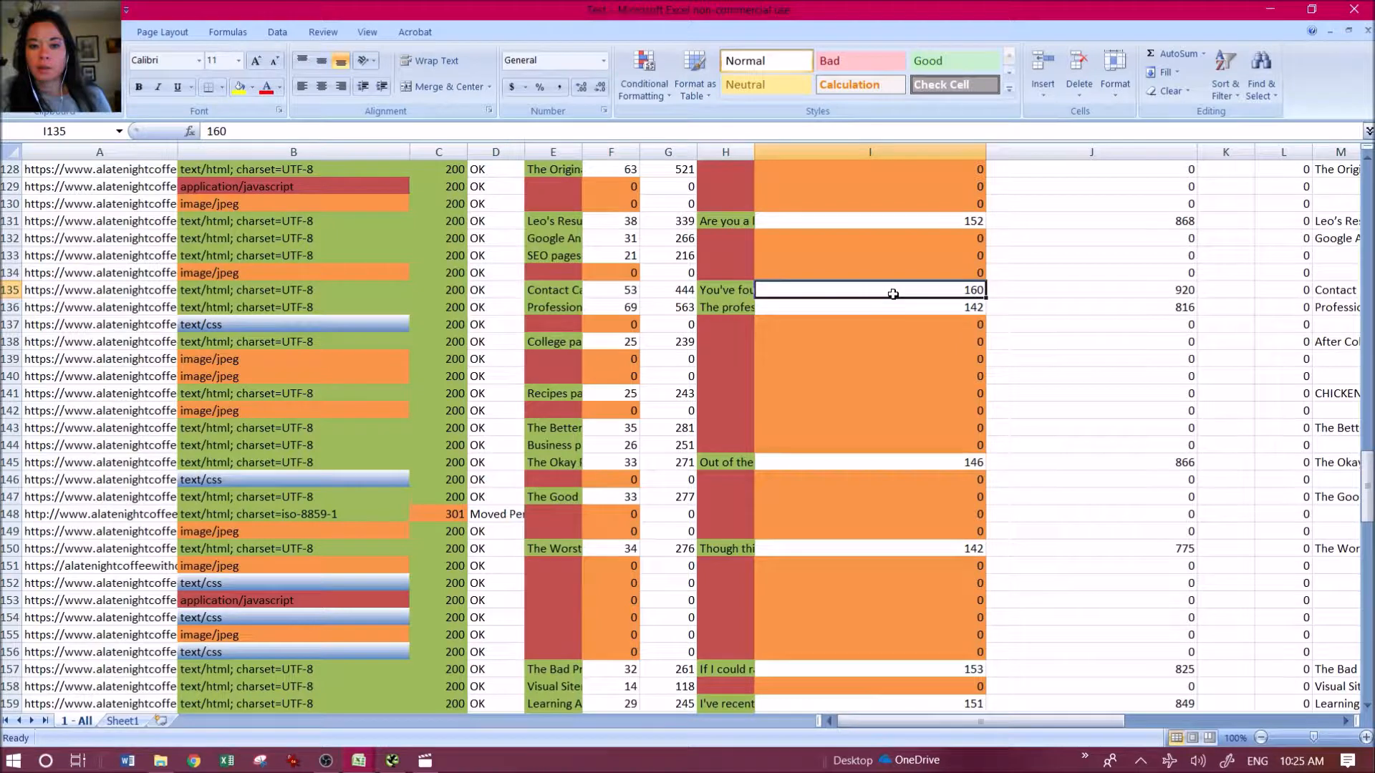
scroll(893, 294, up, 20)
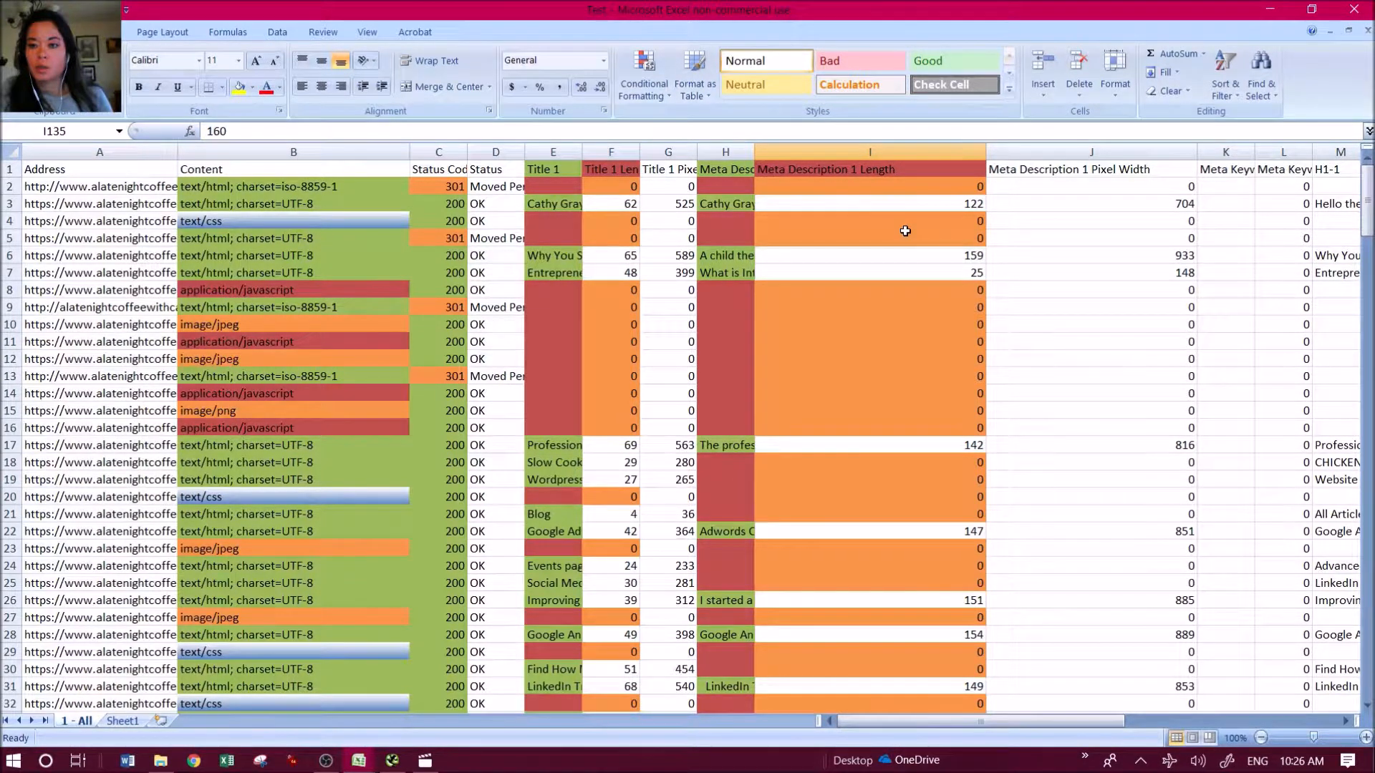
- Narrow the Meta Description 1 Length and Pixel Width columns, and create an H1-1 length rule giving values of 0 a red fill
key(ctrl+z)
click(1065, 150)
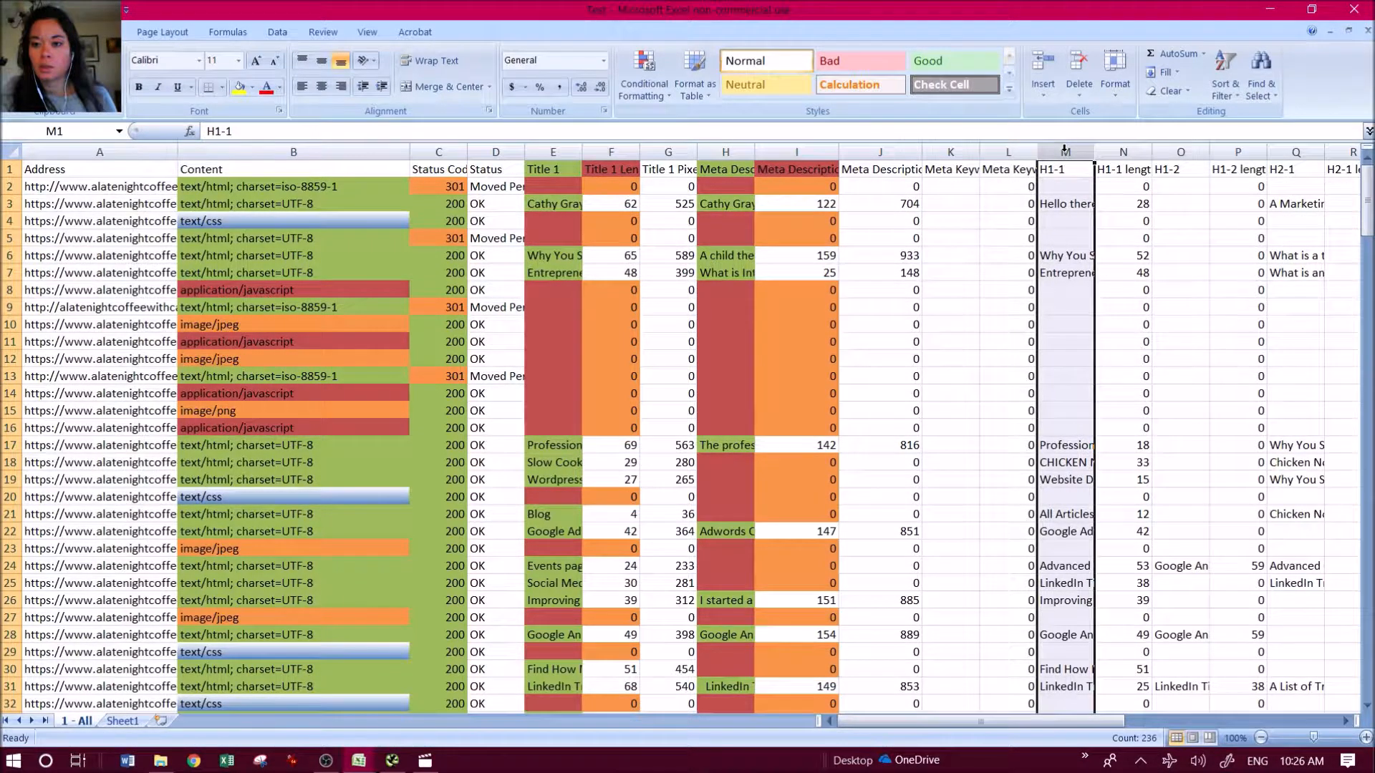
click(1123, 151)
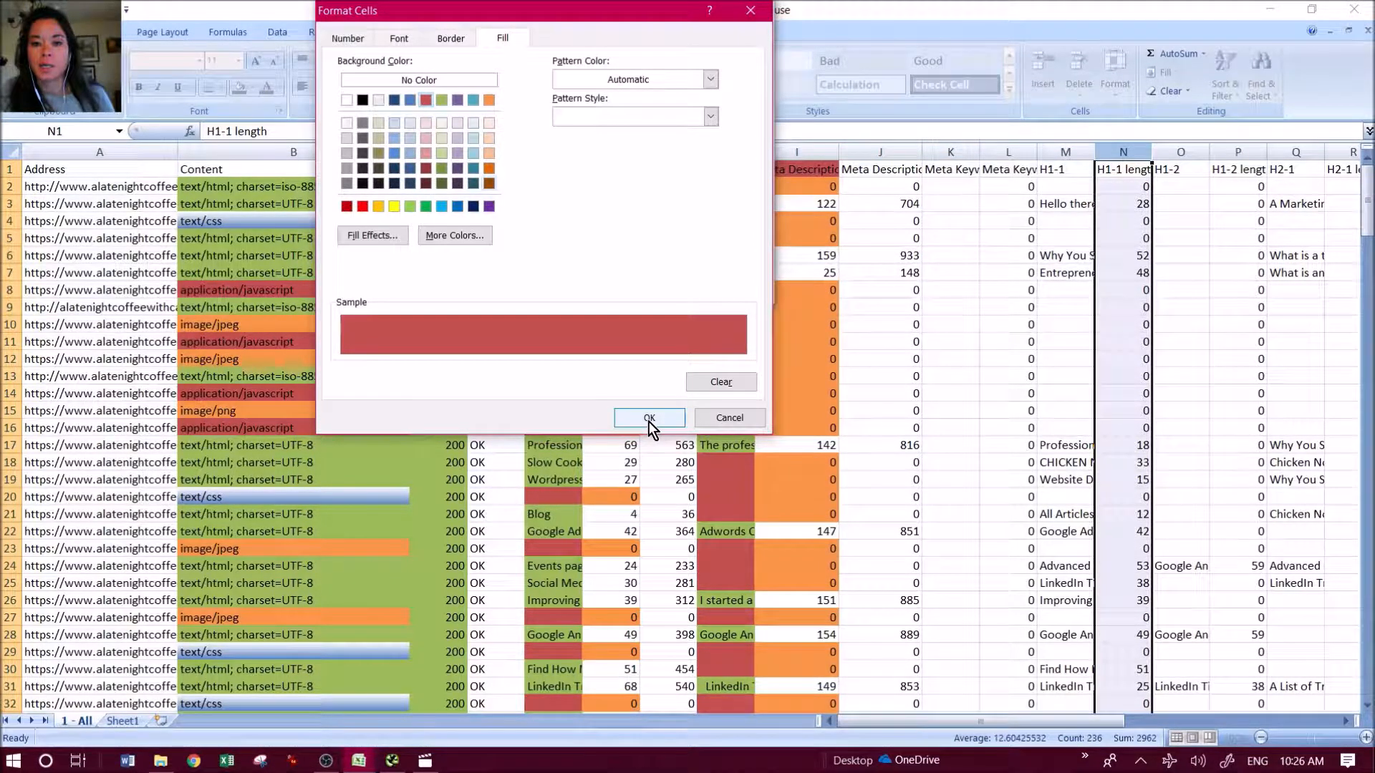
click(648, 419)
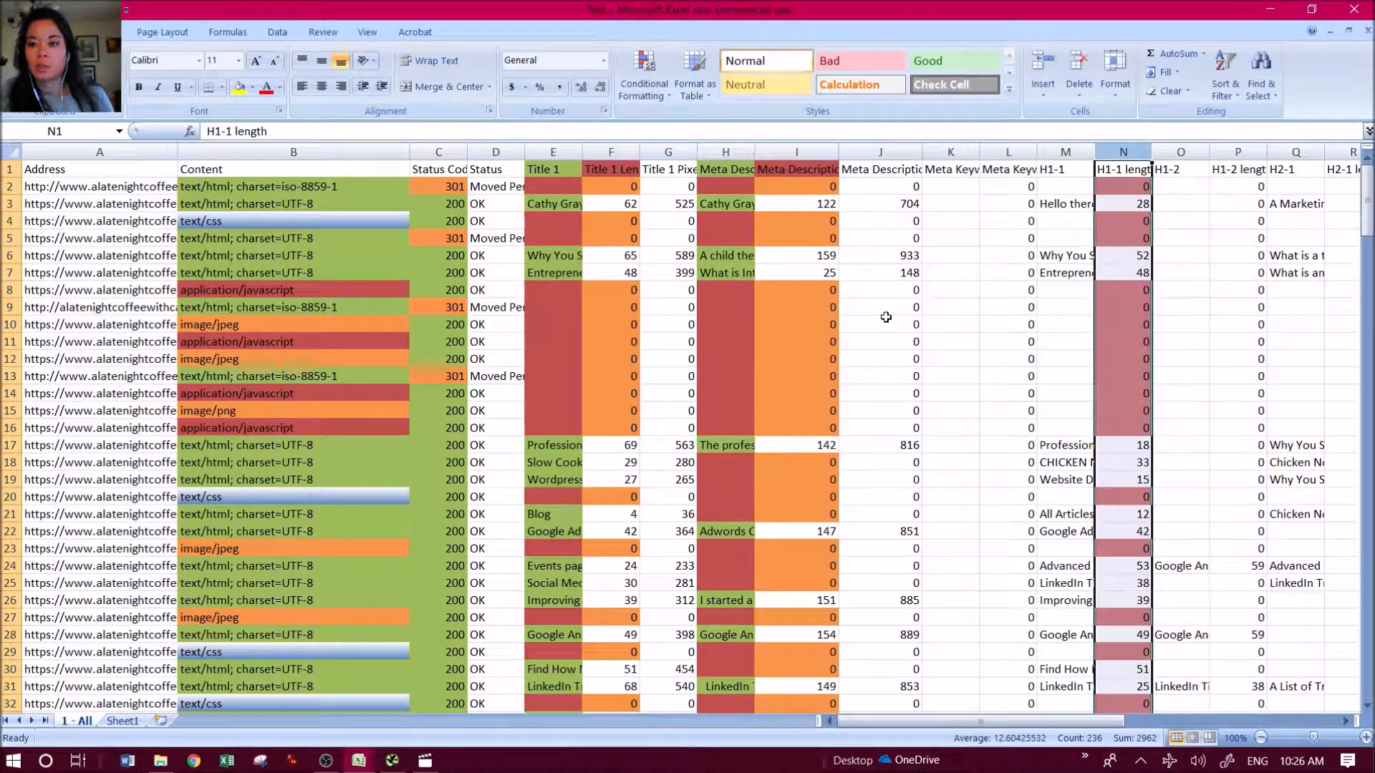
- Create an H1-2 length conditional formatting rule for cells that contain nonzero values, with a red fill
scroll(885, 317, right, 5)
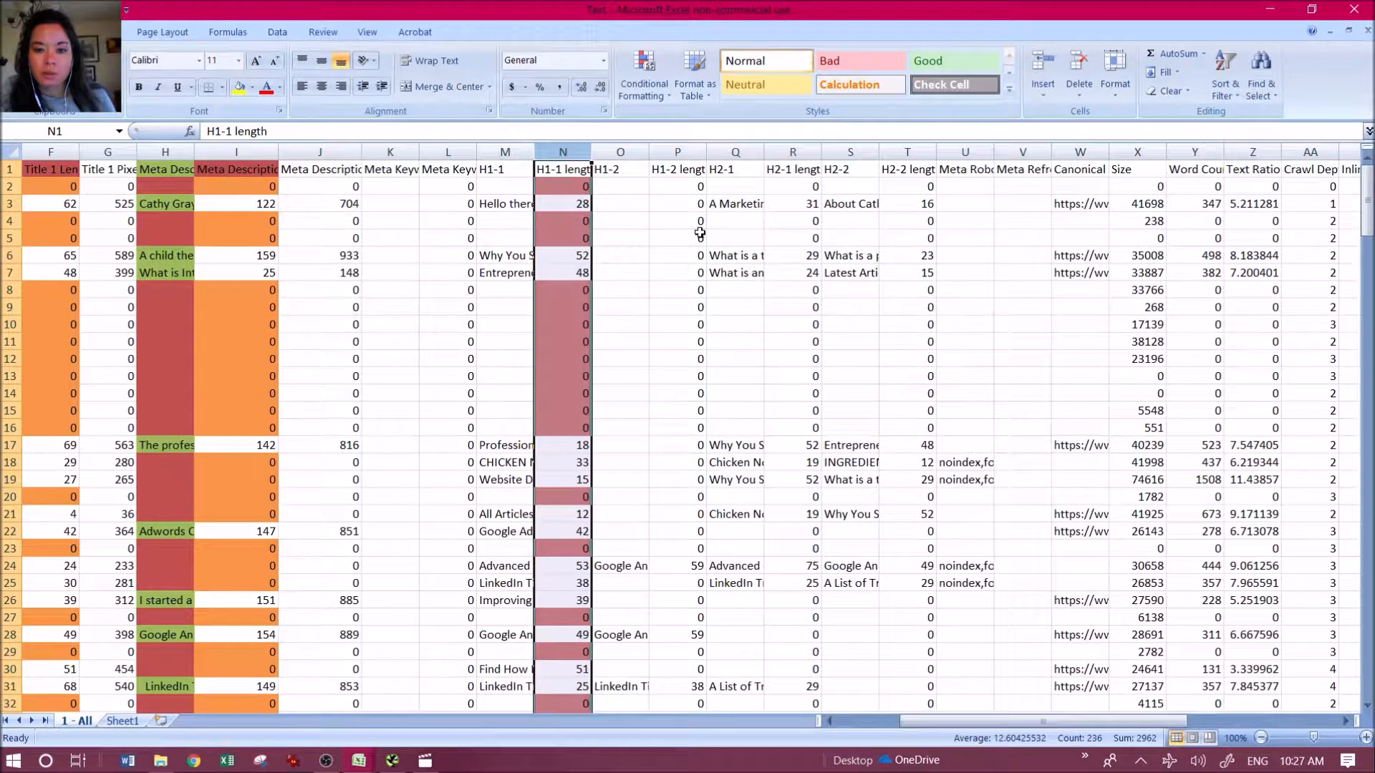
click(683, 156)
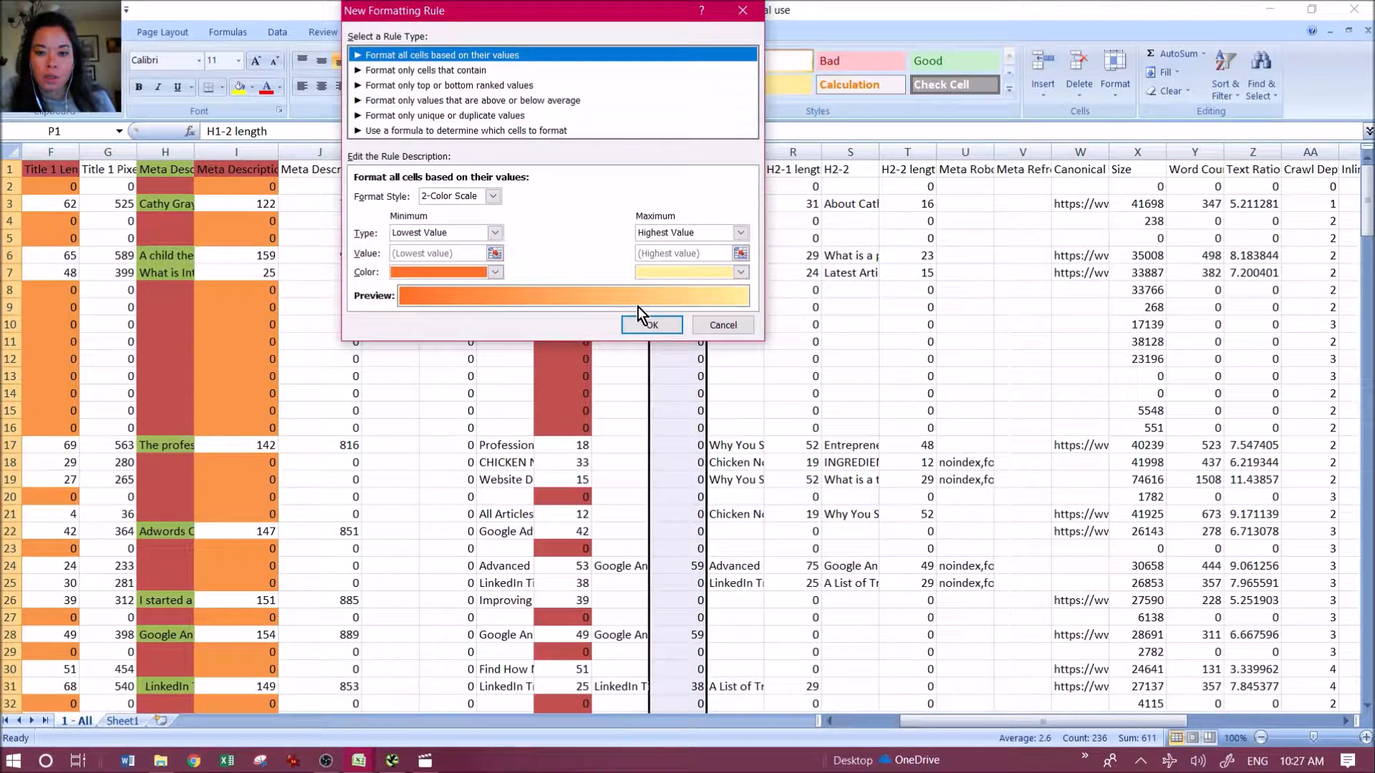
click(426, 69)
click(436, 195)
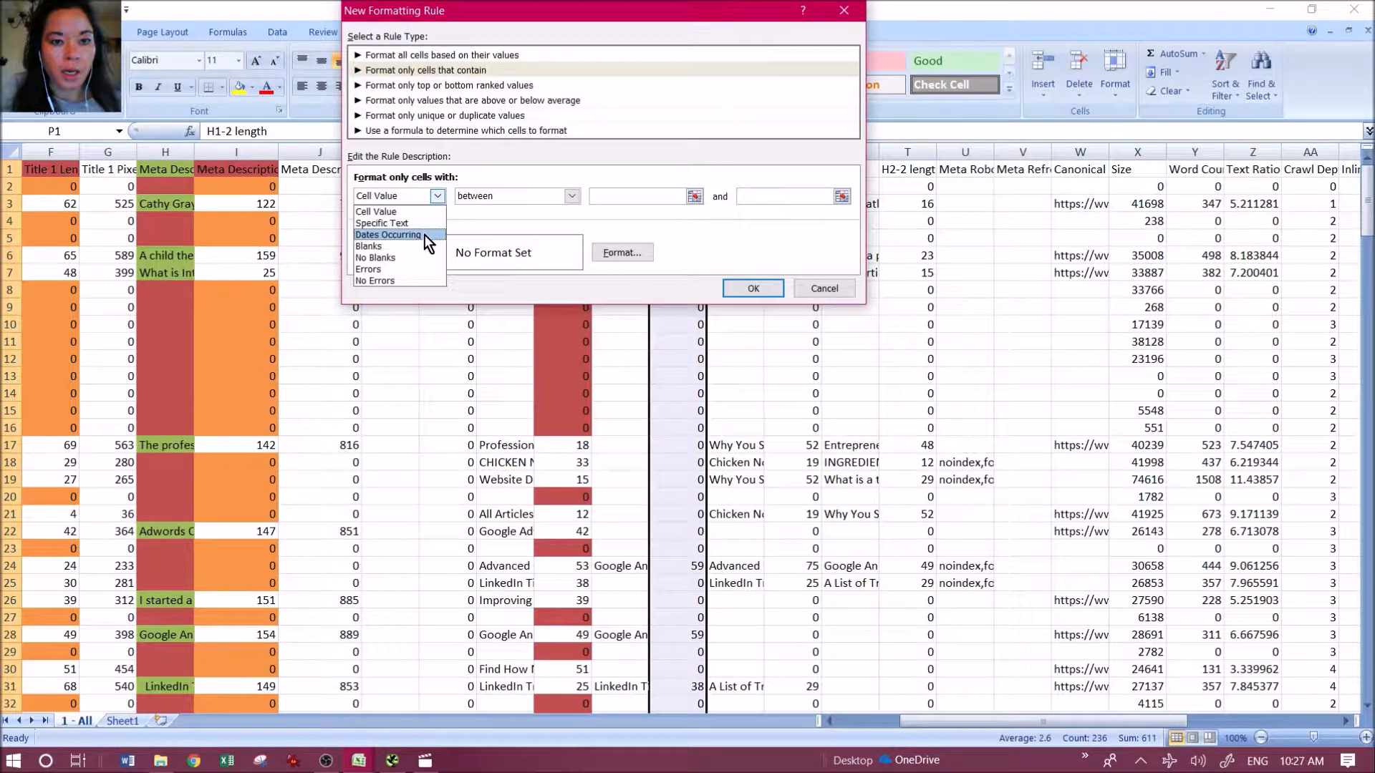
click(497, 194)
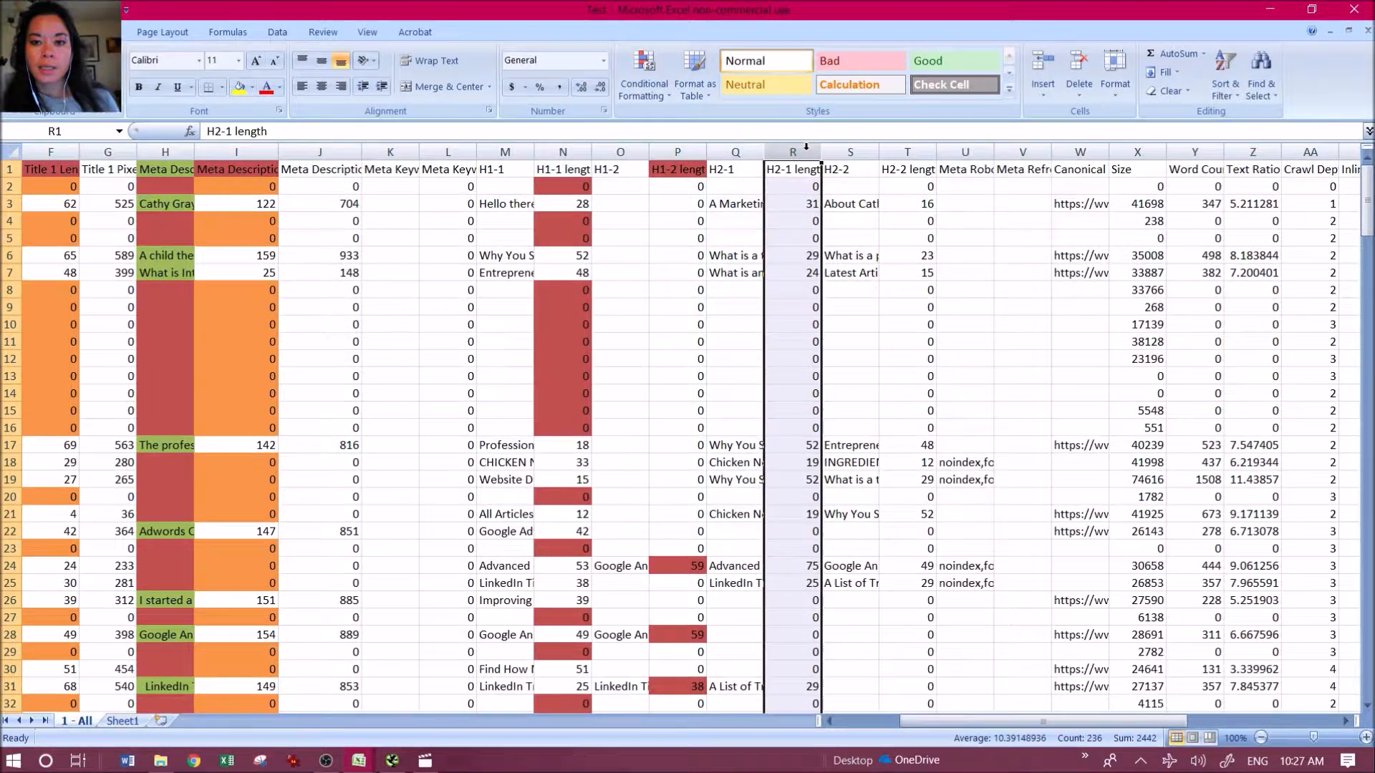
- Create an H2-1 length conditional formatting rule that gives cell values of 0 a red fill
click(644, 75)
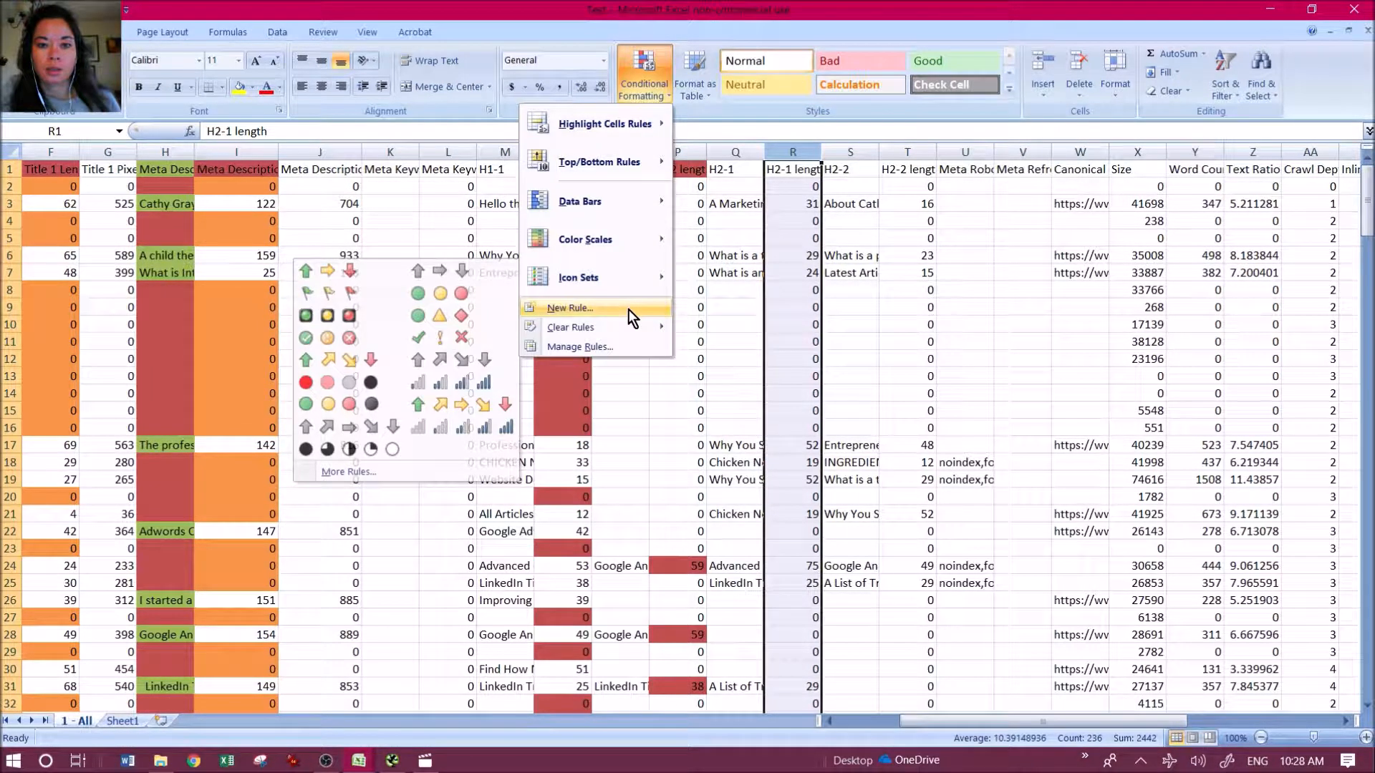
click(629, 310)
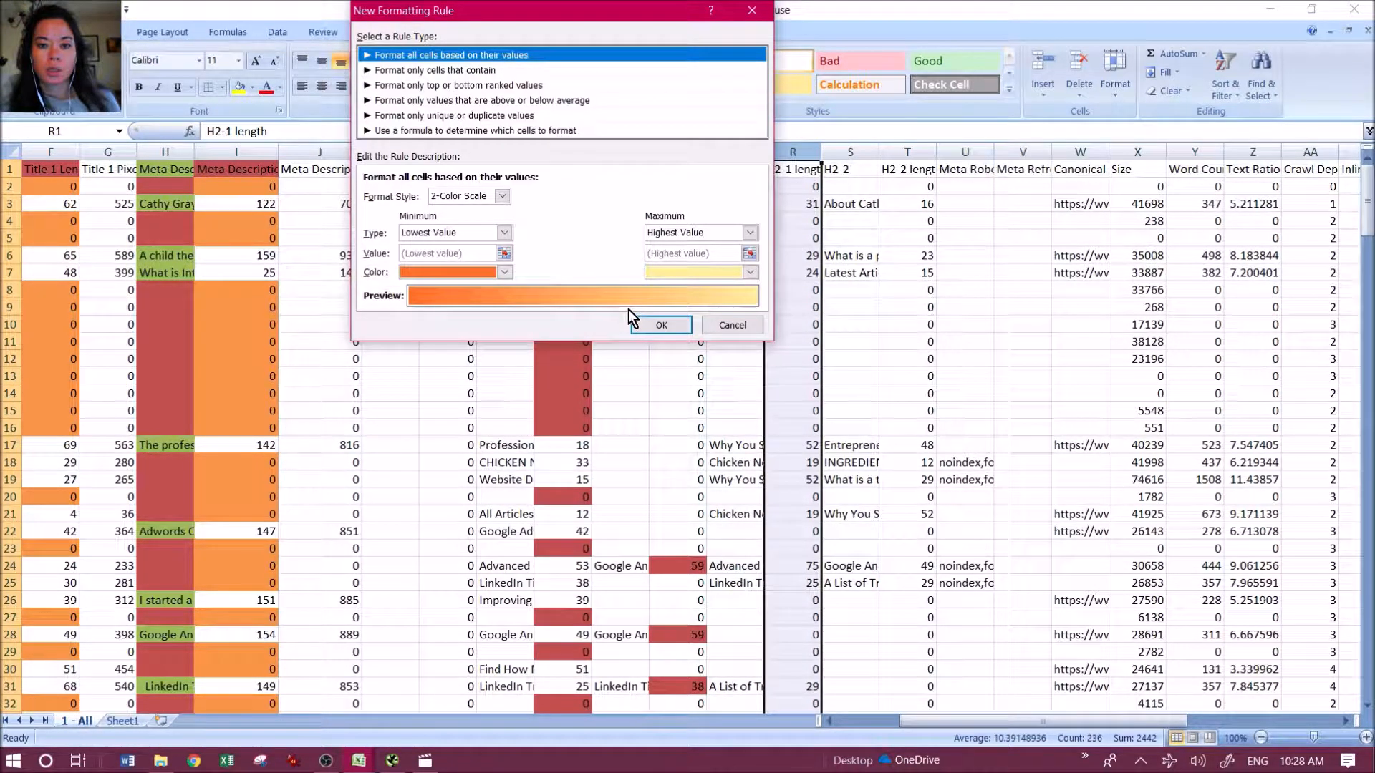
key(Down)
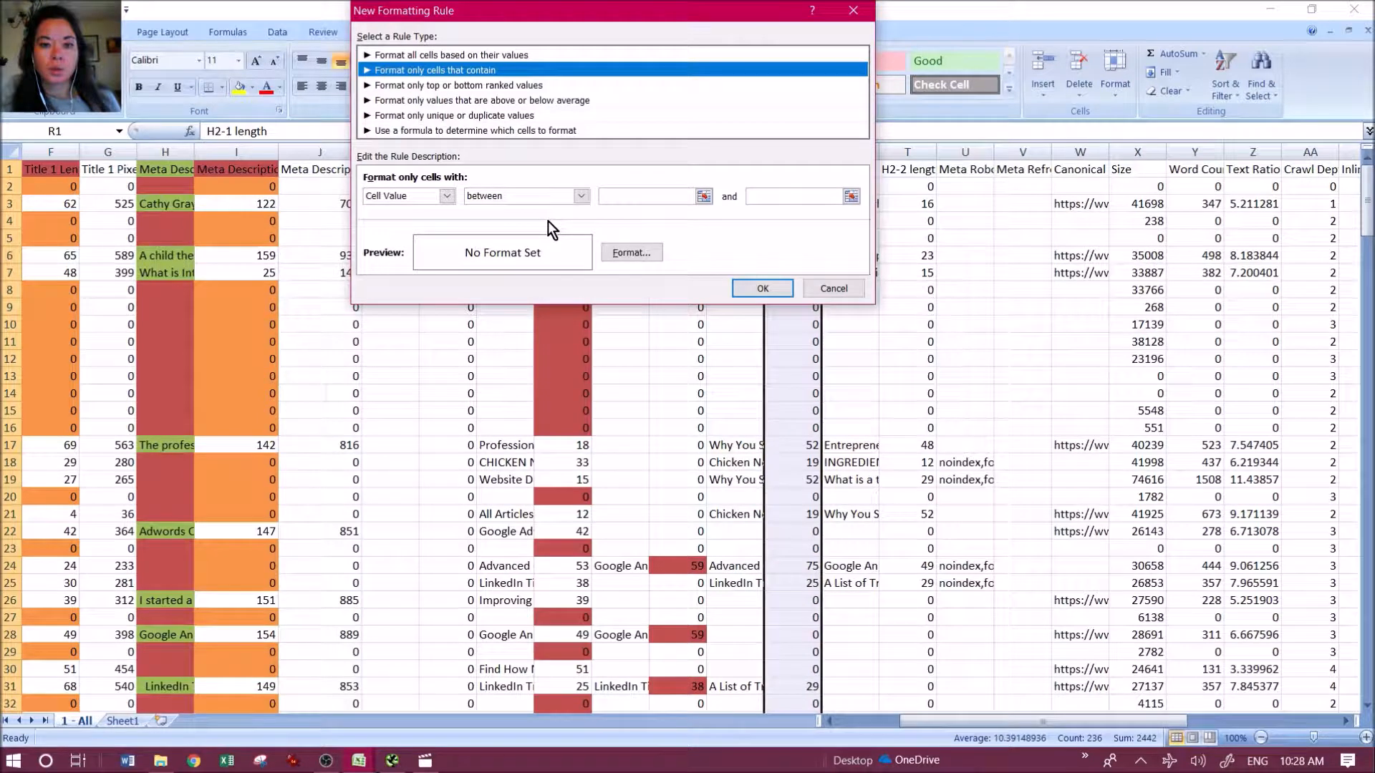
click(485, 197)
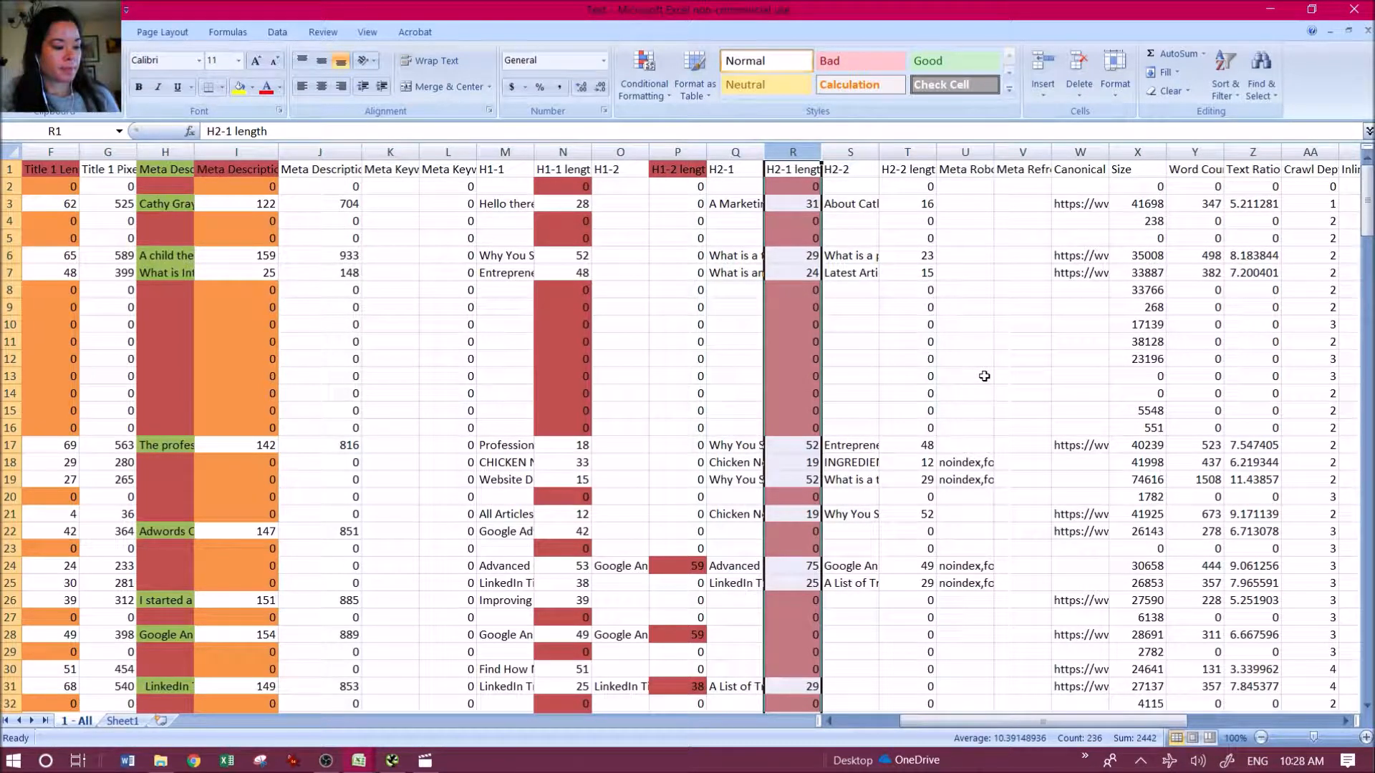
- Apply the green-yellow-red color scale to the Inlinks and Outlinks columns
scroll(984, 376, right, 3)
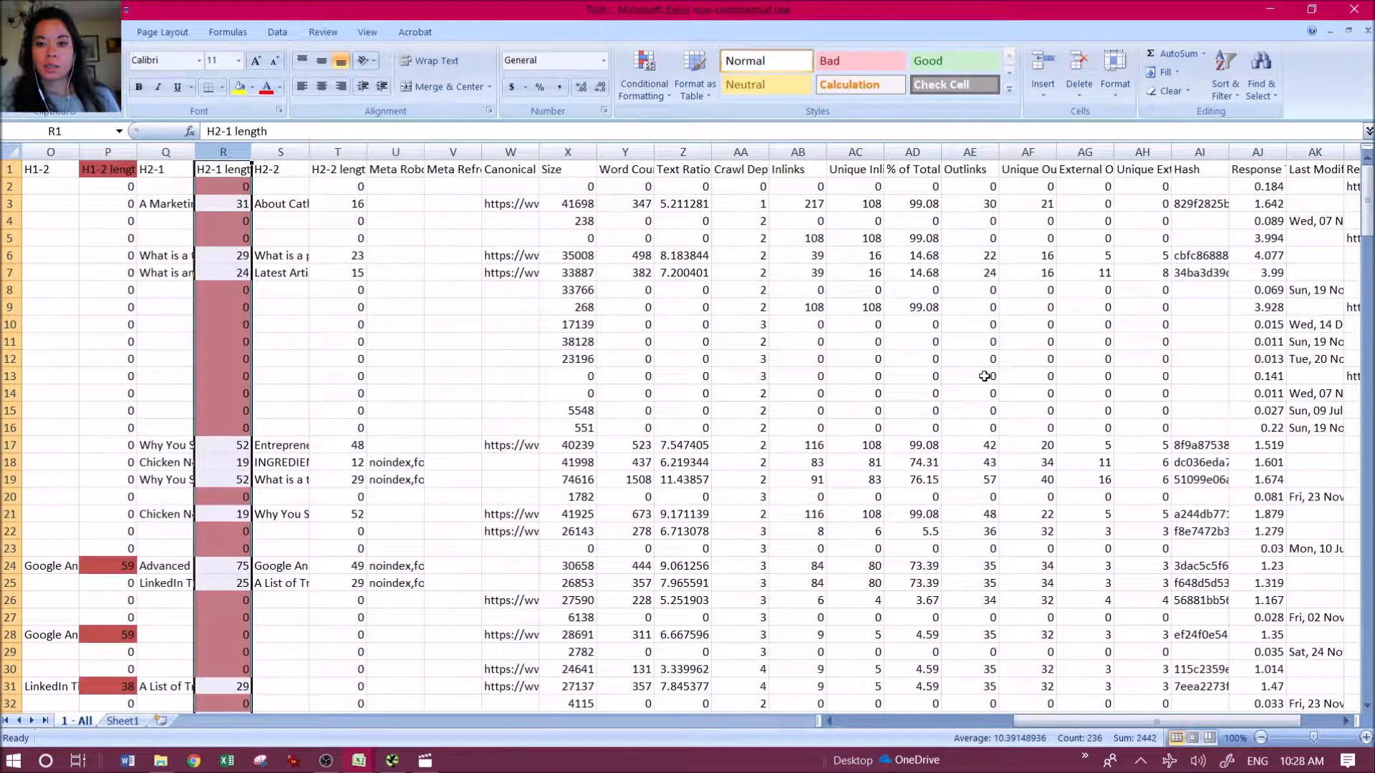
click(813, 152)
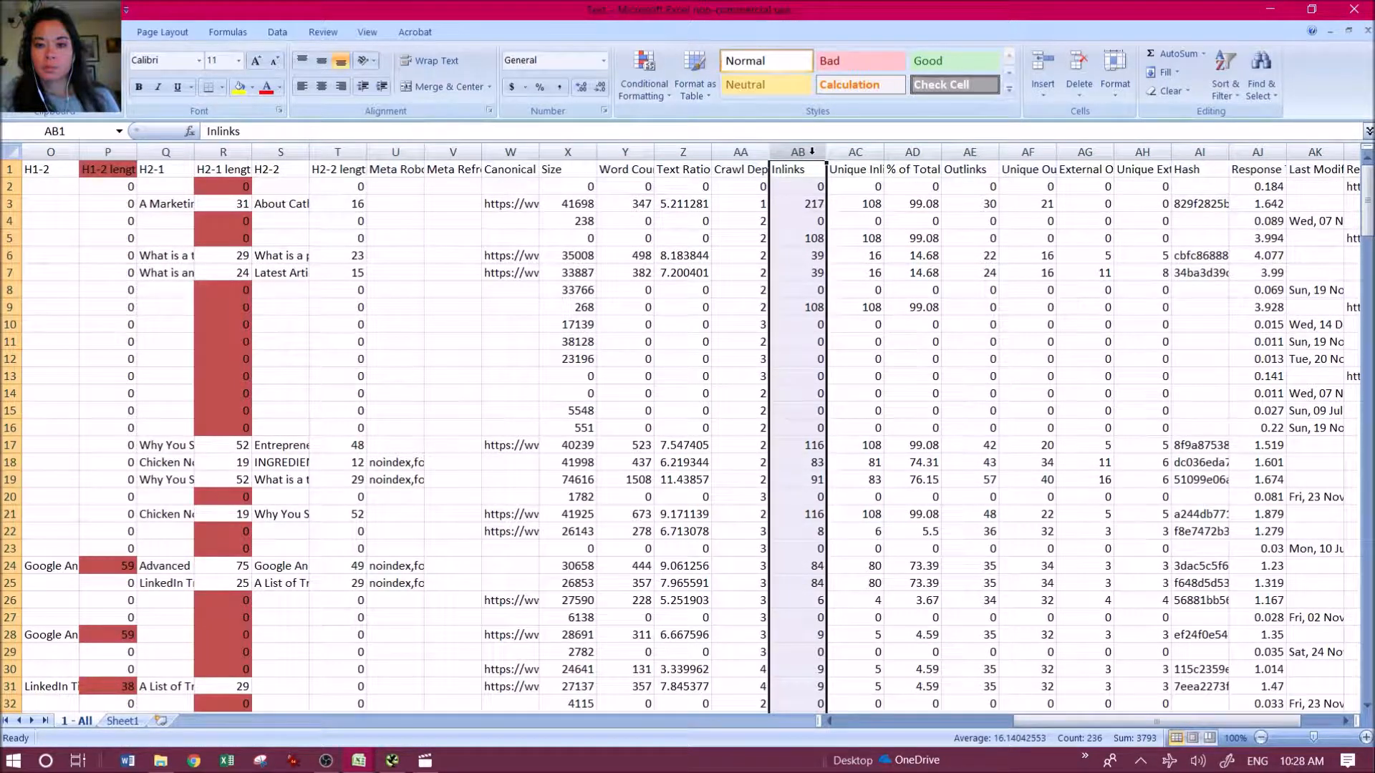
click(644, 78)
mouse_move(585, 239)
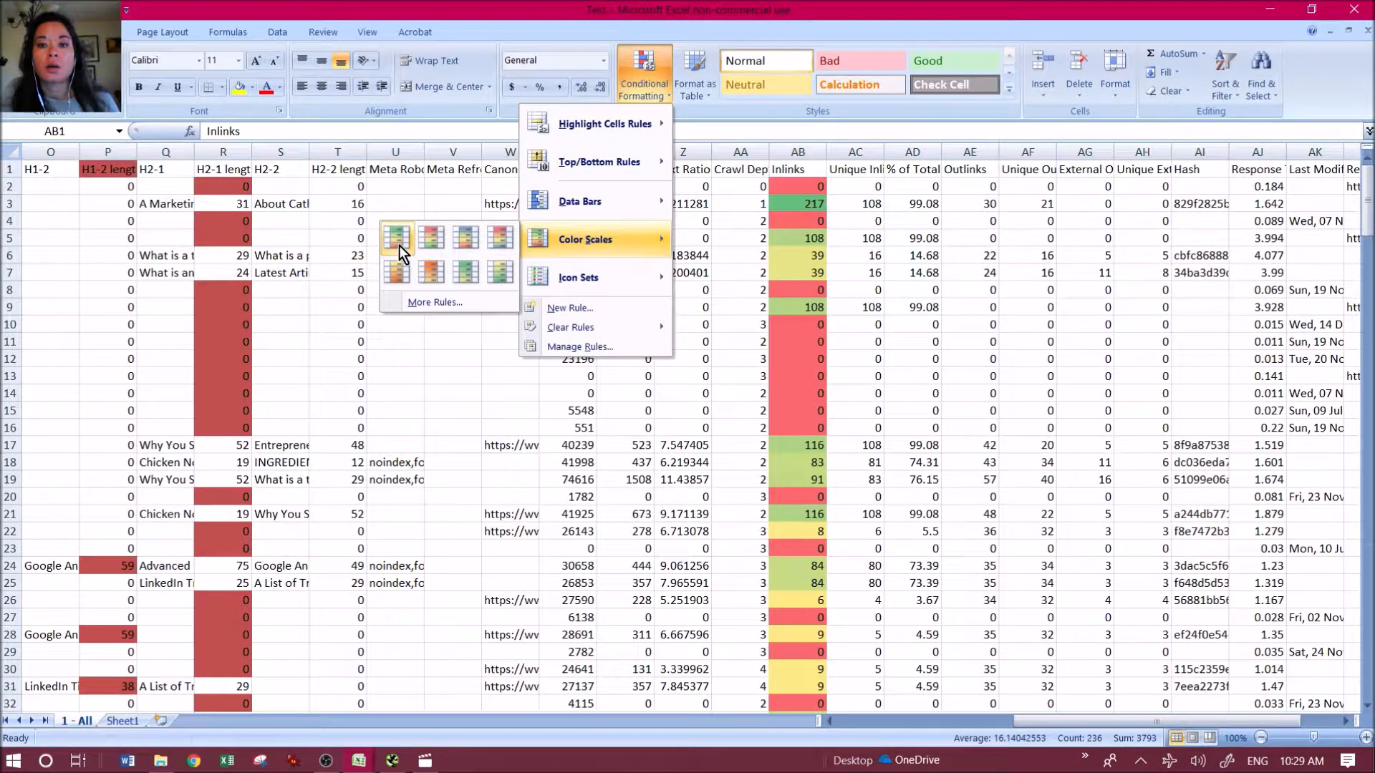
click(398, 245)
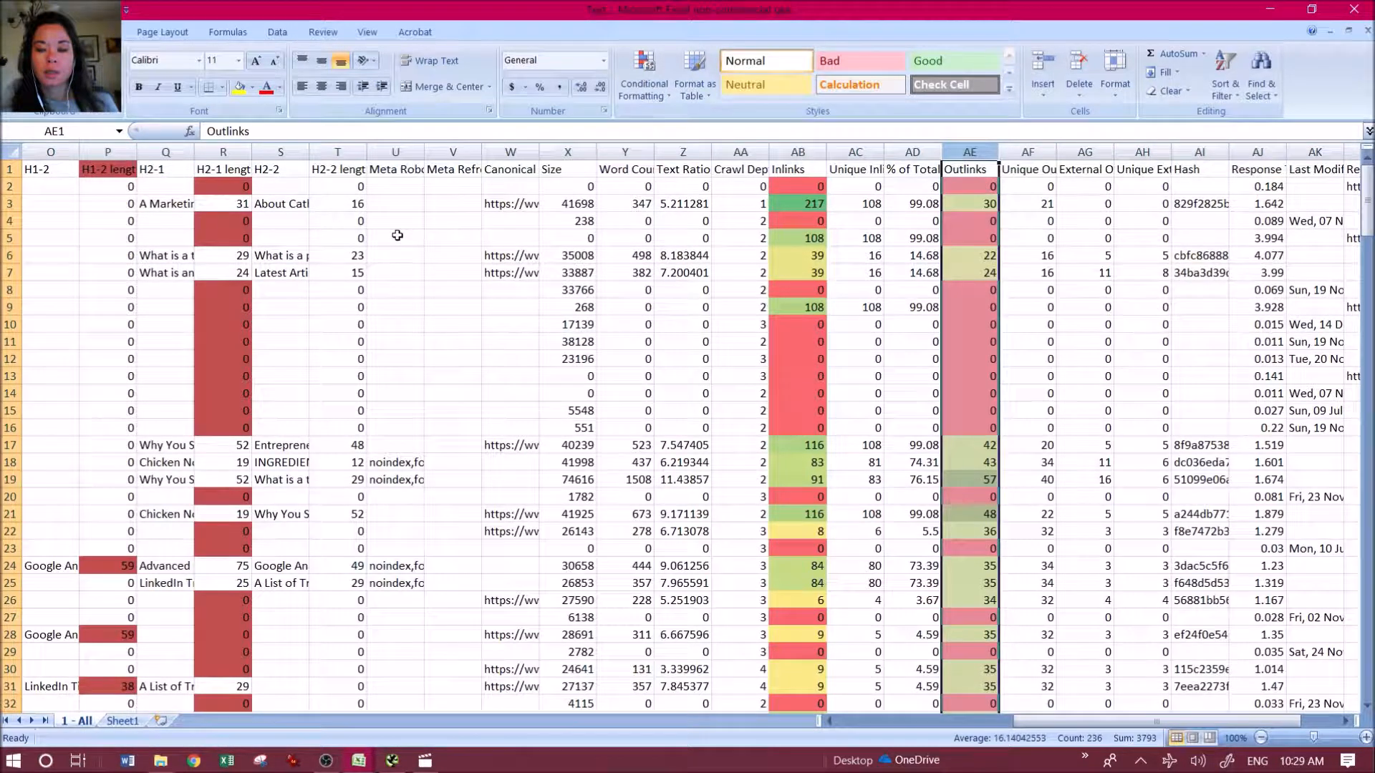
- Check sample values in the Word Count column, and open the conditional formatting options for the whole column
click(629, 204)
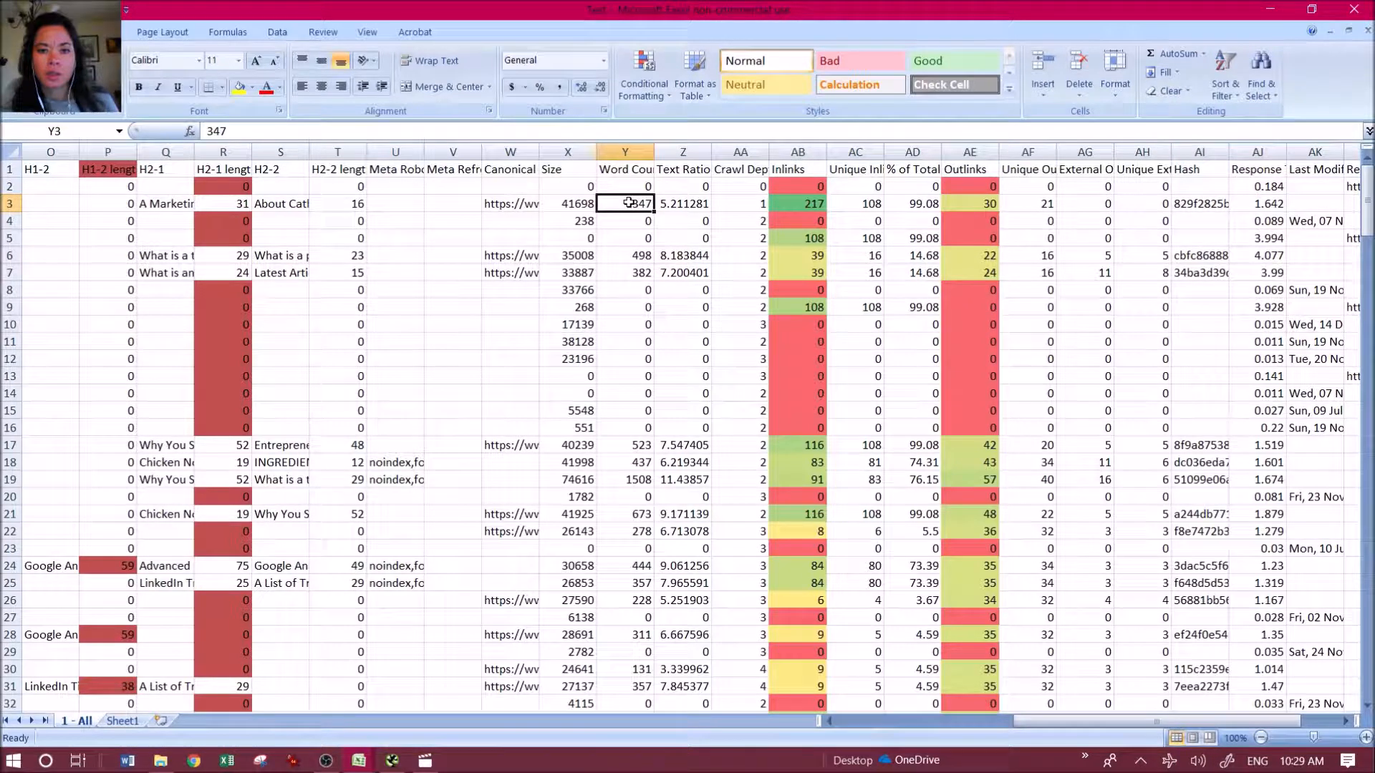
click(614, 481)
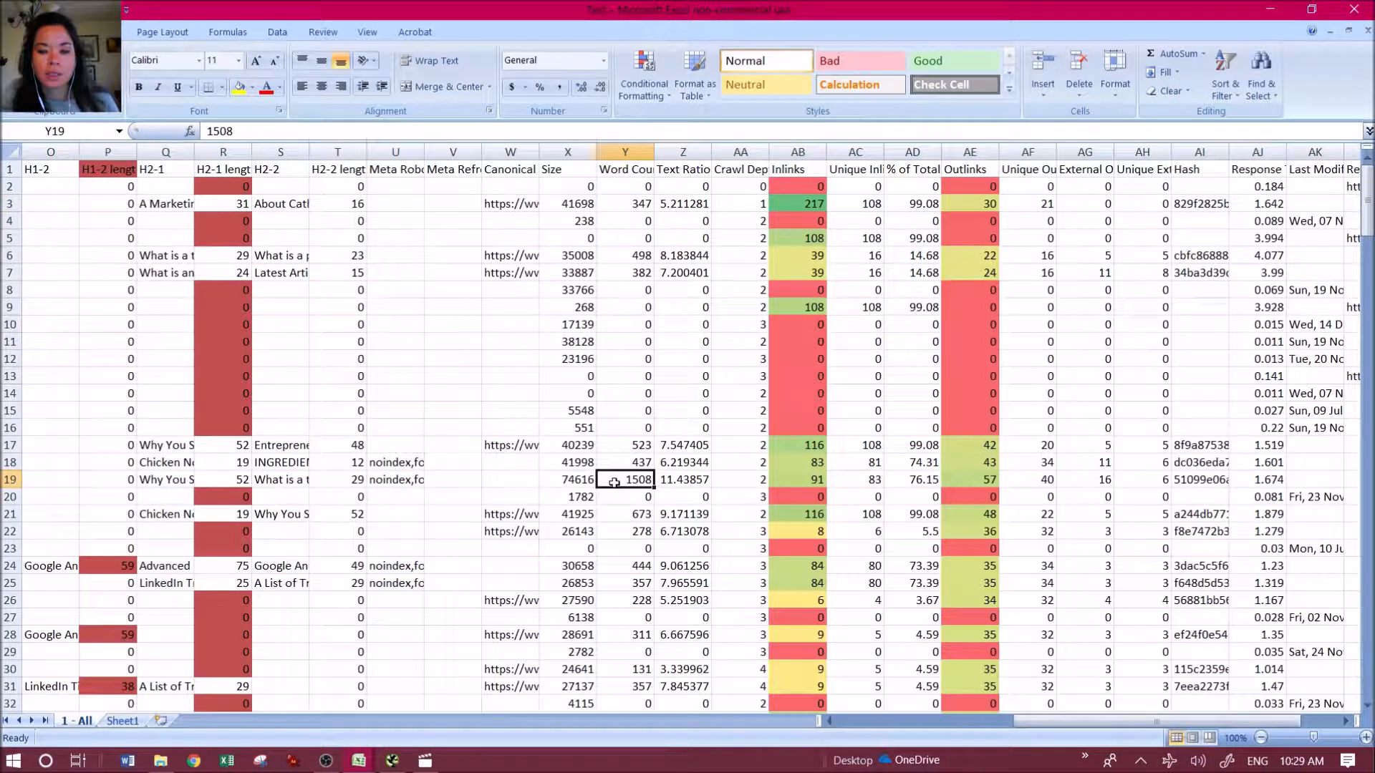
click(626, 152)
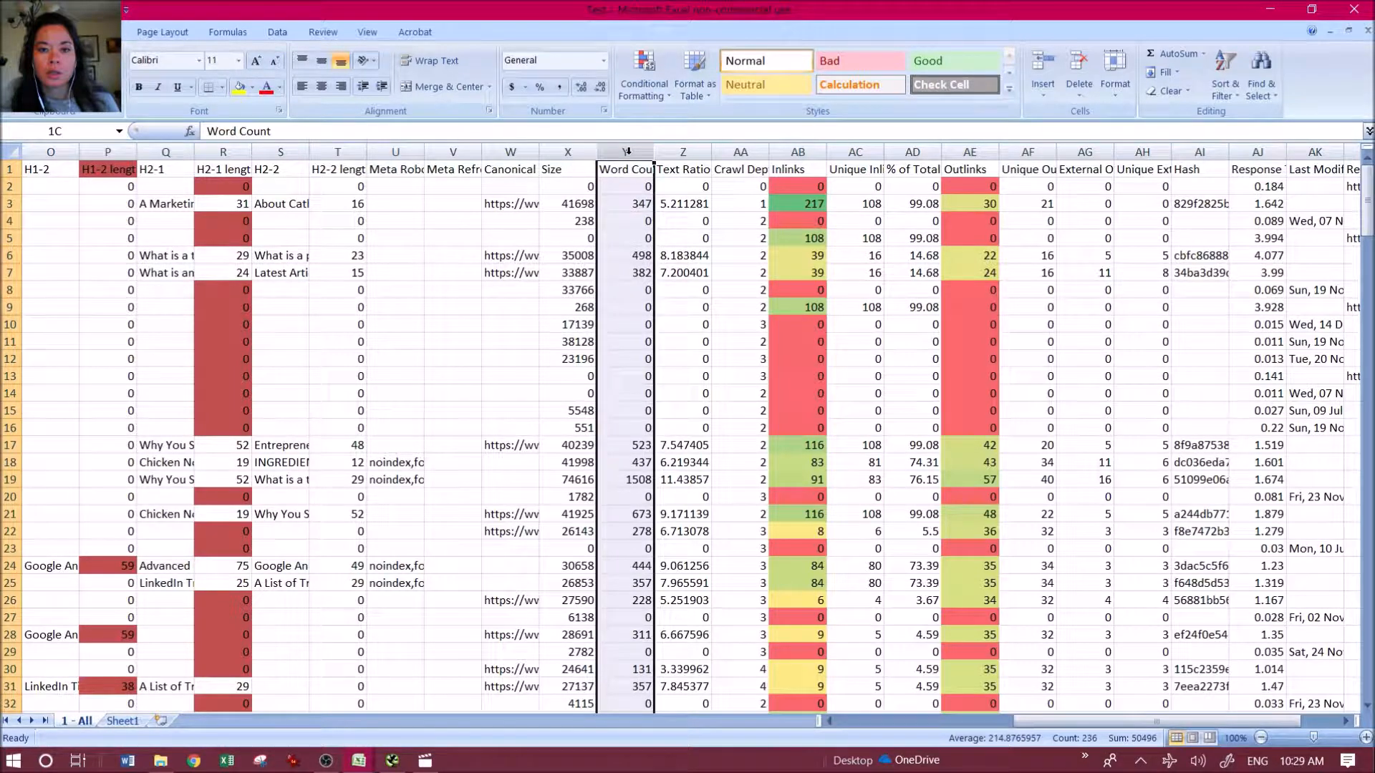
click(644, 85)
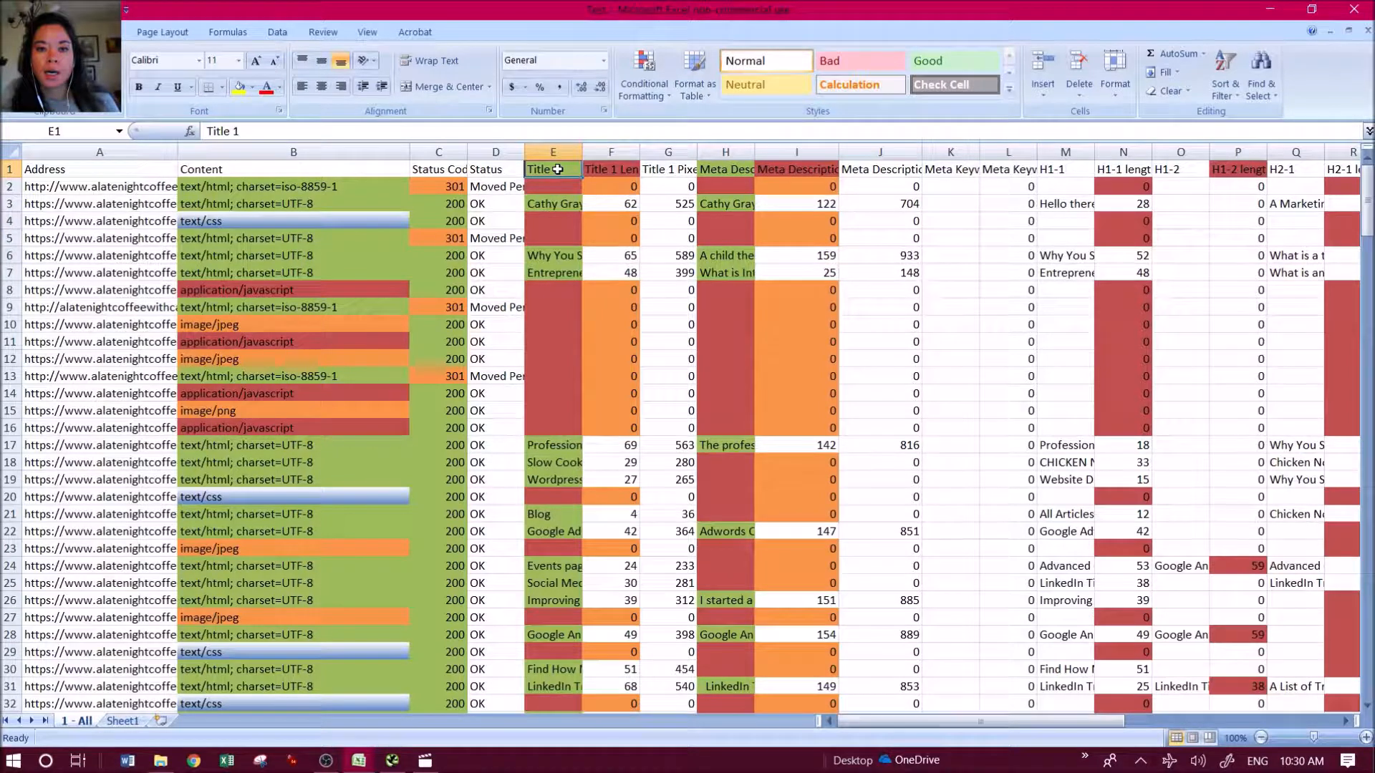
- Clear the conditional formatting rules from the header row only
click(7, 169)
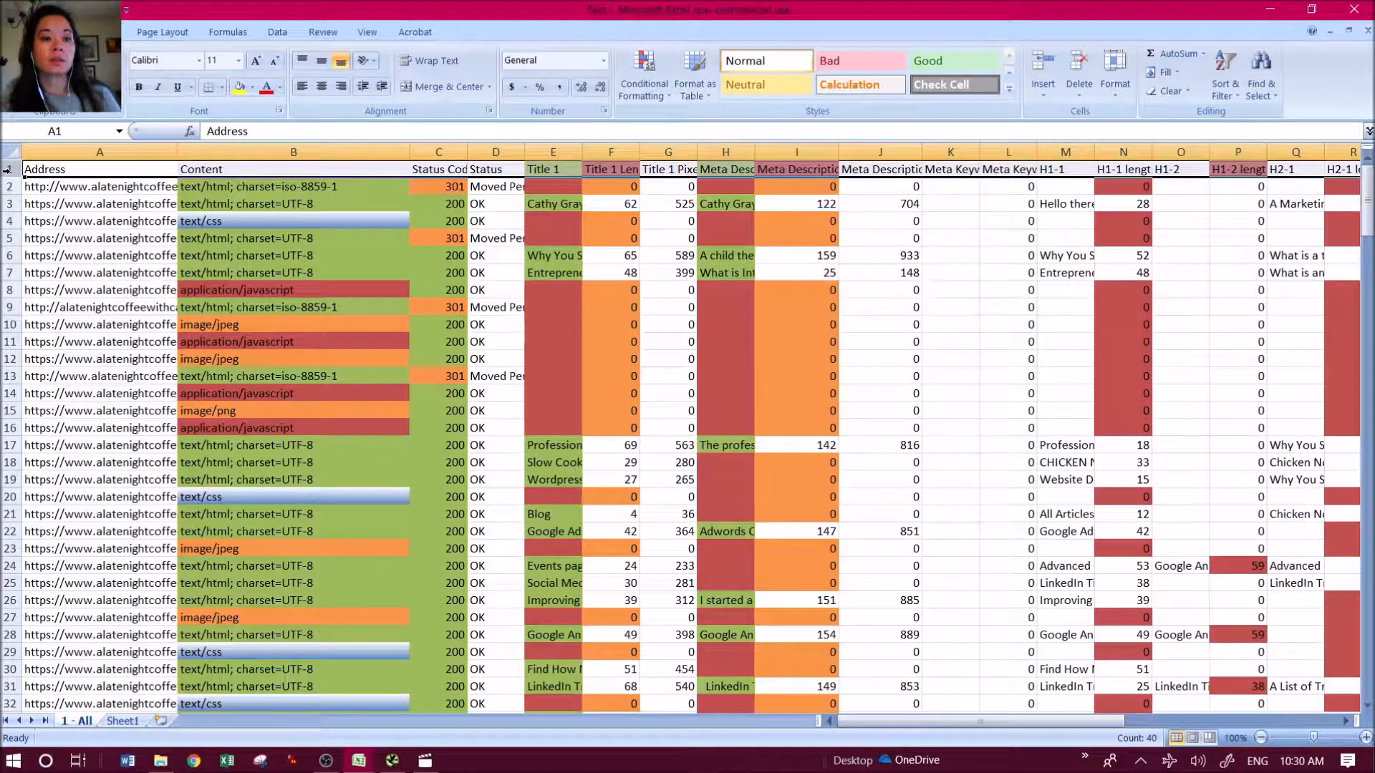
click(644, 79)
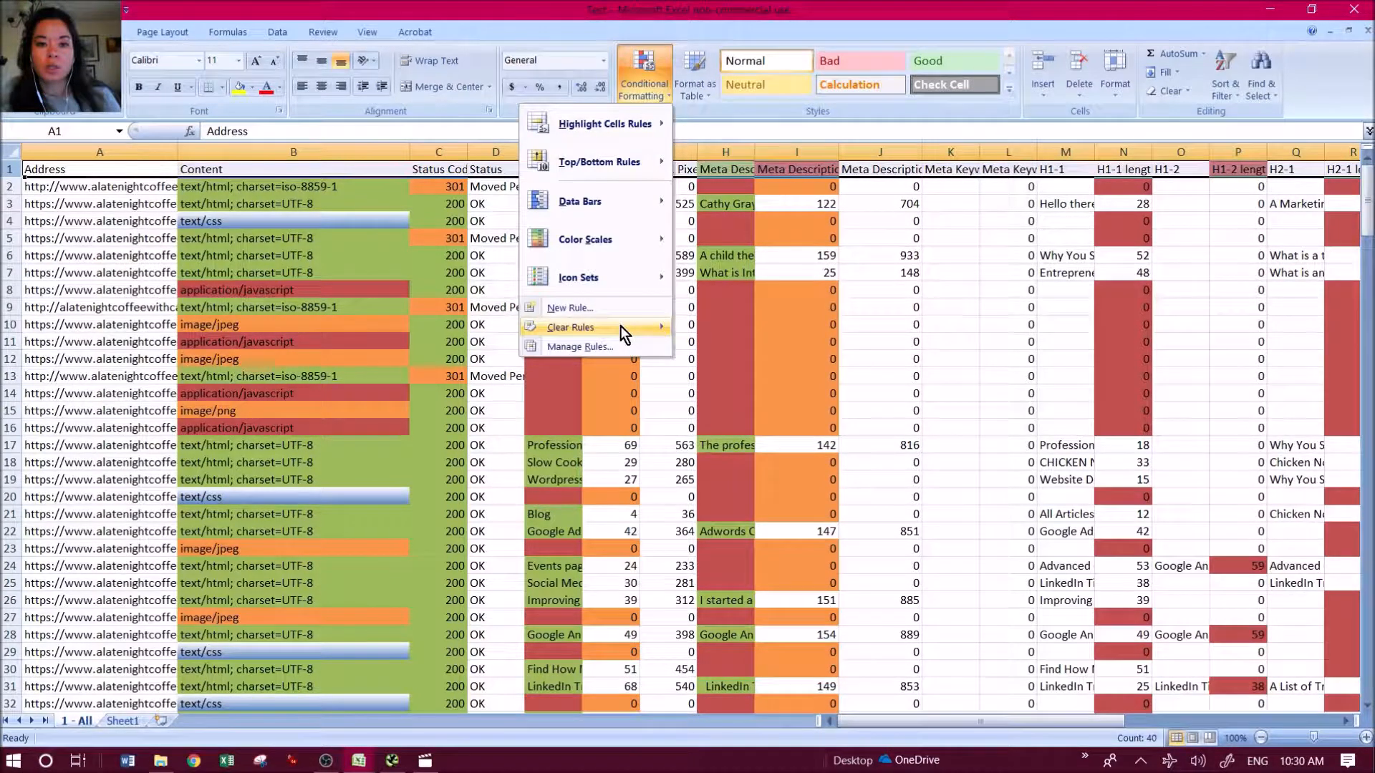
click(620, 325)
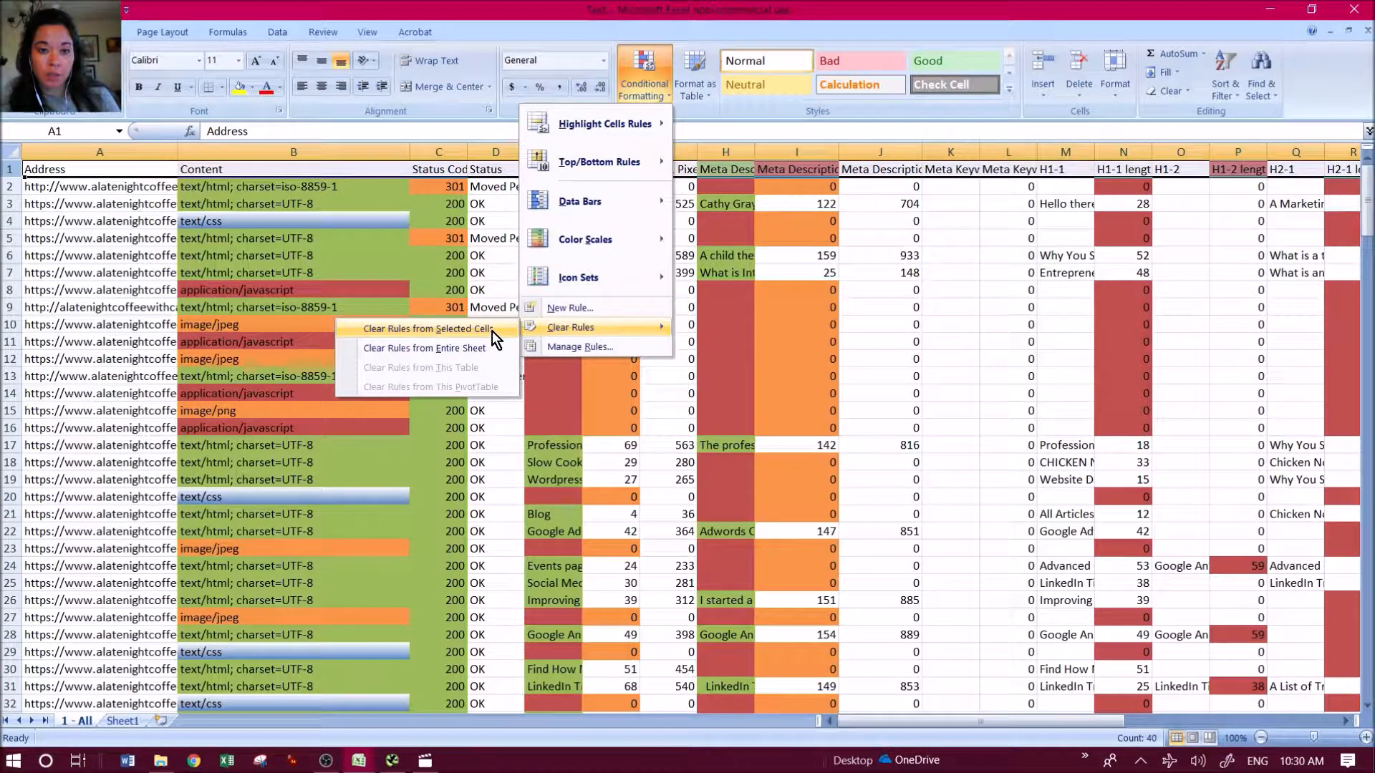
click(492, 330)
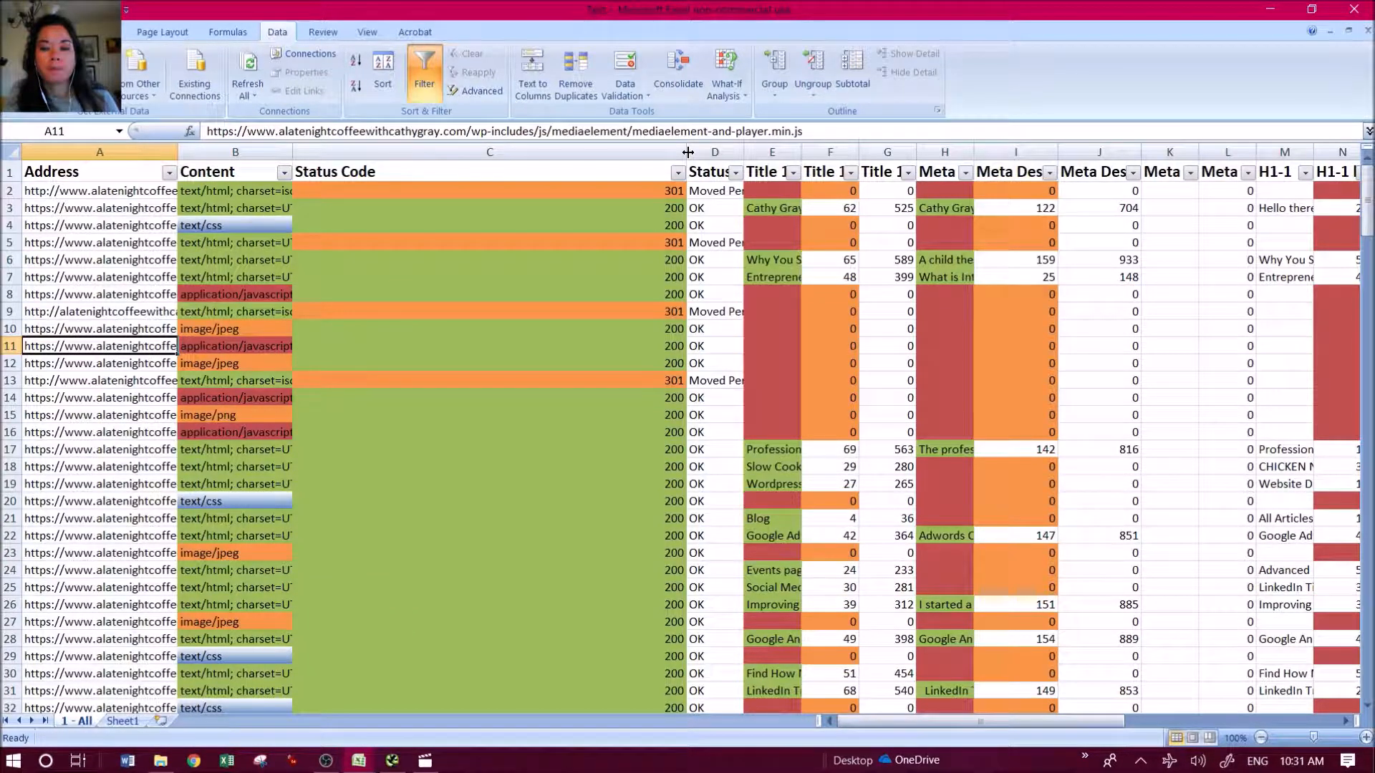
- Filter the Status Code column to 404 rows only, and restore codes 200, 301 and 404 in the filter
click(679, 173)
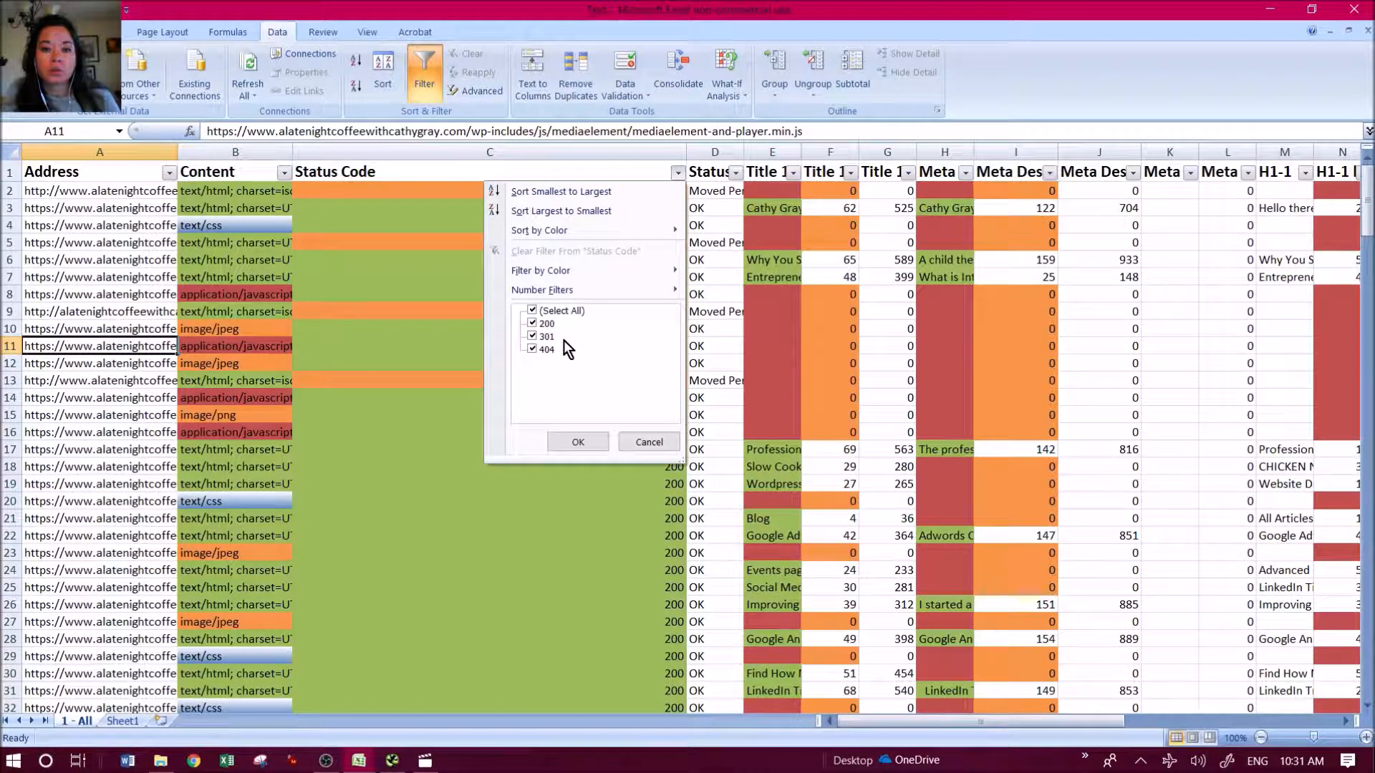
click(533, 336)
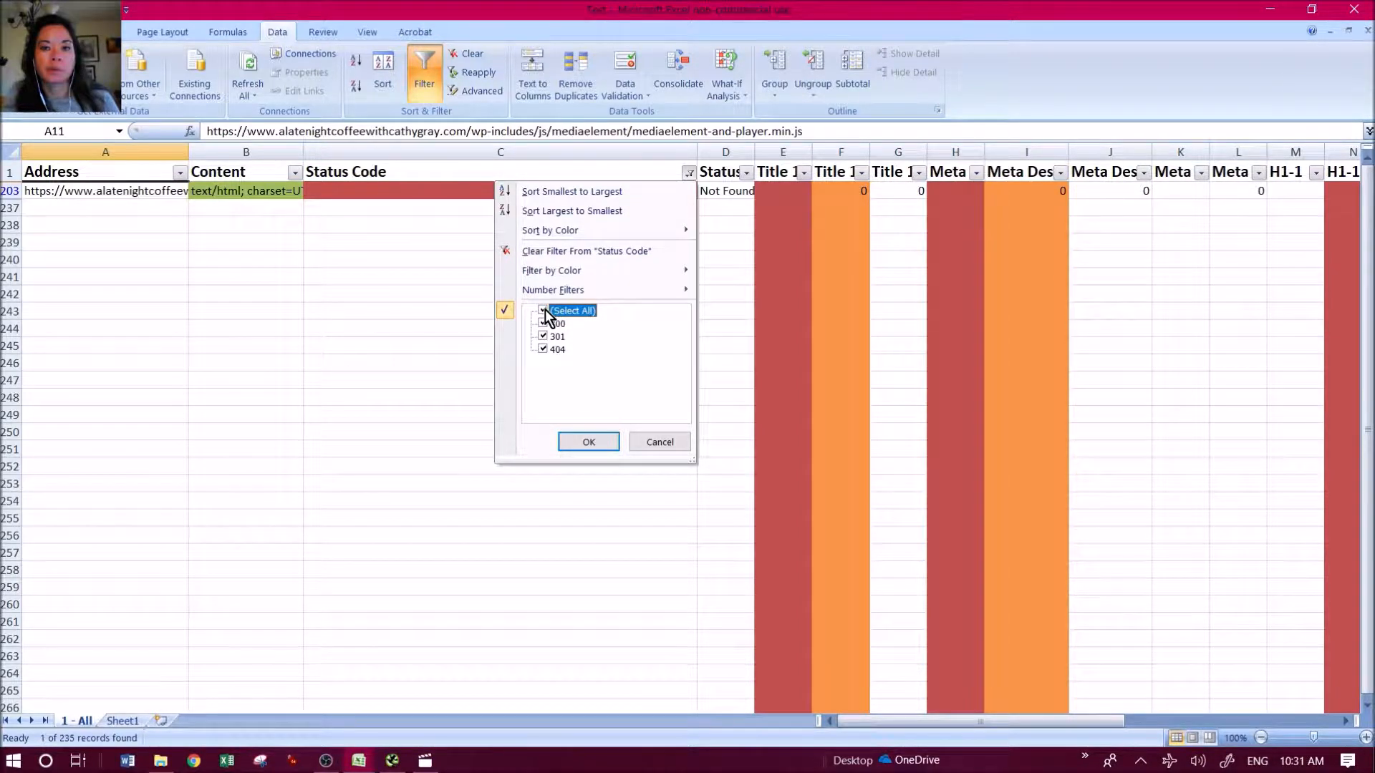
click(545, 323)
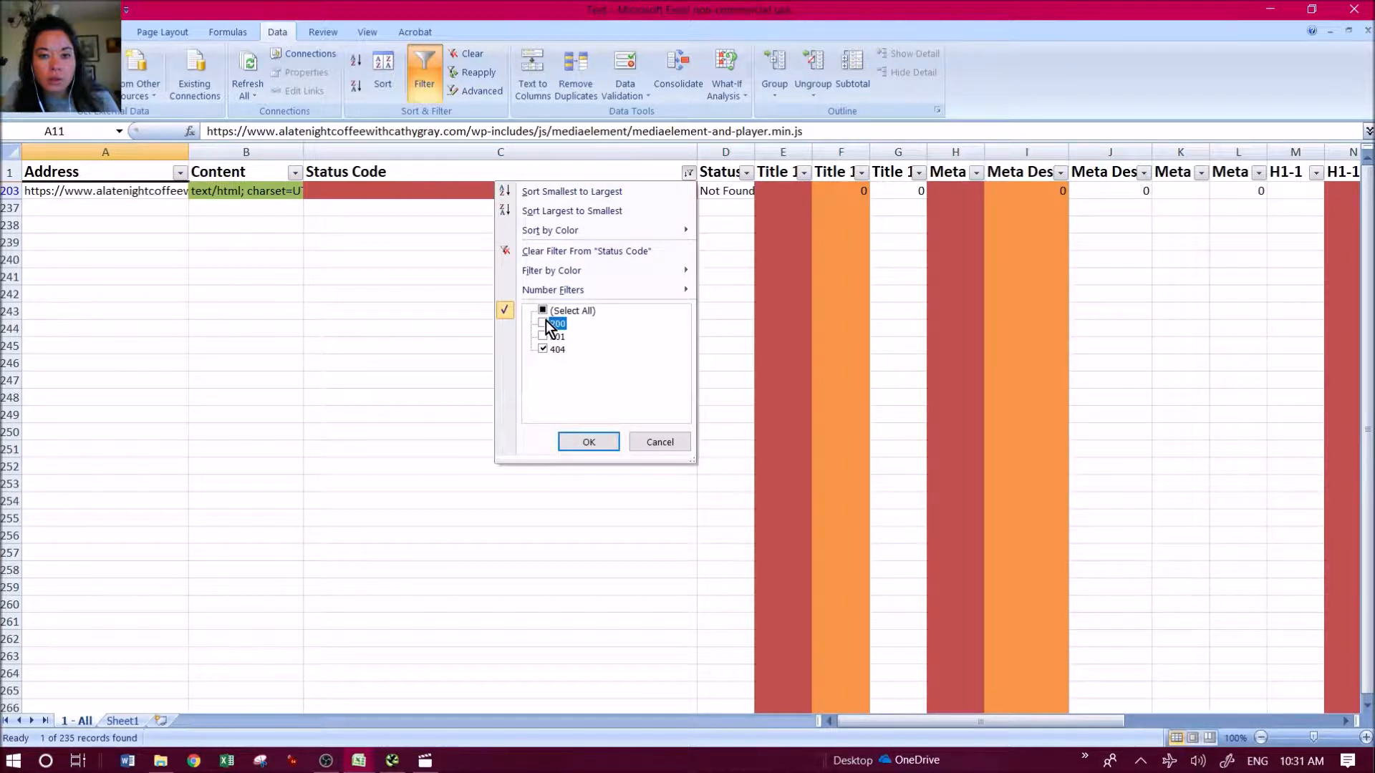
click(544, 323)
click(544, 336)
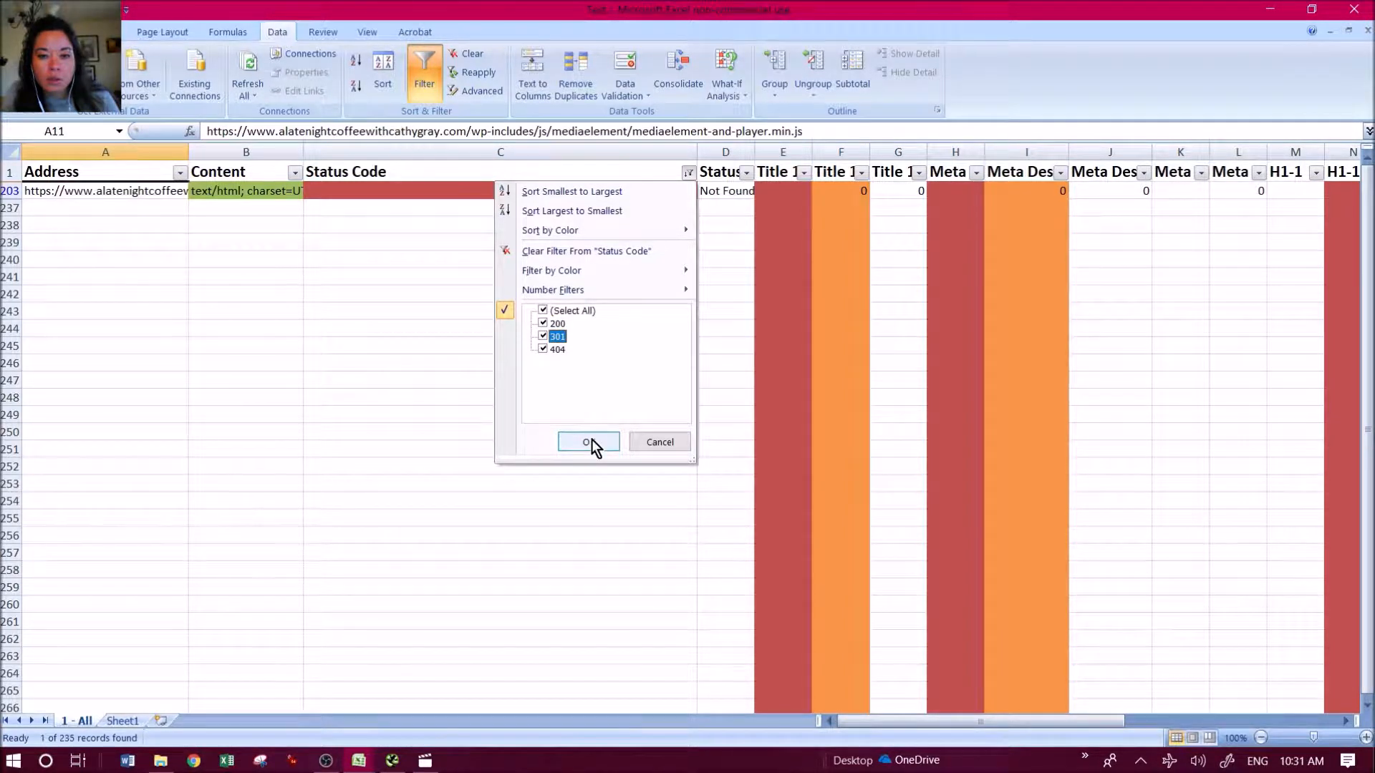
click(588, 442)
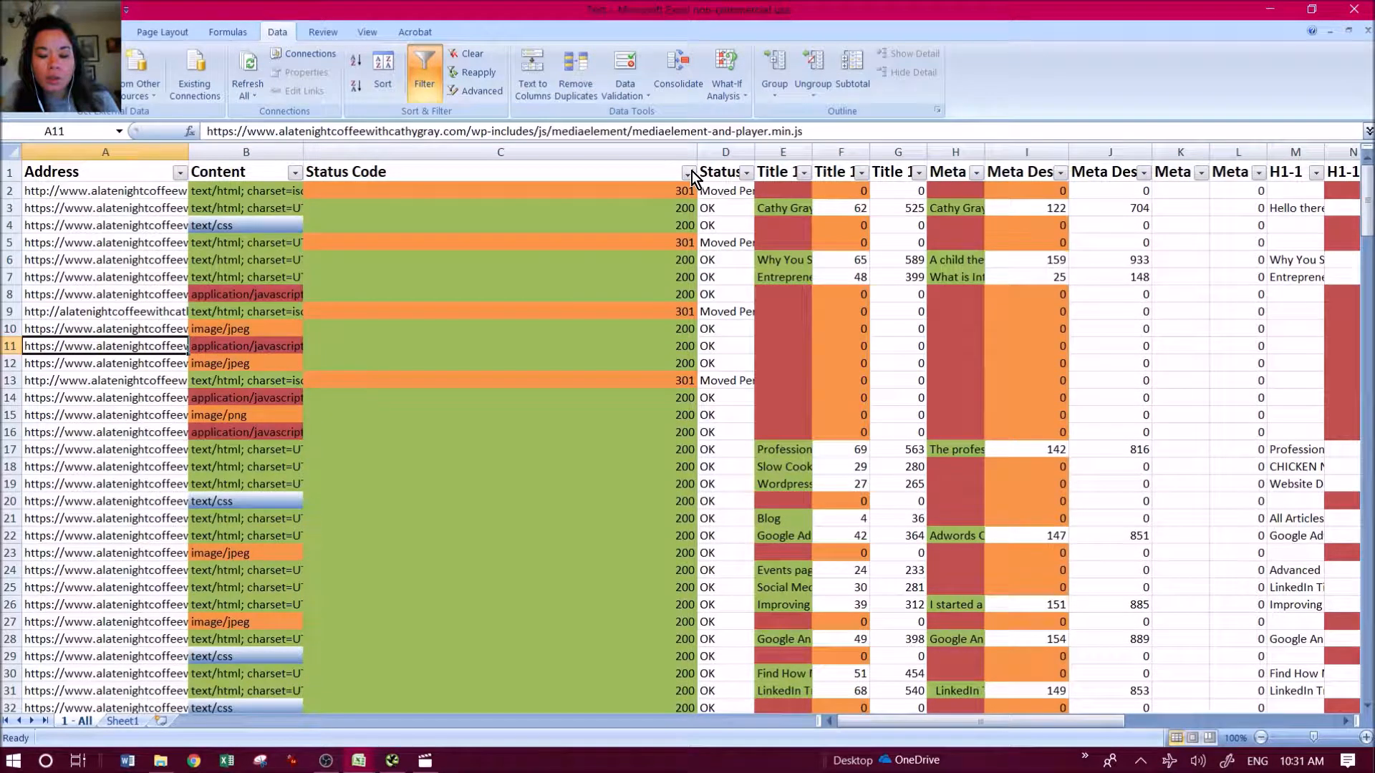
- Sort the Status Code column from smallest to largest, and sort the Content column by color with the green cells first
click(688, 172)
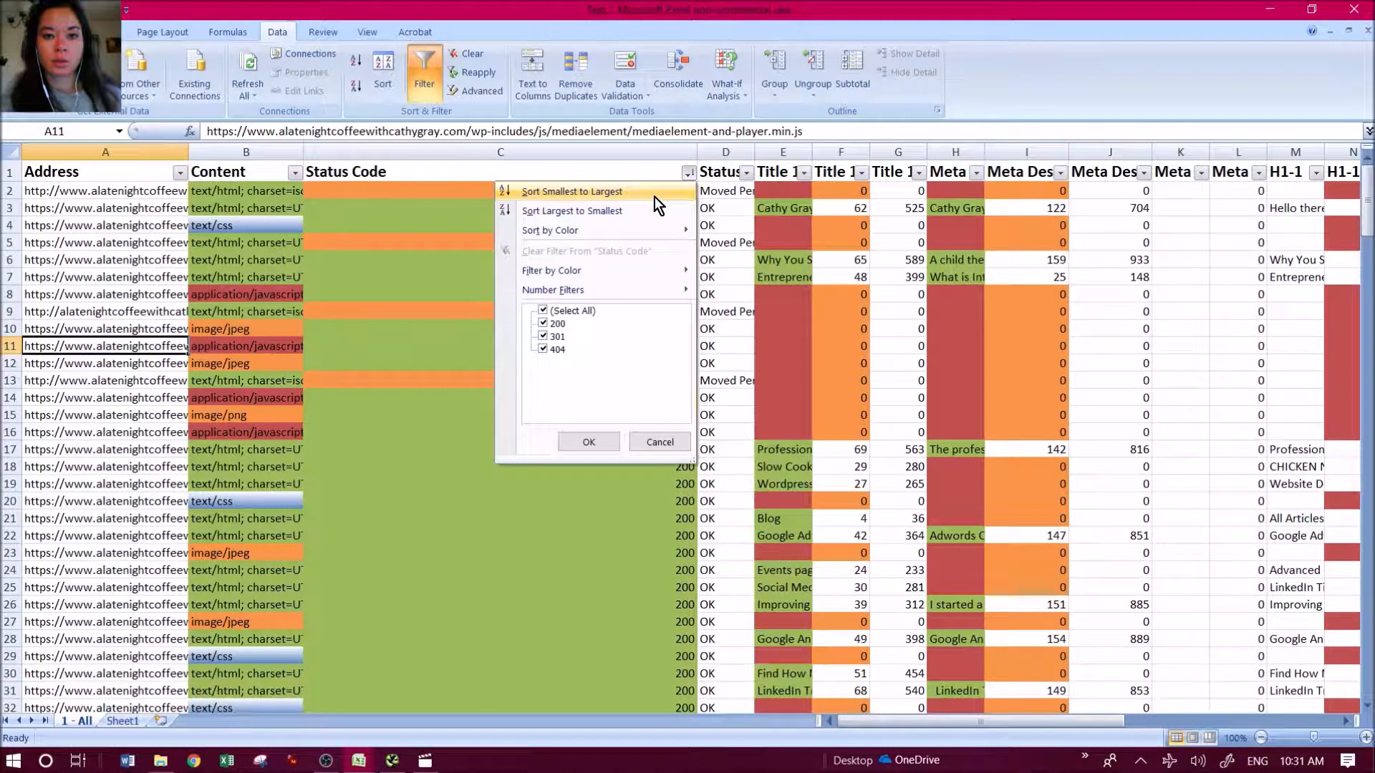
click(655, 191)
click(294, 172)
mouse_move(242, 229)
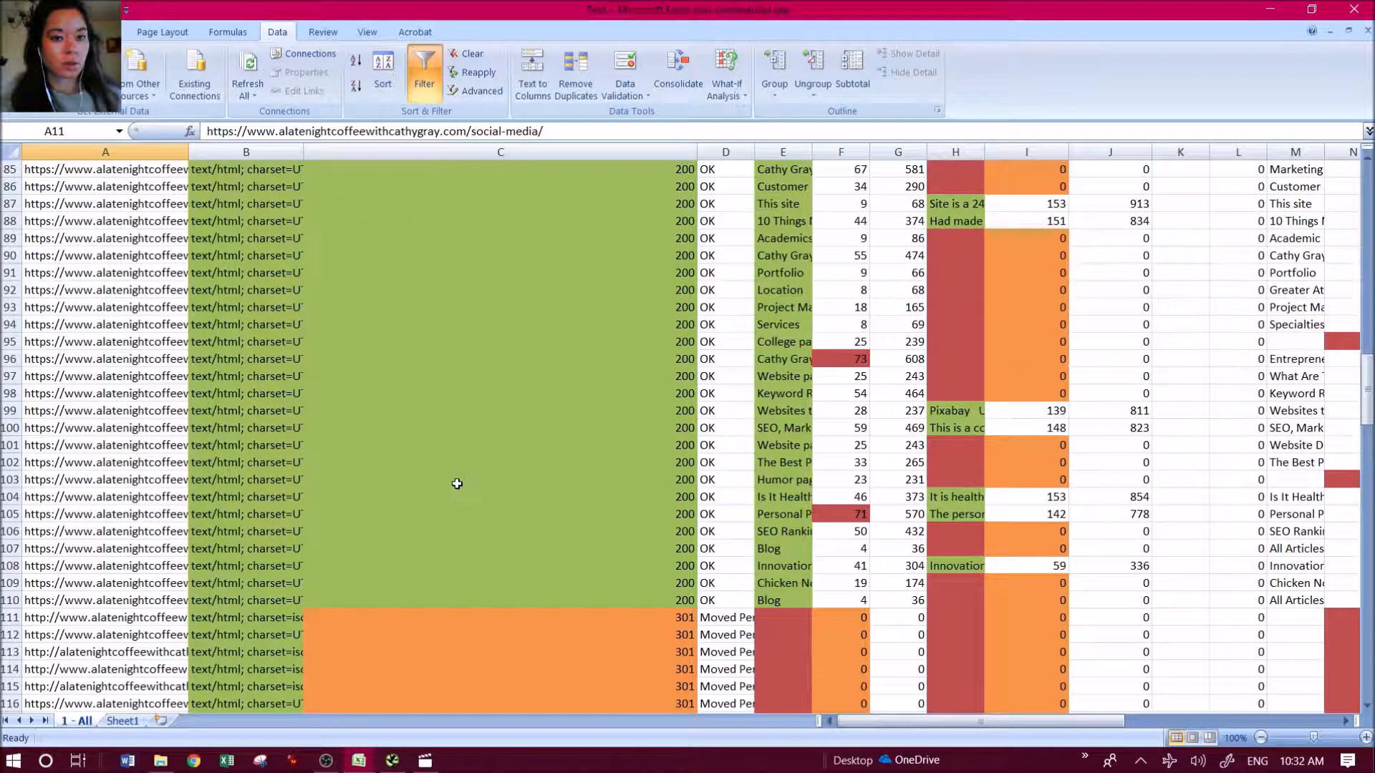
scroll(457, 484, up, 1)
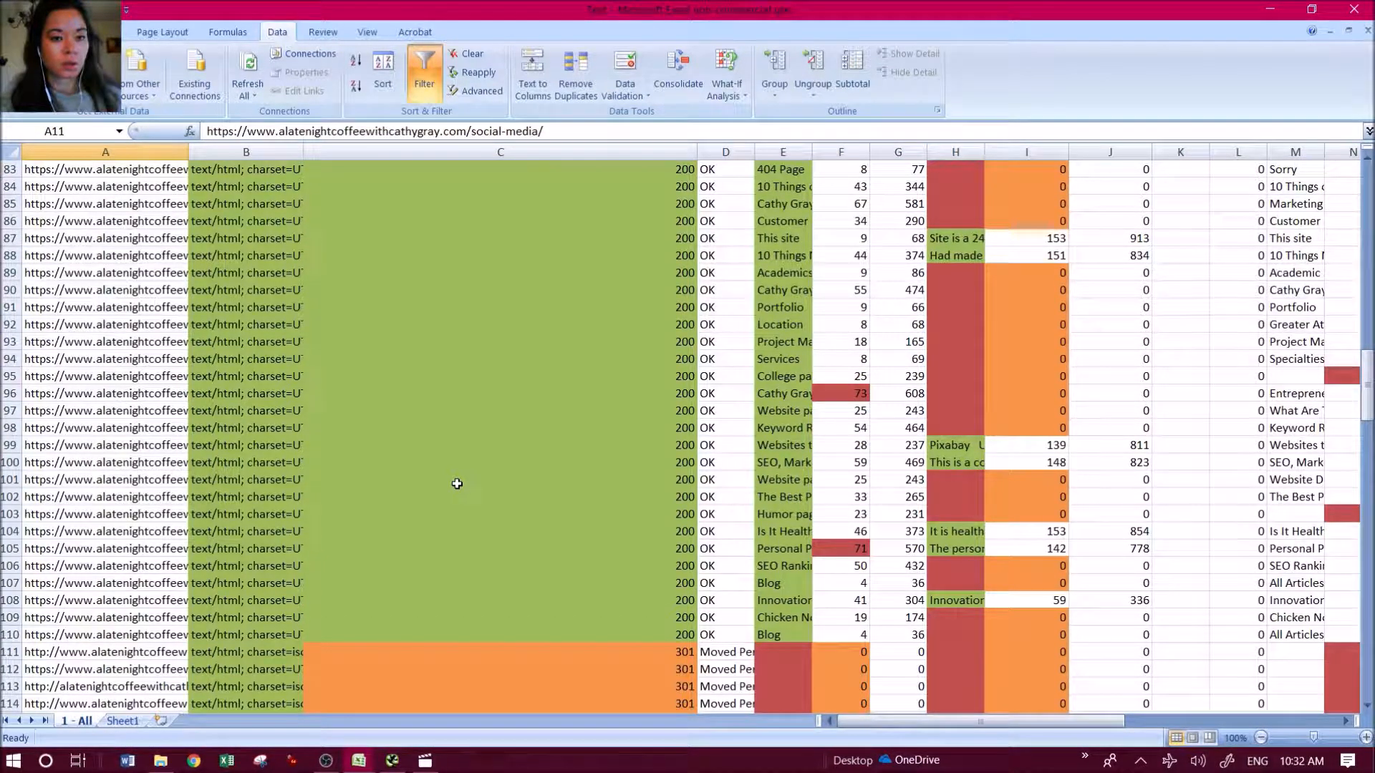
scroll(457, 484, up, 20)
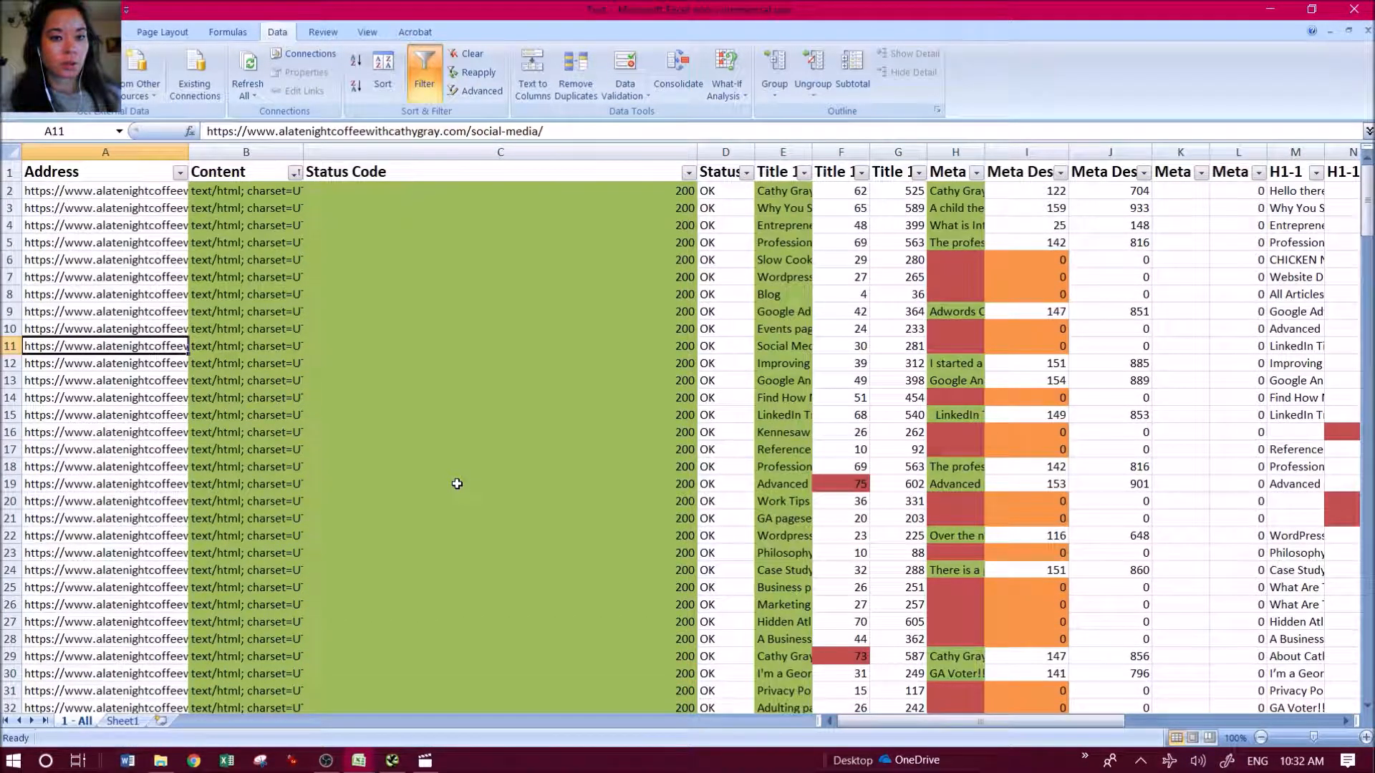